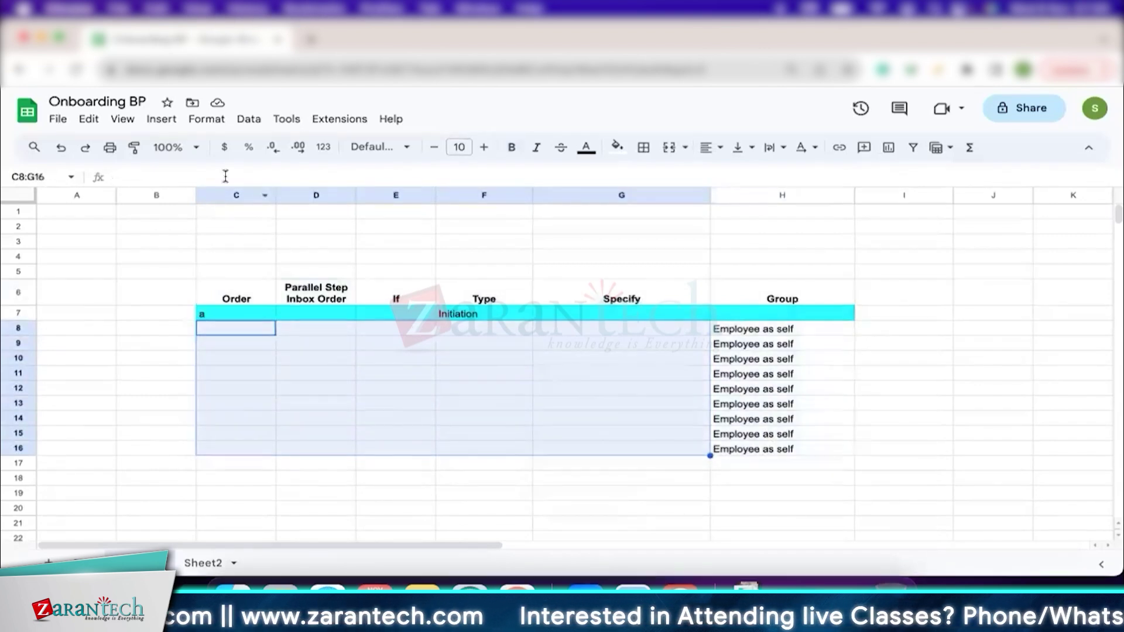
# - Fill the Order column below step a with the letters b through j in C8:C16
pyautogui.click(229, 197)
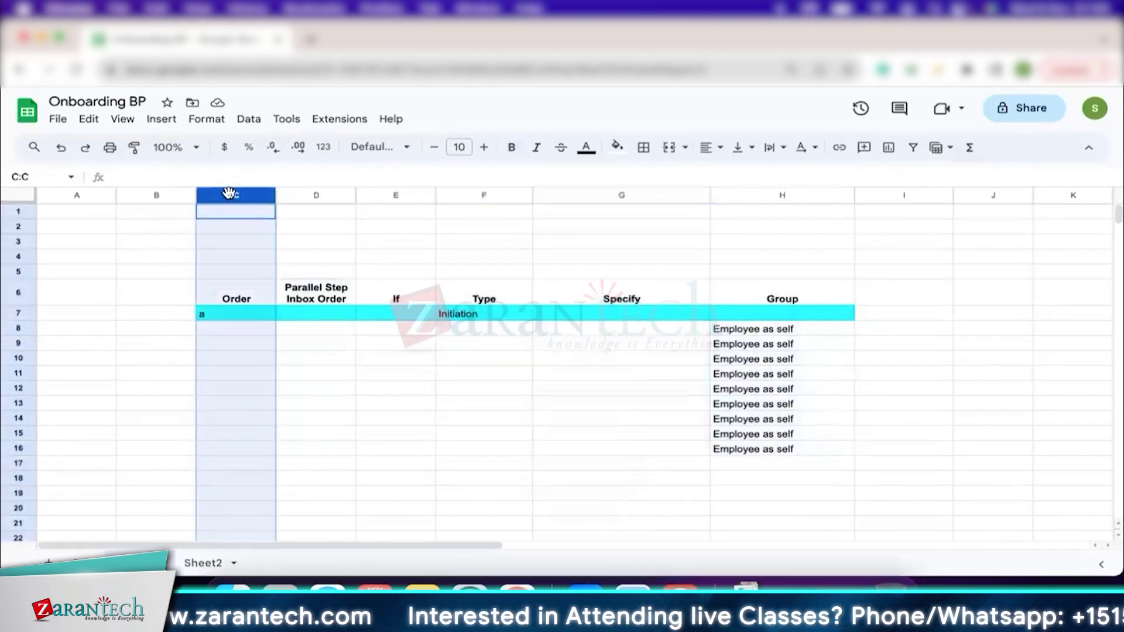
pyautogui.click(237, 298)
pyautogui.click(234, 334)
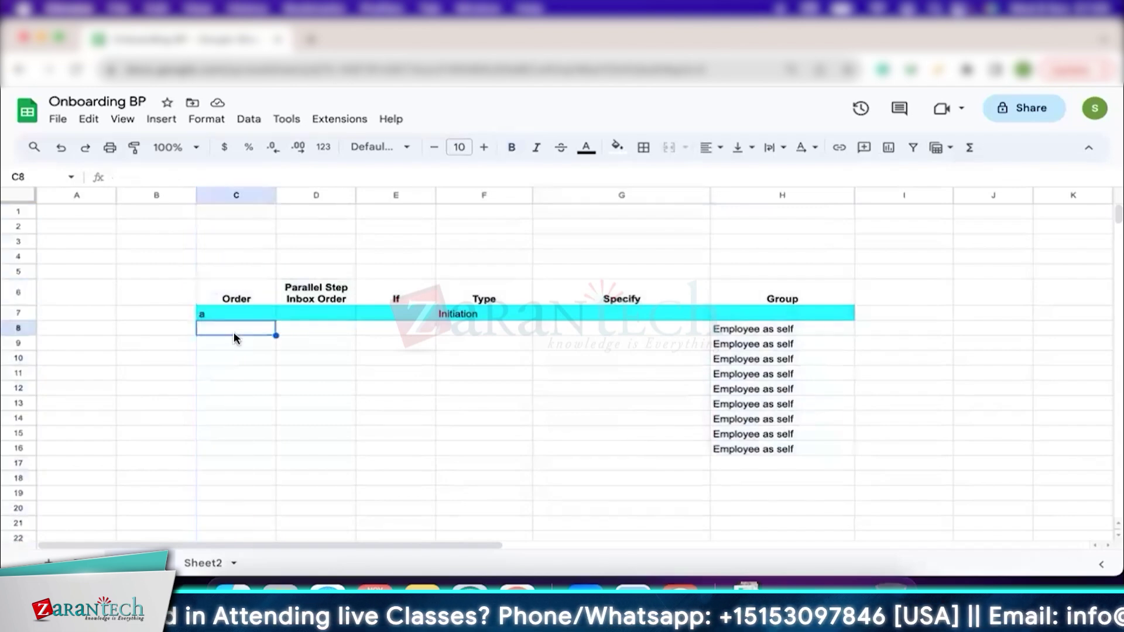
pyautogui.write('b')
pyautogui.press('Return')
pyautogui.write('c')
pyautogui.press('Return')
pyautogui.write('de')
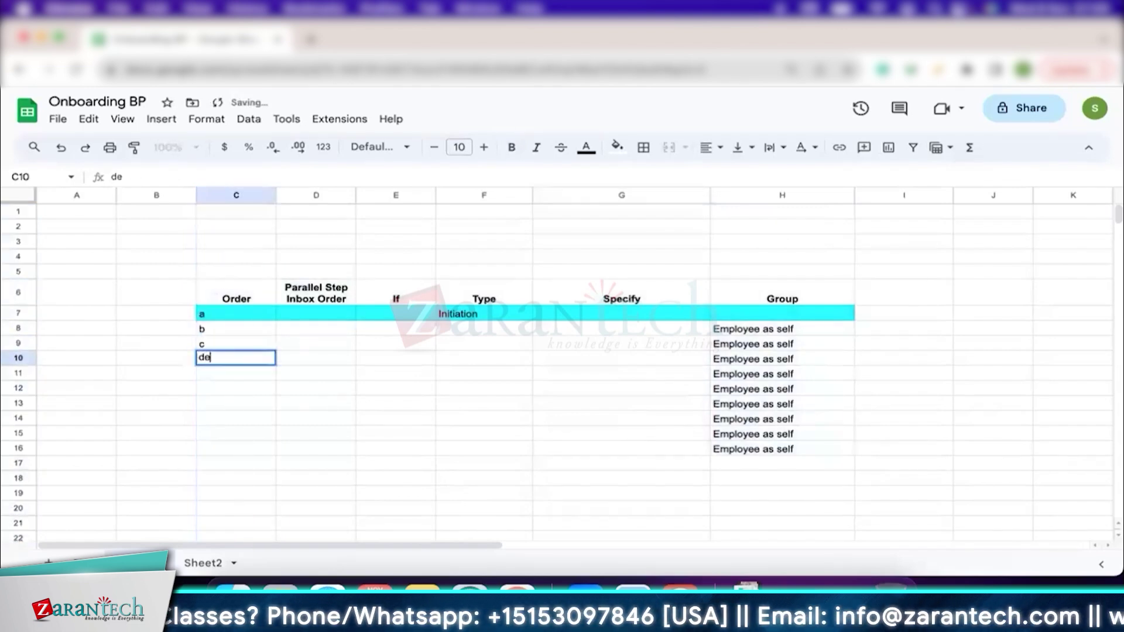
pyautogui.press('Return')
pyautogui.moveTo(225, 314); pyautogui.dragTo(273, 452)
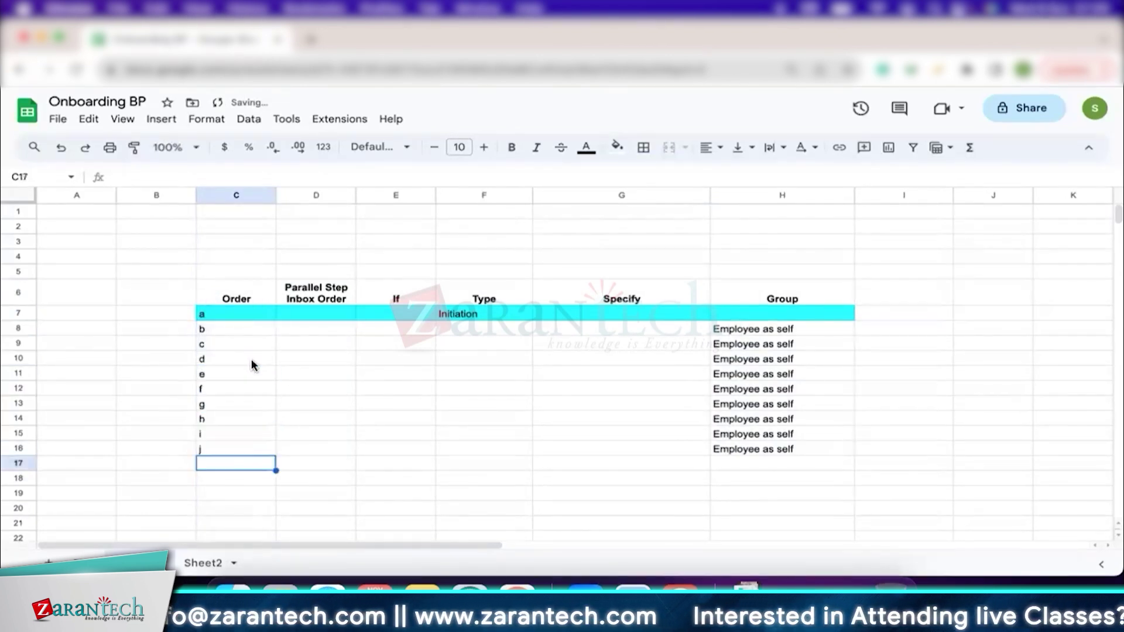
pyautogui.moveTo(246, 313); pyautogui.dragTo(247, 450)
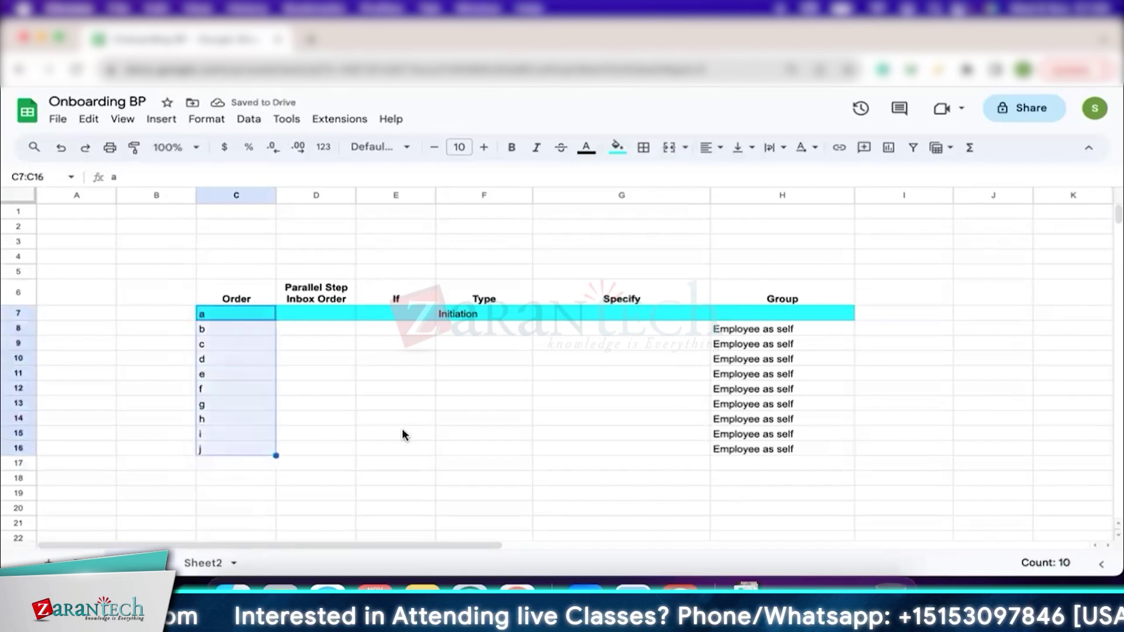
# - Extend the If column header in E6 to read "If (Entry Conditions)"
pyautogui.click(308, 196)
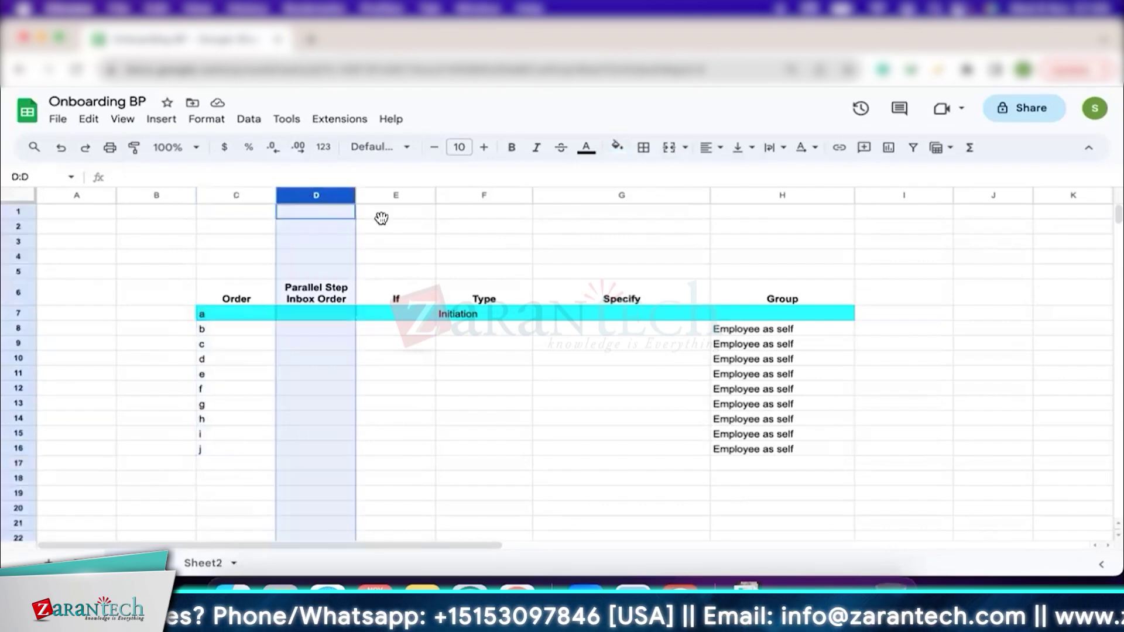
pyautogui.click(395, 195)
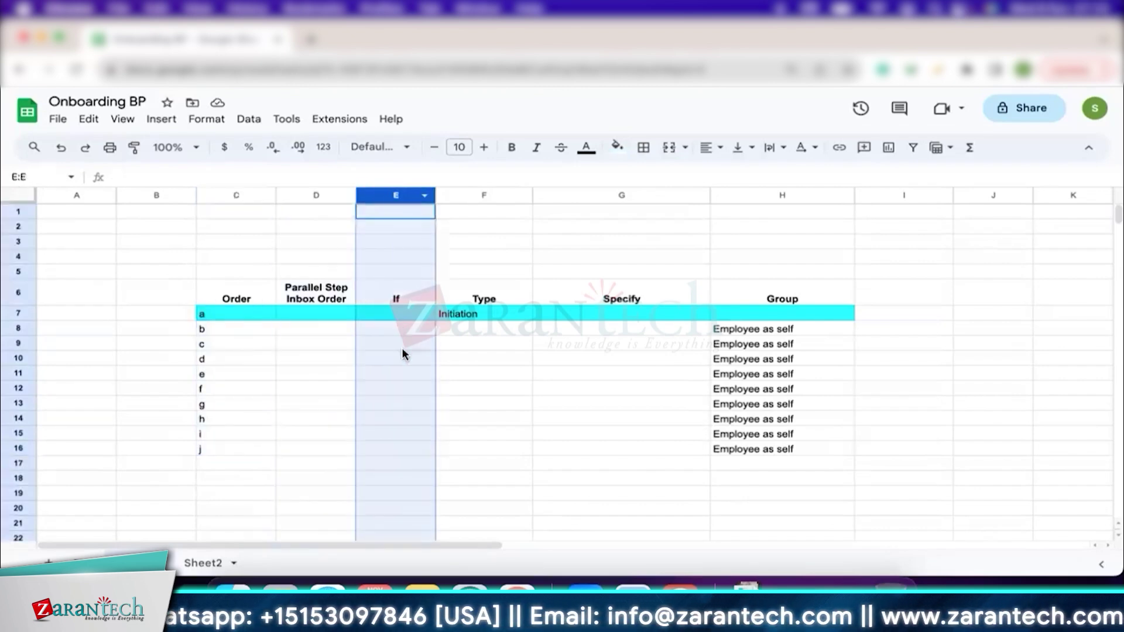
pyautogui.click(411, 302)
pyautogui.doubleClick(411, 302)
pyautogui.write('(')
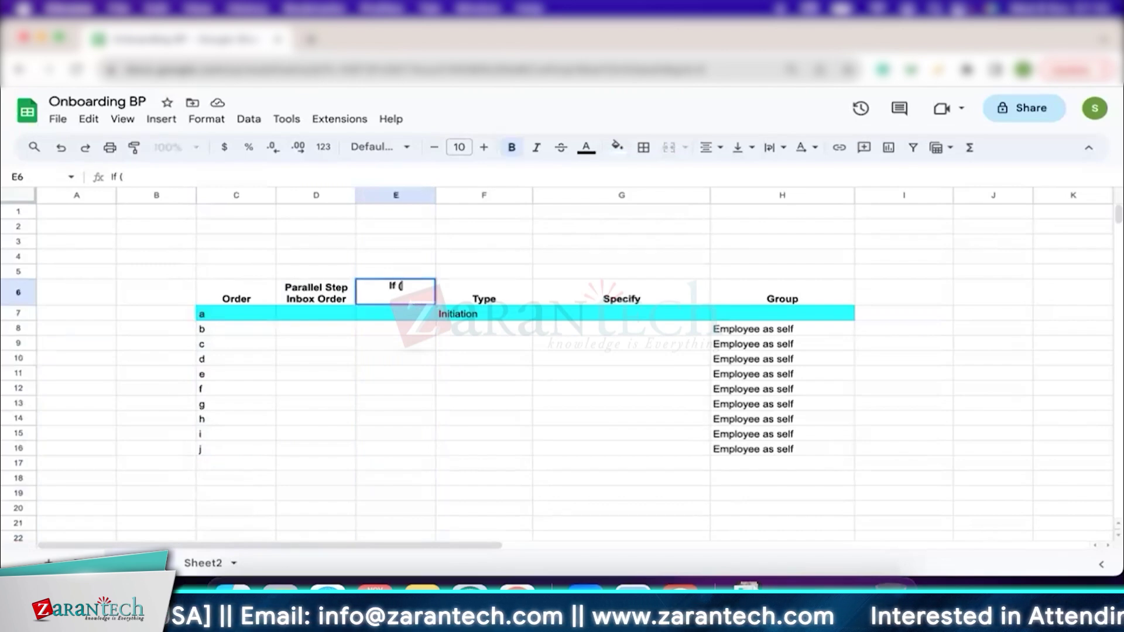
pyautogui.write('Entry Conditions)')
pyautogui.press('Return')
pyautogui.click(521, 297)
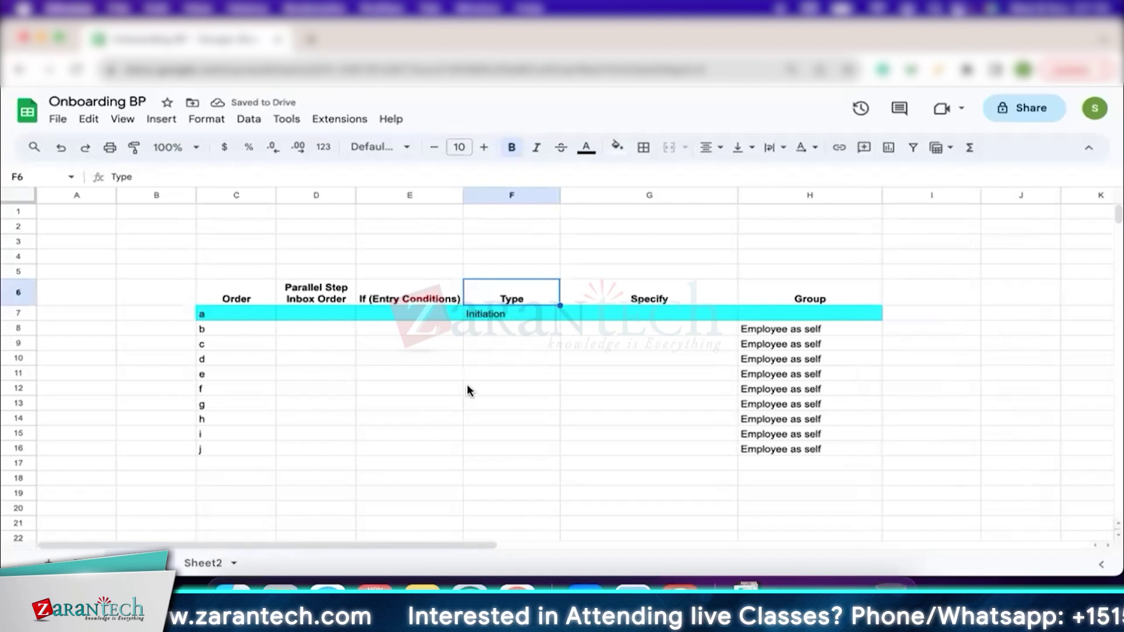
pyautogui.moveTo(520, 329); pyautogui.dragTo(525, 466)
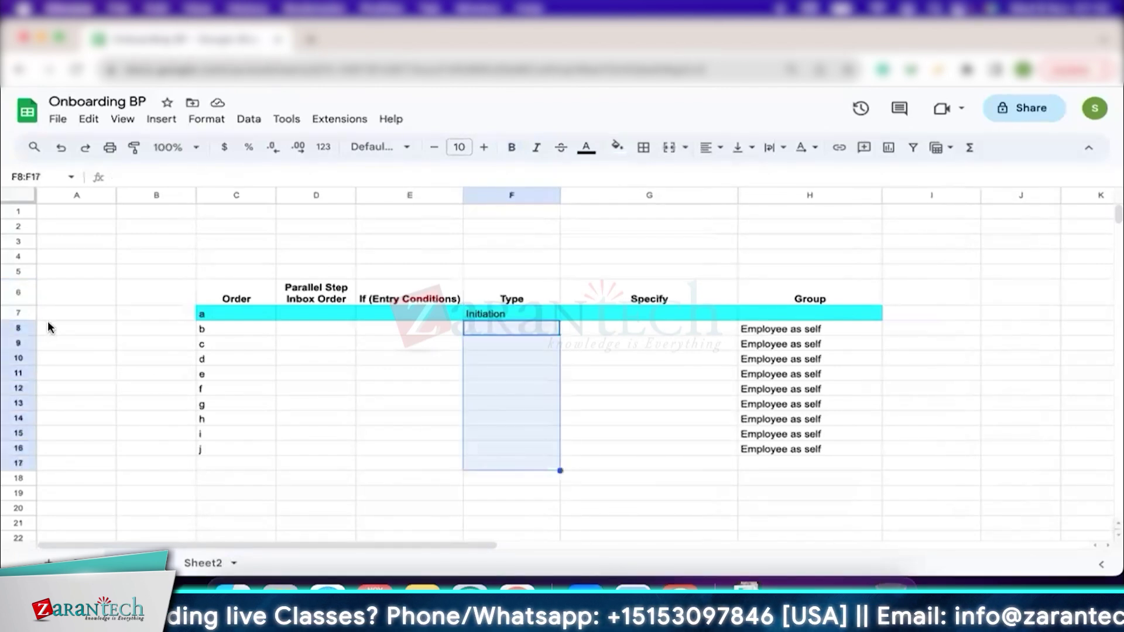
pyautogui.click(19, 313)
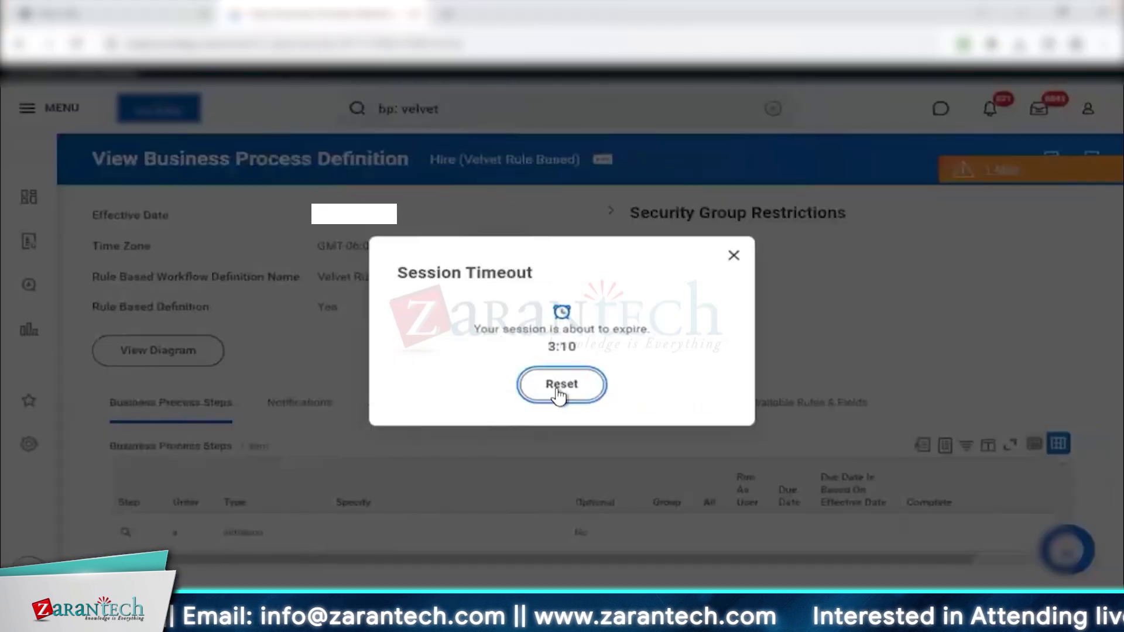
# - Switch to Workday, extend the expiring session and highlight the Initiation step type in the Hire (Velvet Rule Based) definition
pyautogui.click(560, 385)
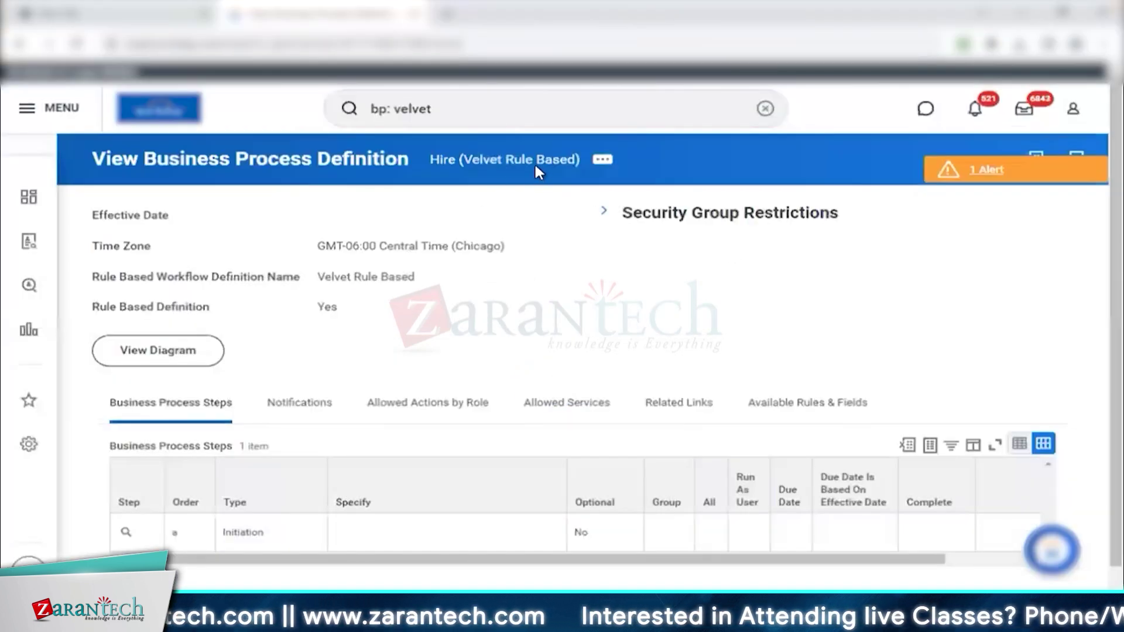
pyautogui.doubleClick(248, 533)
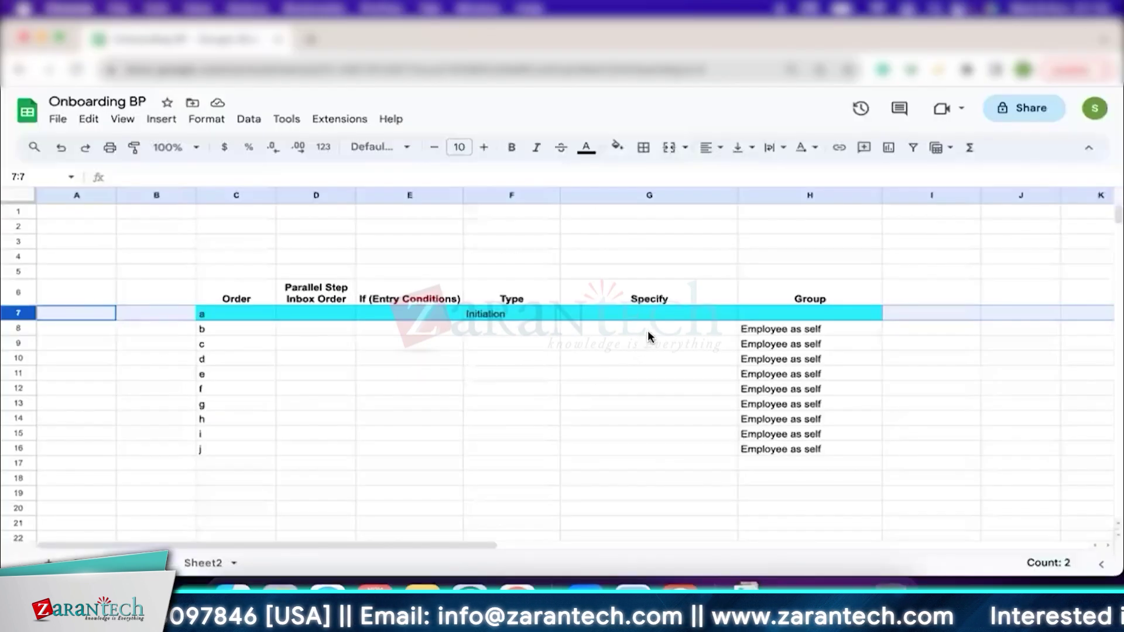
# - Switch back to the Onboarding BP spreadsheet and review the Specify and Group columns for the process steps
pyautogui.click(658, 326)
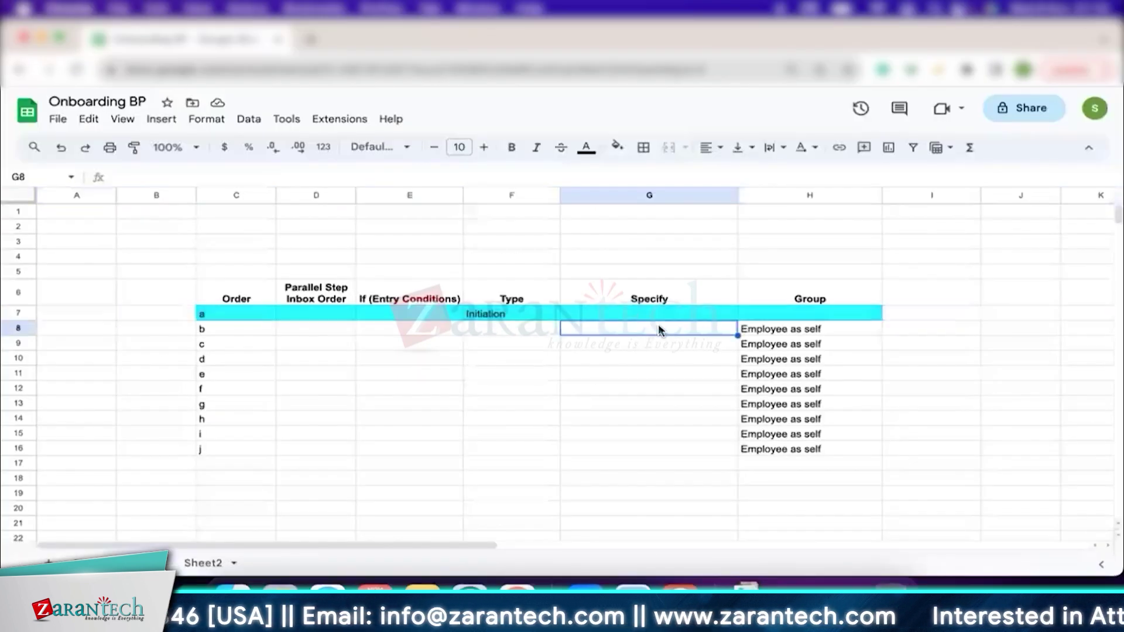
pyautogui.click(637, 311)
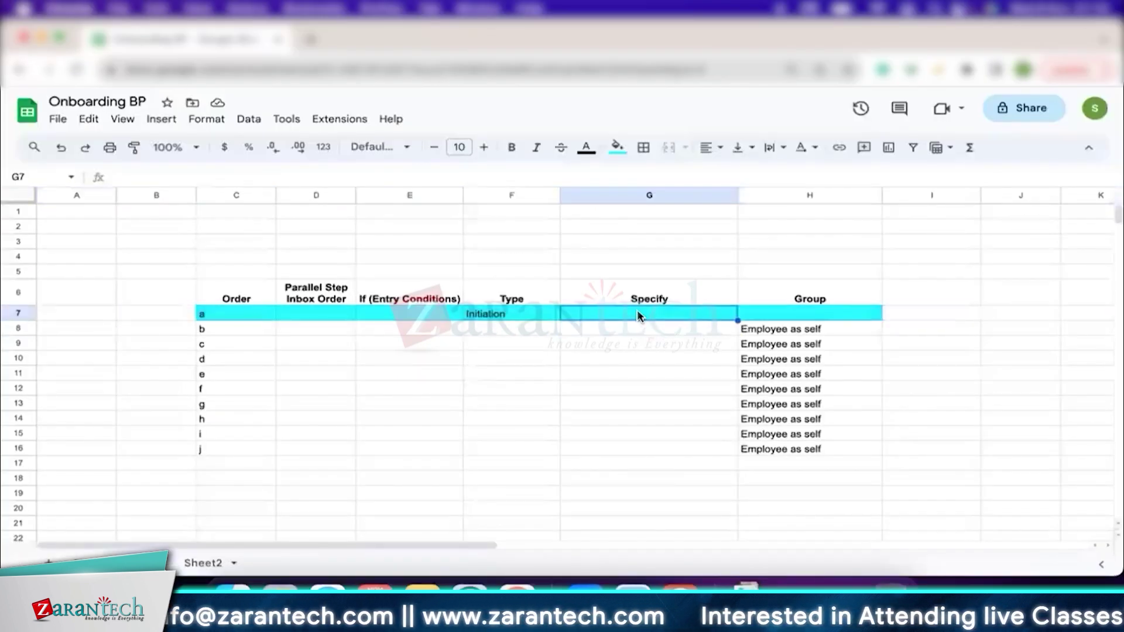
pyautogui.moveTo(636, 310)
pyautogui.mouseDown()
pyautogui.moveTo(661, 333)
pyautogui.moveTo(673, 458)
pyautogui.moveTo(679, 448)
pyautogui.mouseUp()
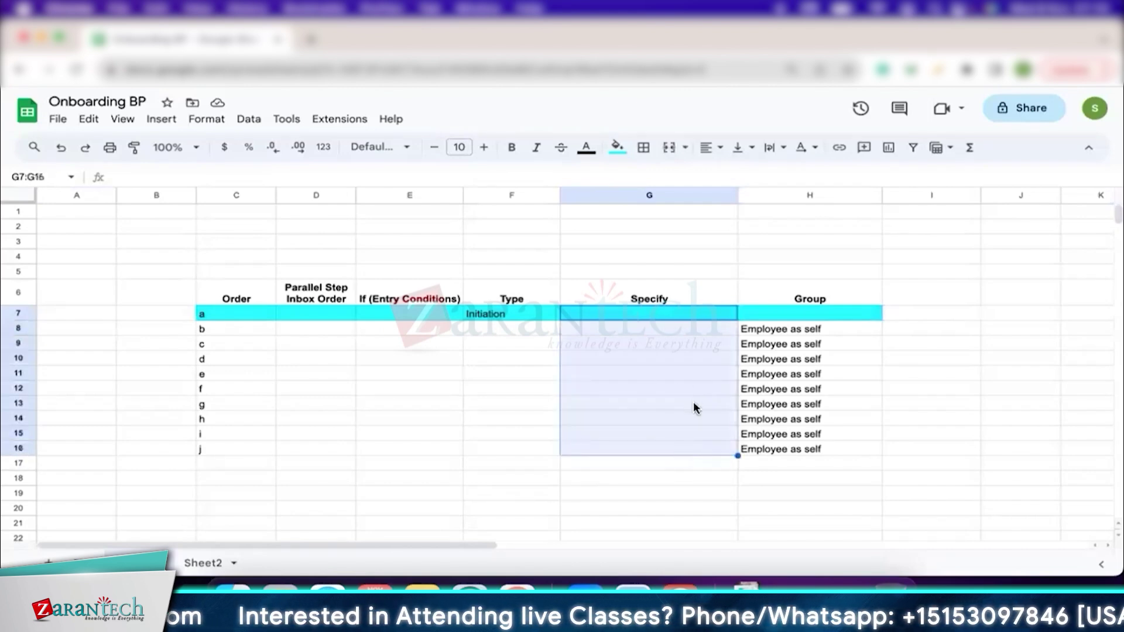
pyautogui.click(646, 356)
pyautogui.moveTo(686, 312); pyautogui.dragTo(688, 447)
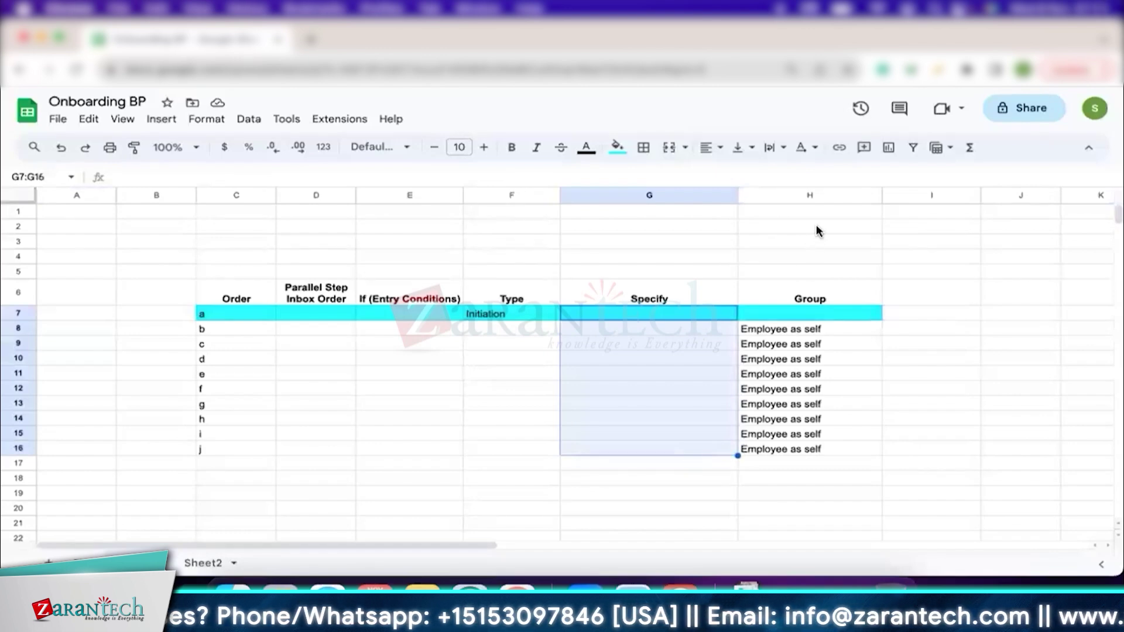
pyautogui.click(817, 195)
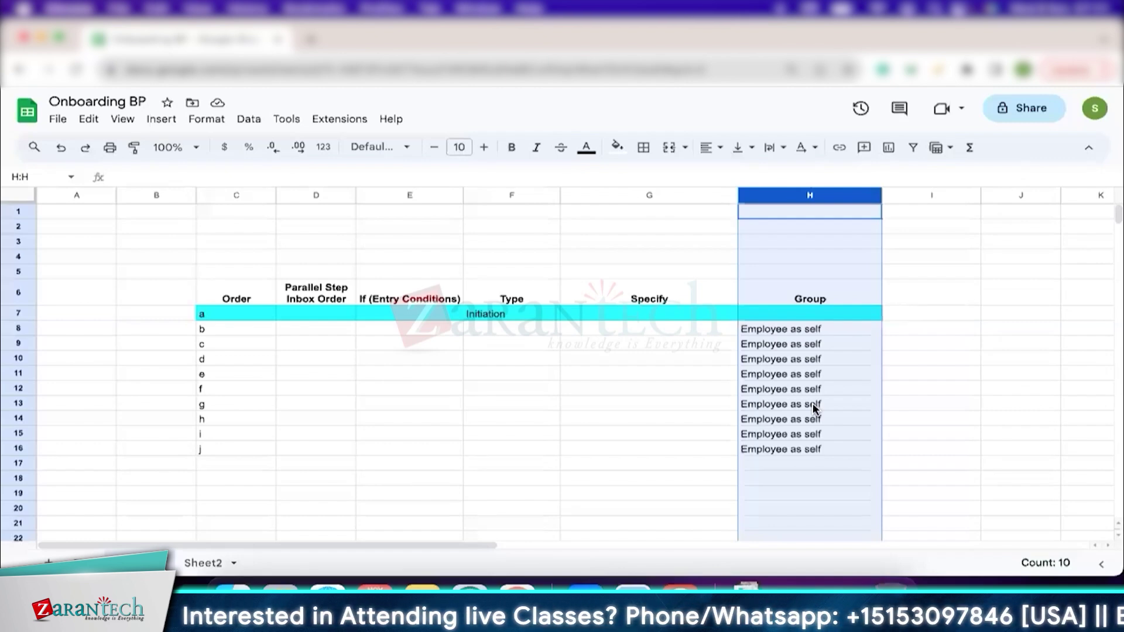
pyautogui.click(409, 375)
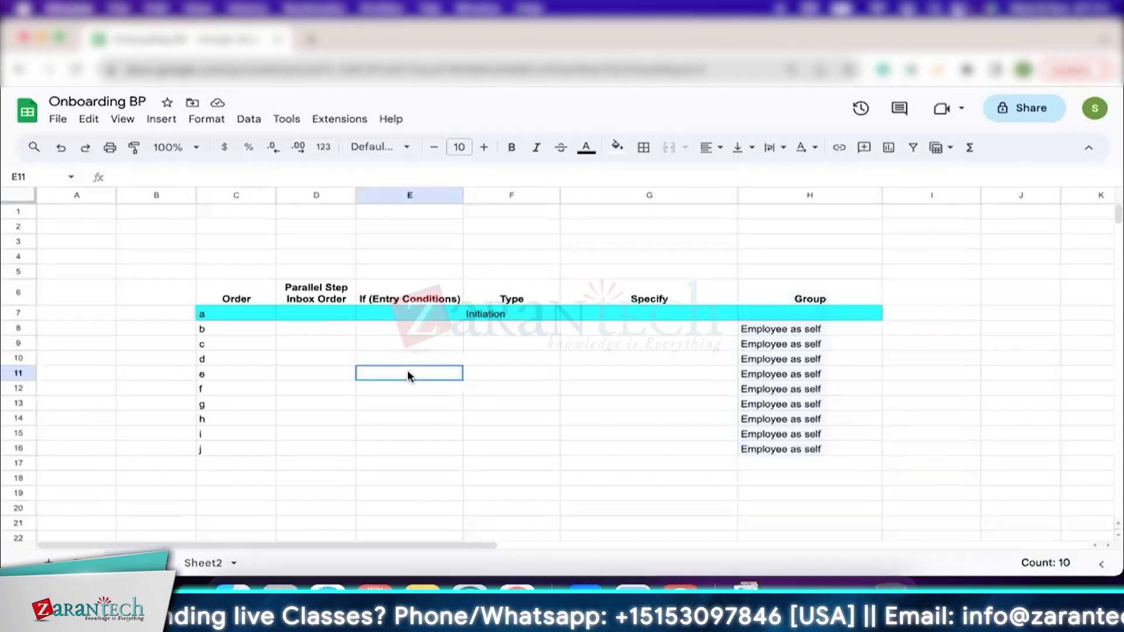
pyautogui.moveTo(843, 331); pyautogui.dragTo(840, 441)
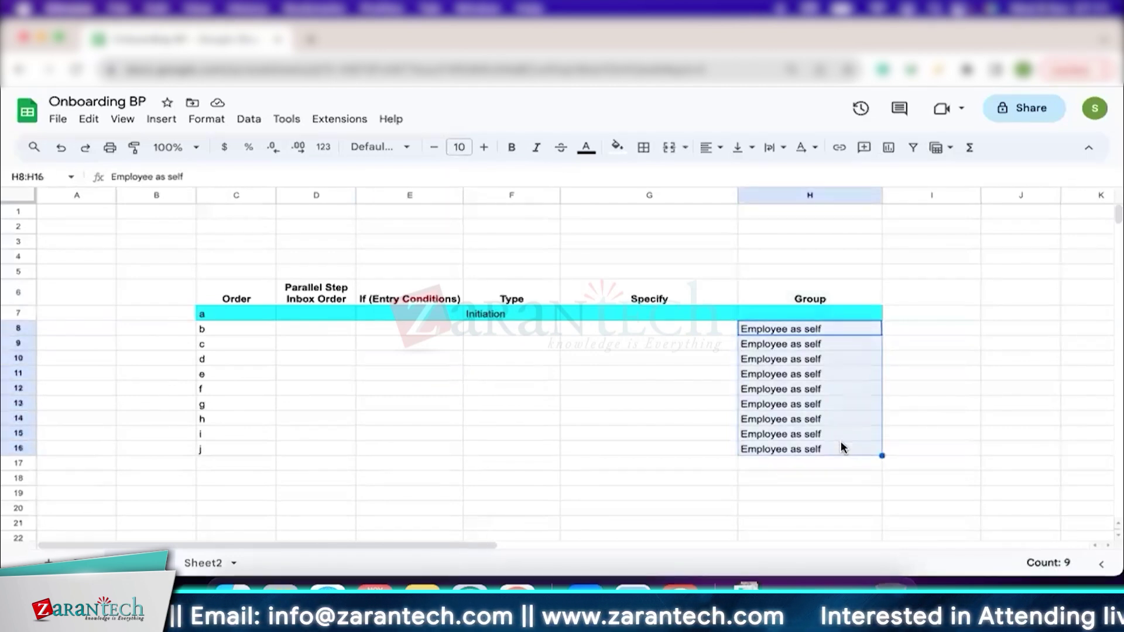
pyautogui.click(791, 316)
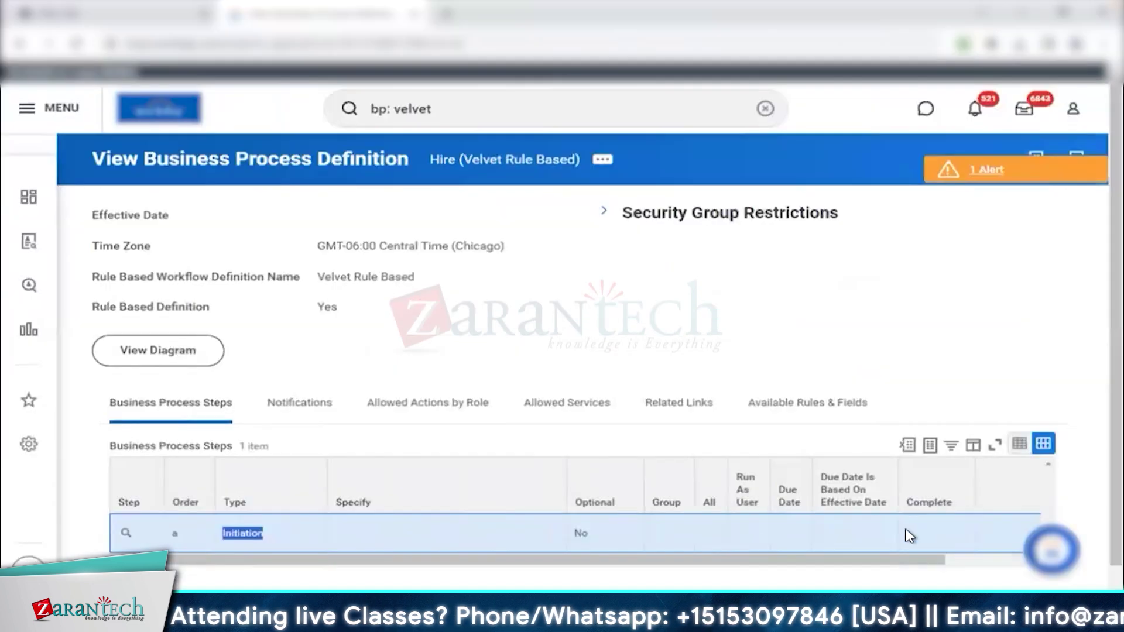
# - In Workday, examine the initiation step's row, expand Security Group Restrictions and review the Initiating Security Groups
pyautogui.click(651, 530)
pyautogui.doubleClick(236, 532)
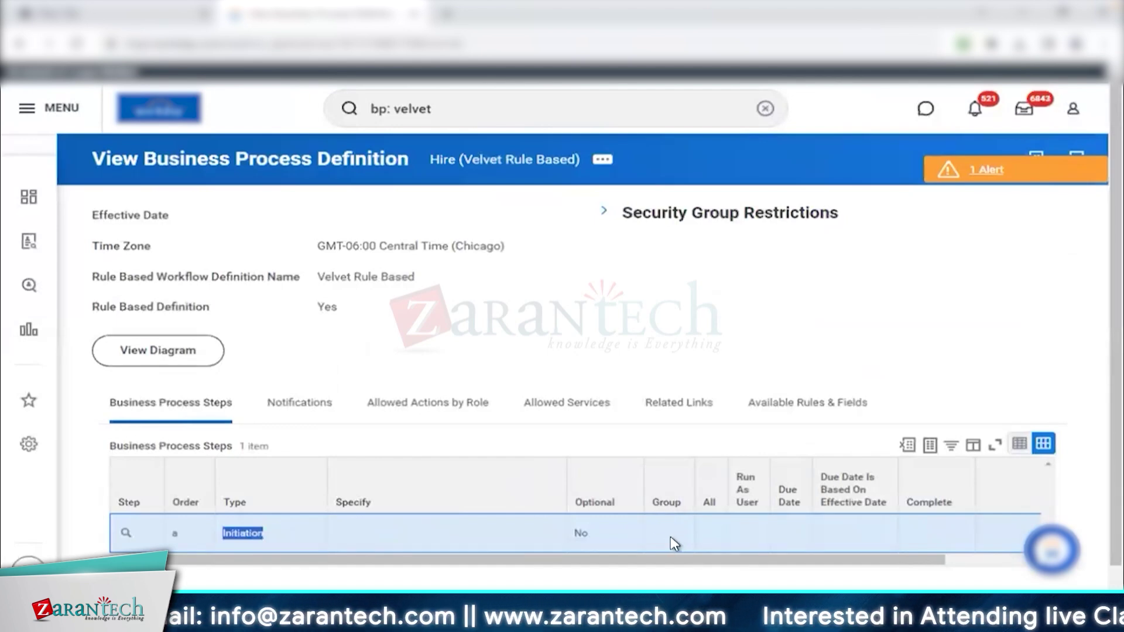
pyautogui.tripleClick(627, 221)
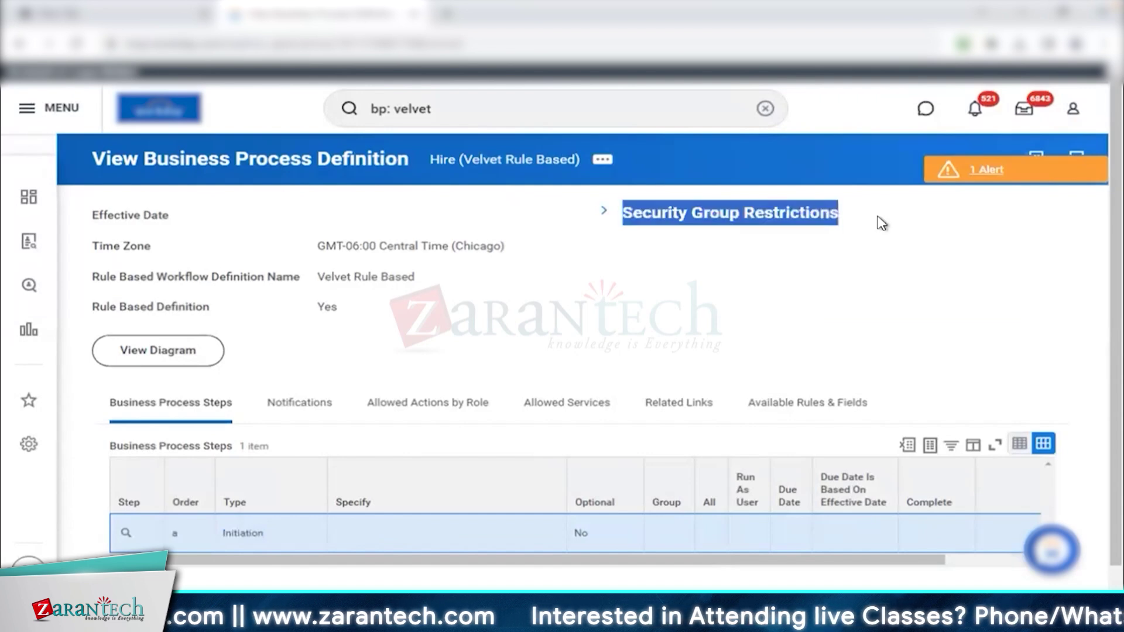
pyautogui.click(600, 213)
pyautogui.moveTo(591, 256); pyautogui.dragTo(729, 255)
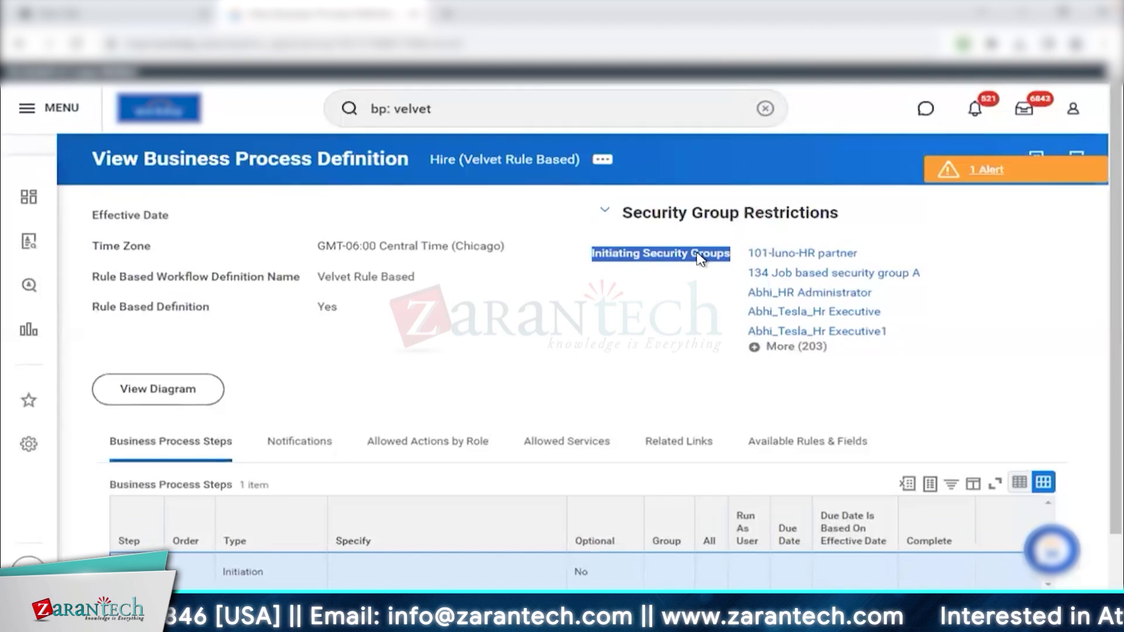
pyautogui.click(593, 334)
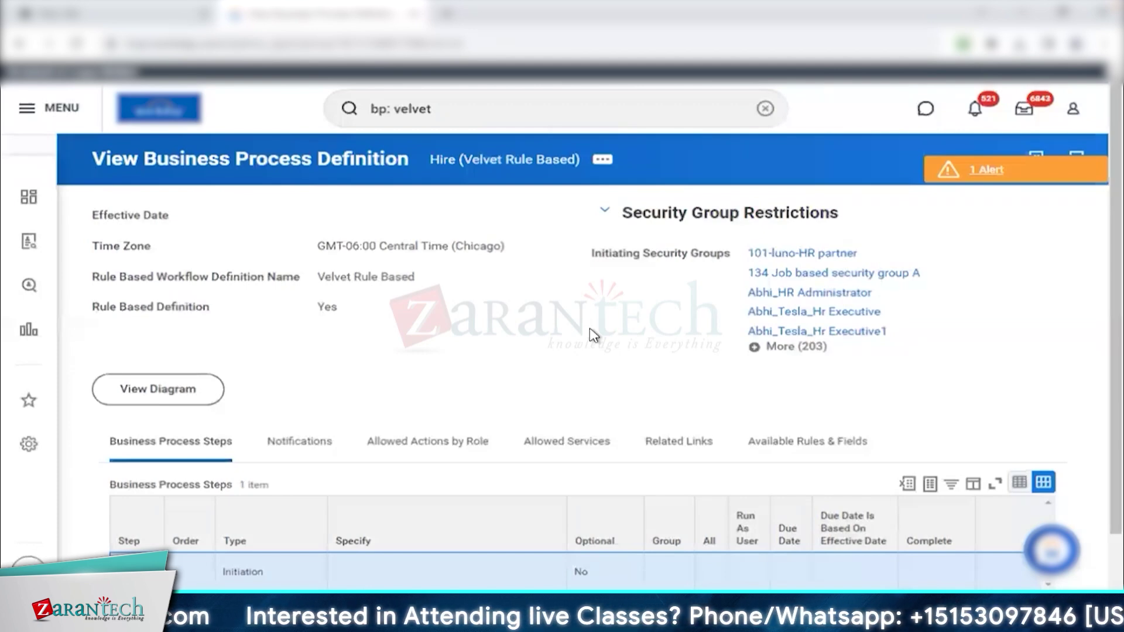
# - Return to the Onboarding BP spreadsheet and enter "Emergency Contact" as the Specify value for step b
pyautogui.hotkey('ctrl', 'Left')
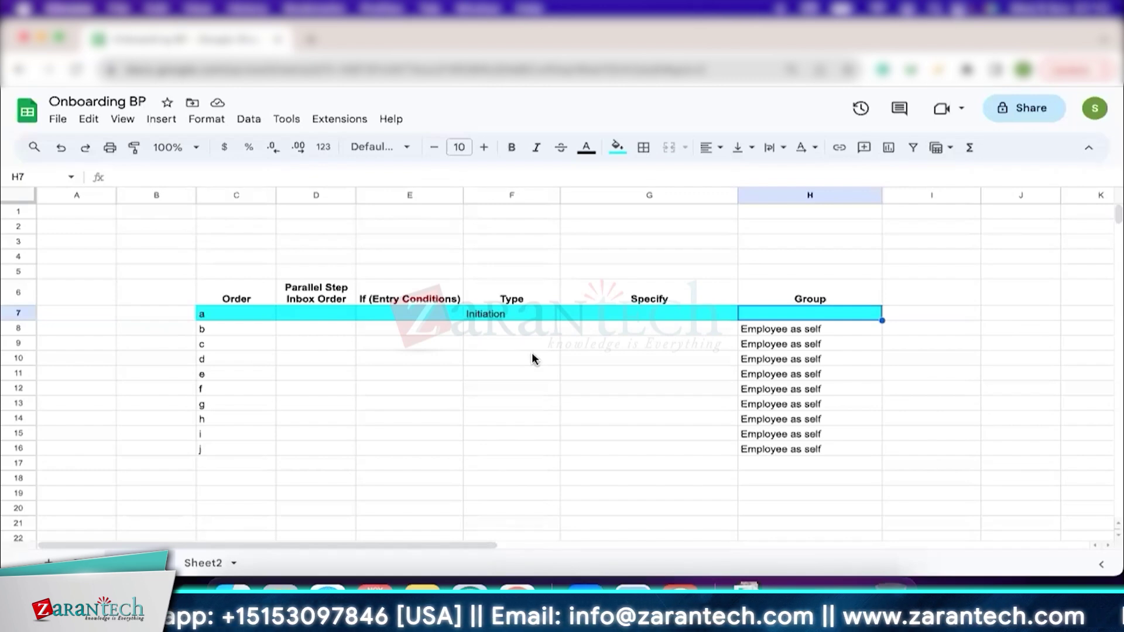
pyautogui.click(616, 332)
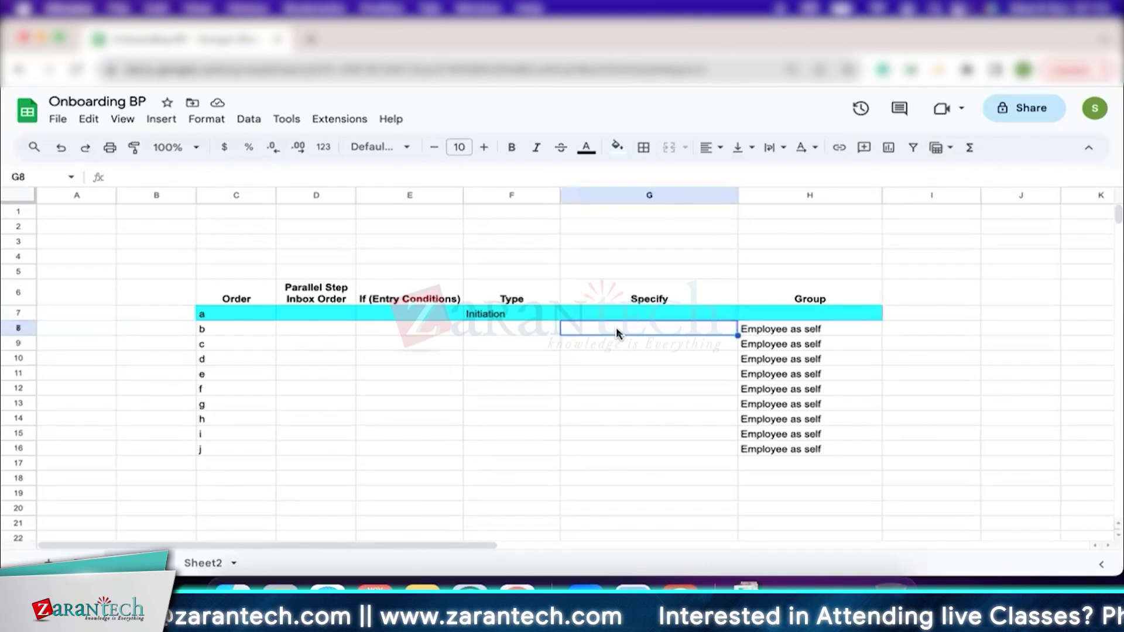
pyautogui.write('Emergecny')
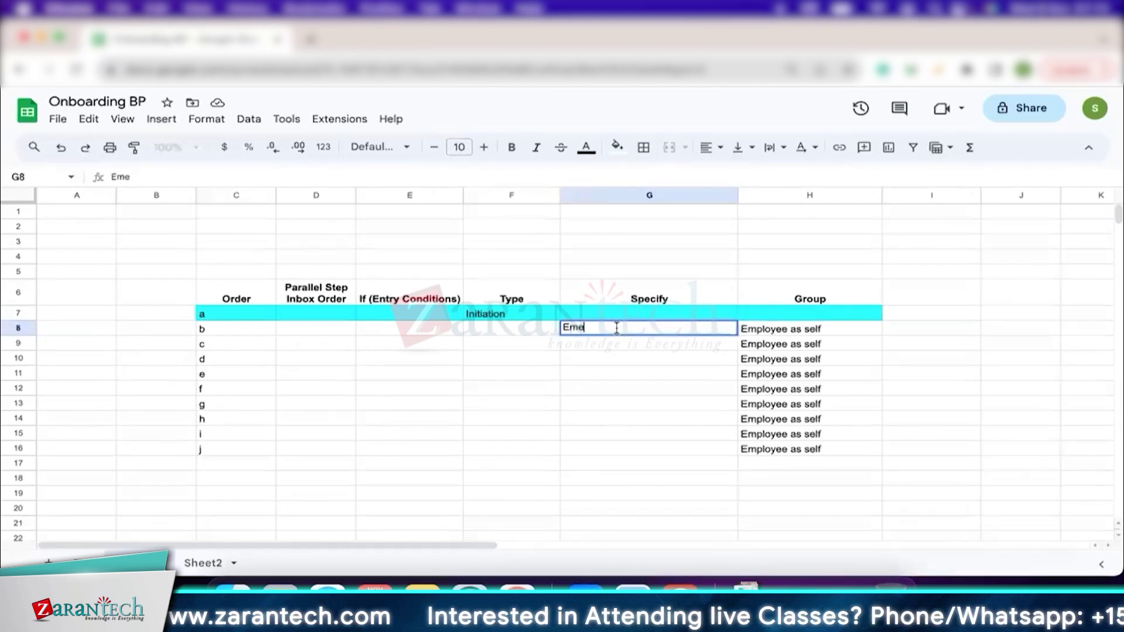
pyautogui.write(' Con')
pyautogui.press('BackSpace')
pyautogui.press('BackSpace')
pyautogui.press('BackSpace')
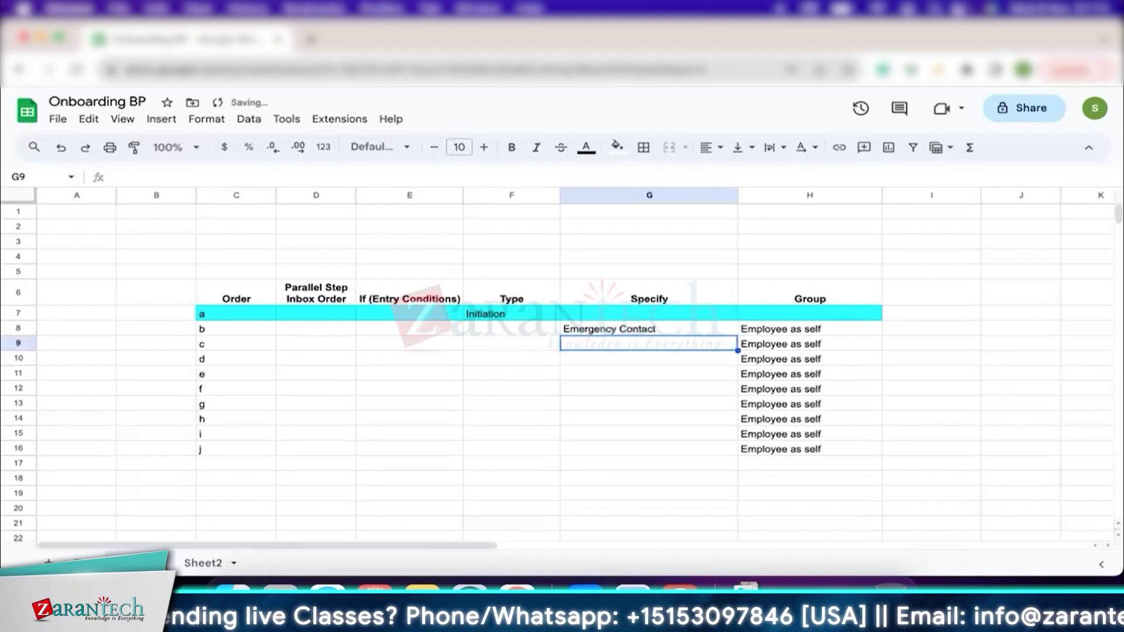
# - Enter "Benefit Elections" for step c and "Manage Payment Elections" for step d in the Specify column
pyautogui.write('Benefit Elections')
pyautogui.press('Return')
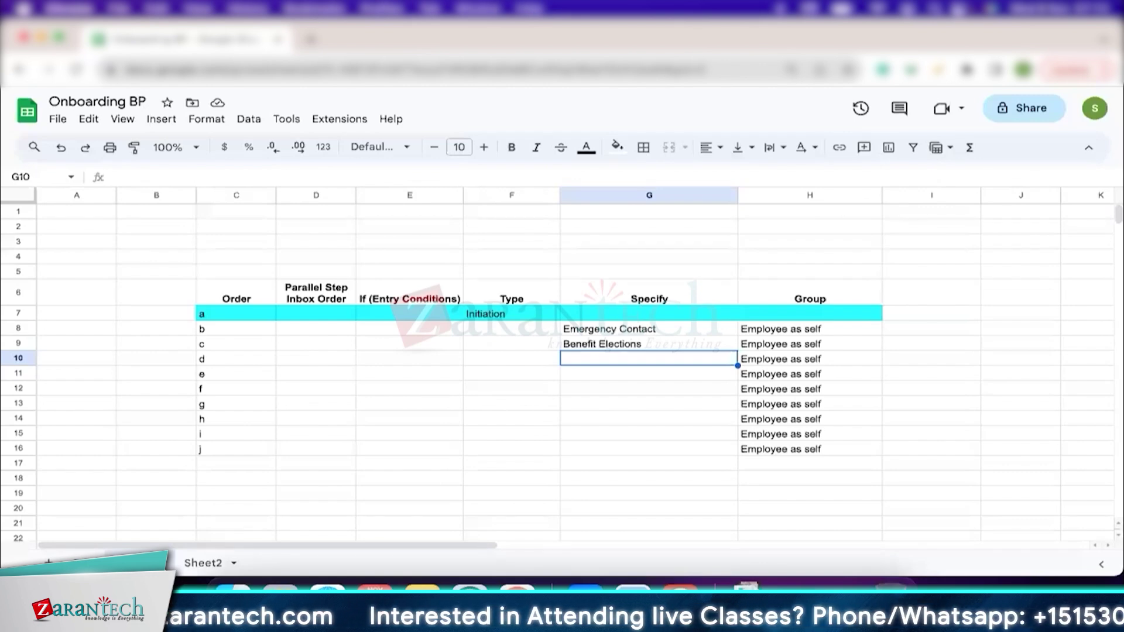
pyautogui.write('Manage Payment Elections')
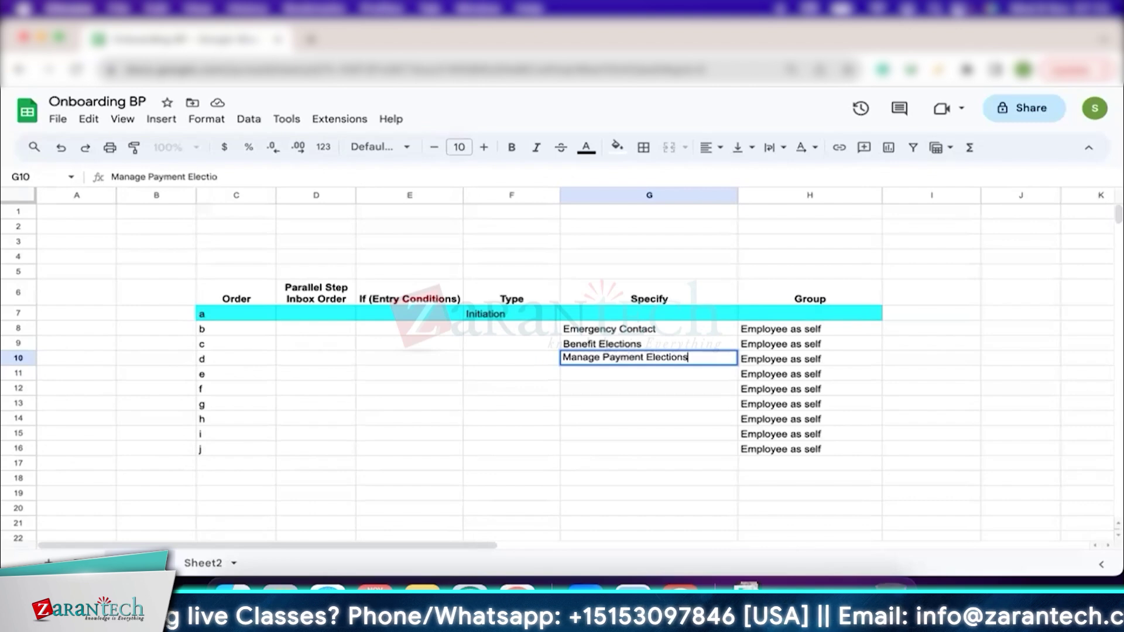
pyautogui.press('Return')
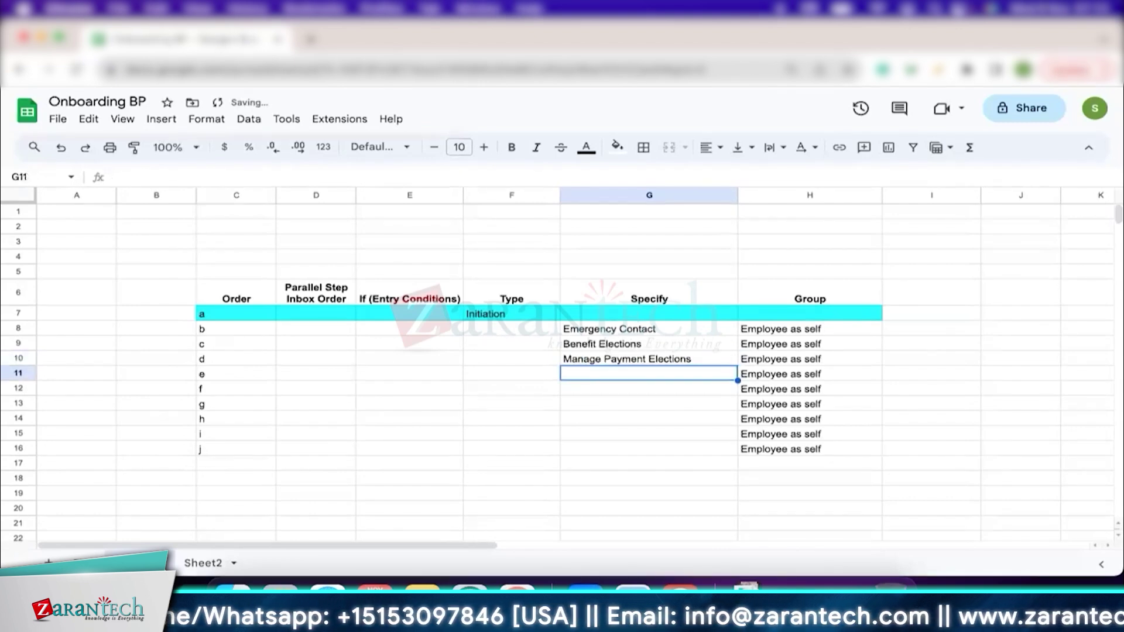
pyautogui.moveTo(609, 329); pyautogui.dragTo(626, 358)
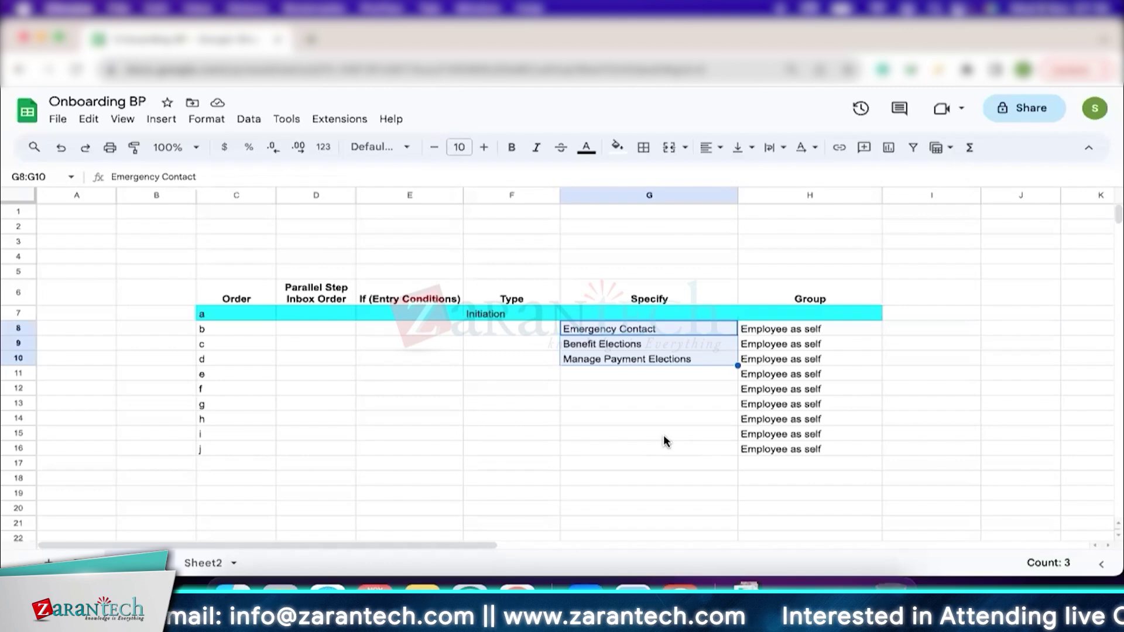
pyautogui.moveTo(665, 330); pyautogui.dragTo(660, 363)
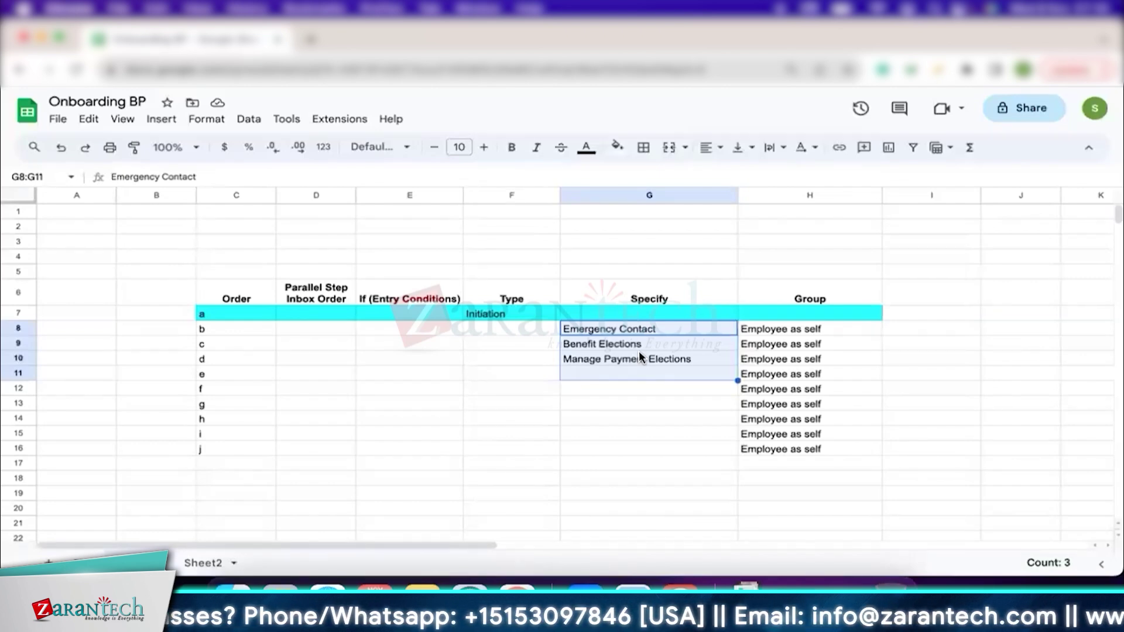
pyautogui.click(623, 369)
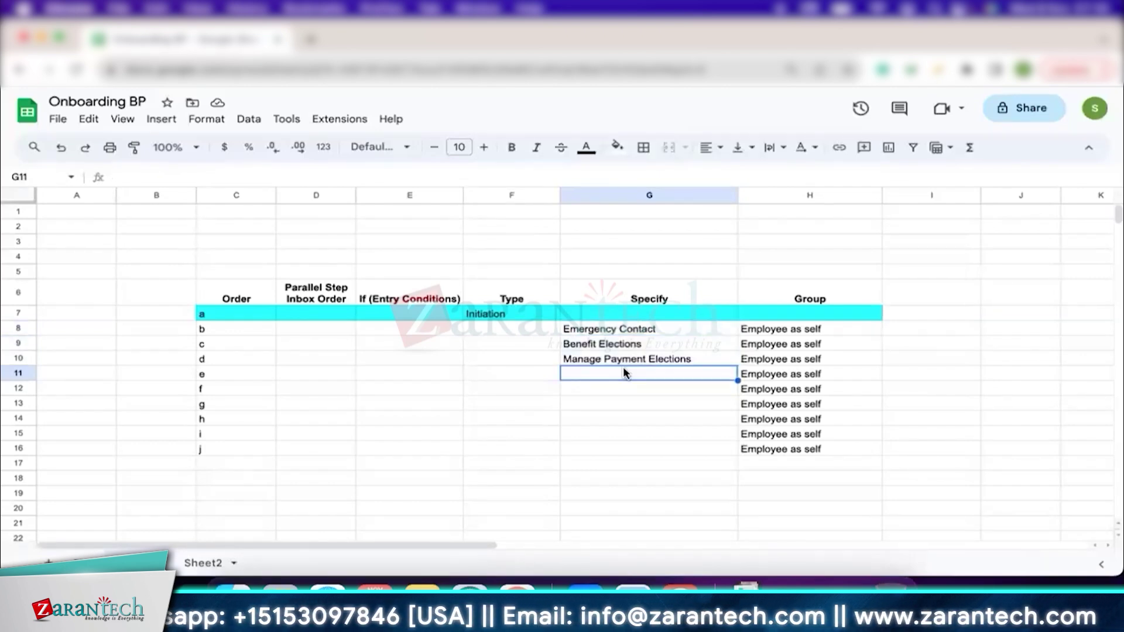
# - Enter "Documents - ACK" as the Specify value for step e
pyautogui.write('Documents')
pyautogui.press('Return')
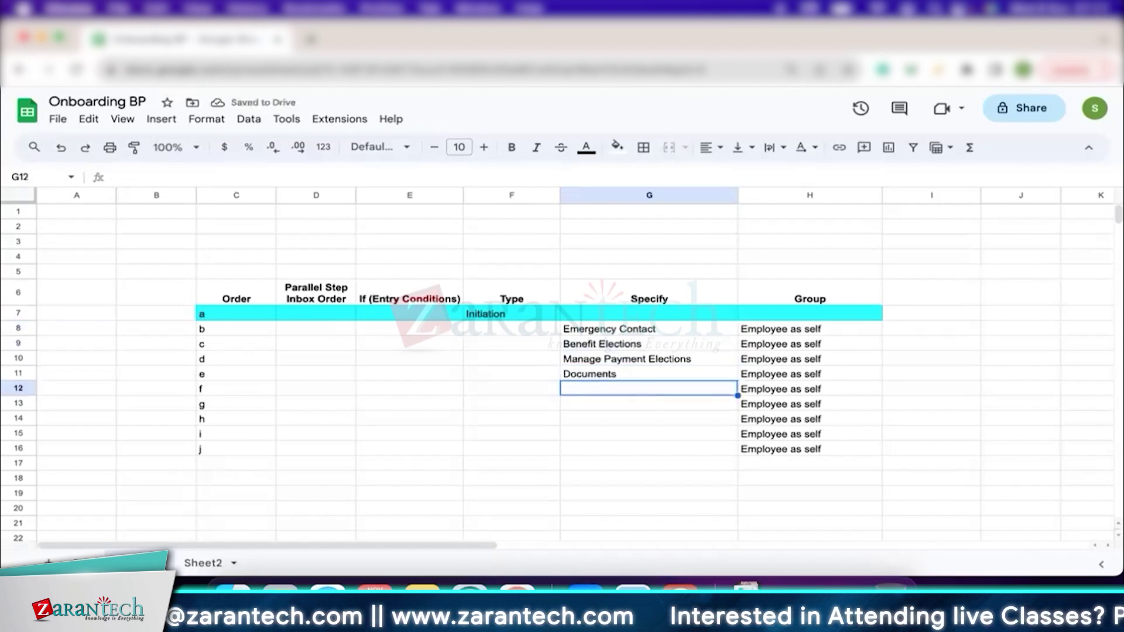
pyautogui.doubleClick(658, 372)
pyautogui.write('- ACK')
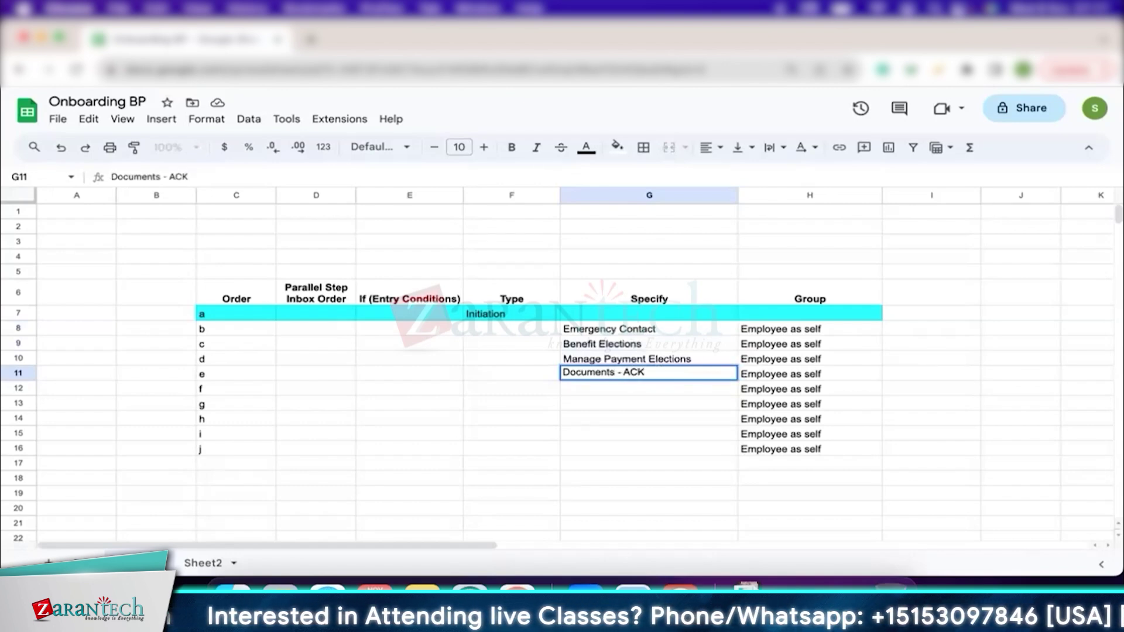
pyautogui.press('Return')
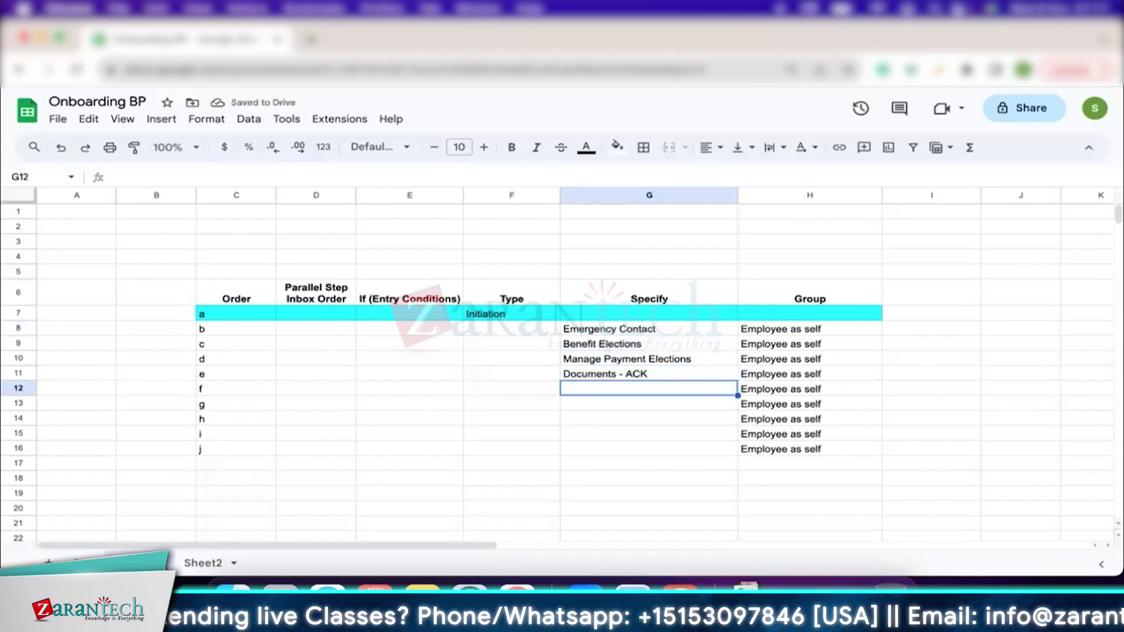
# - Enter "Edit Govt ID" for step f and "I-9 Form" for step g in the Specify column
pyautogui.click(630, 343)
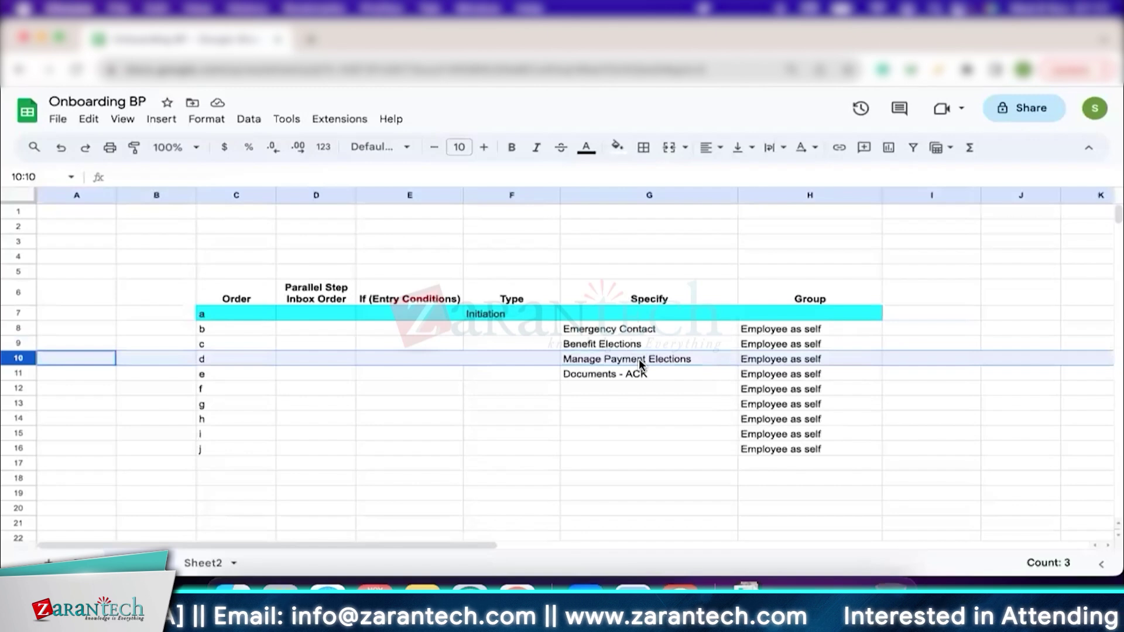
pyautogui.click(598, 387)
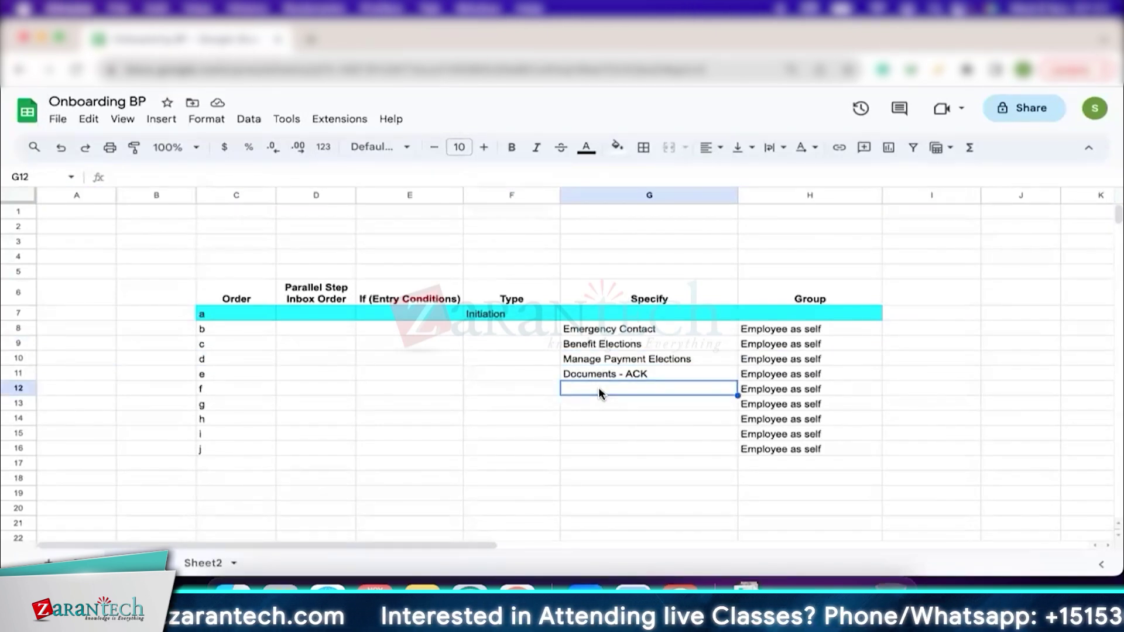
pyautogui.write('Edit Govt ID')
pyautogui.press('Return')
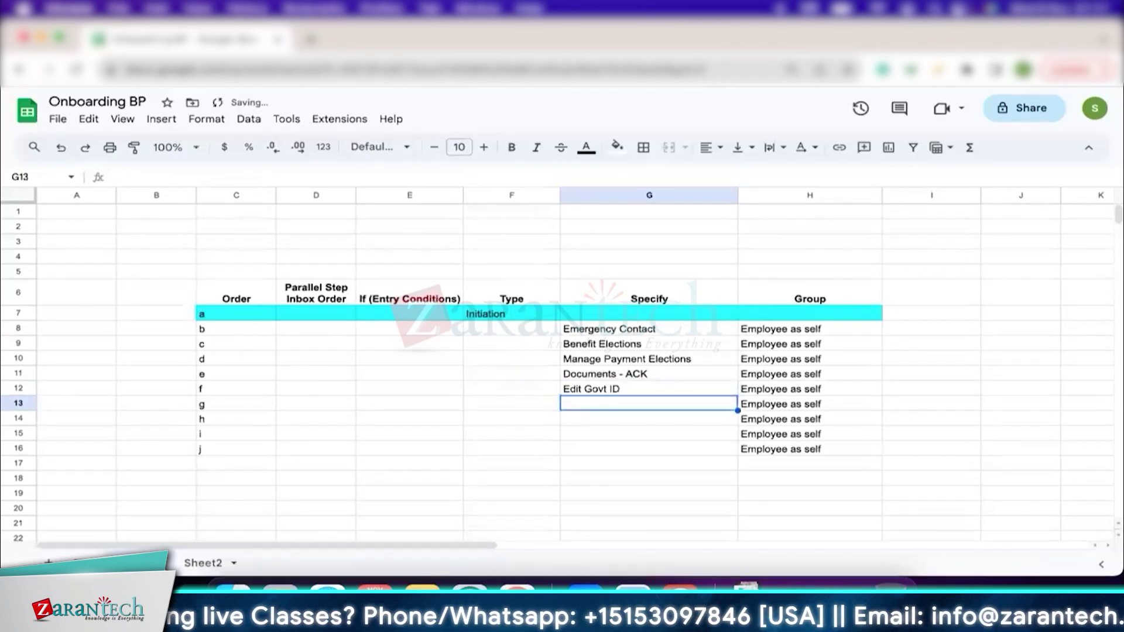
pyautogui.click(19, 388)
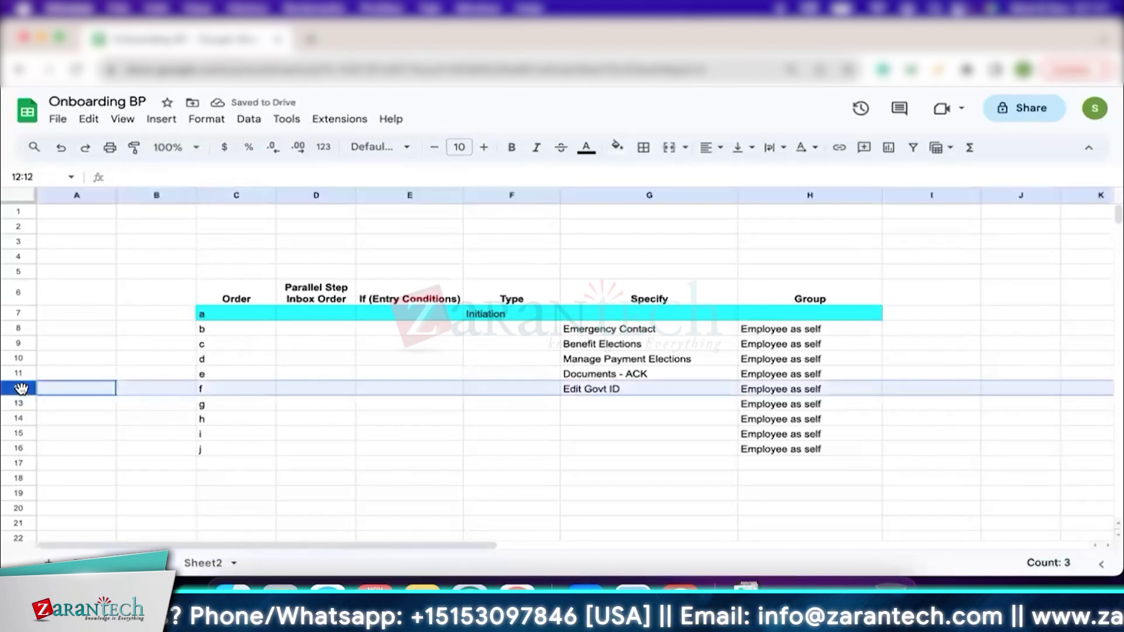
pyautogui.click(700, 405)
pyautogui.write('I-9 Form')
pyautogui.press('Return')
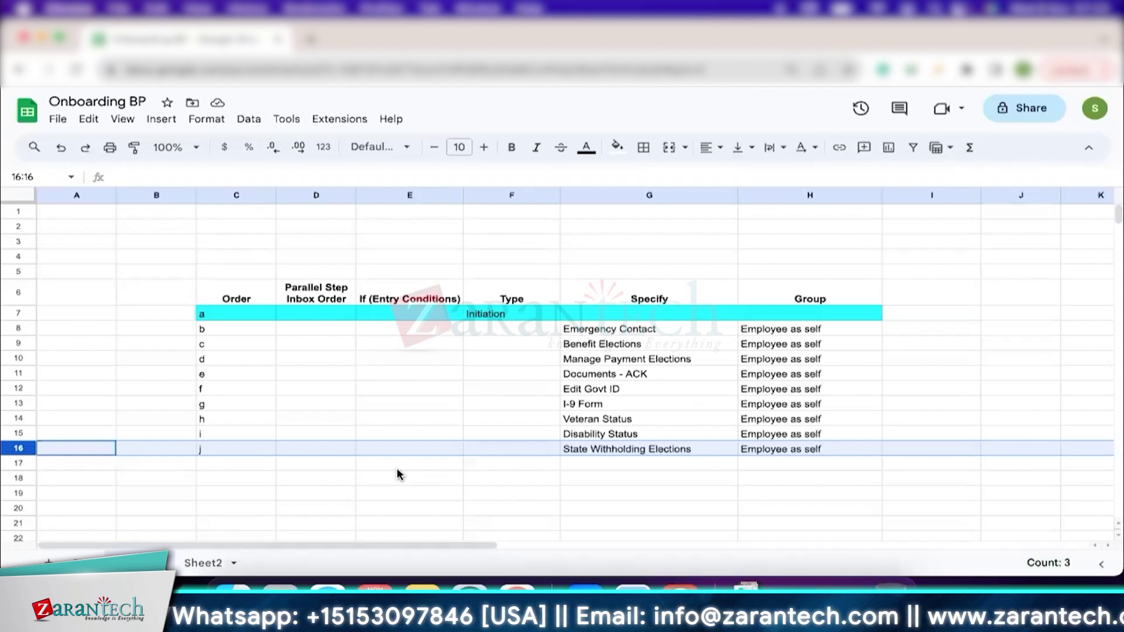
# - Review the Specify entries for steps b to j, from Emergency Contact to State Withholding Elections
pyautogui.moveTo(647, 423); pyautogui.dragTo(651, 431)
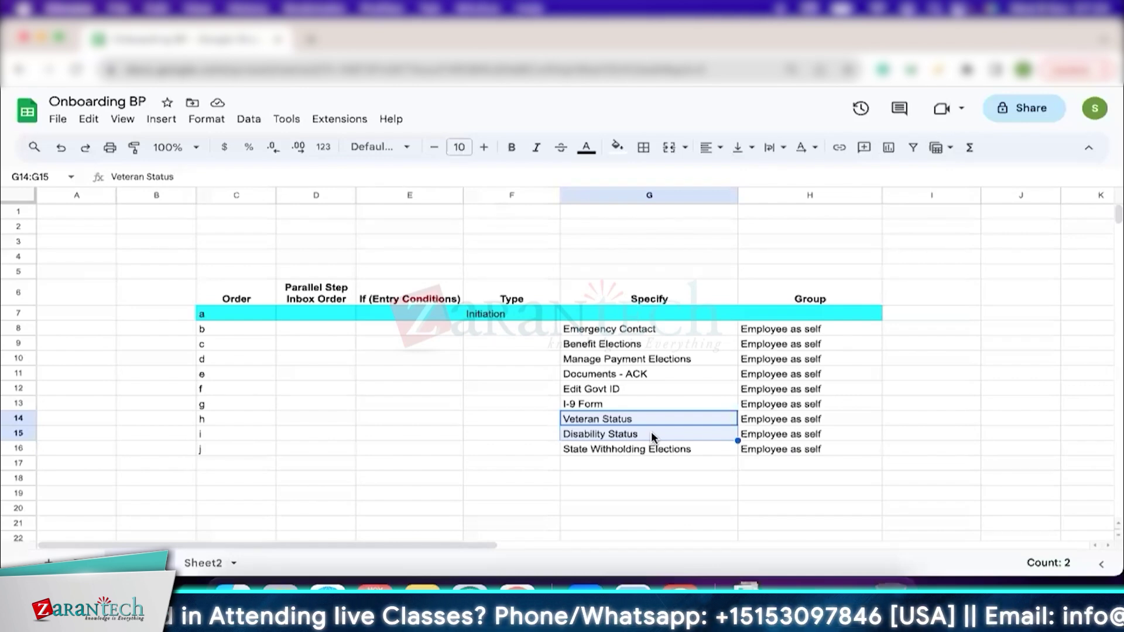
pyautogui.click(656, 418)
pyautogui.moveTo(665, 390); pyautogui.dragTo(668, 433)
pyautogui.click(690, 326)
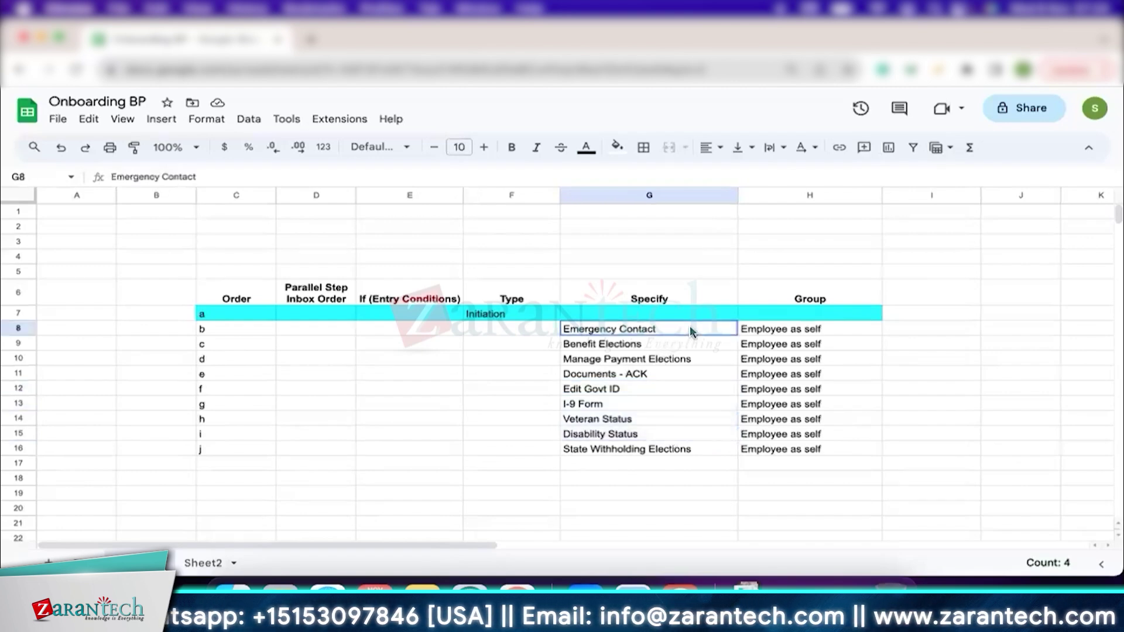
pyautogui.moveTo(690, 326); pyautogui.dragTo(691, 447)
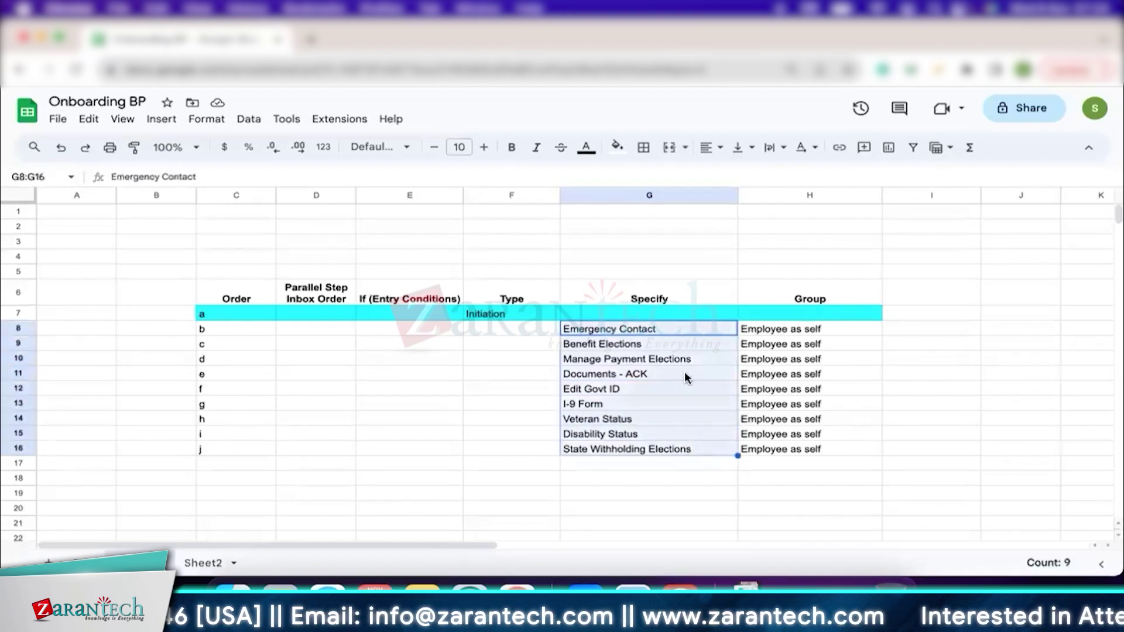
pyautogui.click(684, 361)
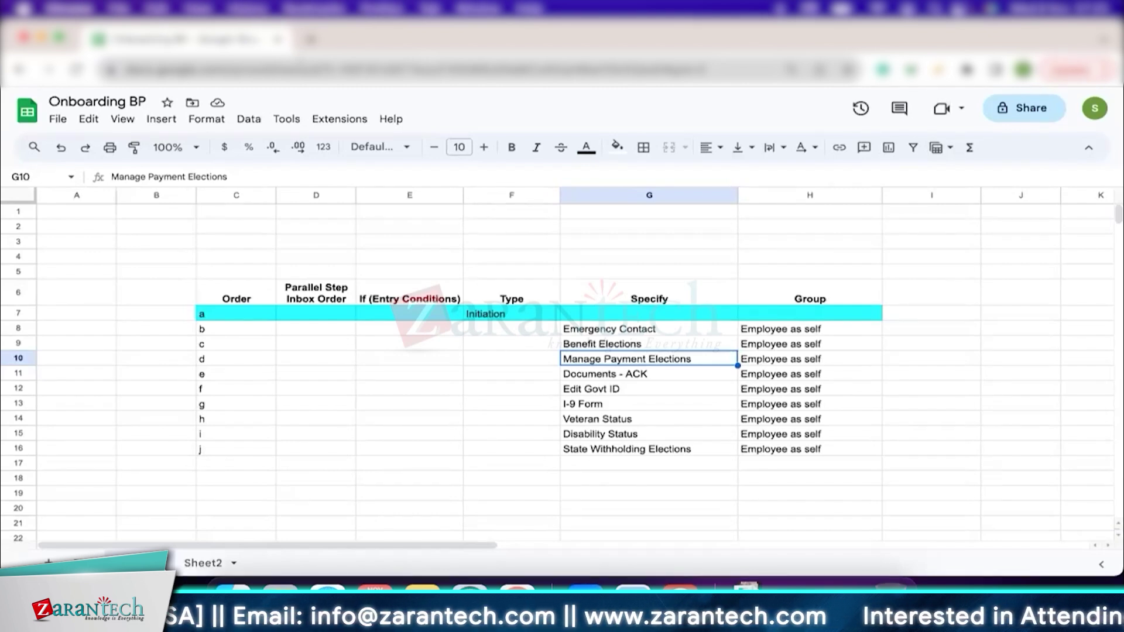
# - Add "Home Contact Information" and "Personal Information" to the Specify column in the two rows below State Withholding Elections
pyautogui.click(614, 466)
pyautogui.write('Home Contact Information')
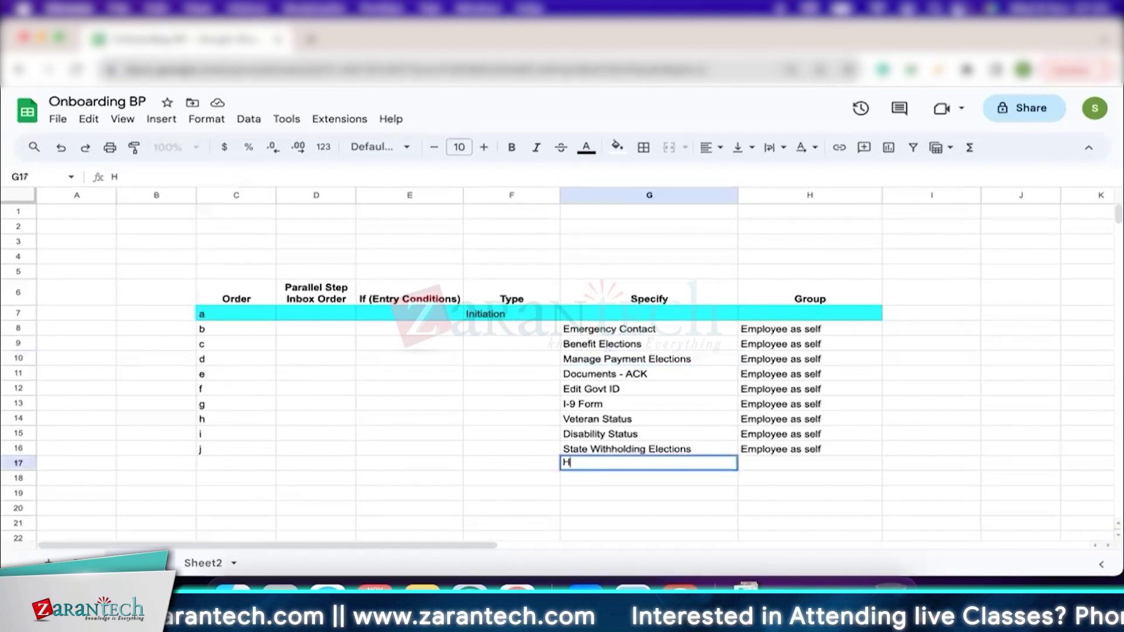
pyautogui.press('Return')
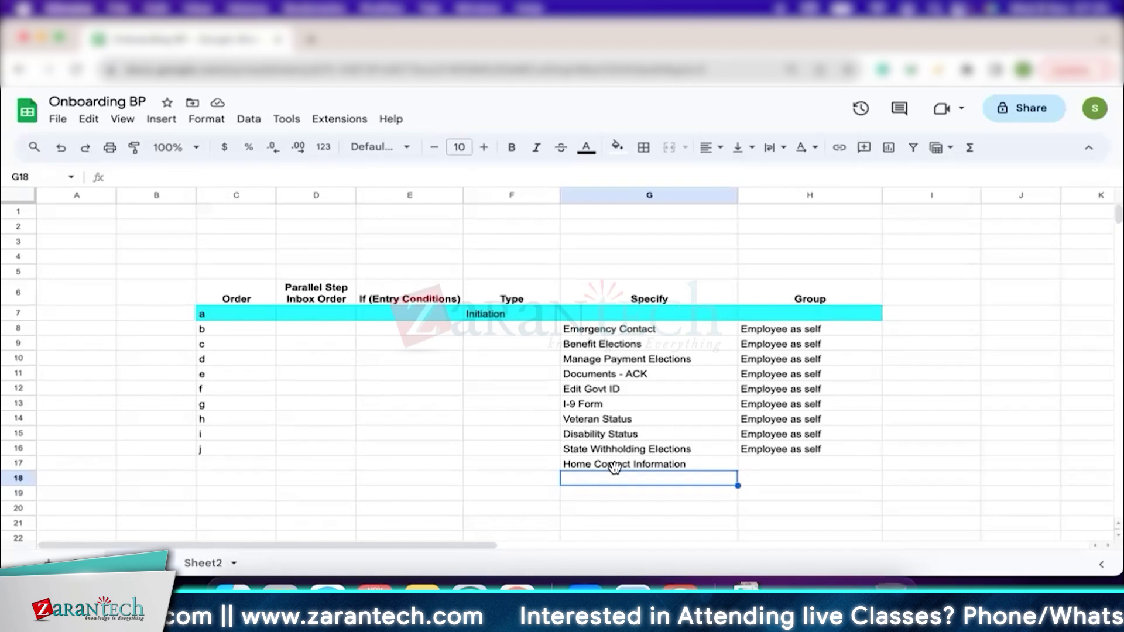
pyautogui.click(610, 387)
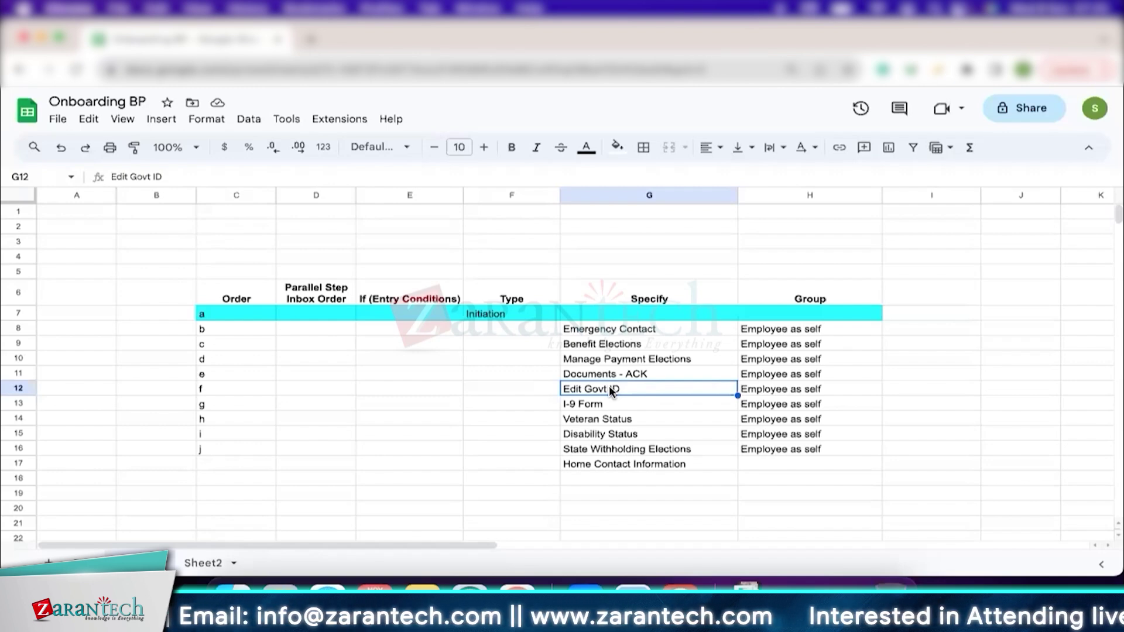
pyautogui.click(19, 388)
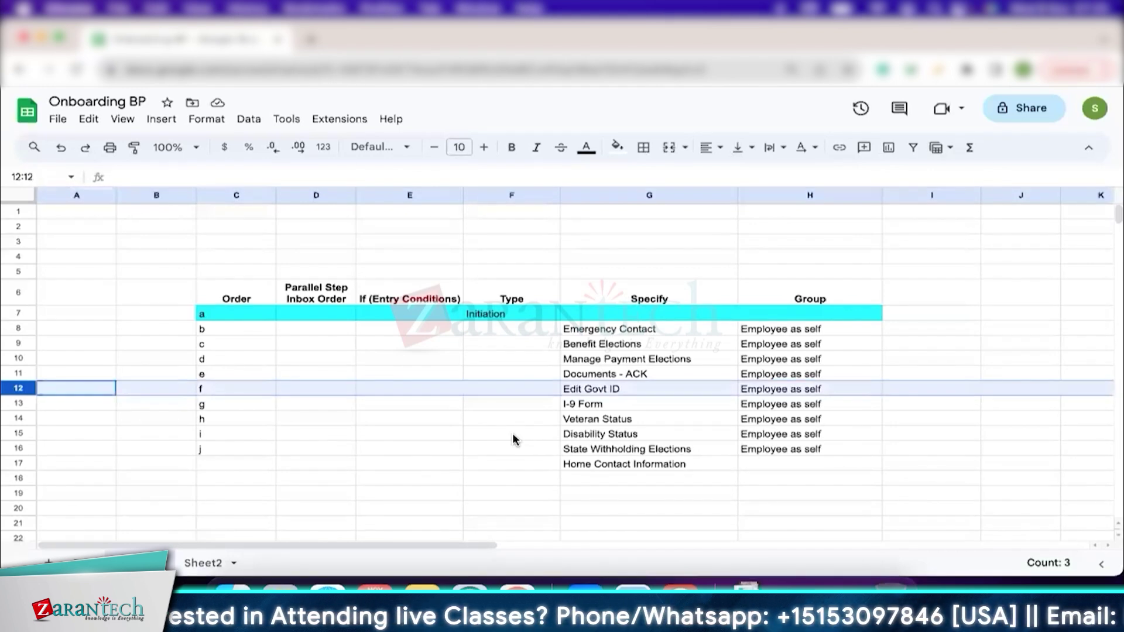
pyautogui.click(644, 477)
pyautogui.write('Personal Information')
pyautogui.press('Return')
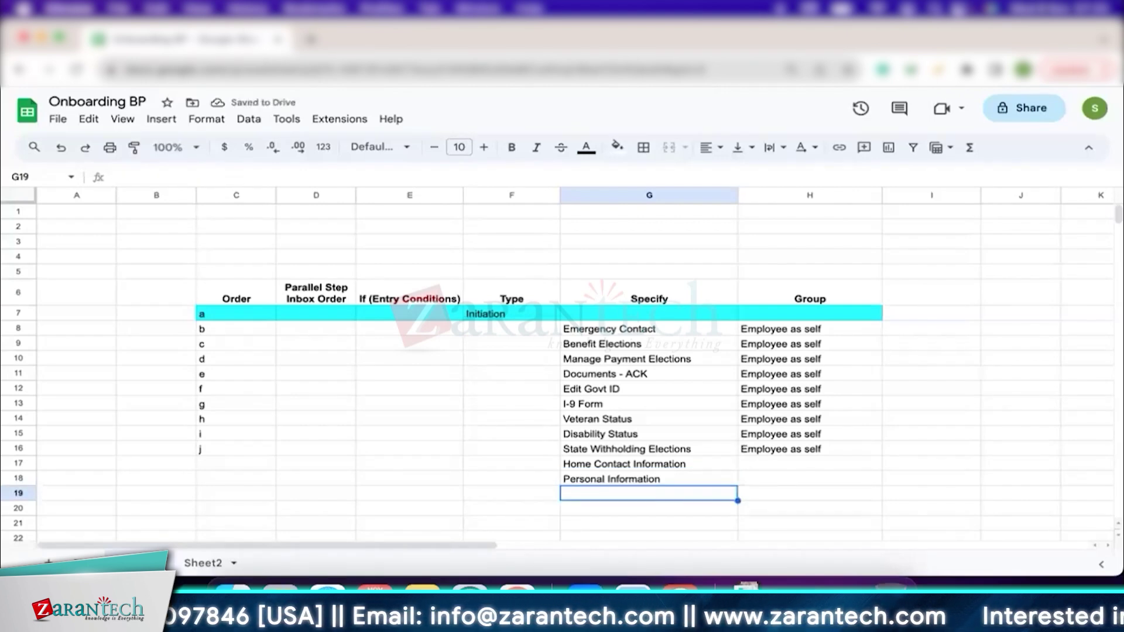
# - Assign order letters k and l to the two added rows and set their Group to "Employee as self"
pyautogui.click(18, 478)
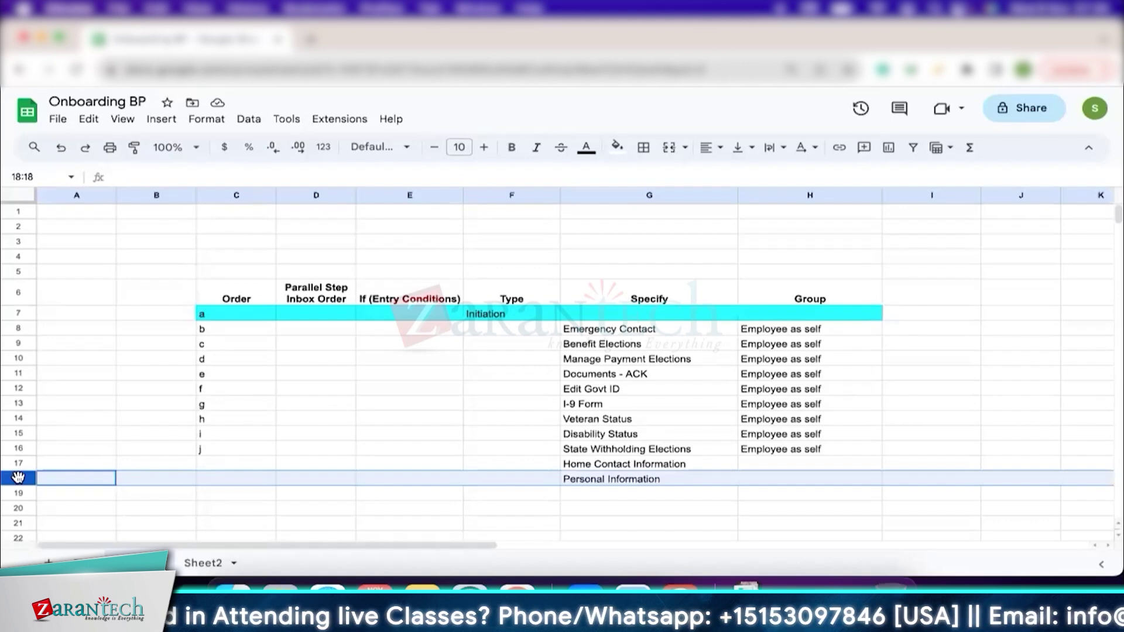
pyautogui.click(82, 462)
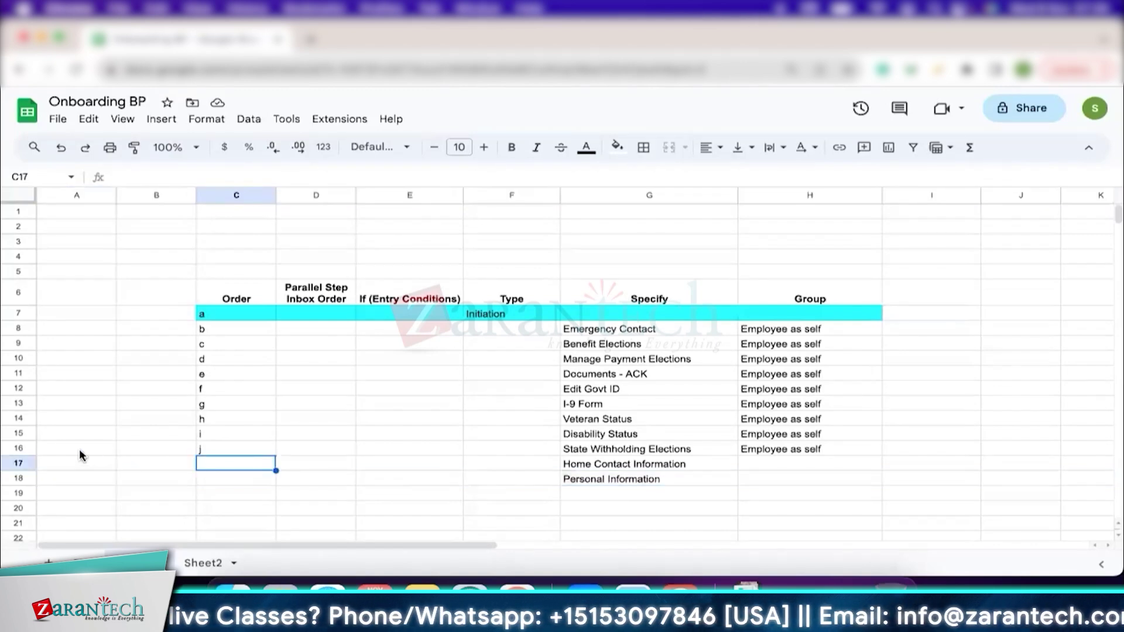
pyautogui.click(20, 448)
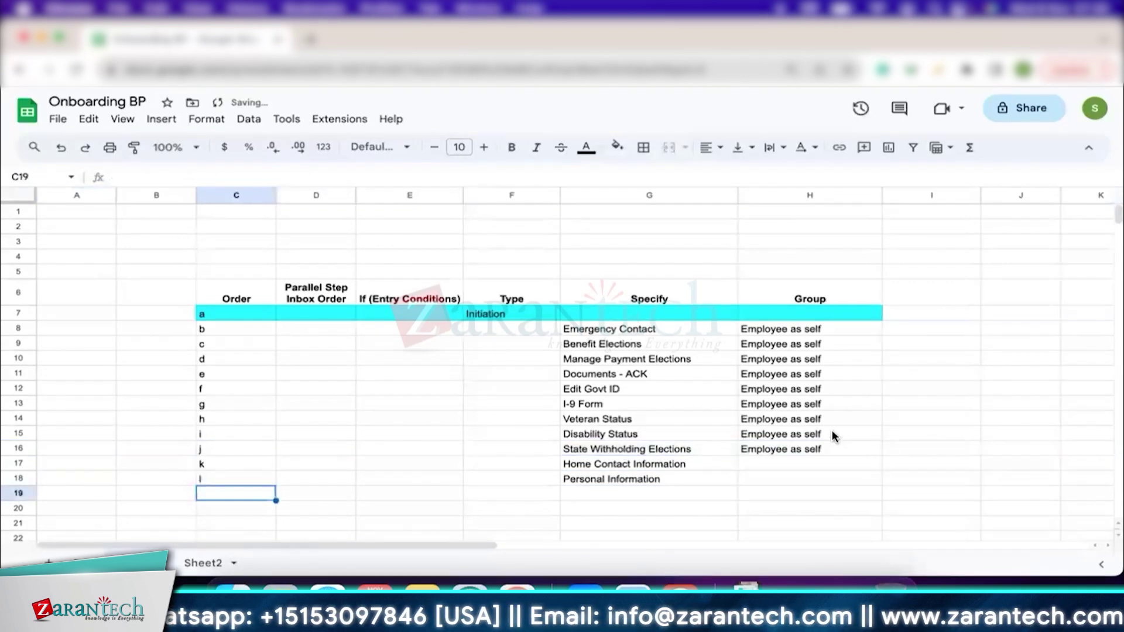
pyautogui.moveTo(833, 436); pyautogui.dragTo(881, 483)
# - Examine the Specify entries for steps b to l to compare which onboarding tasks should come first
pyautogui.click(585, 416)
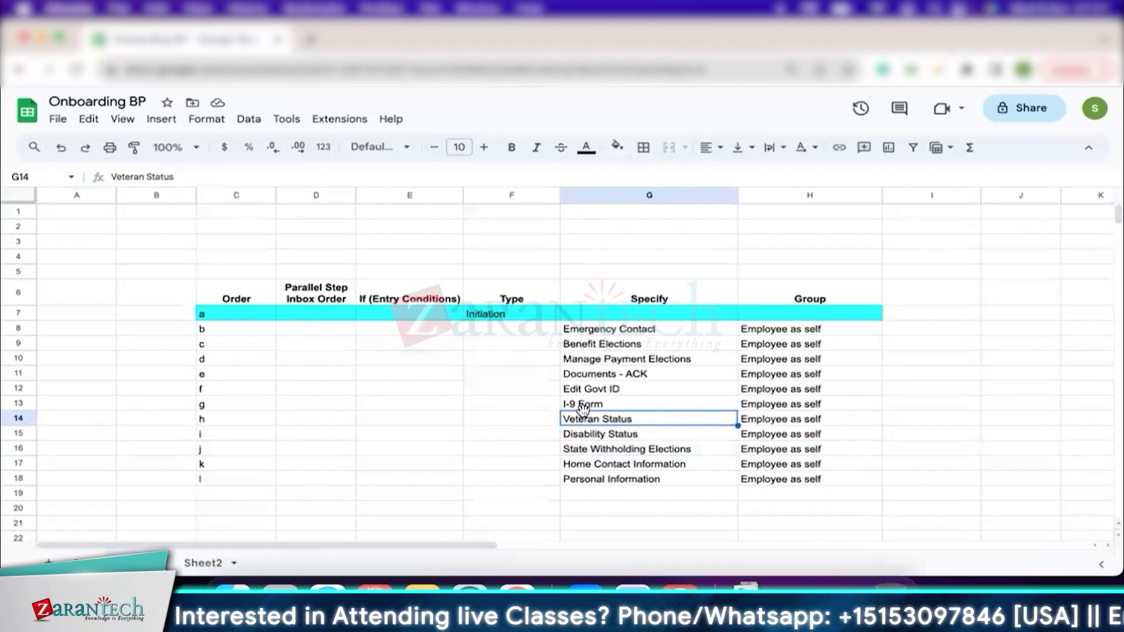
pyautogui.click(654, 329)
pyautogui.moveTo(685, 332); pyautogui.dragTo(689, 477)
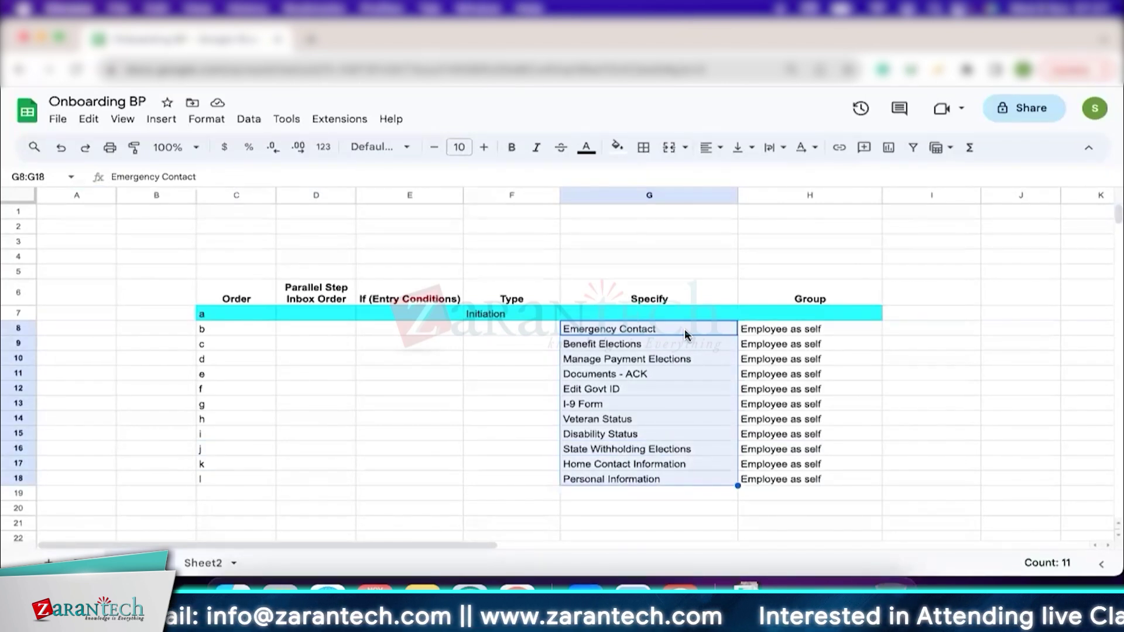
pyautogui.click(647, 328)
pyautogui.moveTo(649, 373); pyautogui.dragTo(662, 480)
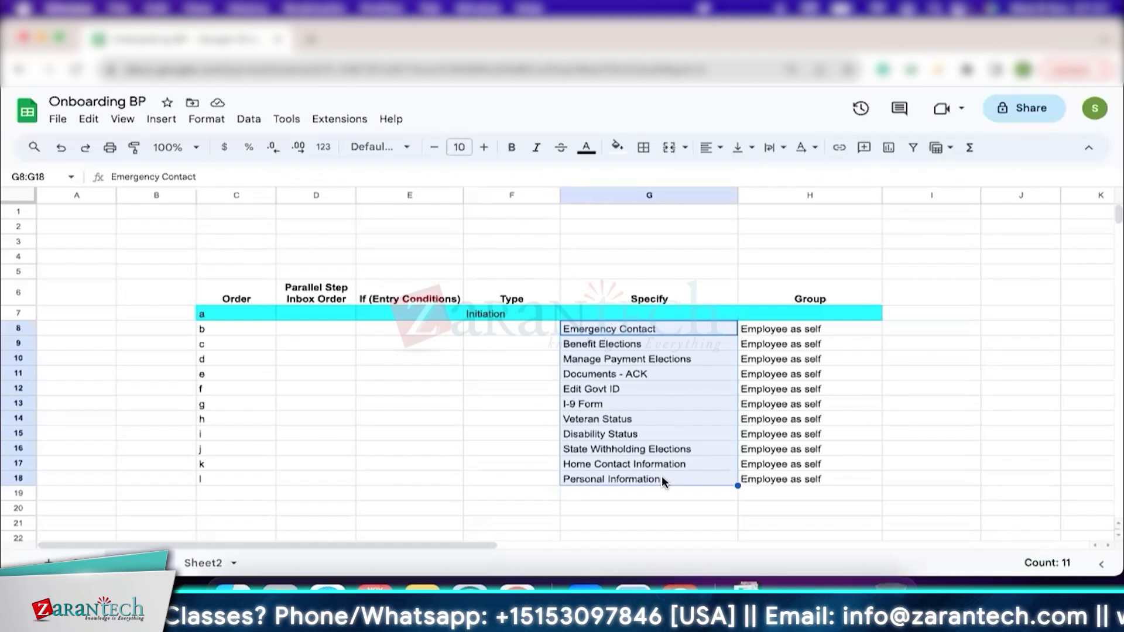
pyautogui.click(662, 478)
pyautogui.click(627, 342)
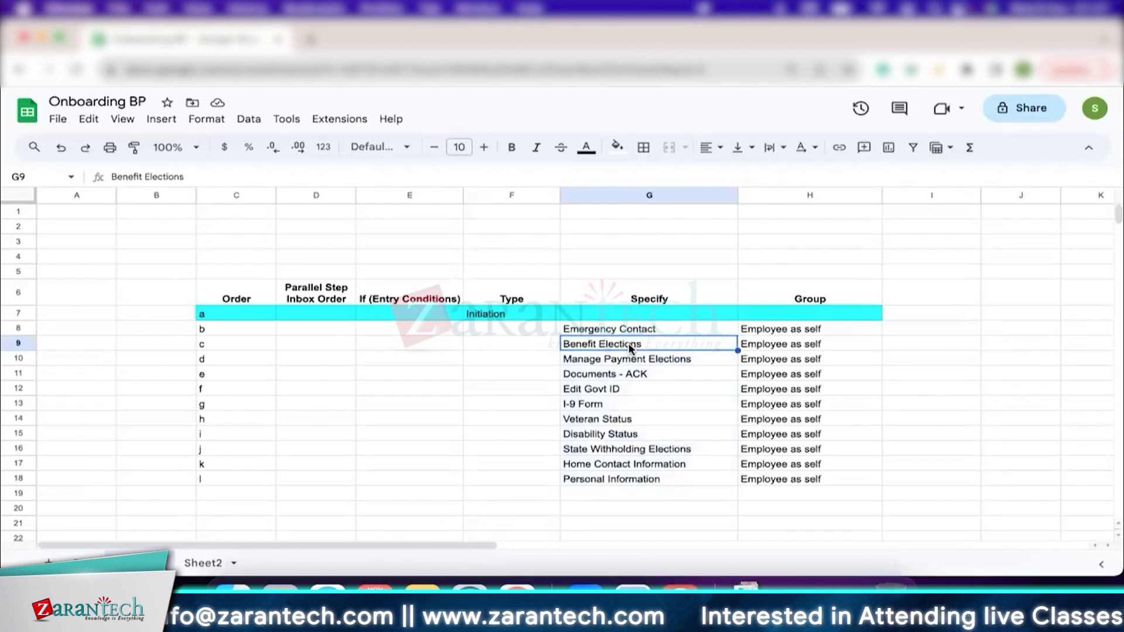
pyautogui.click(630, 448)
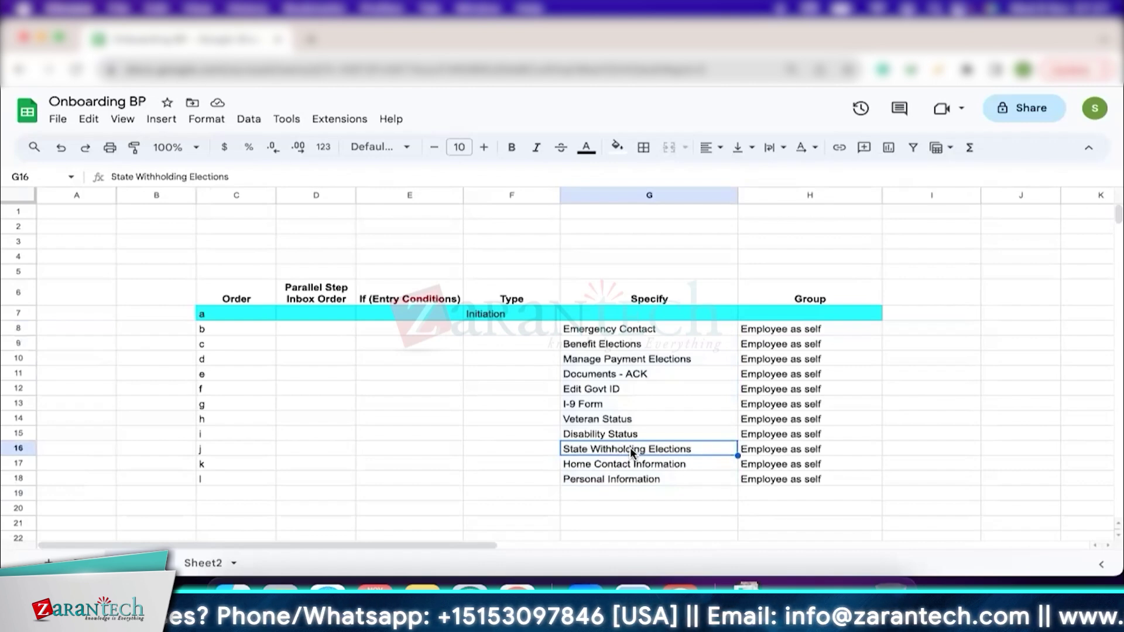
pyautogui.click(634, 331)
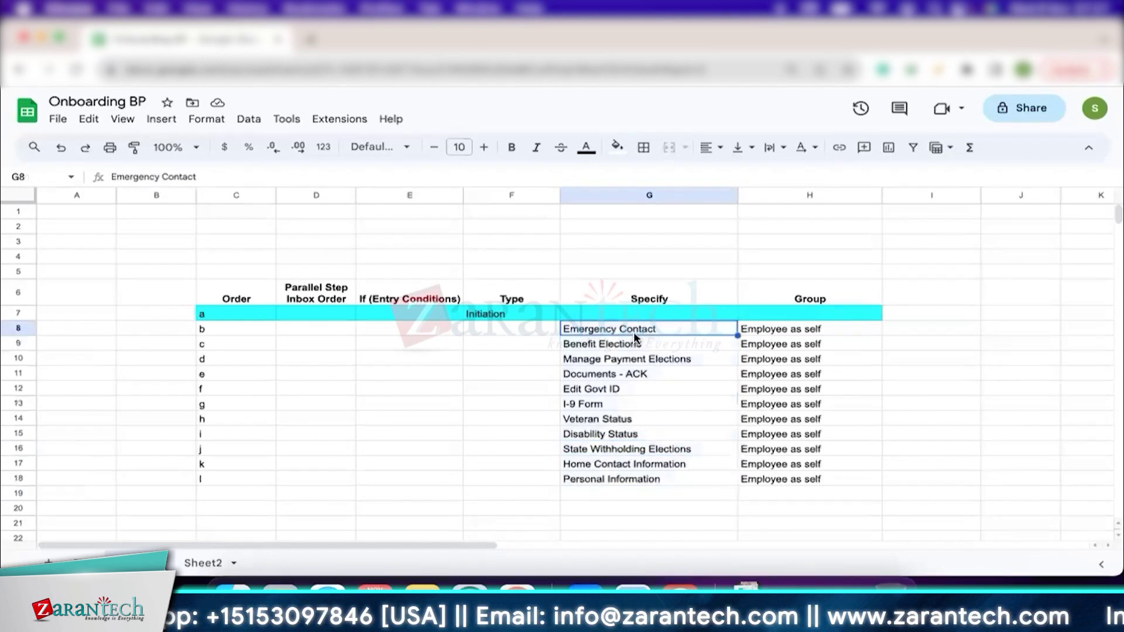
pyautogui.click(626, 358)
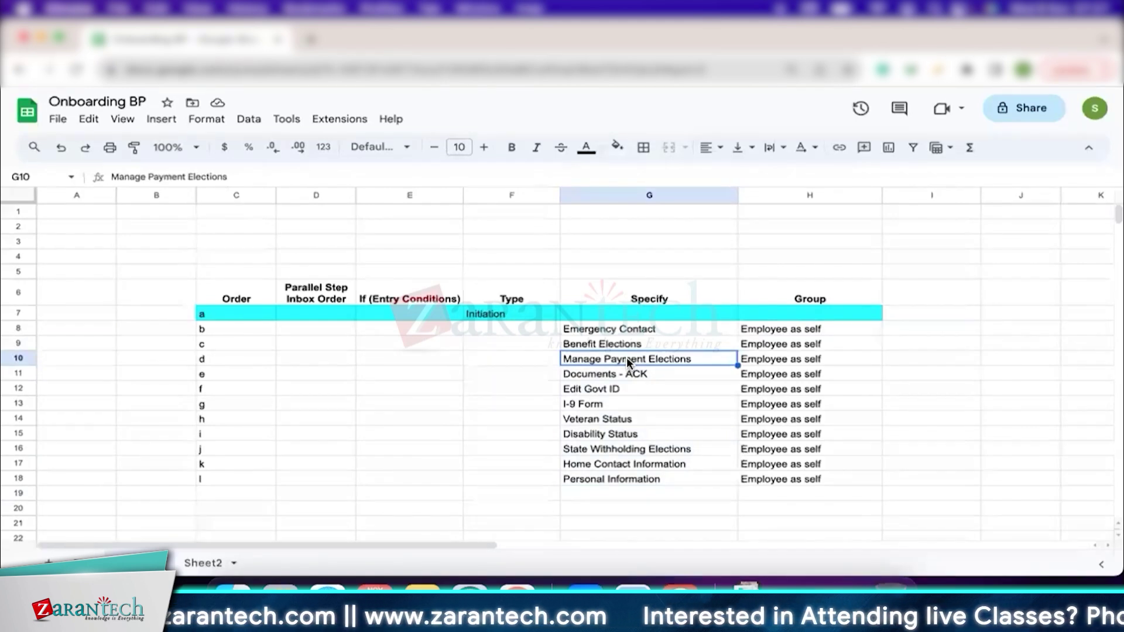
pyautogui.click(591, 406)
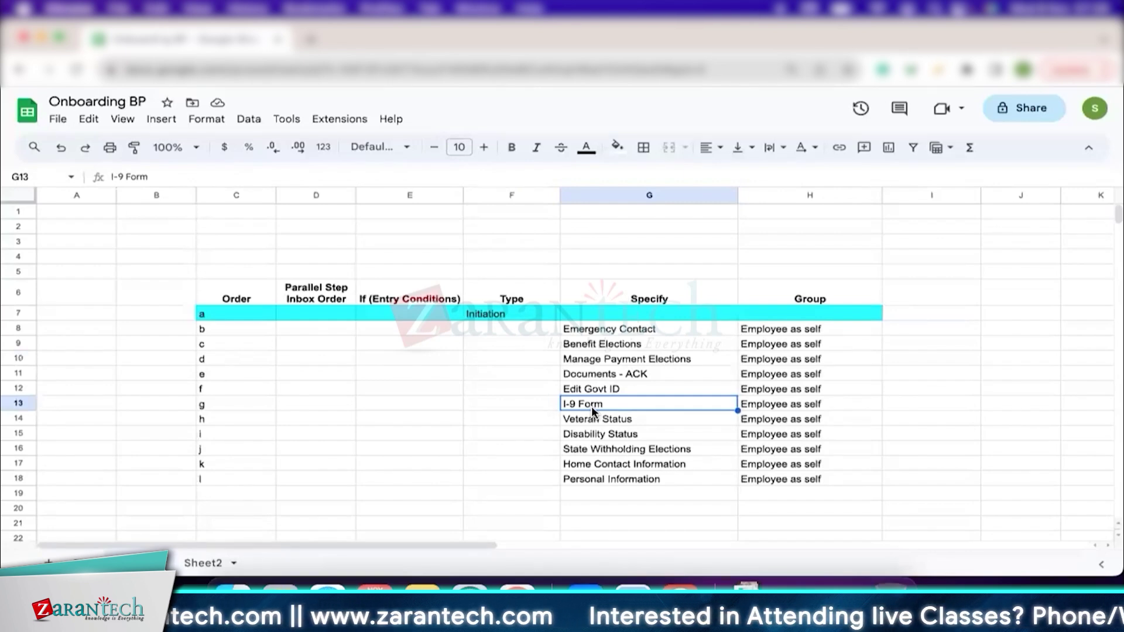
pyautogui.click(659, 330)
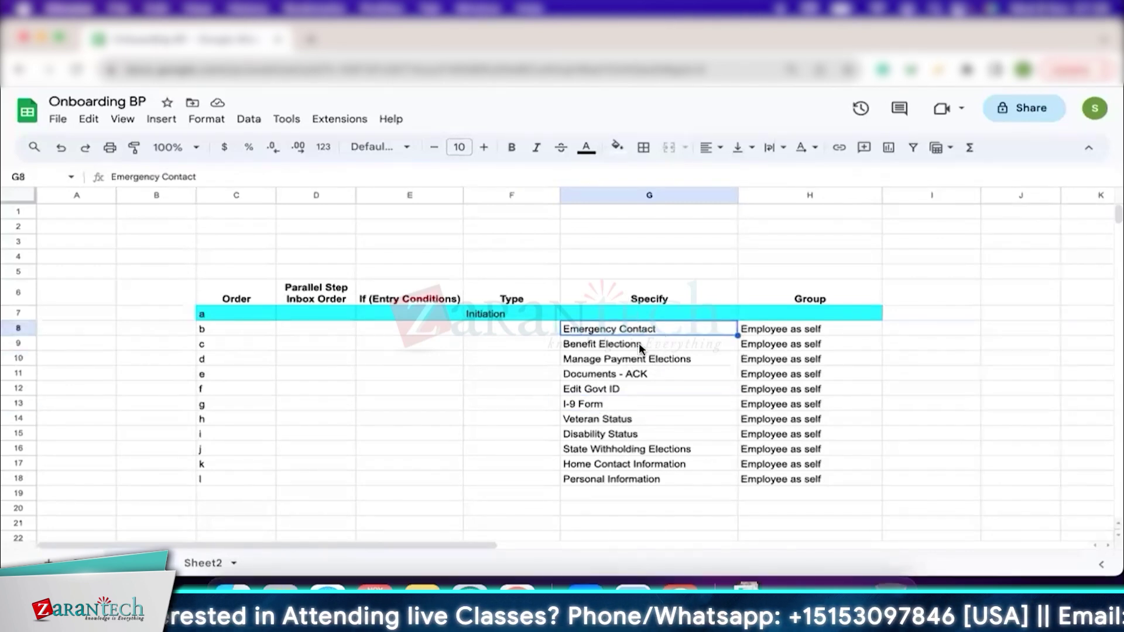
pyautogui.click(617, 358)
# - Copy Emergency Contact, Manage Payment Elections and I-9 Form from the Specify column into cells I8, I9 and I10
pyautogui.click(617, 331)
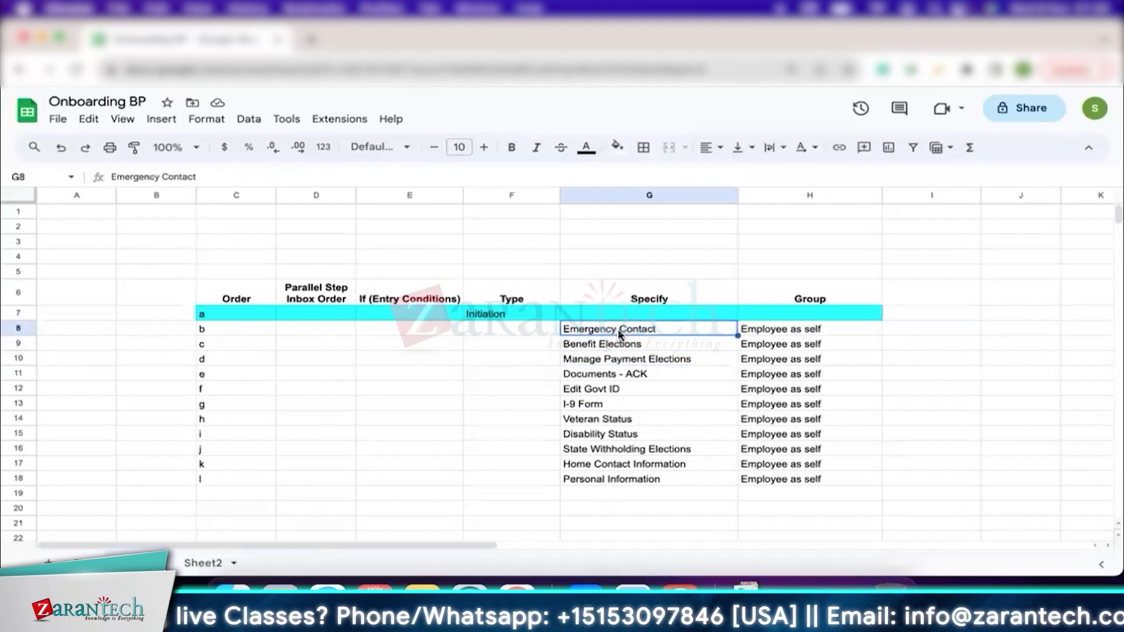
pyautogui.hotkey('ctrl', 'c')
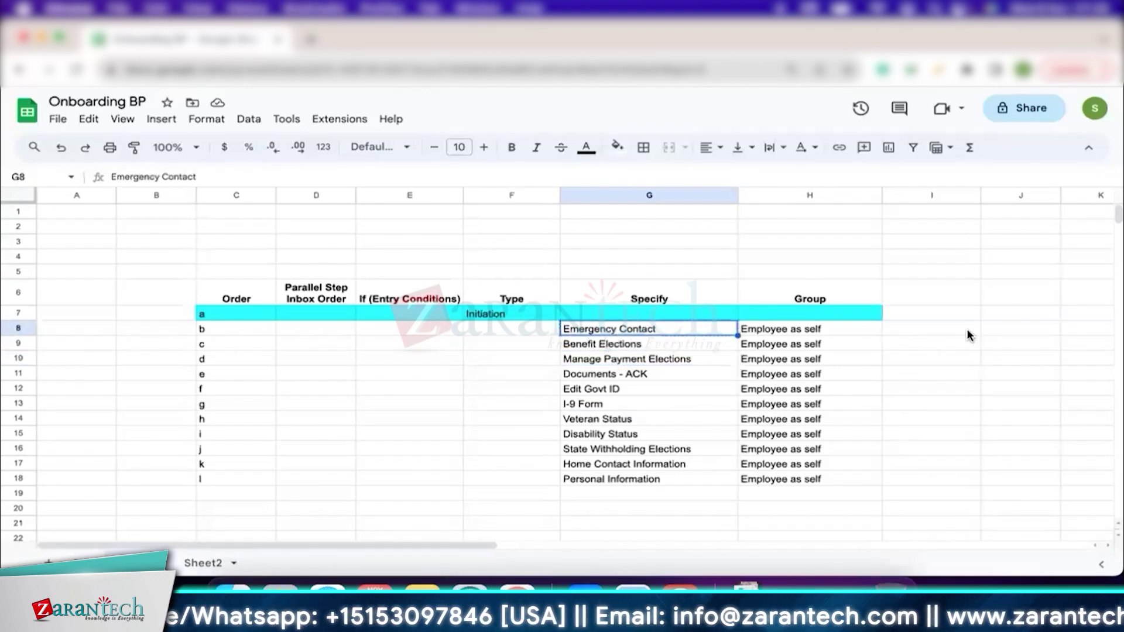
pyautogui.click(965, 330)
pyautogui.hotkey('ctrl', 'v')
pyautogui.click(634, 358)
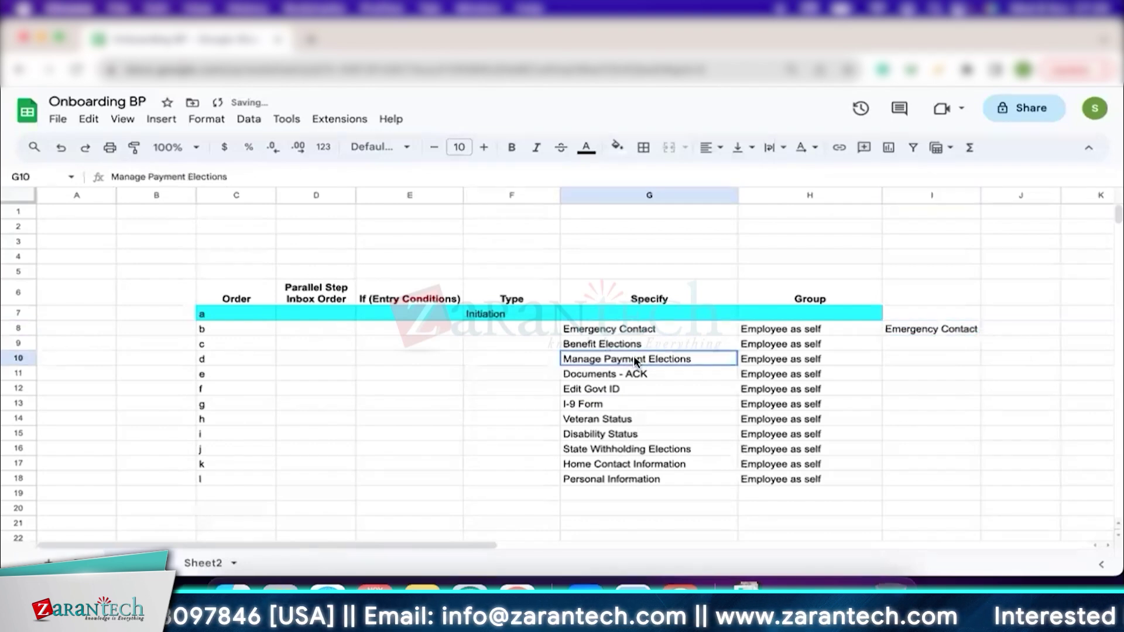
pyautogui.hotkey('ctrl', 'c')
pyautogui.click(901, 342)
pyautogui.hotkey('ctrl', 'v')
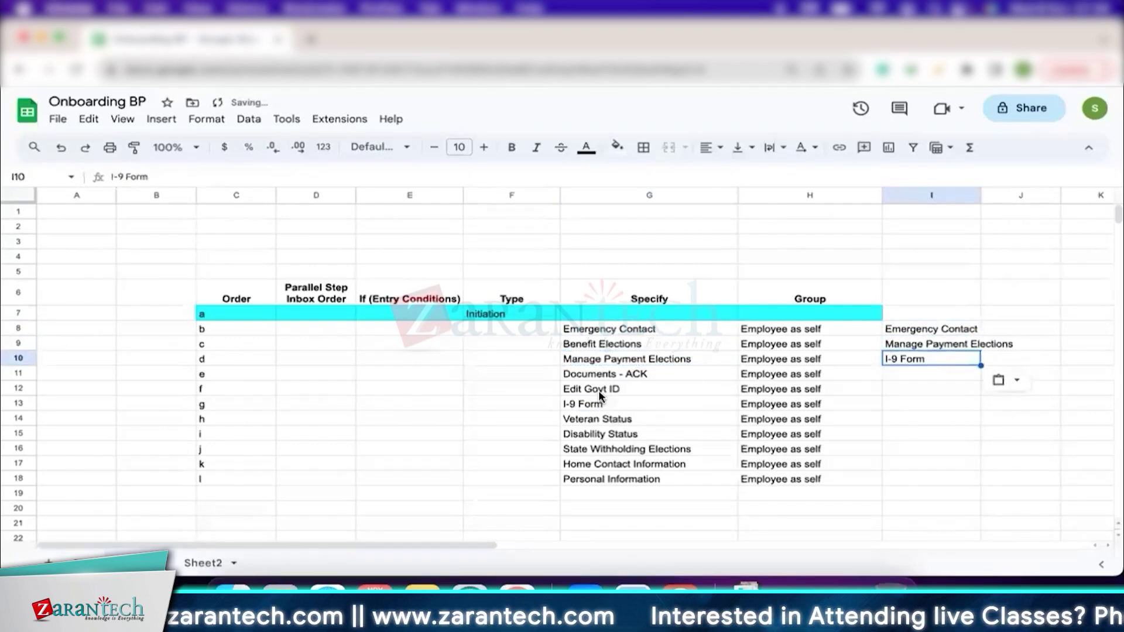
# - Move the copied I-9 Form entry from cell I10 down to I11
pyautogui.click(598, 389)
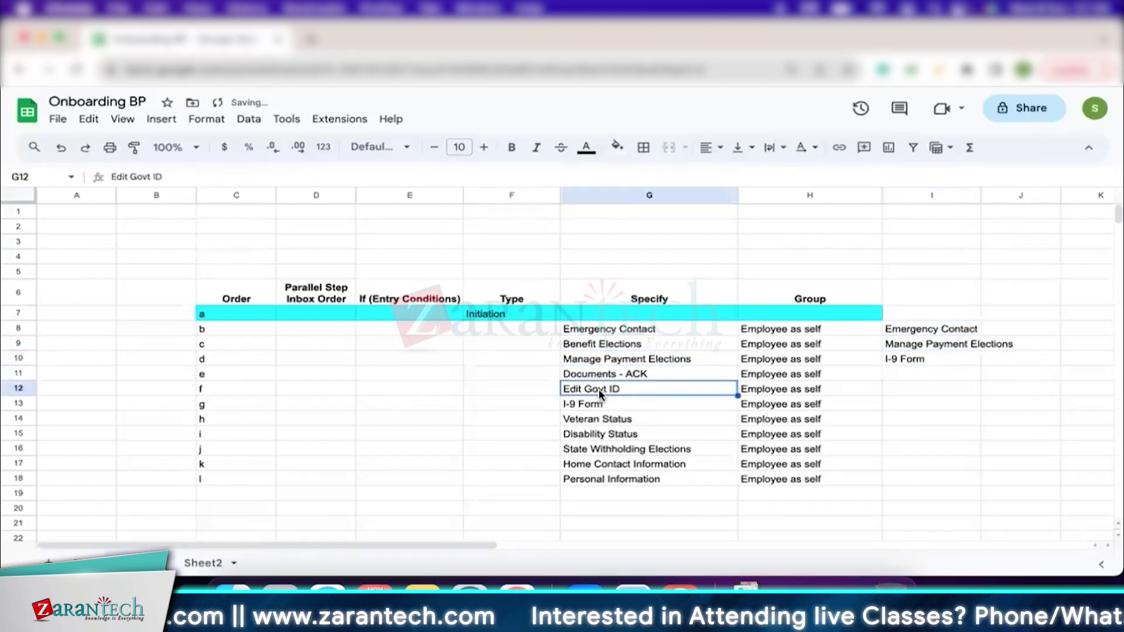
pyautogui.click(923, 359)
pyautogui.moveTo(923, 360); pyautogui.dragTo(922, 375)
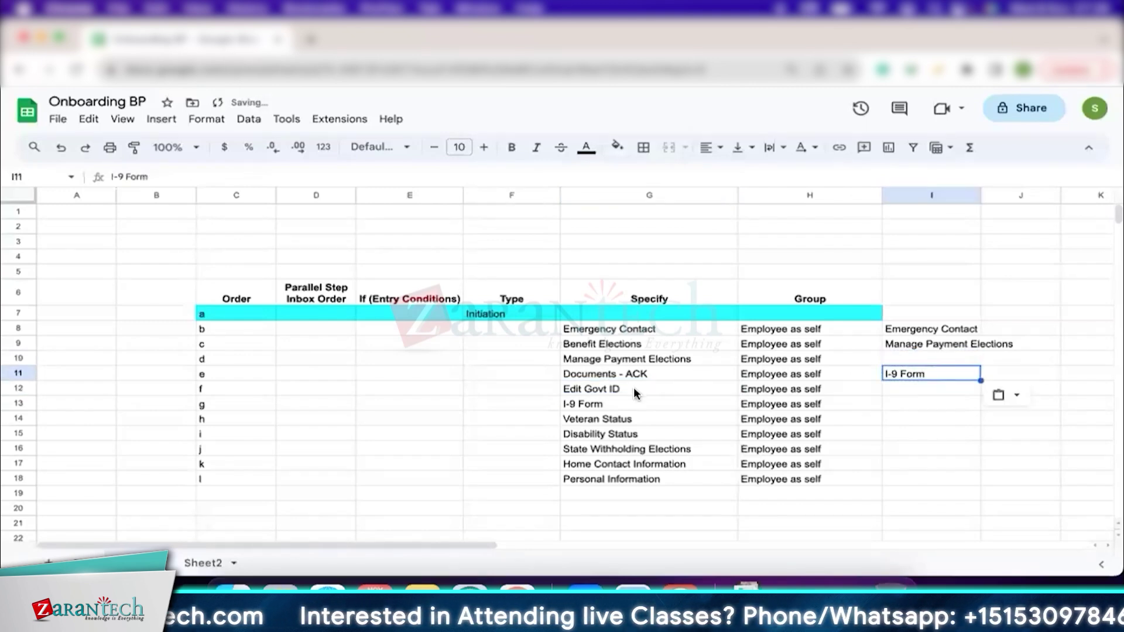
# - Copy Edit Govt ID into cell I10, extend it to "Edit Govt ID (SSN)", and fit column I's width to its entries
pyautogui.click(631, 388)
pyautogui.hotkey('ctrl', 'c')
pyautogui.click(922, 357)
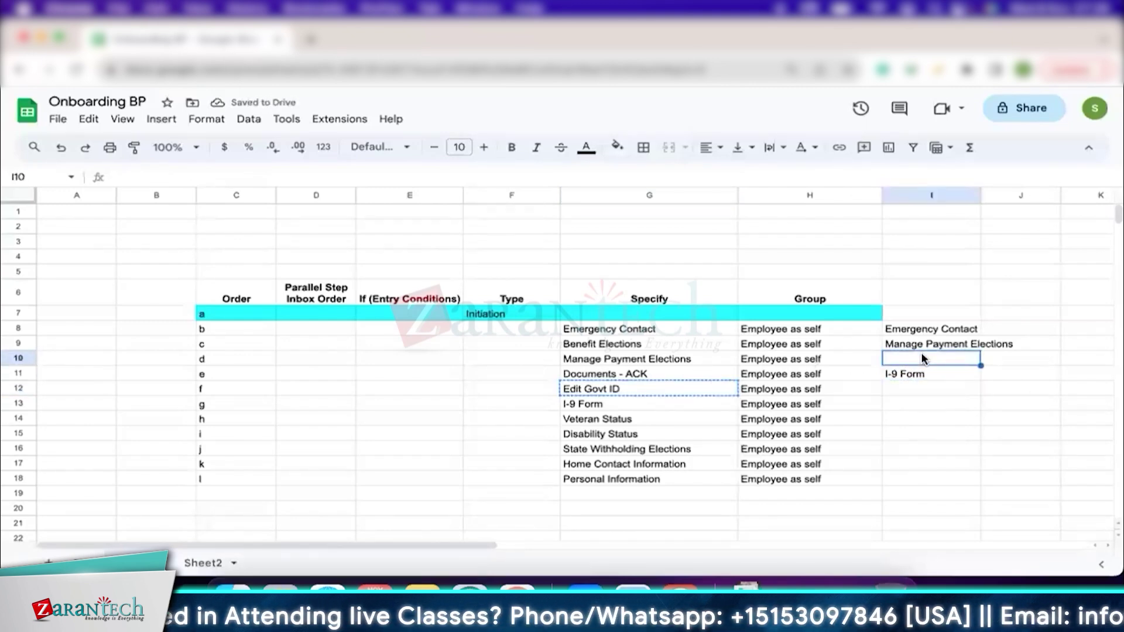
pyautogui.hotkey('ctrl', 'v')
pyautogui.doubleClick(963, 356)
pyautogui.write('(SSN)')
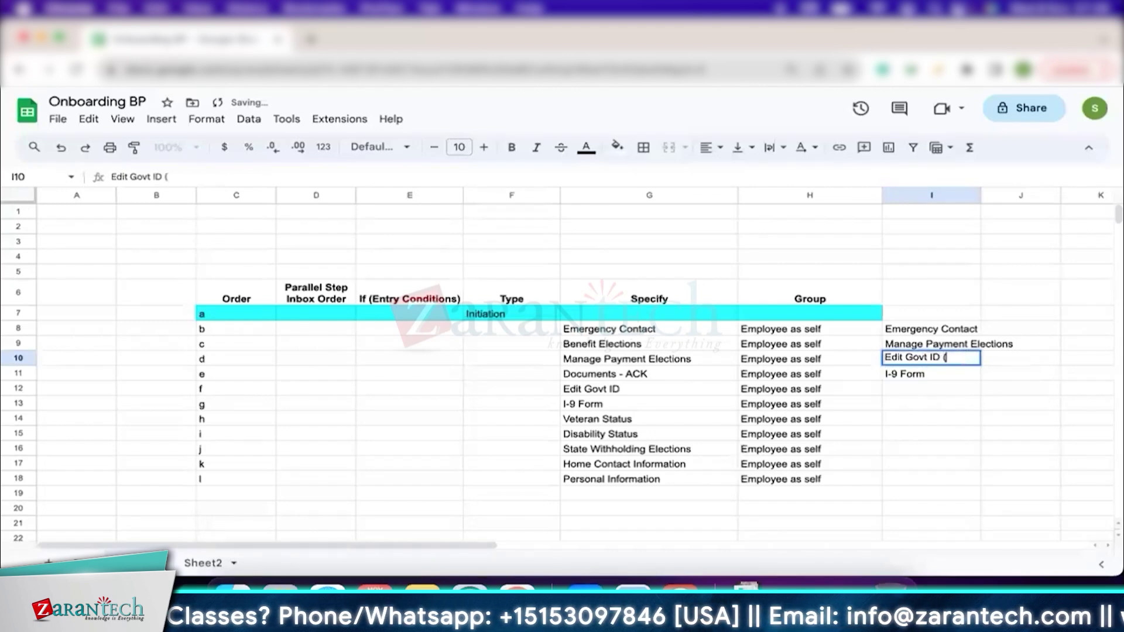
pyautogui.press('Return')
pyautogui.moveTo(937, 328); pyautogui.dragTo(941, 372)
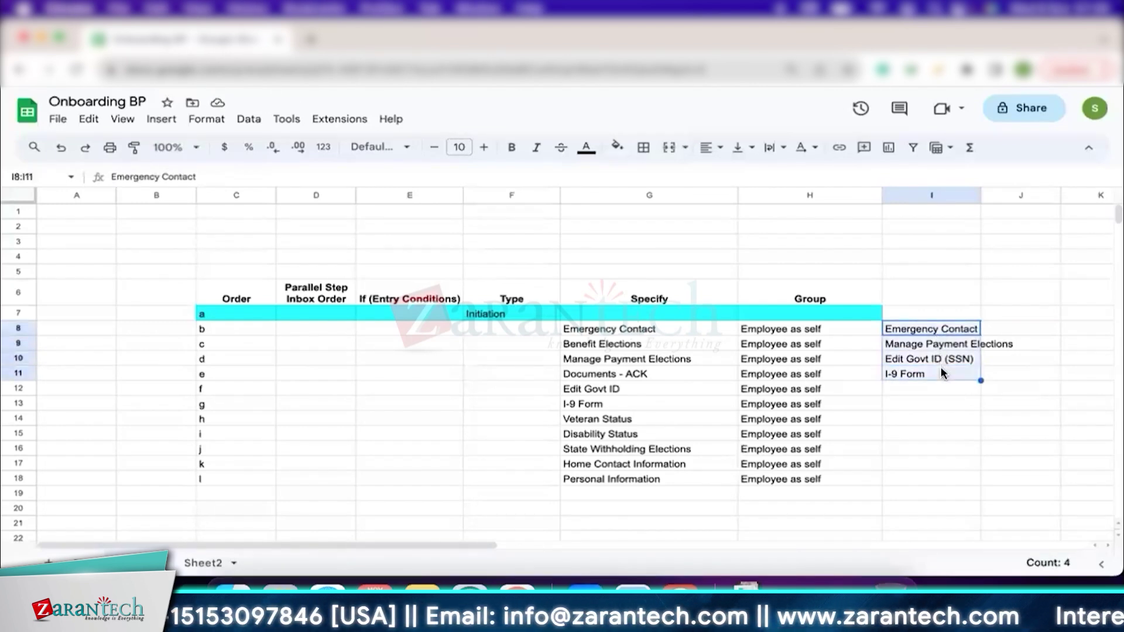
pyautogui.doubleClick(981, 195)
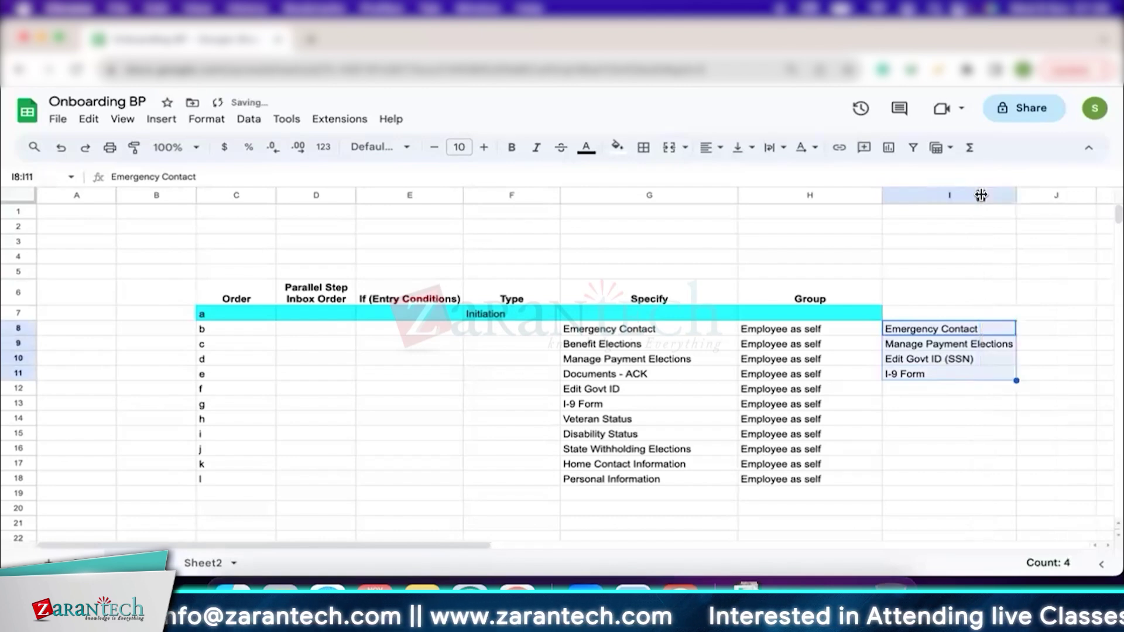
# - Set the Order of rows 9 to 11 to b, matching row 8
pyautogui.moveTo(228, 324); pyautogui.dragTo(228, 359)
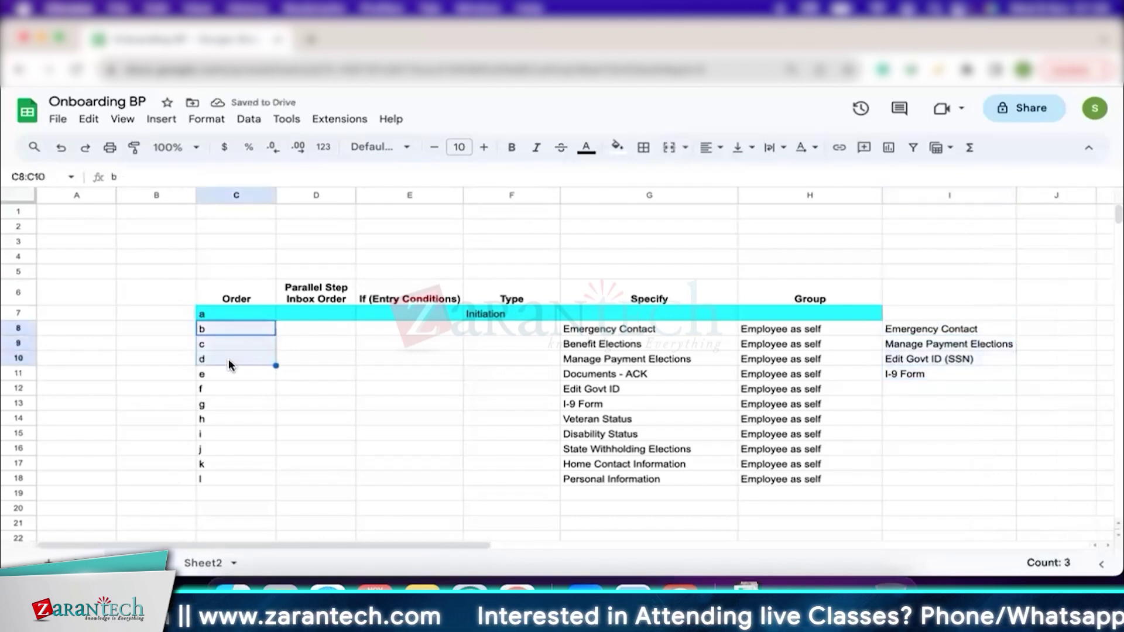
pyautogui.click(245, 329)
pyautogui.click(250, 348)
pyautogui.write('b')
pyautogui.press('Return')
pyautogui.write('b')
pyautogui.press('Return')
pyautogui.write('b')
pyautogui.press('Return')
# - Clear Emergency Contact, Manage Payment Elections, Edit Govt ID and I-9 Form from the Specify column
pyautogui.click(628, 330)
pyautogui.press('Delete')
pyautogui.press('Down')
pyautogui.press('Down')
pyautogui.press('Down')
pyautogui.press('Up')
pyautogui.press('Delete')
pyautogui.press('Down')
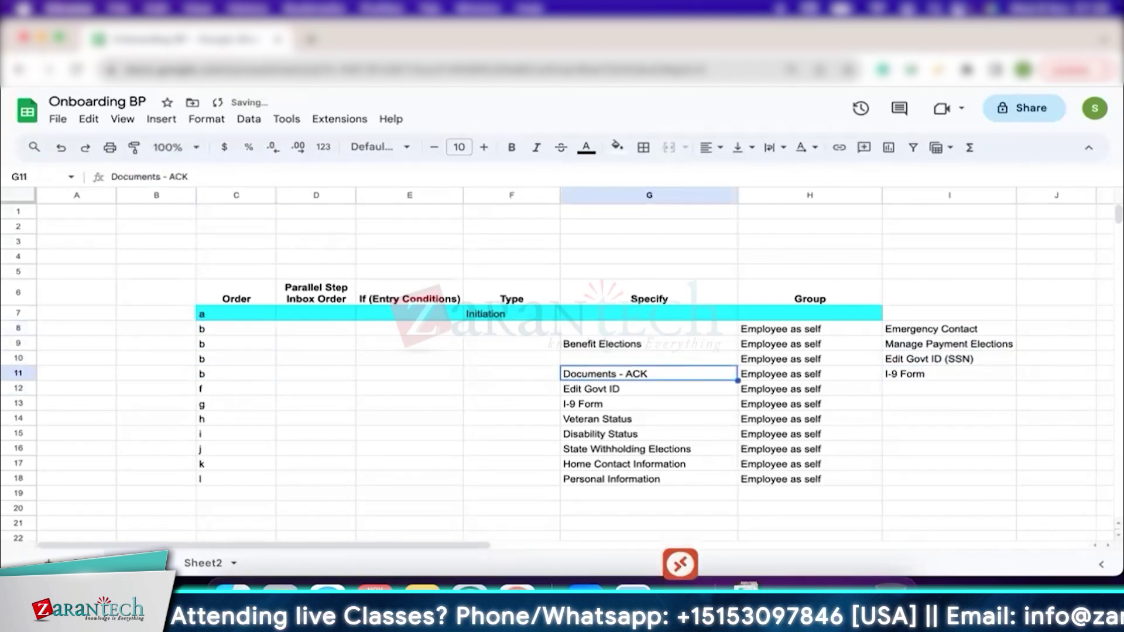
pyautogui.press('Down')
pyautogui.press('Delete')
pyautogui.press('Down')
pyautogui.press('Delete')
# - Move Benefit Elections to cell G13 and Documents - ACK to cell G12
pyautogui.click(620, 342)
pyautogui.press('super+x')
pyautogui.click(605, 403)
pyautogui.press('super+v')
pyautogui.click(612, 375)
pyautogui.press('super+x')
pyautogui.click(613, 392)
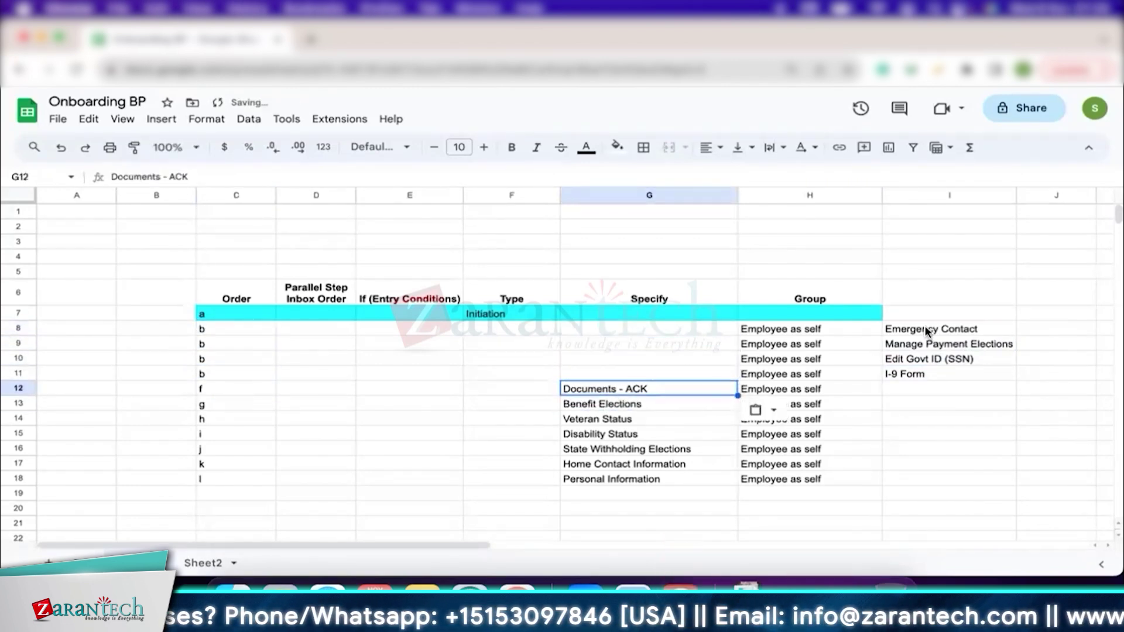
# - Move the four tasks listed in I8:I11 into the Specify cells G8:G11
pyautogui.moveTo(924, 329); pyautogui.dragTo(924, 372)
pyautogui.press('super+x')
pyautogui.click(577, 329)
pyautogui.press('super+v')
# - Fill the order b rows, cells C8:G11, with light orange
pyautogui.moveTo(217, 329); pyautogui.dragTo(724, 373)
pyautogui.click(617, 147)
pyautogui.click(654, 217)
pyautogui.click(476, 358)
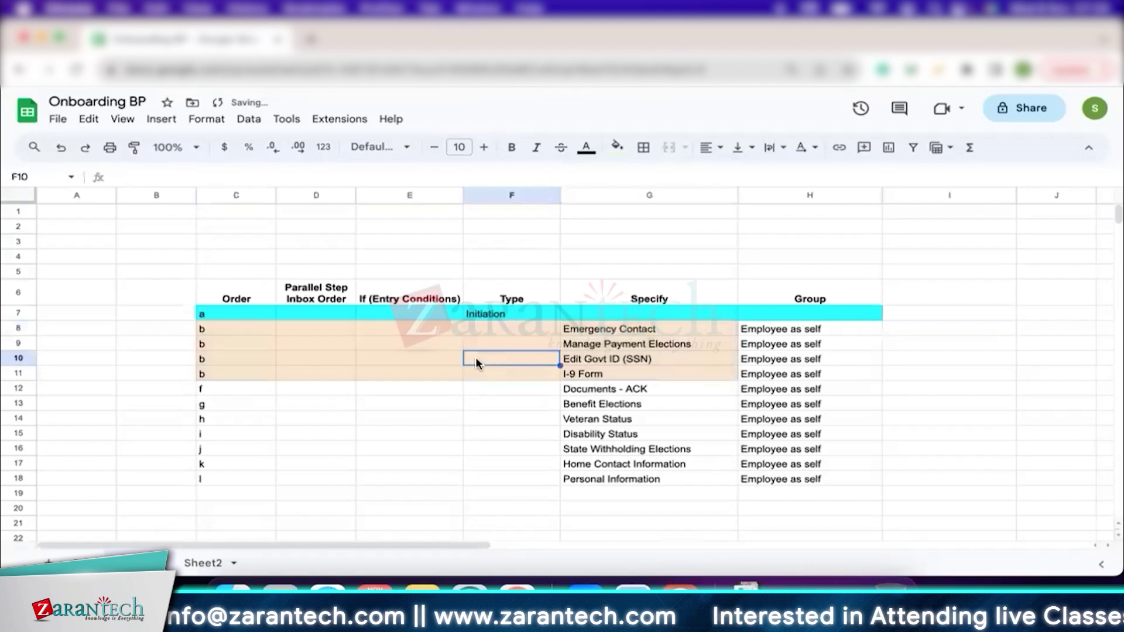
# - Review the initiation row, the four order b steps and the remaining tasks in G12:G18 to decide which come next
pyautogui.click(214, 325)
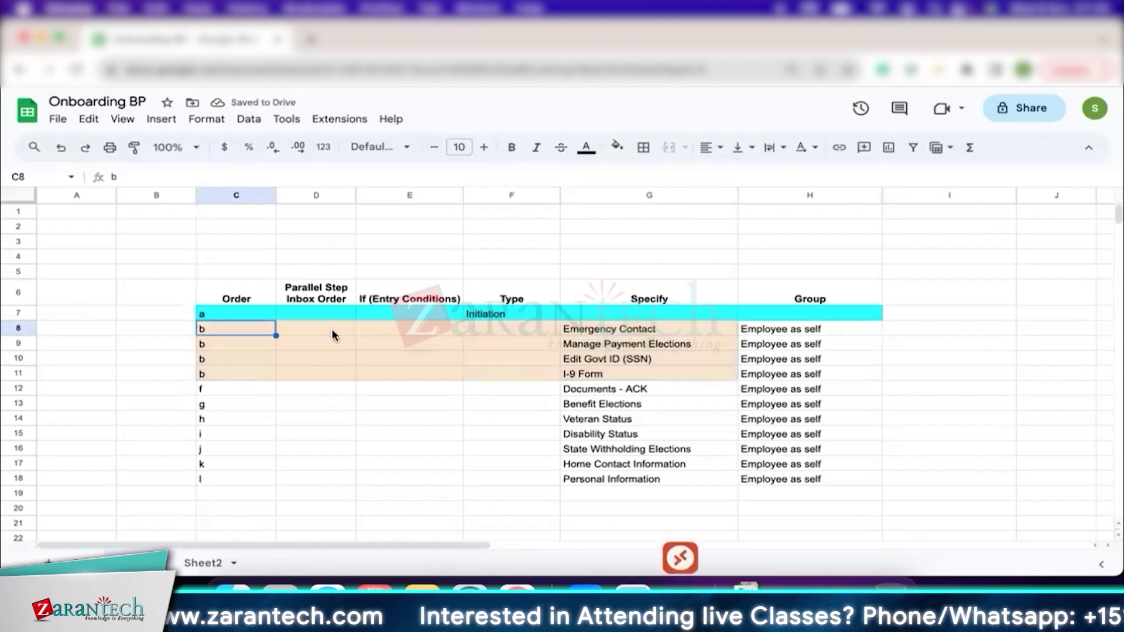
pyautogui.click(18, 314)
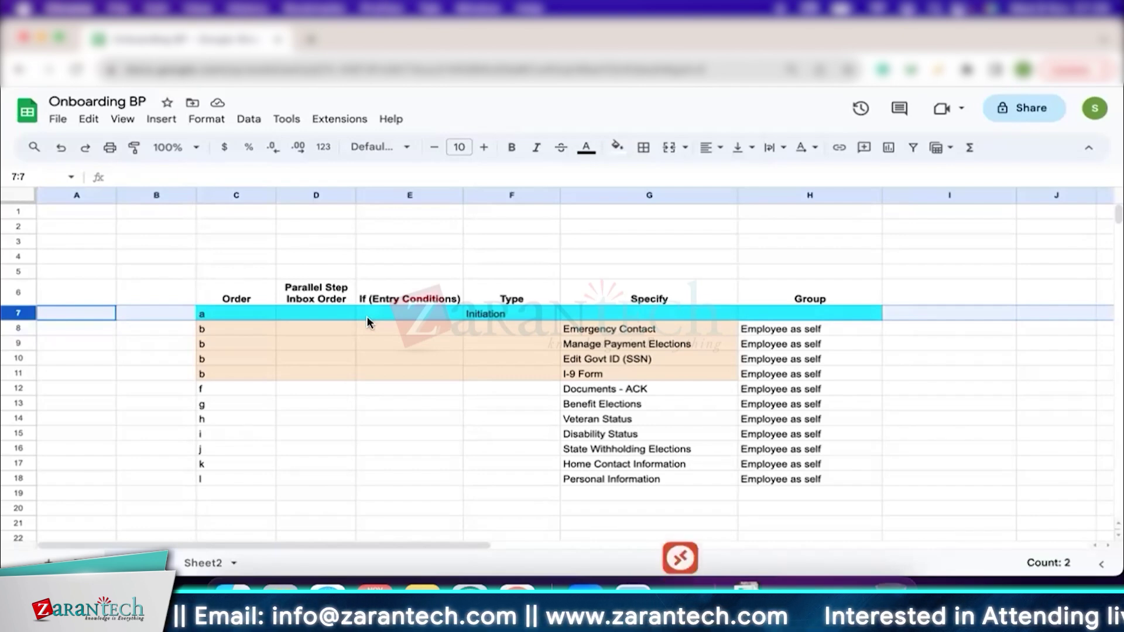
pyautogui.click(234, 343)
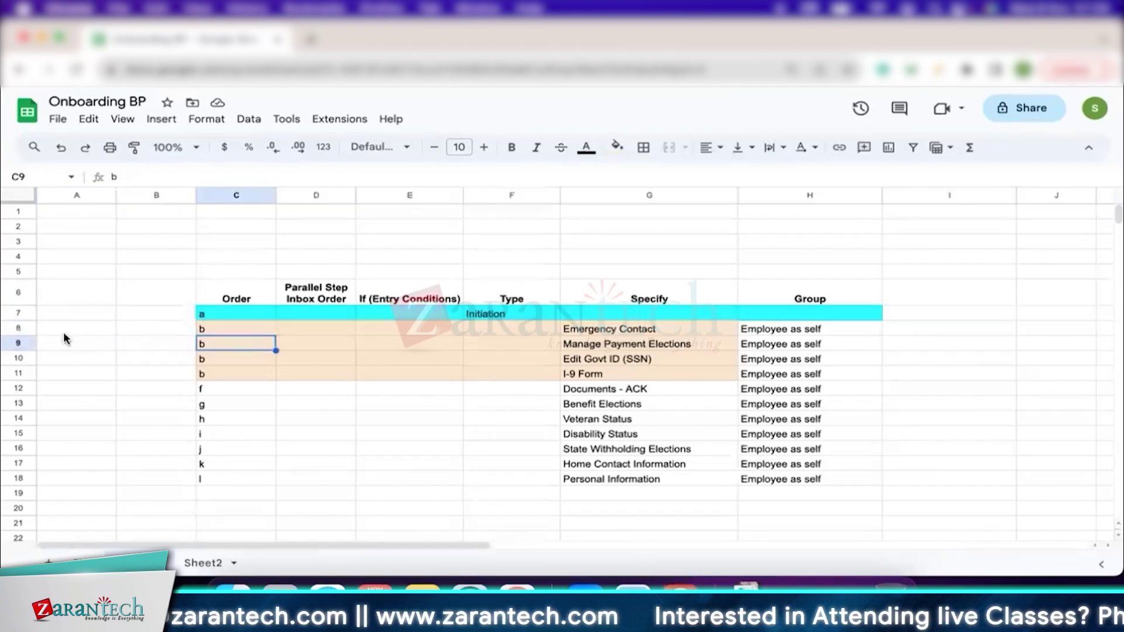
pyautogui.click(20, 329)
pyautogui.hotkey('shift', 'Down')
pyautogui.hotkey('shift', 'Down')
pyautogui.hotkey('shift', 'Down')
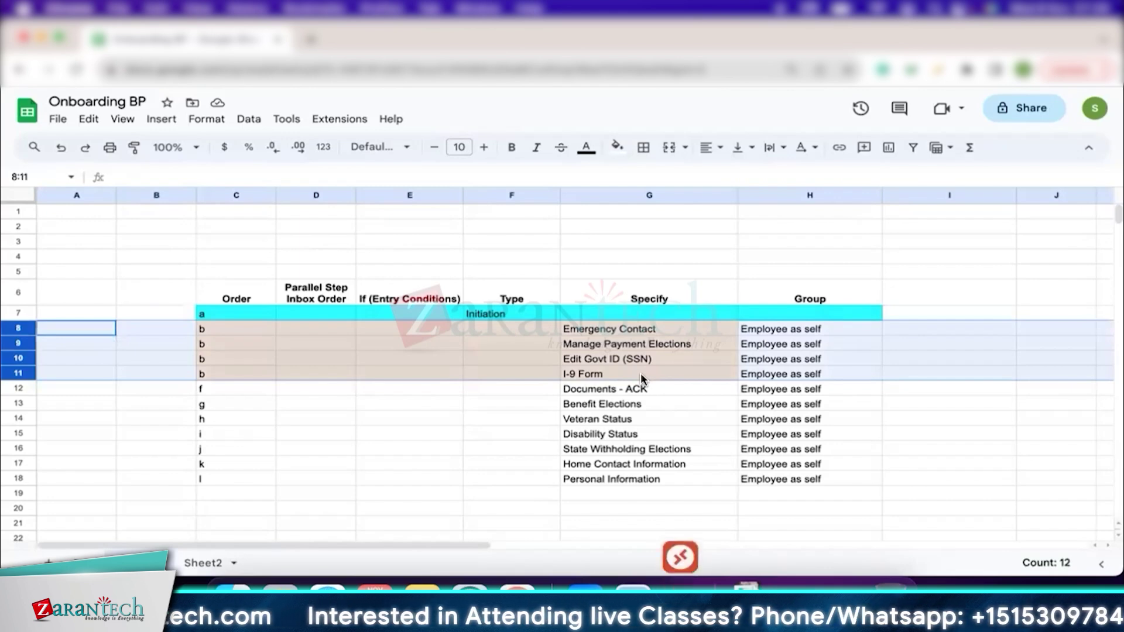
pyautogui.moveTo(595, 386); pyautogui.dragTo(599, 479)
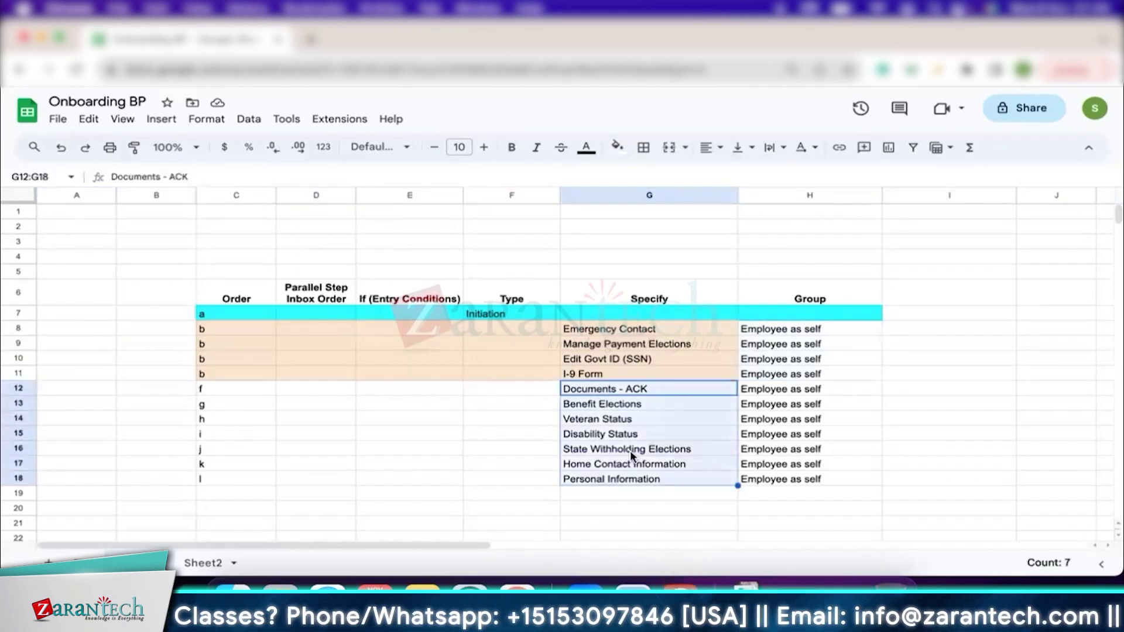
pyautogui.click(657, 432)
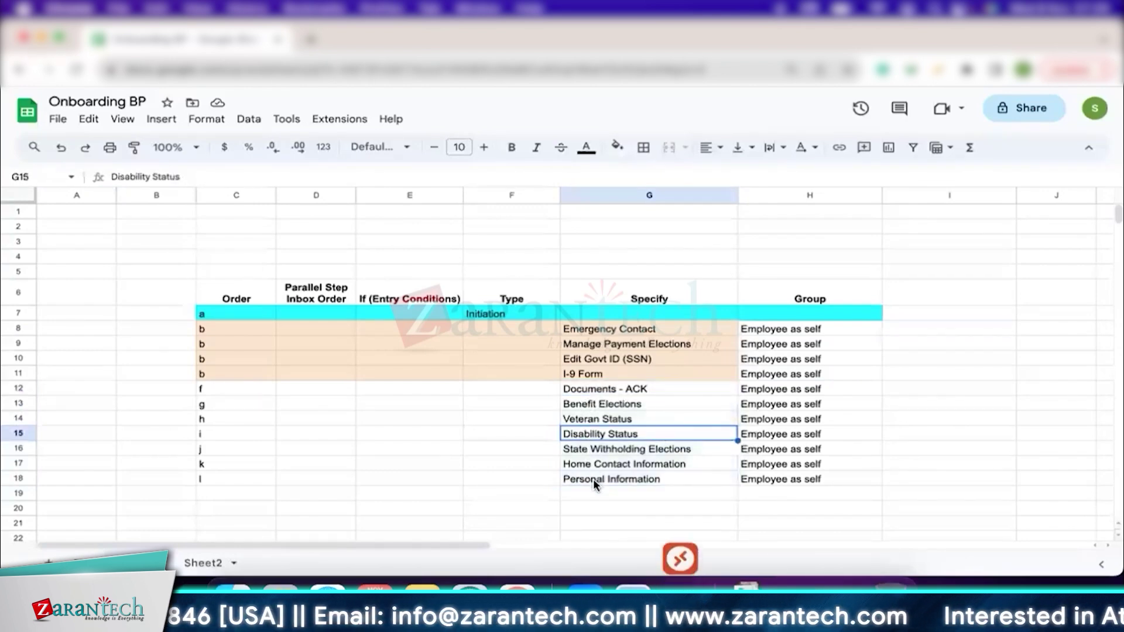
# - Move Personal Information, Home Contact Information and Documents - ACK out of the Specify column into cells I12, I13 and I14
pyautogui.click(634, 480)
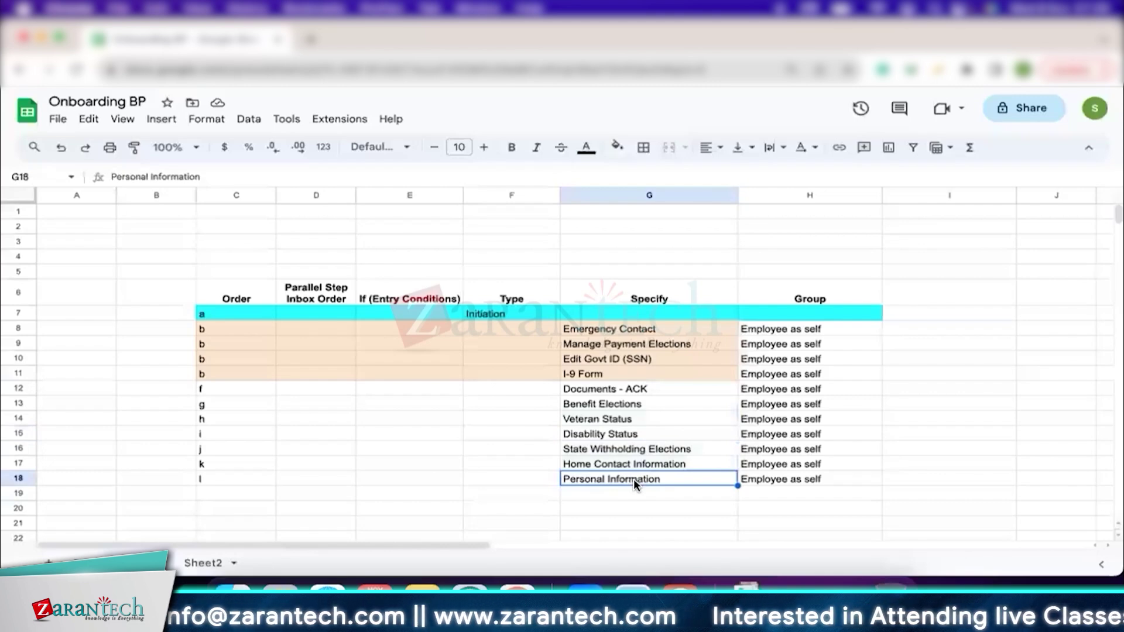
pyautogui.press('super+c')
pyautogui.click(905, 387)
pyautogui.press('super+v')
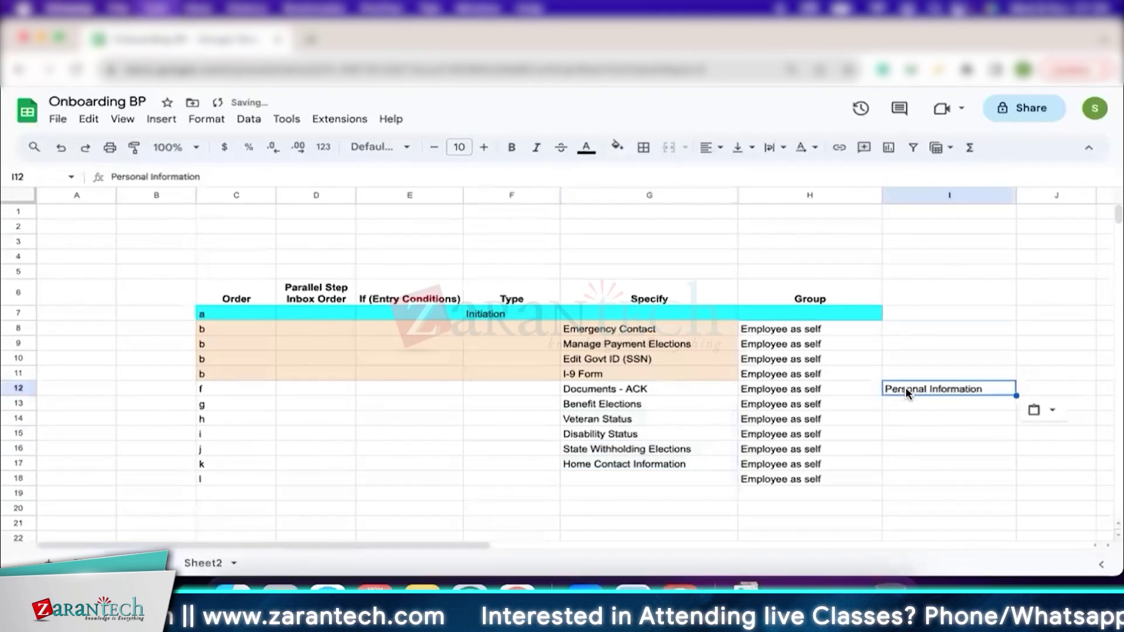
pyautogui.click(601, 465)
pyautogui.press('super+c')
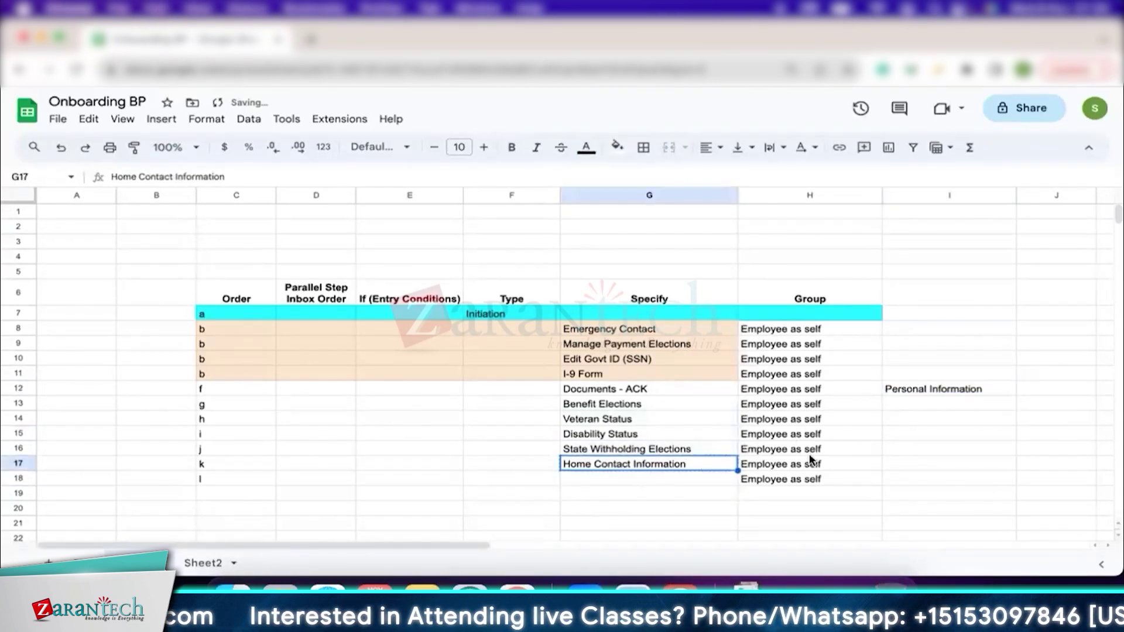
pyautogui.click(900, 402)
pyautogui.press('super+v')
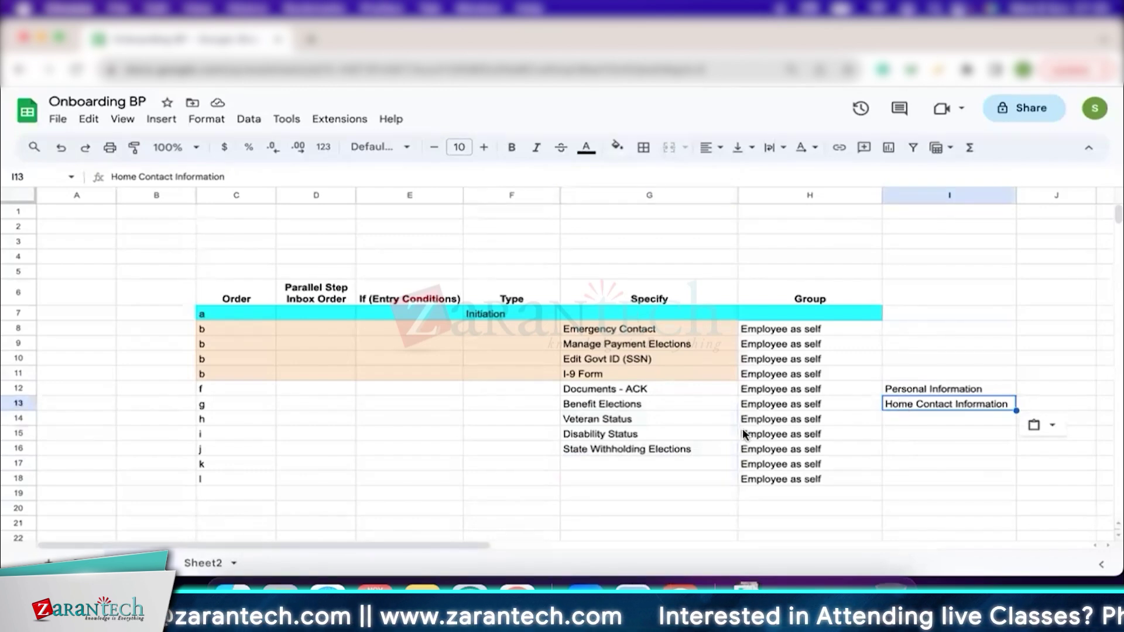
pyautogui.click(609, 388)
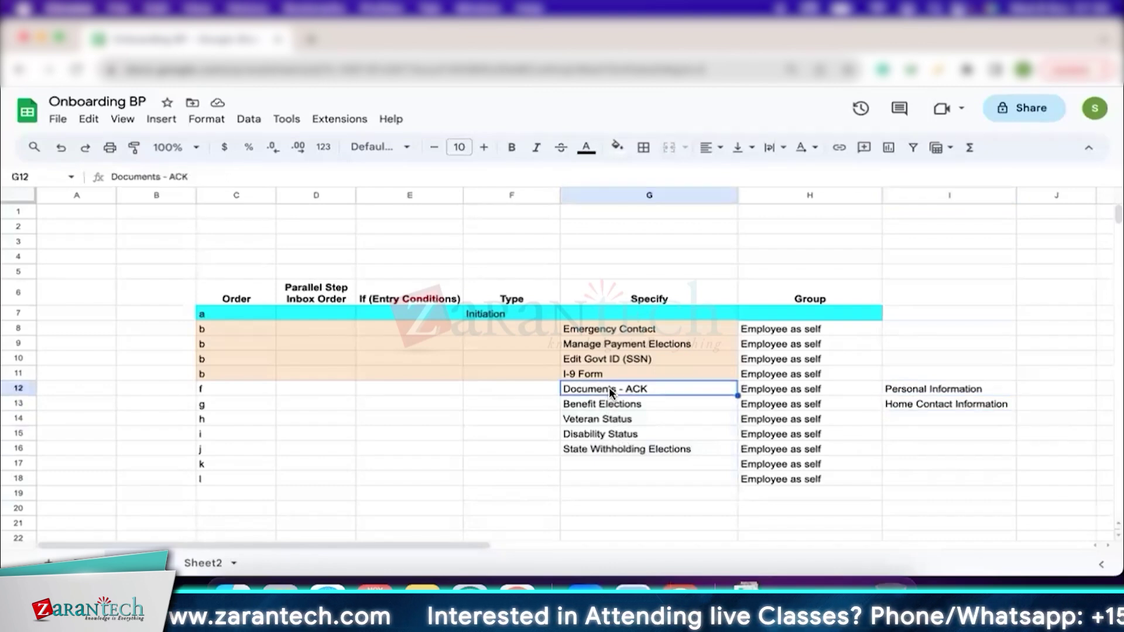
pyautogui.hotkey('ctrl', 'x')
pyautogui.click(924, 413)
pyautogui.hotkey('ctrl', 'v')
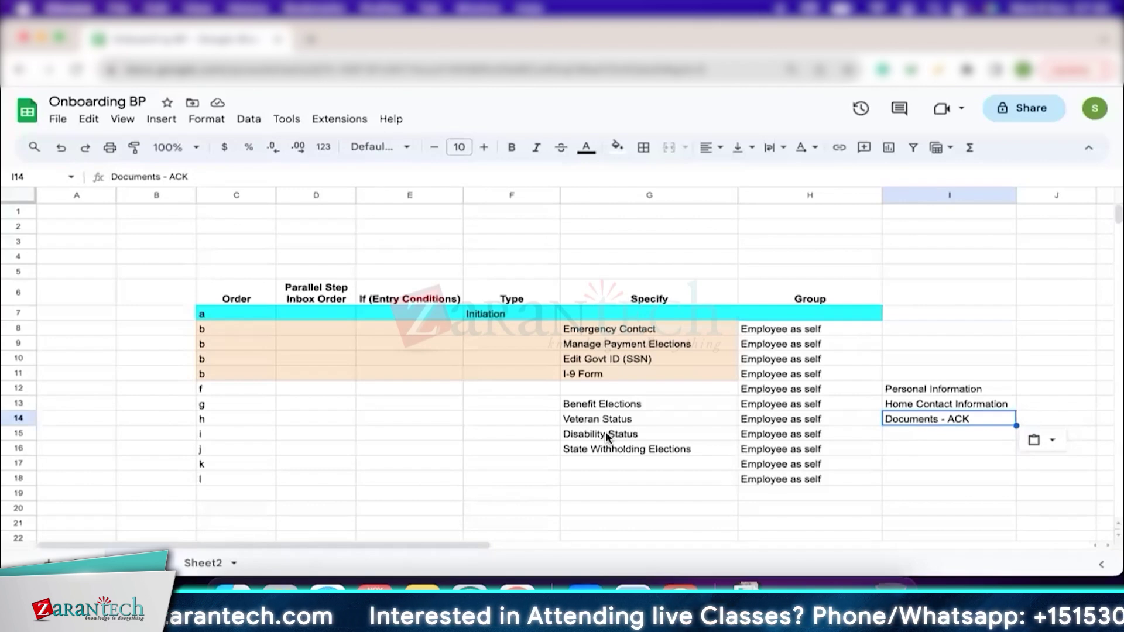
# - Move the four tasks in G13:G16 to I18:I21 and the three tasks in I12:I14 into G12:G14
pyautogui.moveTo(605, 405); pyautogui.dragTo(606, 446)
pyautogui.hotkey('ctrl', 'c')
pyautogui.click(949, 477)
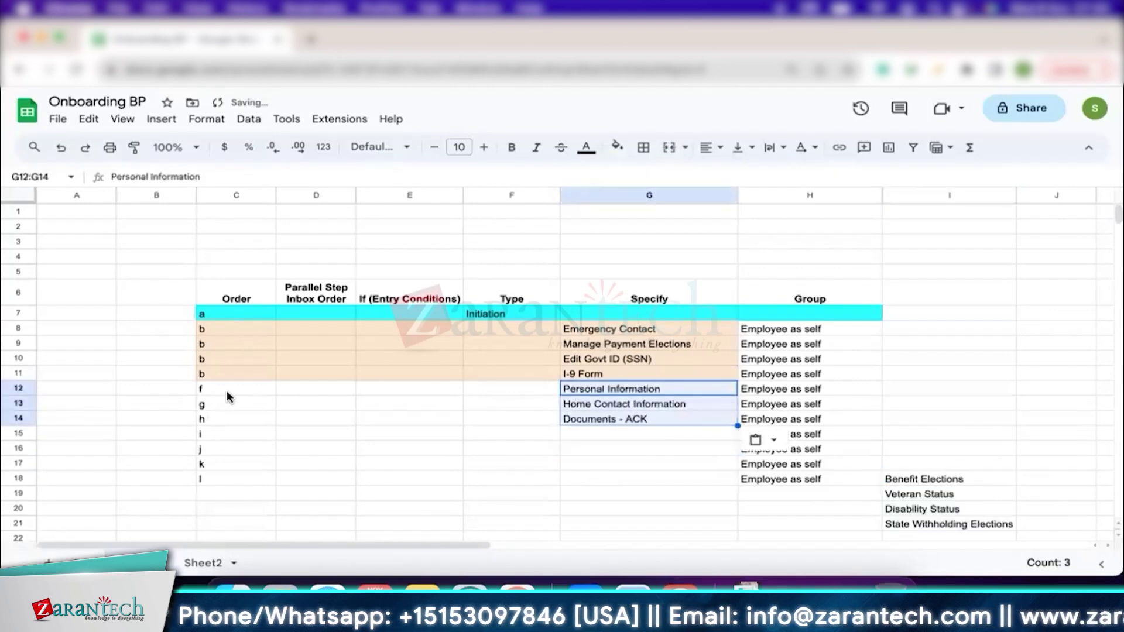
# - Set the Order of rows 12 to 14 to c
pyautogui.click(227, 391)
pyautogui.write('c')
pyautogui.press('Return')
pyautogui.write('c')
pyautogui.press('Return')
pyautogui.write('c')
pyautogui.press('Return')
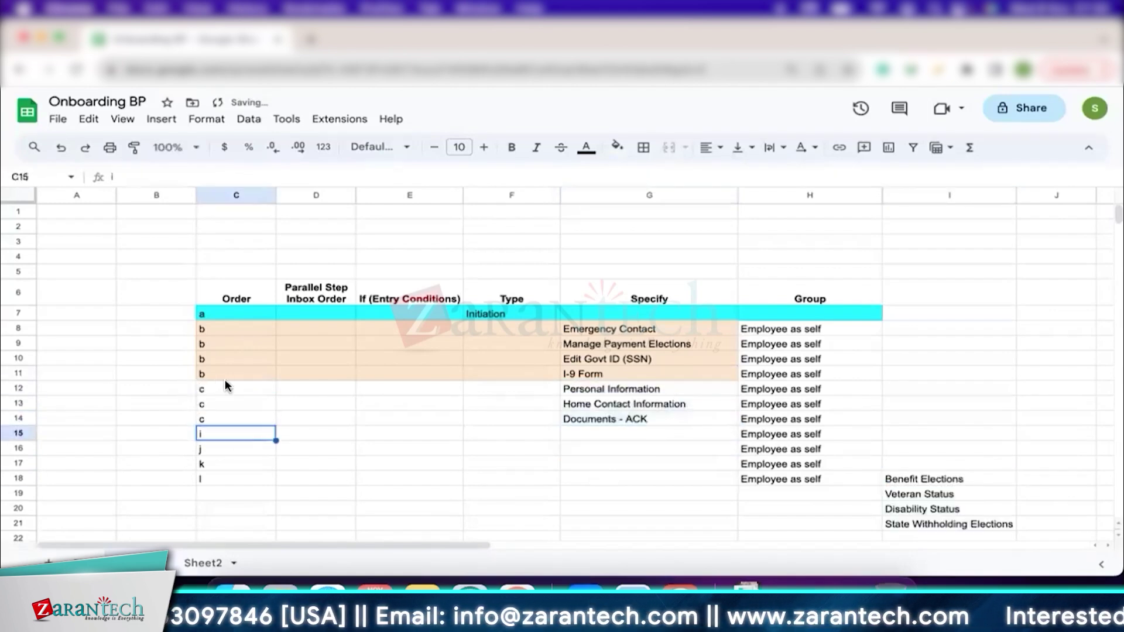
# - Fill the order c rows, cells C12:G14, with light green
pyautogui.moveTo(214, 387); pyautogui.dragTo(647, 419)
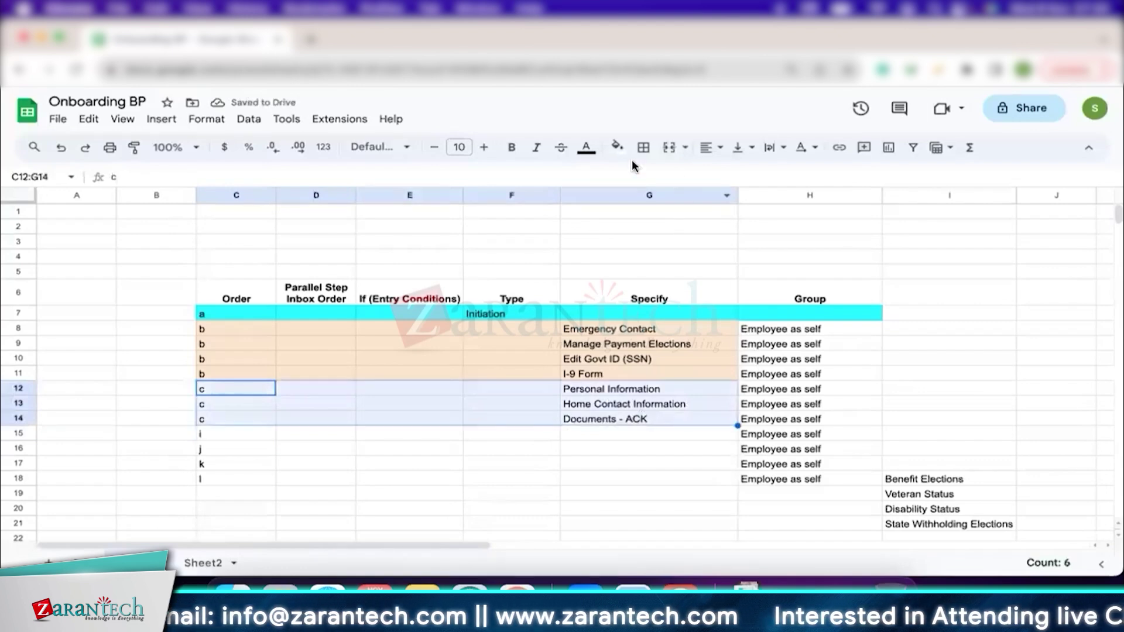
pyautogui.click(617, 147)
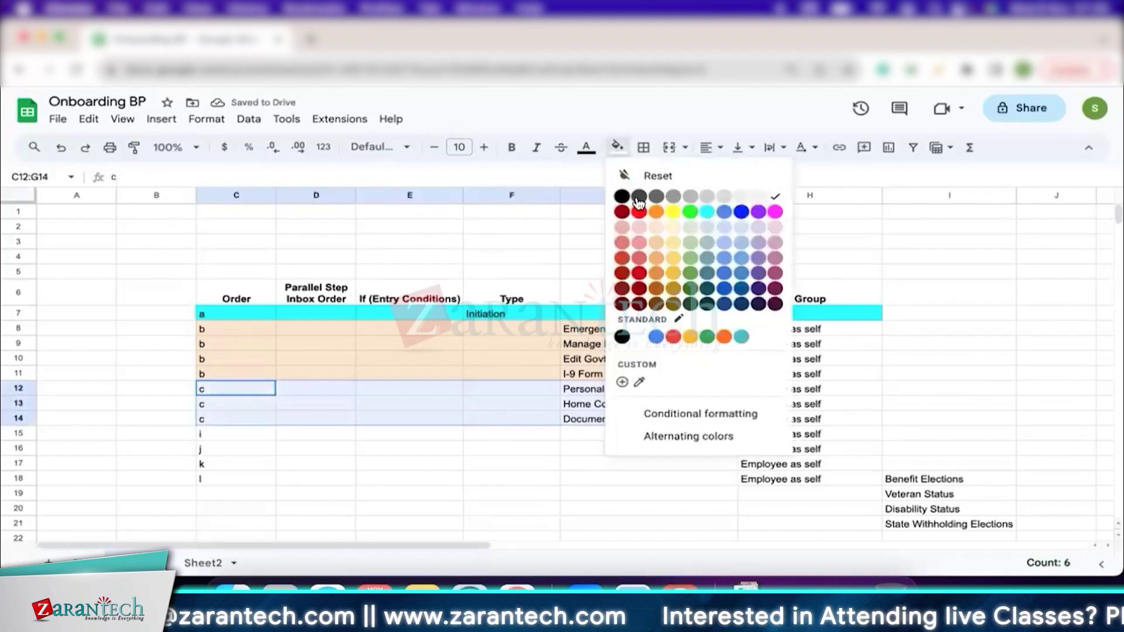
pyautogui.click(691, 229)
pyautogui.click(510, 433)
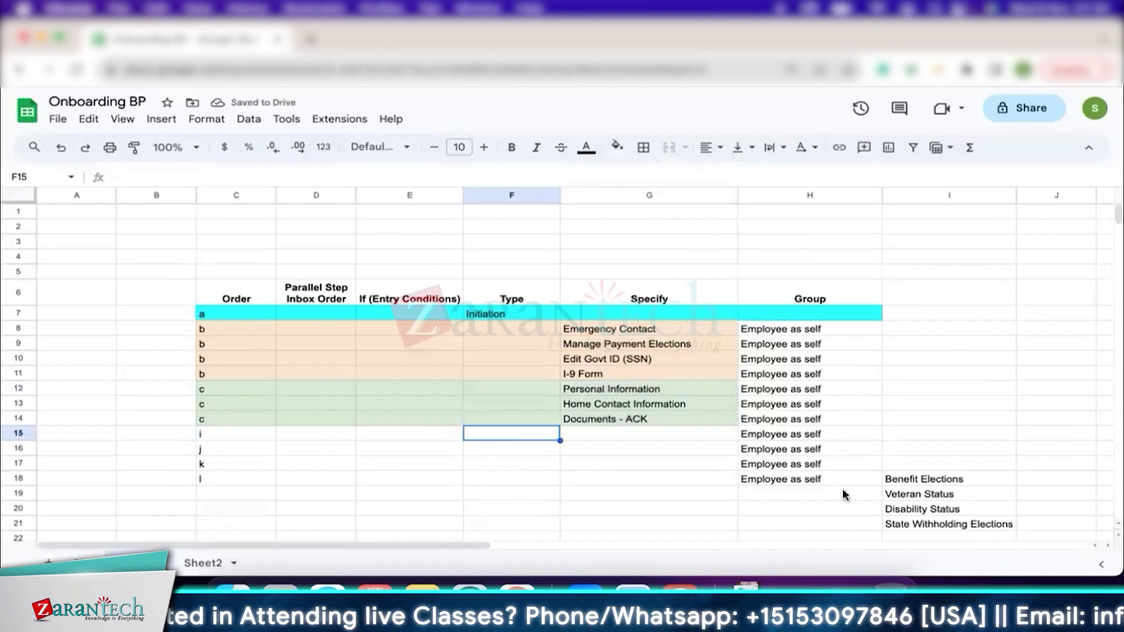
# - Move Benefit Elections, Veteran Status and Disability Status from column I into Specify cells G15, G16 and G17
pyautogui.click(932, 481)
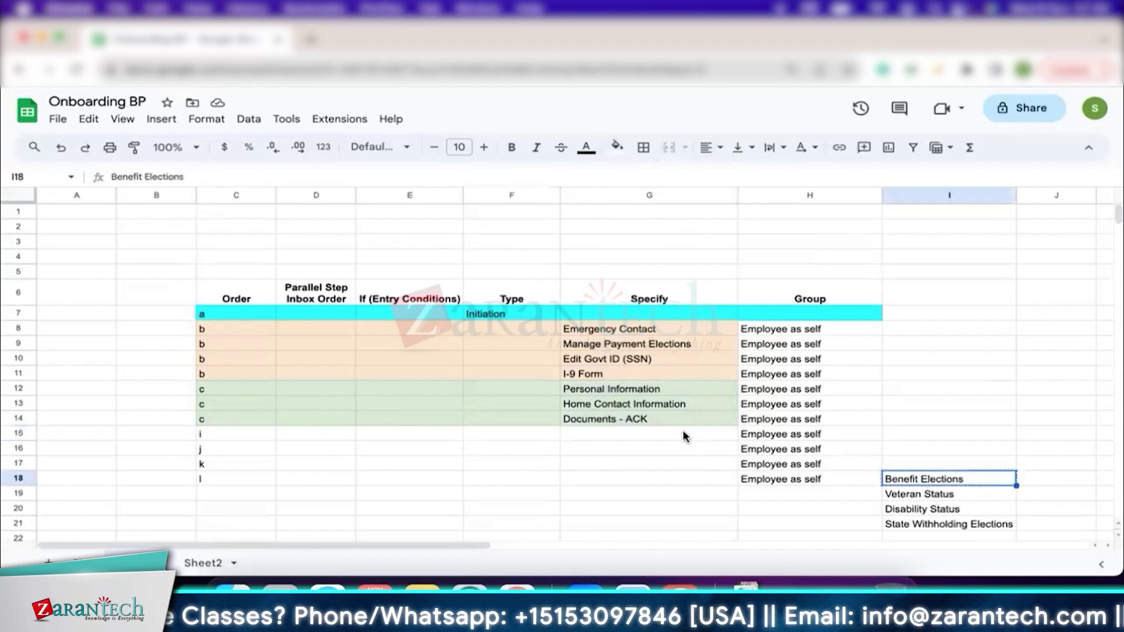
pyautogui.click(655, 433)
pyautogui.hotkey('ctrl', 'v')
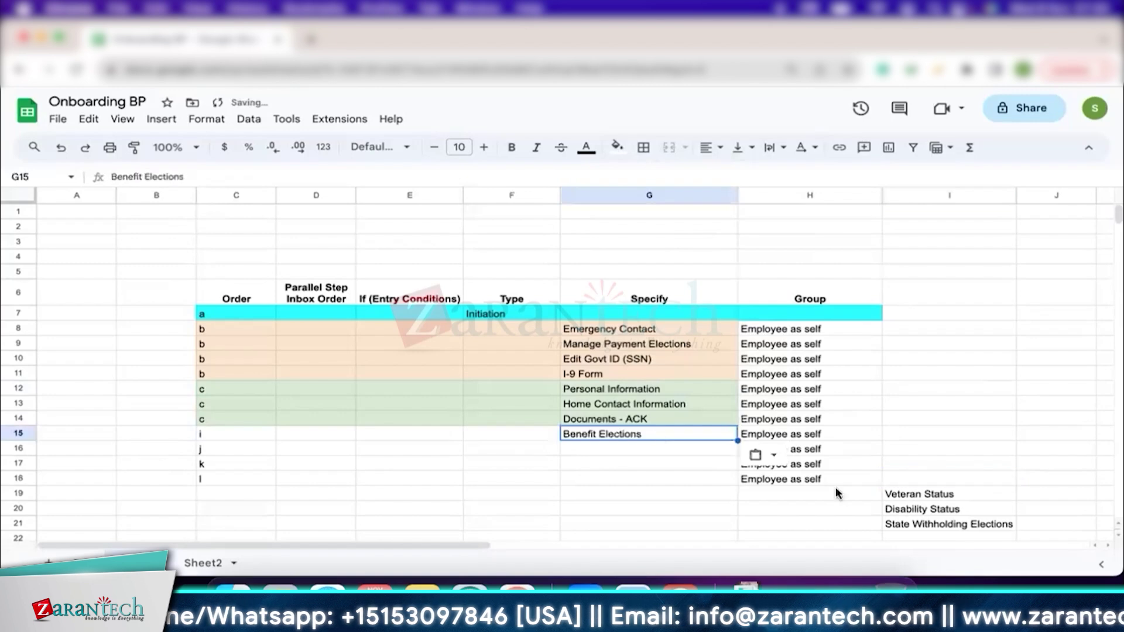
pyautogui.click(901, 493)
pyautogui.hotkey('ctrl', 'c')
pyautogui.click(632, 449)
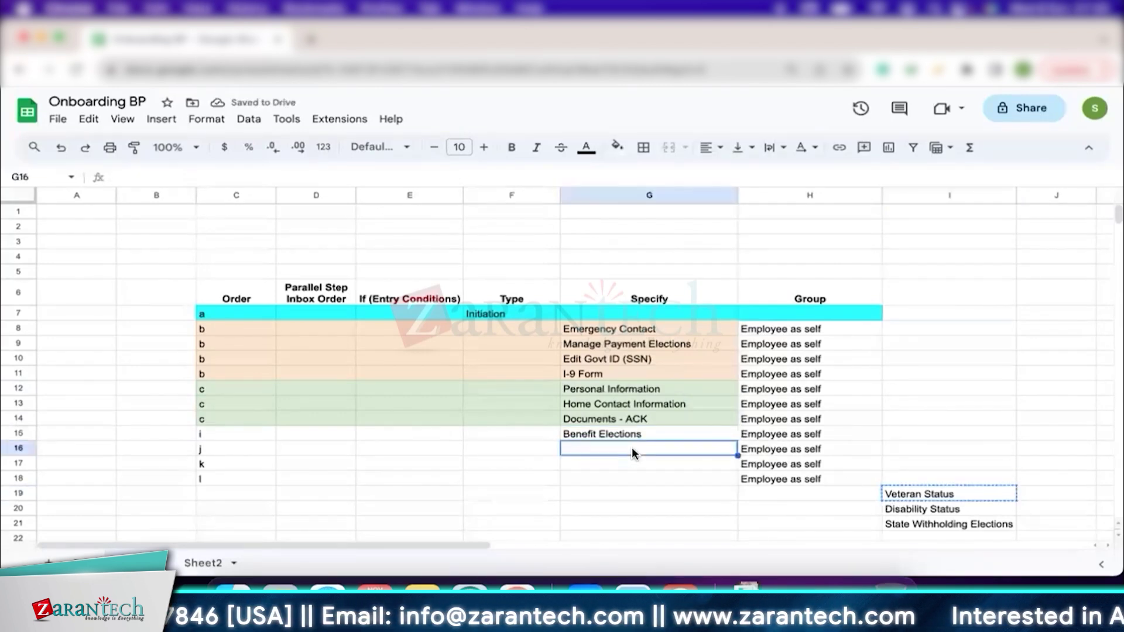
pyautogui.hotkey('ctrl', 'v')
pyautogui.click(918, 507)
pyautogui.hotkey('ctrl', 'x')
pyautogui.click(626, 461)
pyautogui.hotkey('ctrl', 'v')
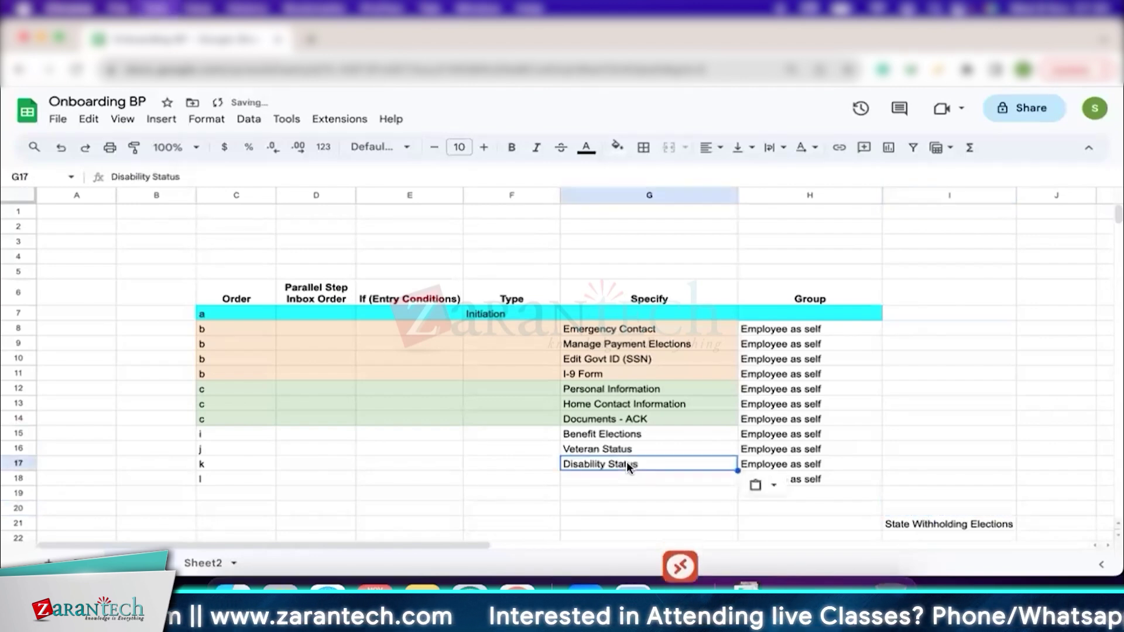
# - Move Benefit Elections down to cell G18 and place State Withholding Elections from I21 in G15
pyautogui.click(633, 434)
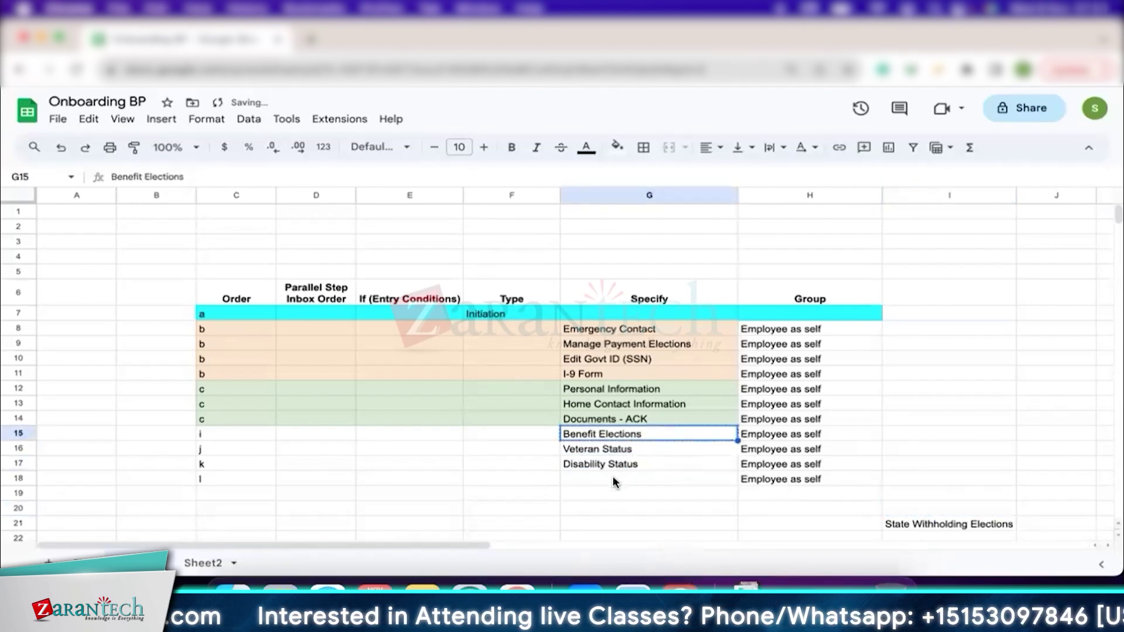
pyautogui.hotkey('ctrl', 'x')
pyautogui.click(612, 479)
pyautogui.hotkey('ctrl', 'v')
pyautogui.click(937, 524)
pyautogui.hotkey('ctrl', 'x')
pyautogui.click(619, 437)
pyautogui.hotkey('ctrl', 'v')
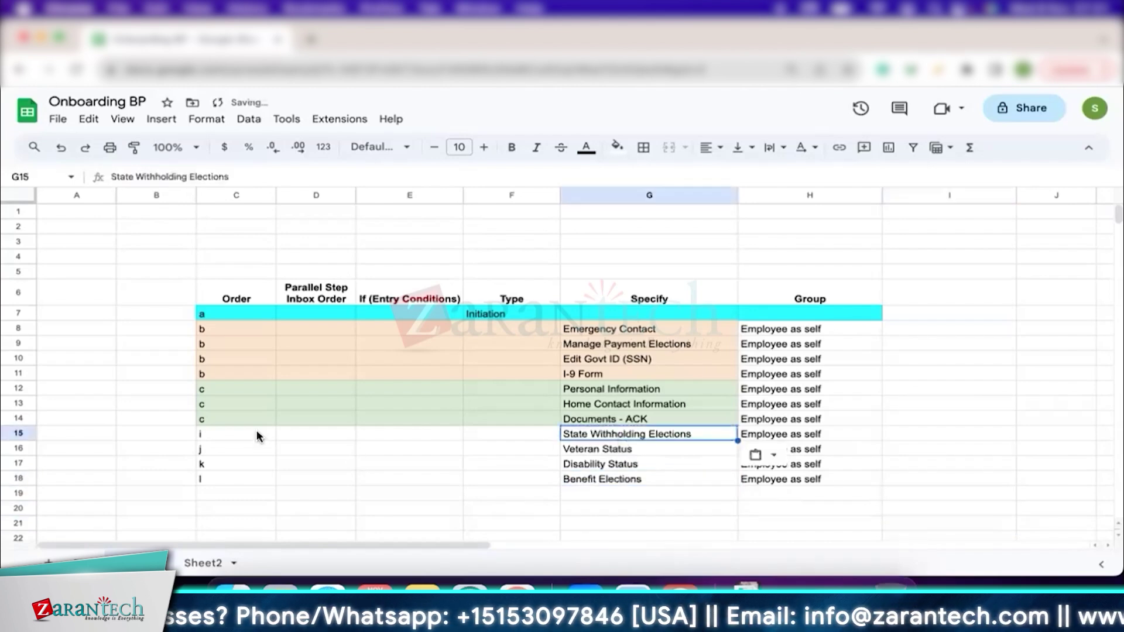
# - Set the Order of rows 15 to 18 to d
pyautogui.click(254, 436)
pyautogui.write('d')
pyautogui.press('Return')
pyautogui.write('d')
pyautogui.press('Return')
pyautogui.write('d d')
# - Fill the order d rows, cells C15:G18, with light blue
pyautogui.moveTo(246, 435); pyautogui.dragTo(634, 479)
pyautogui.click(617, 146)
pyautogui.click(711, 234)
pyautogui.click(461, 459)
# - Swap Veteran Status and Benefit Elections so that Benefit Elections is in G16 and Veteran Status in G18
pyautogui.click(622, 448)
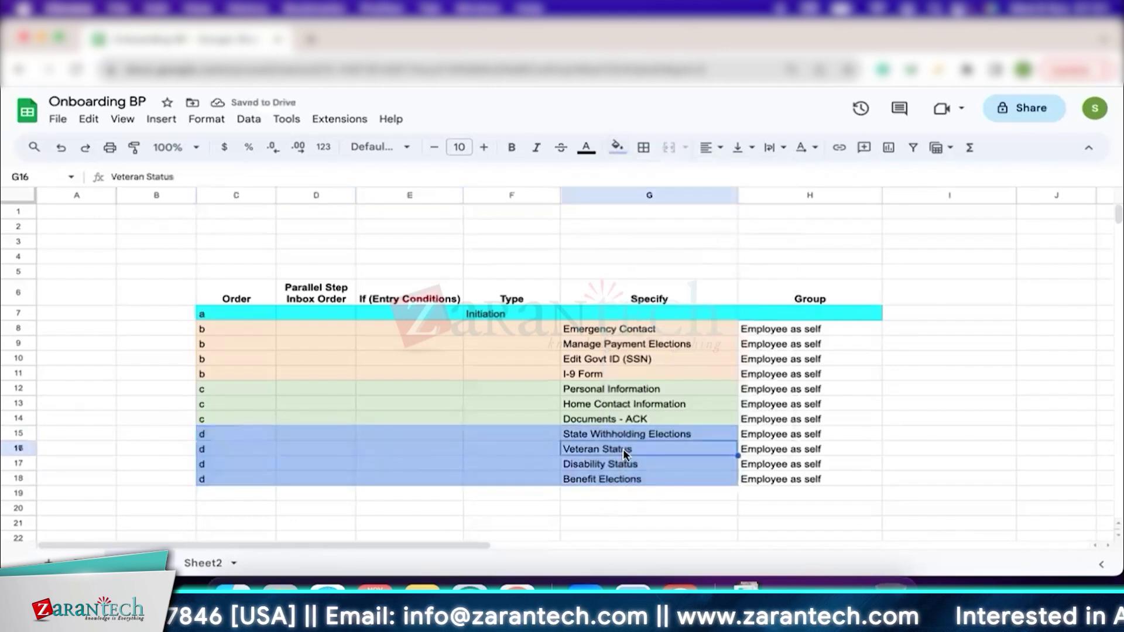
pyautogui.click(922, 482)
pyautogui.press('super+v')
pyautogui.click(578, 479)
pyautogui.press('super+x')
pyautogui.click(577, 450)
pyautogui.press('super+v')
pyautogui.click(932, 480)
pyautogui.click(697, 483)
pyautogui.press('super+v')
# - Fill the Disability Status and Veteran Status rows, C17:G18, with light magenta and set their Order to e
pyautogui.moveTo(248, 465); pyautogui.dragTo(644, 479)
pyautogui.click(617, 146)
pyautogui.click(771, 237)
pyautogui.click(257, 465)
pyautogui.write('e e')
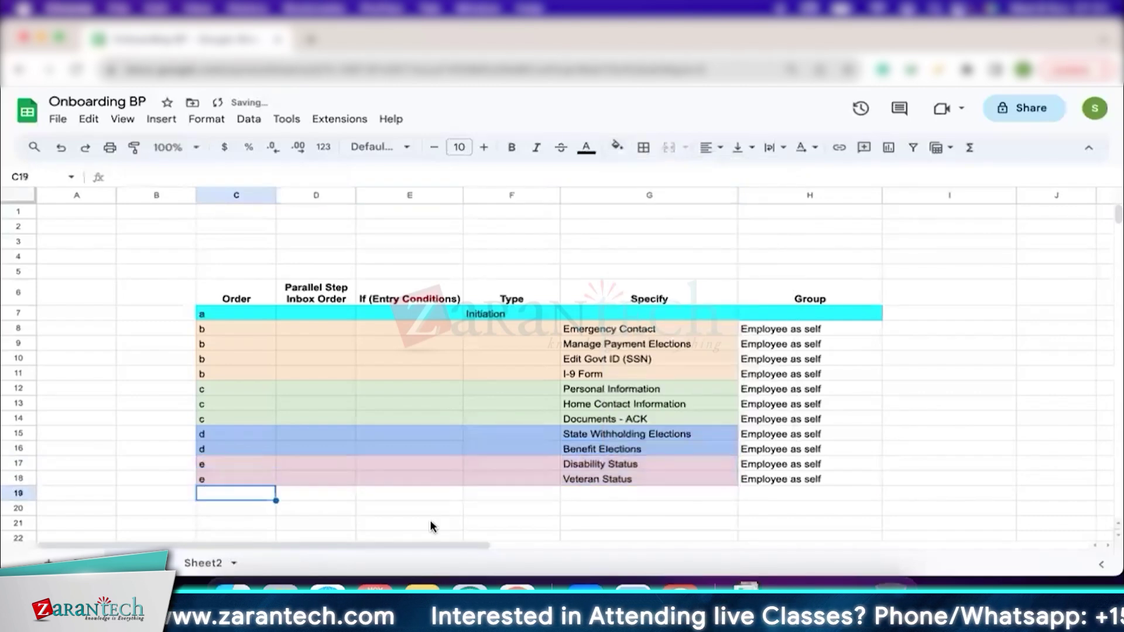
pyautogui.click(459, 524)
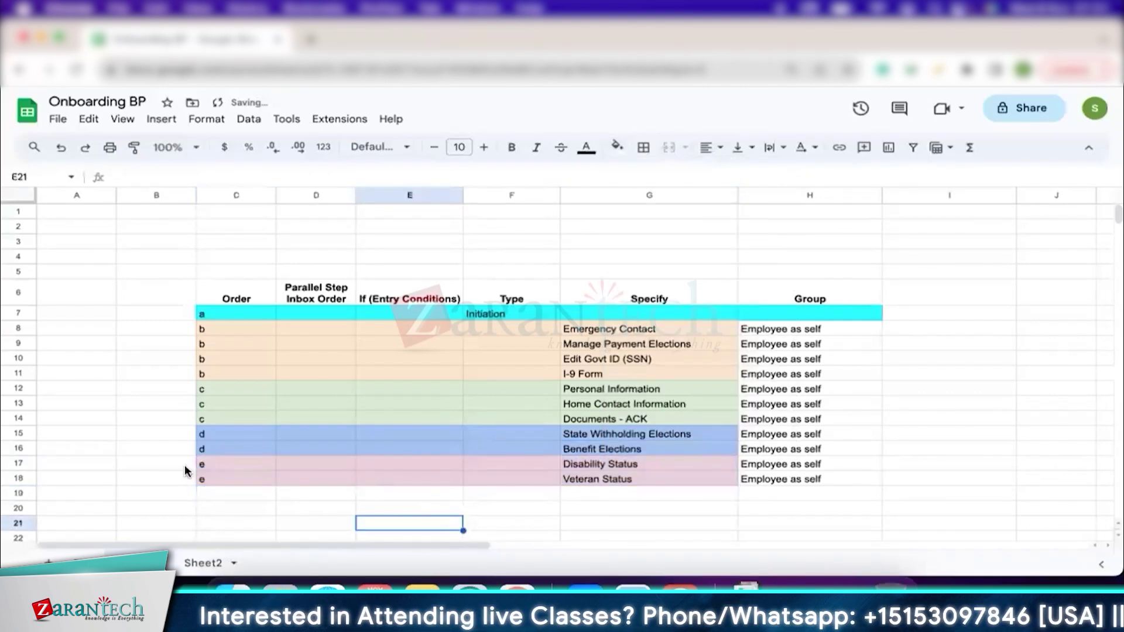
pyautogui.click(18, 464)
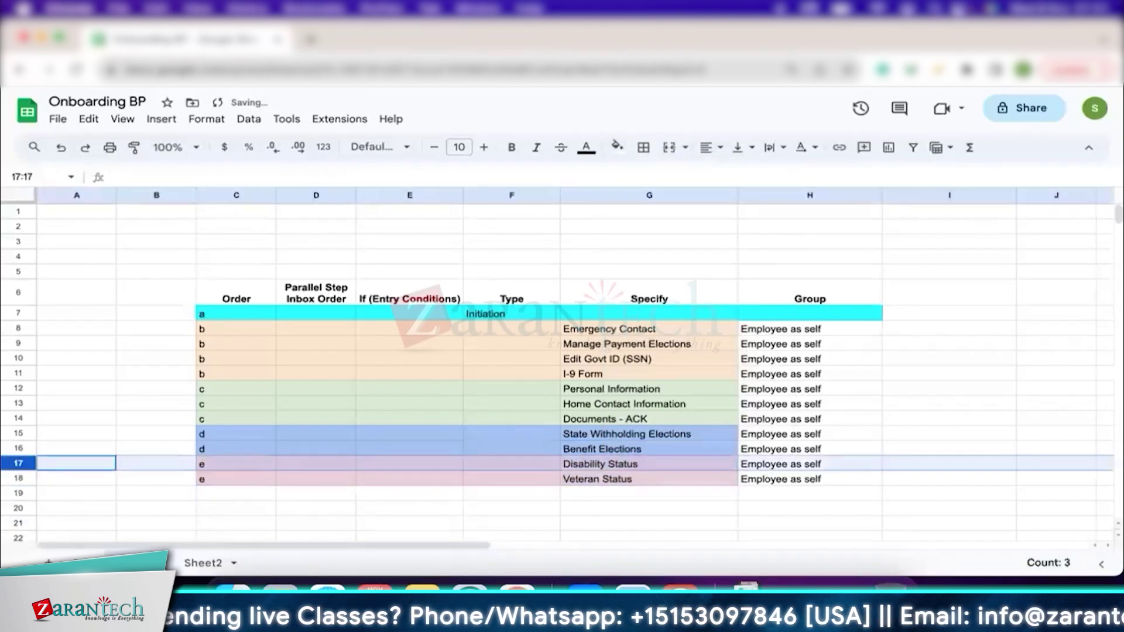
# - Review the color-coded row groups that share Order b, c, d and e, along with the tasks each group contains
pyautogui.hotkey('shift', 'Down')
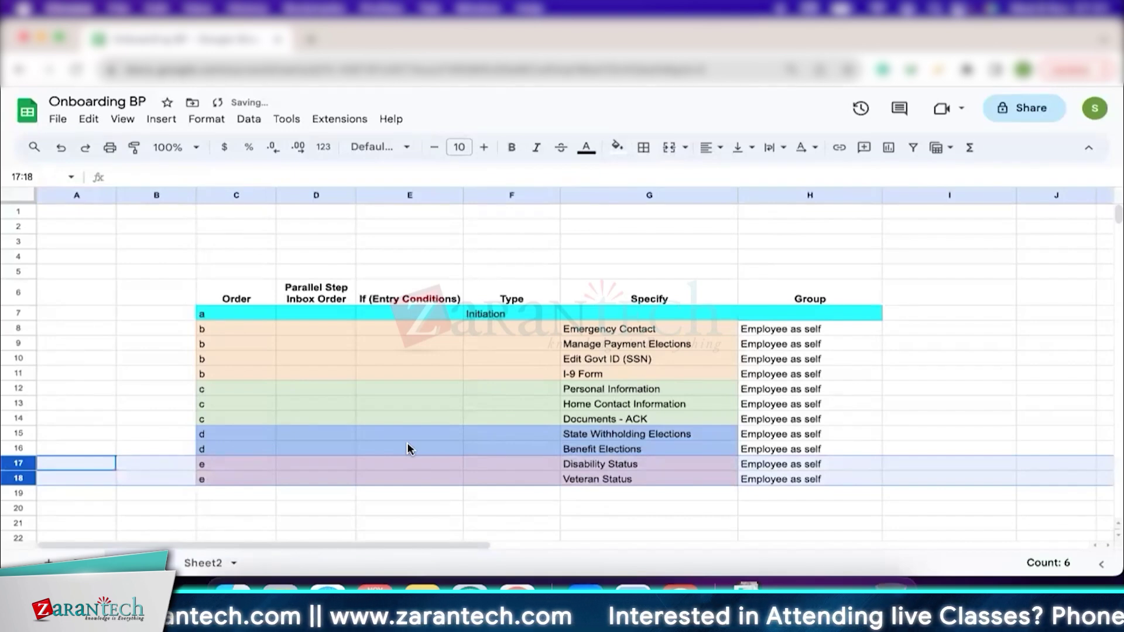
pyautogui.click(239, 197)
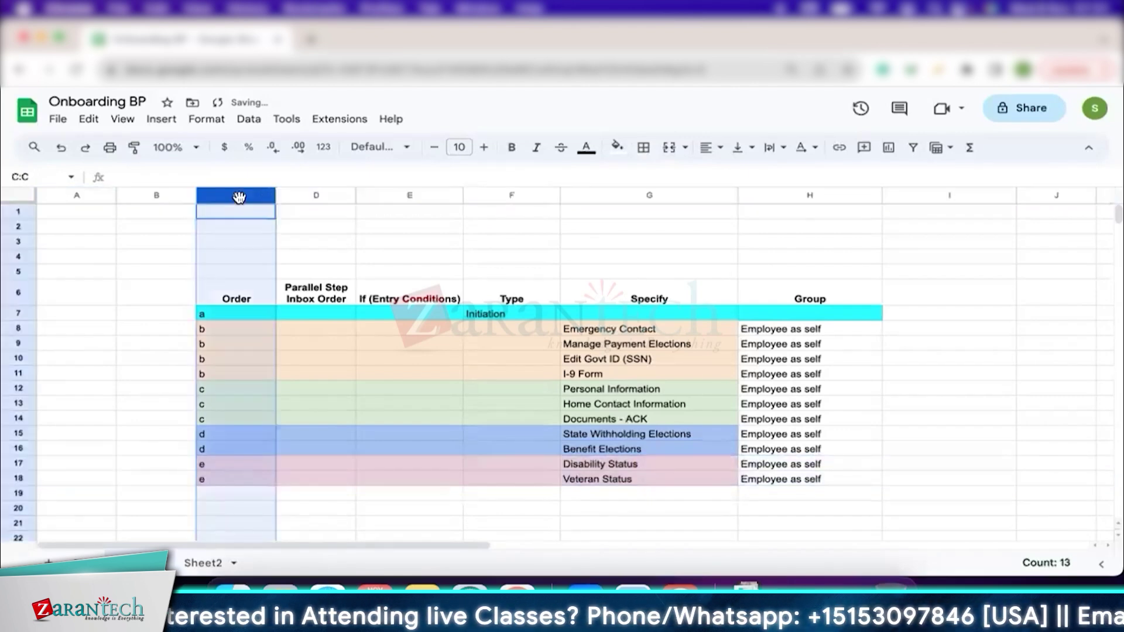
pyautogui.click(243, 328)
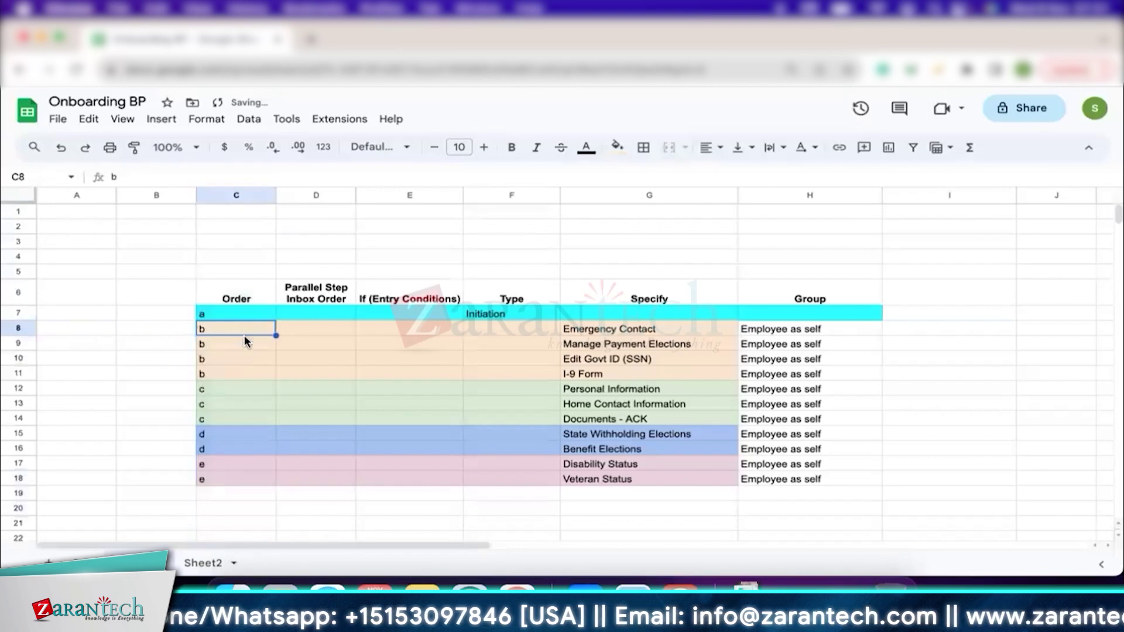
pyautogui.moveTo(244, 336); pyautogui.dragTo(609, 372)
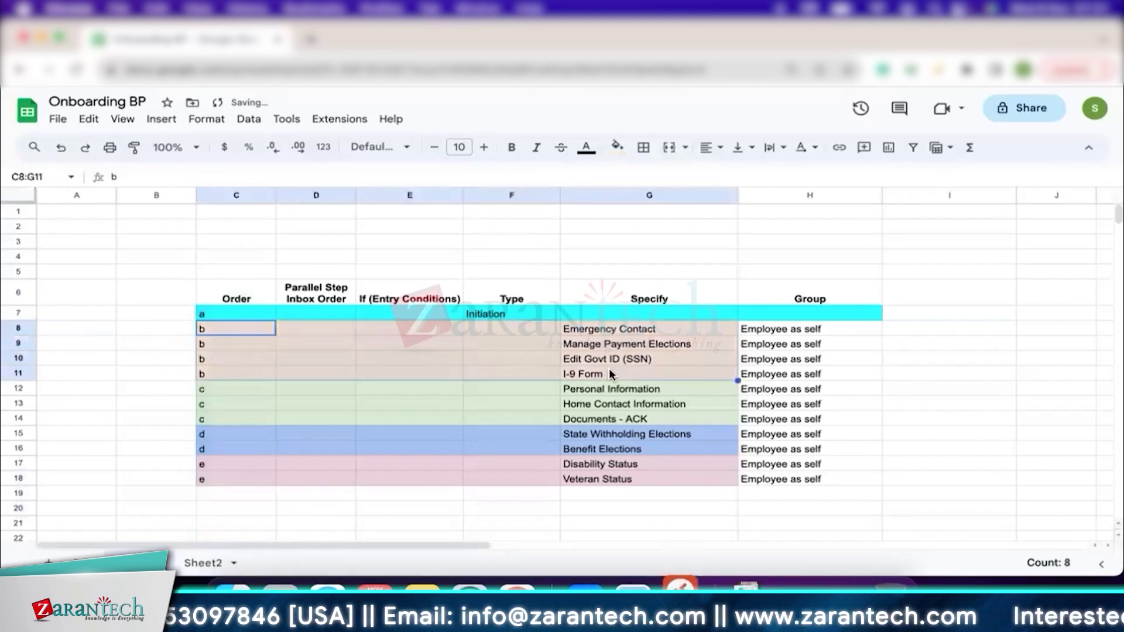
pyautogui.moveTo(226, 387); pyautogui.dragTo(626, 419)
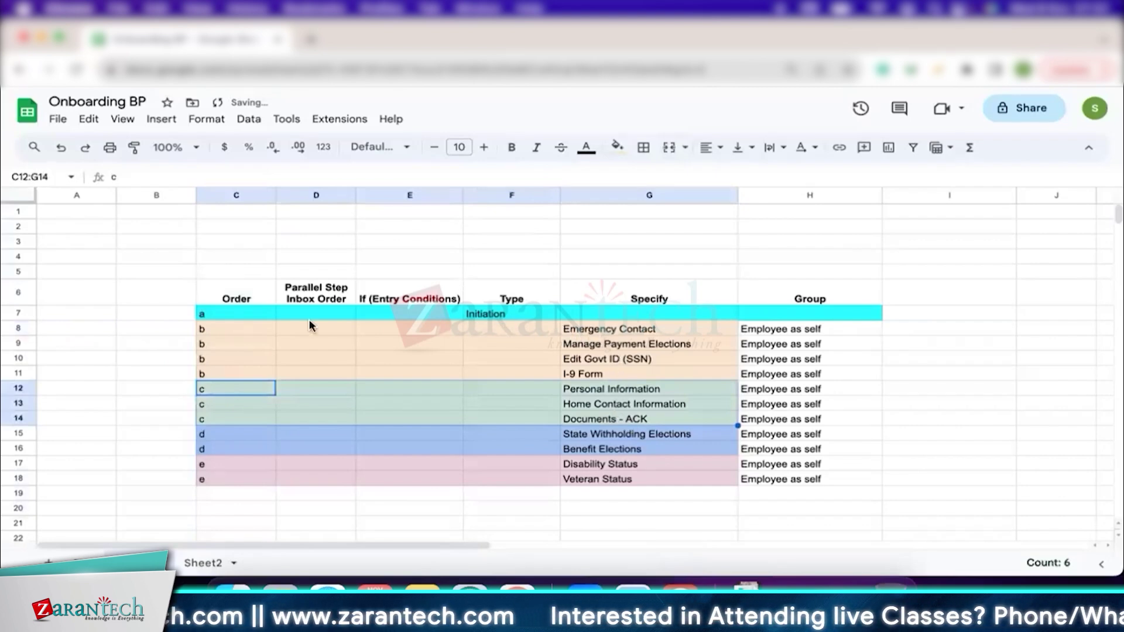
pyautogui.moveTo(213, 328); pyautogui.dragTo(585, 360)
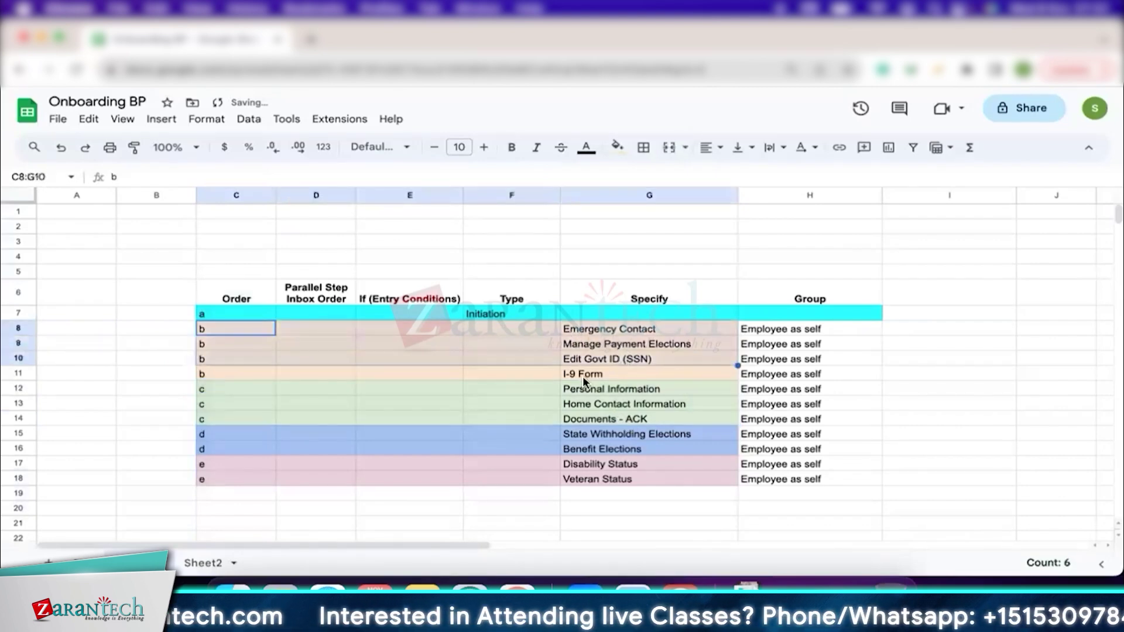
pyautogui.click(583, 377)
pyautogui.moveTo(646, 333); pyautogui.dragTo(652, 372)
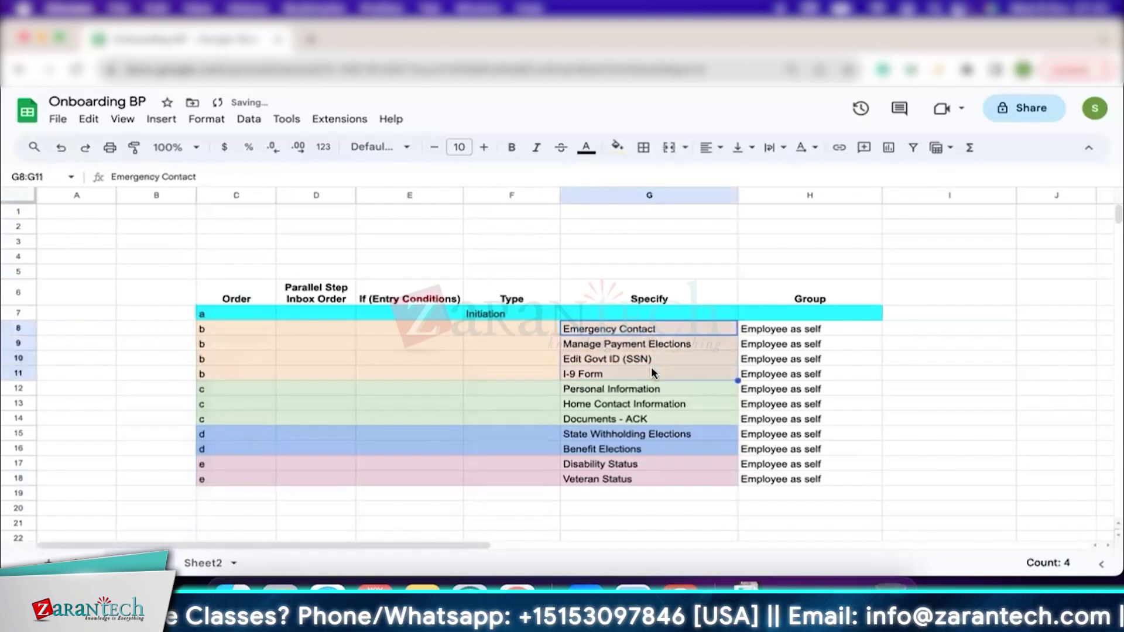
pyautogui.moveTo(631, 330); pyautogui.dragTo(652, 374)
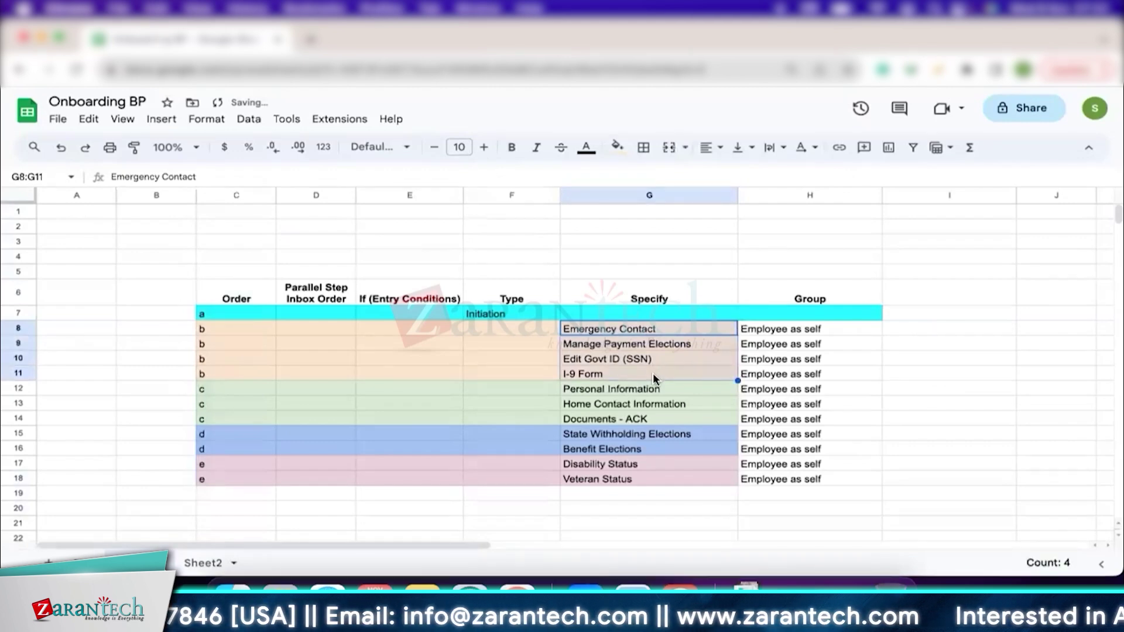
pyautogui.moveTo(232, 388); pyautogui.dragTo(592, 416)
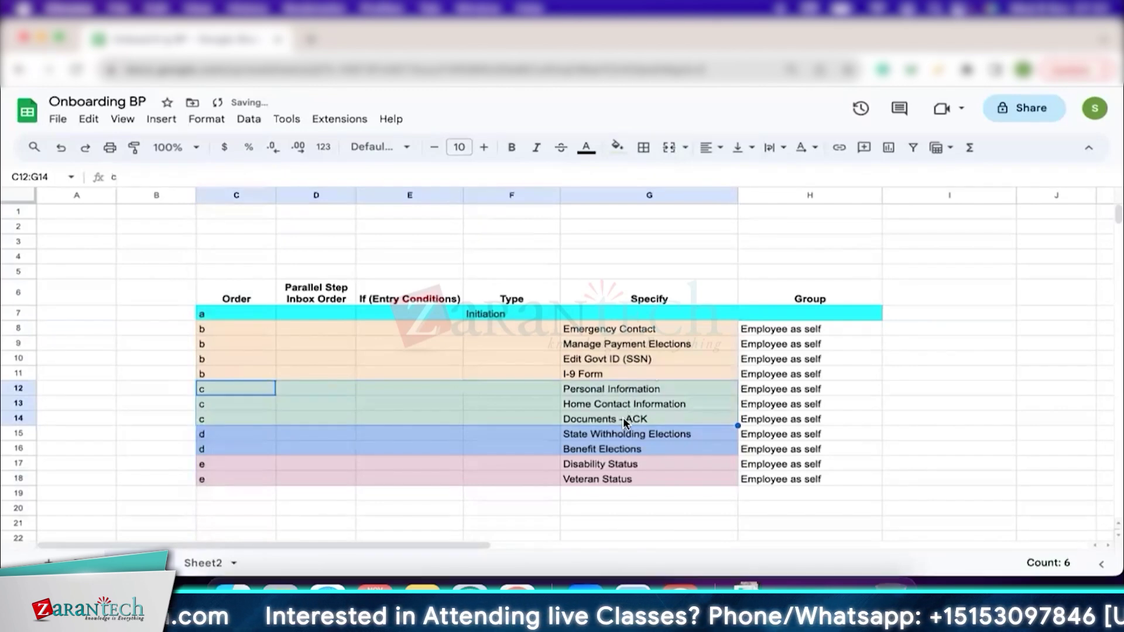
pyautogui.moveTo(240, 436); pyautogui.dragTo(631, 444)
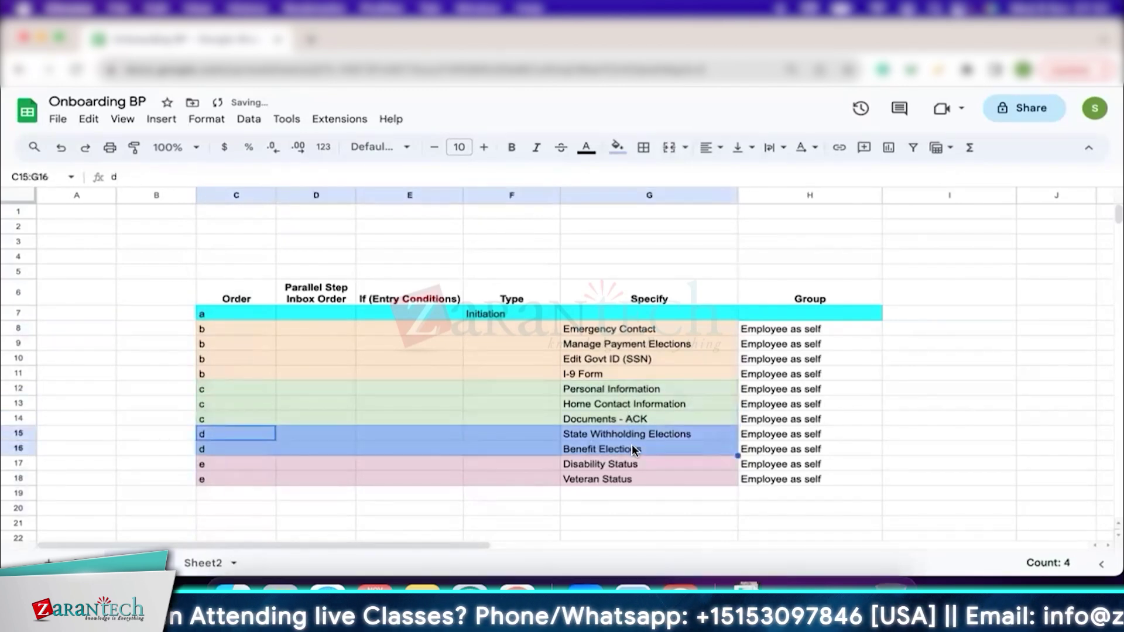
pyautogui.moveTo(232, 465); pyautogui.dragTo(652, 476)
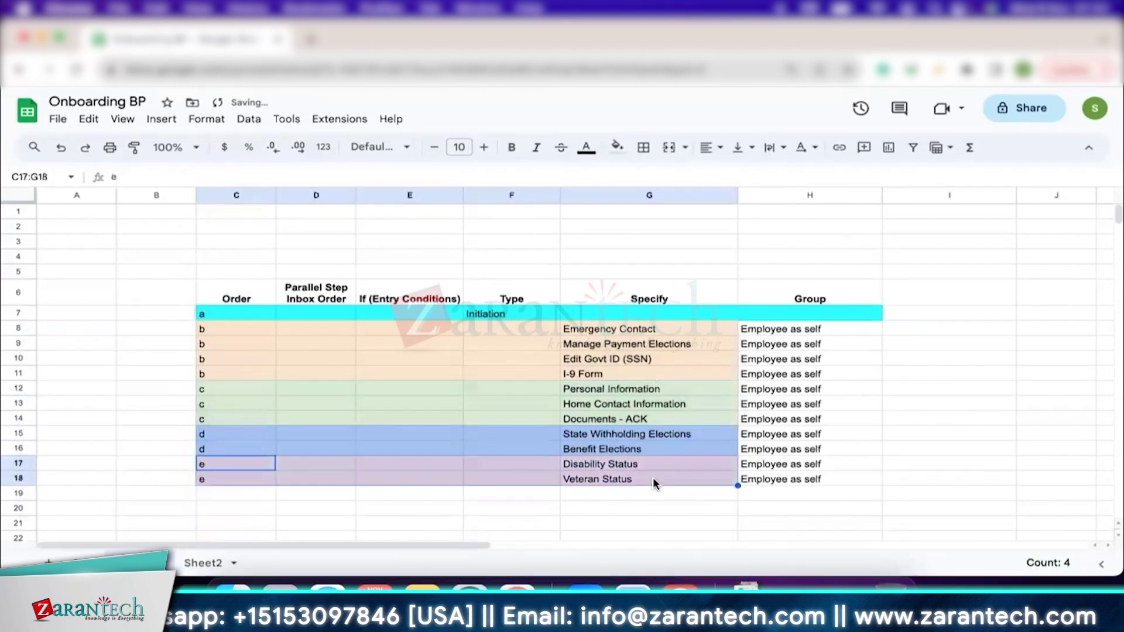
pyautogui.click(492, 404)
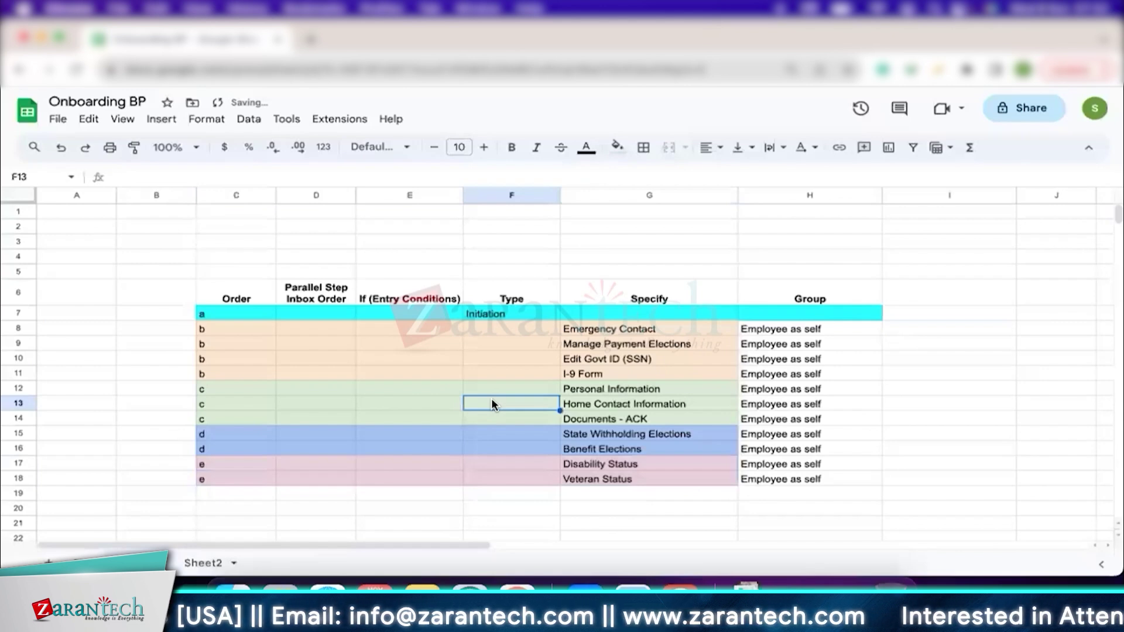
# - Examine the order b tasks, the I-9 Form row's entry condition cell, the State Withholding and Veteran Status tasks, and the Type column
pyautogui.moveTo(626, 329); pyautogui.dragTo(676, 362)
pyautogui.click(677, 362)
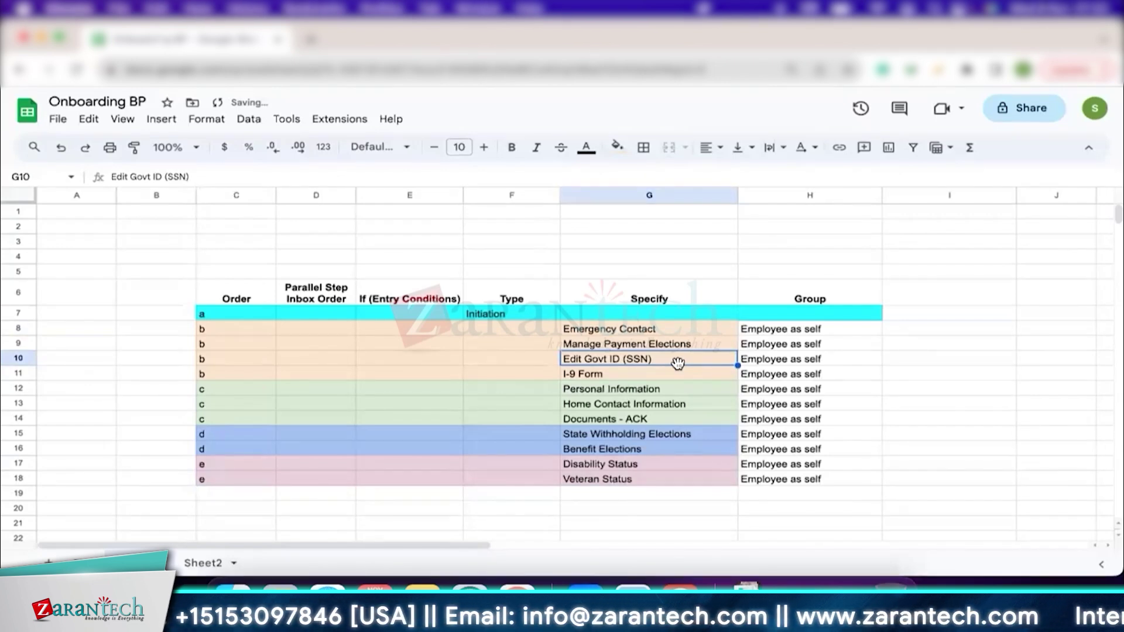
pyautogui.moveTo(651, 325); pyautogui.dragTo(653, 375)
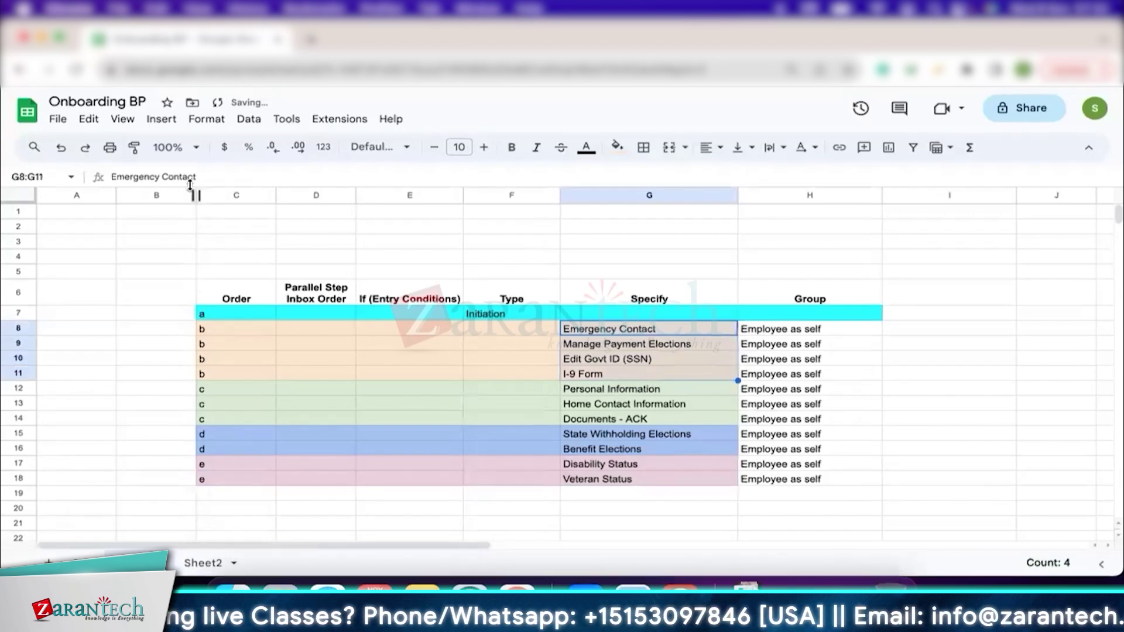
pyautogui.click(443, 386)
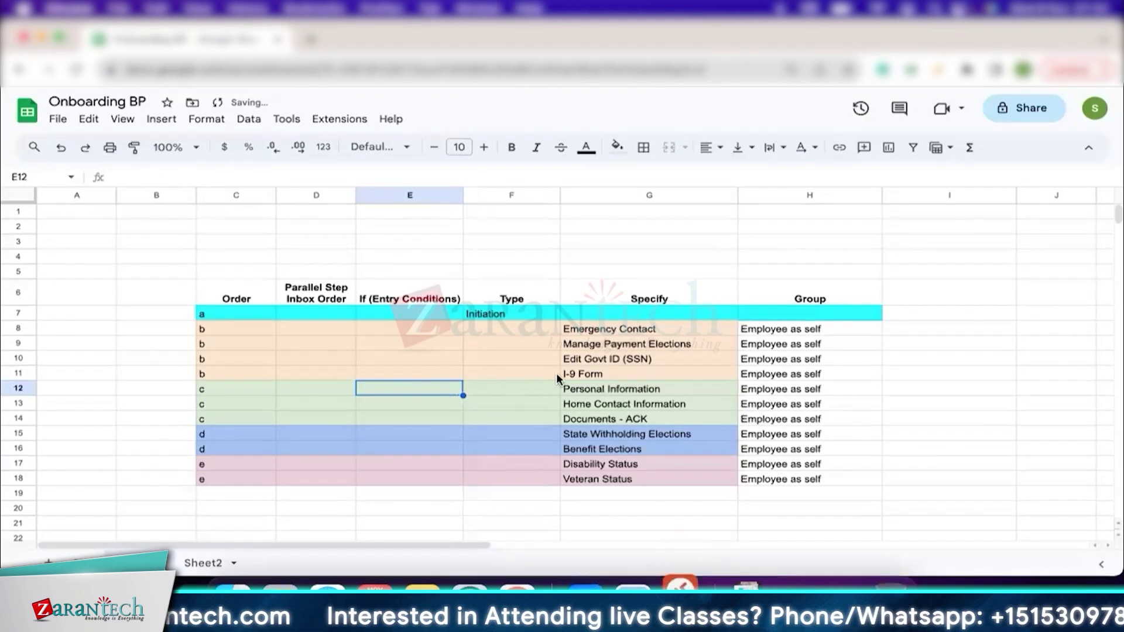
pyautogui.click(585, 374)
pyautogui.click(391, 375)
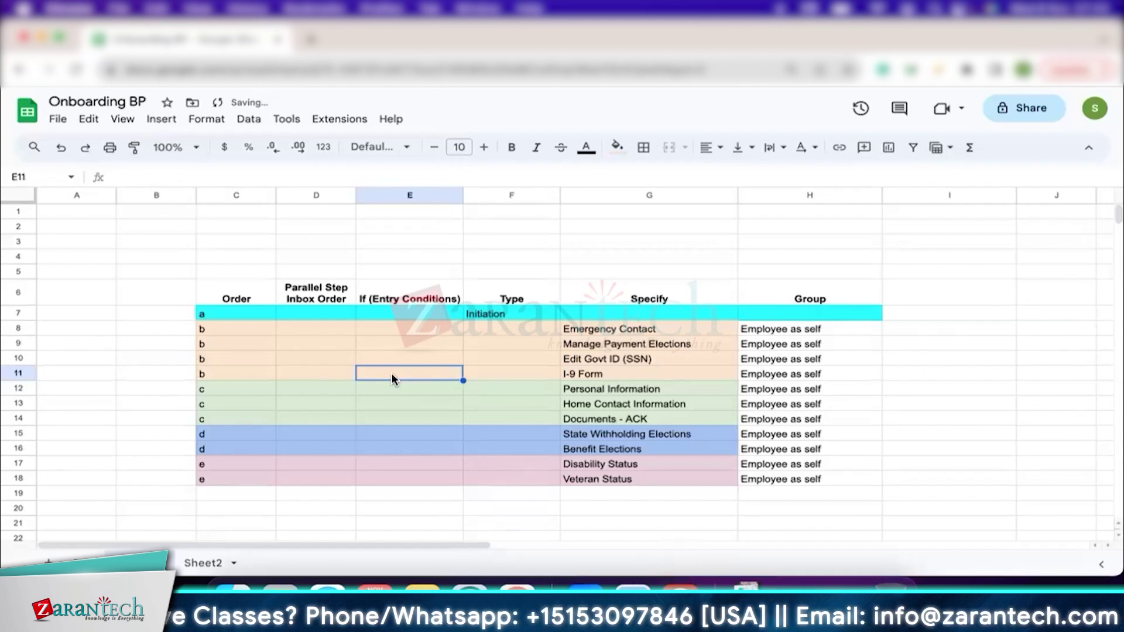
pyautogui.click(636, 368)
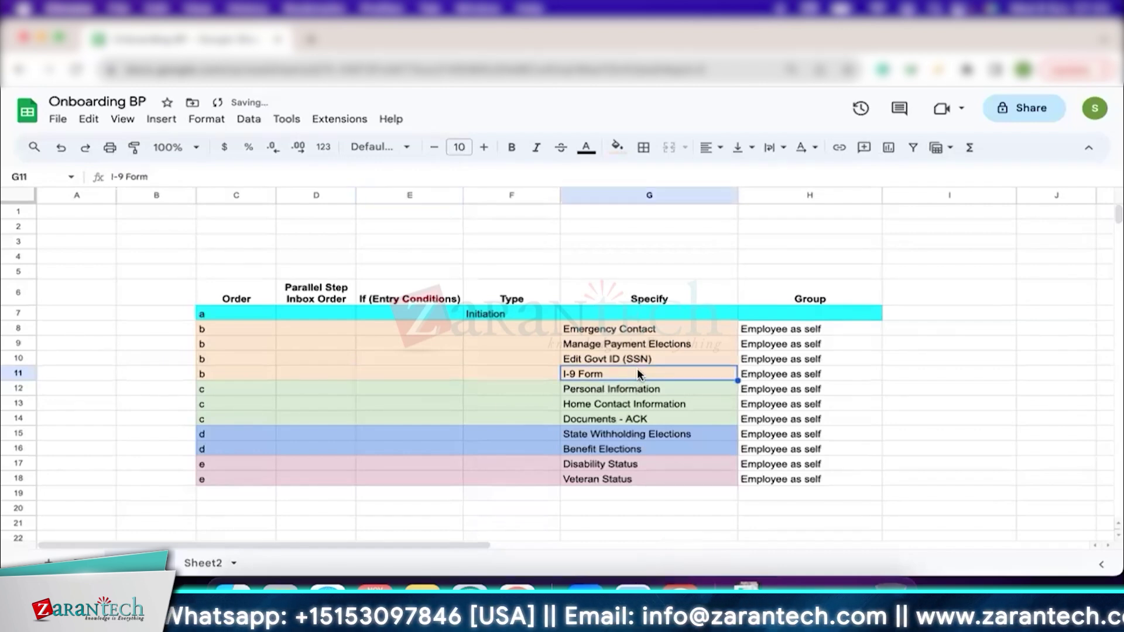
pyautogui.click(629, 434)
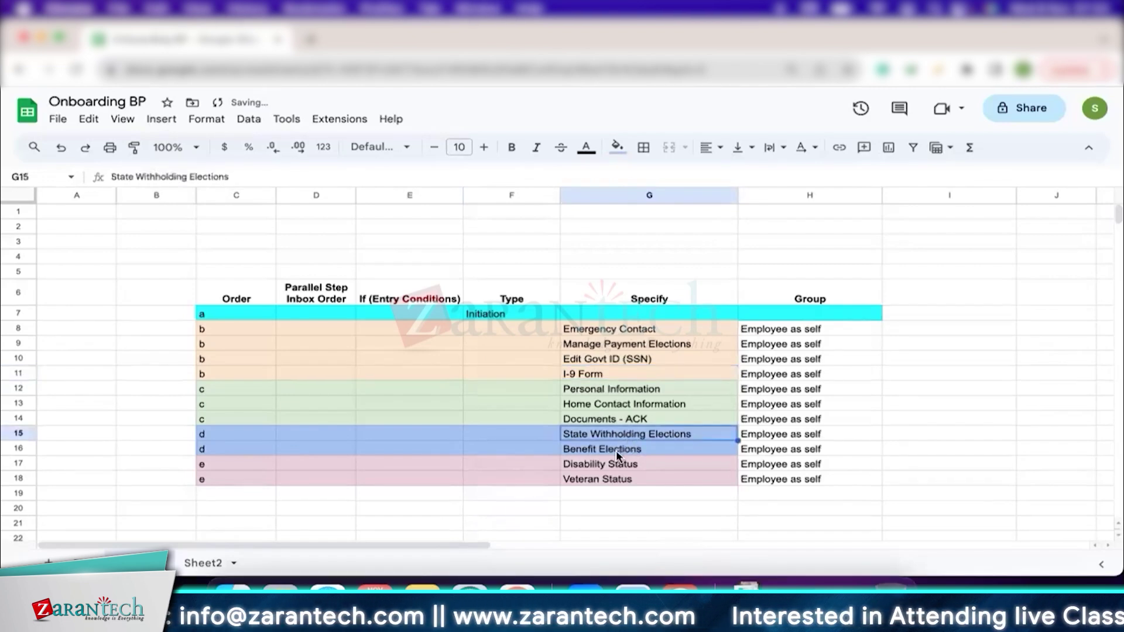
pyautogui.click(608, 478)
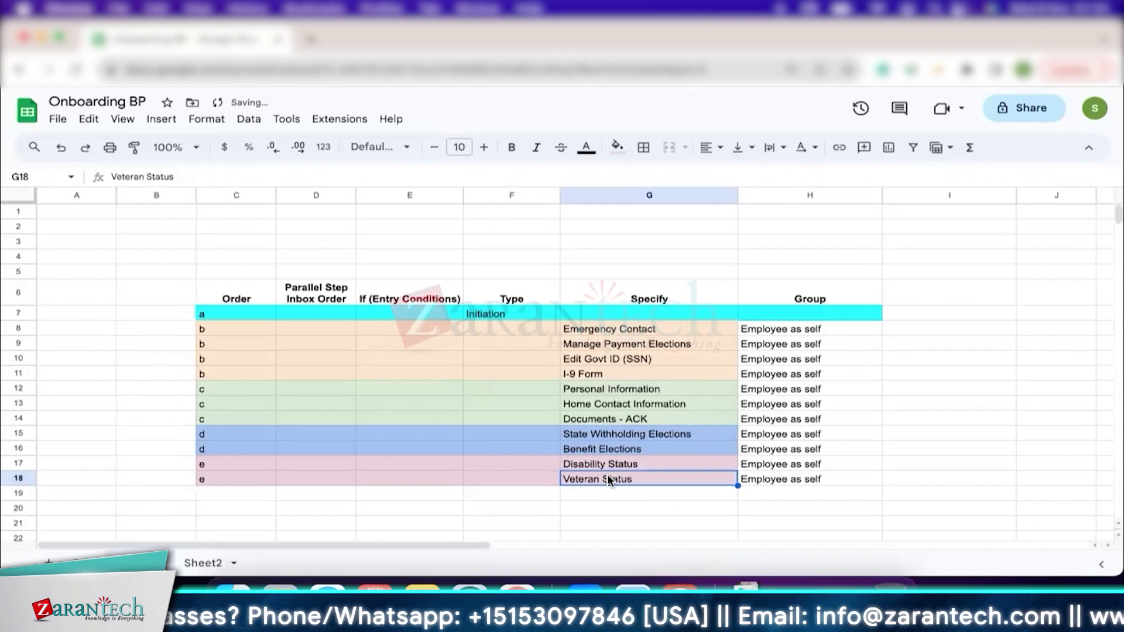
pyautogui.click(589, 374)
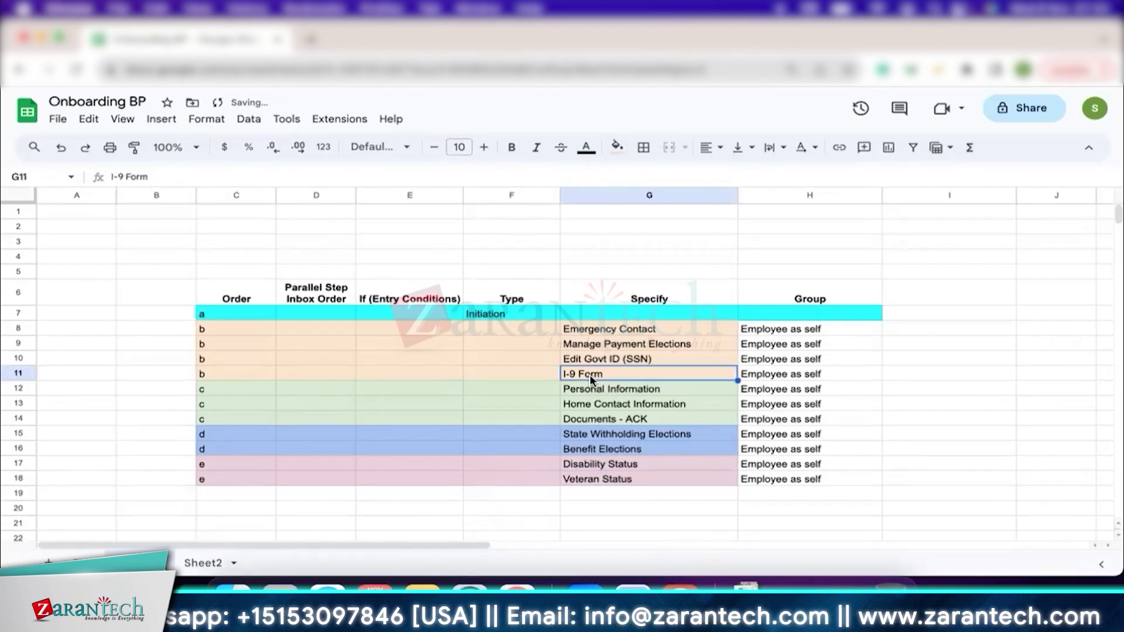
pyautogui.click(388, 375)
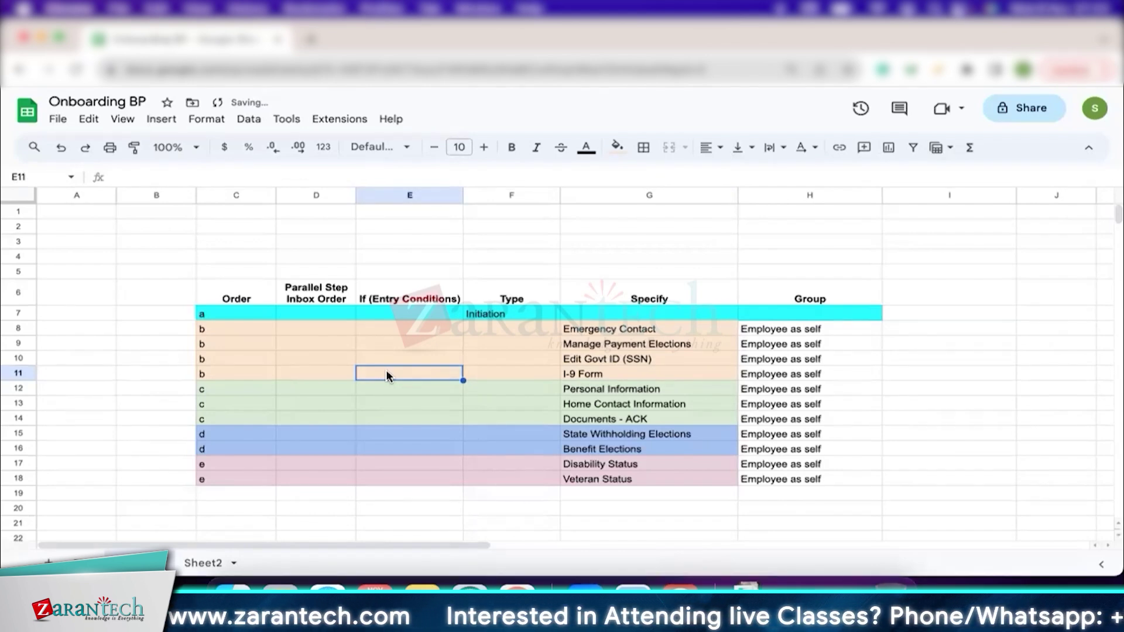
pyautogui.click(517, 317)
pyautogui.click(519, 197)
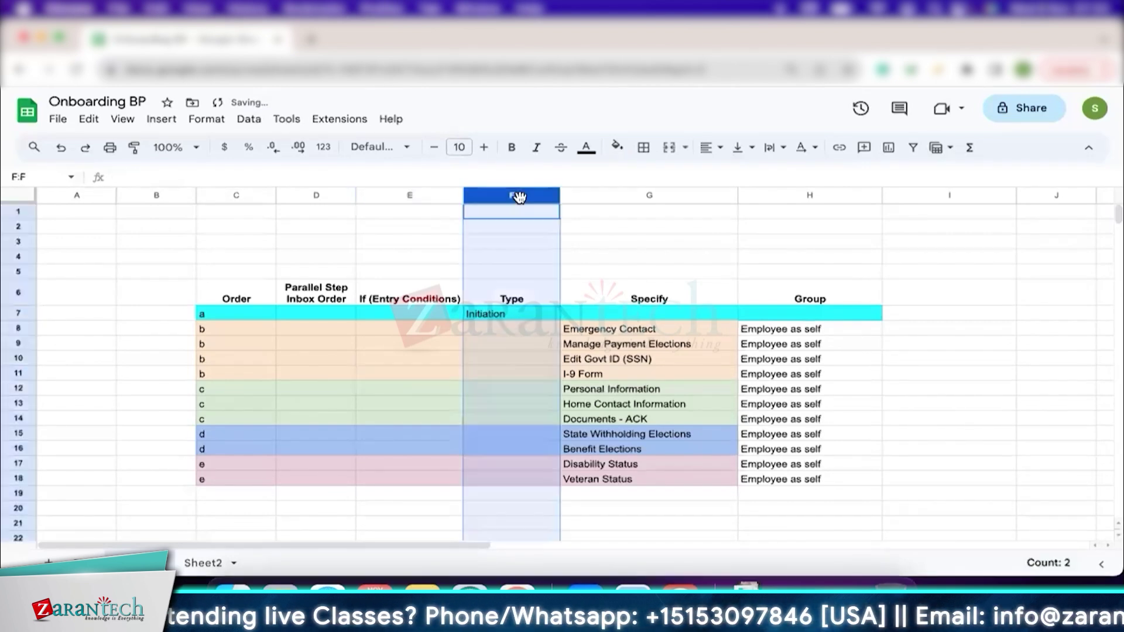
pyautogui.click(529, 330)
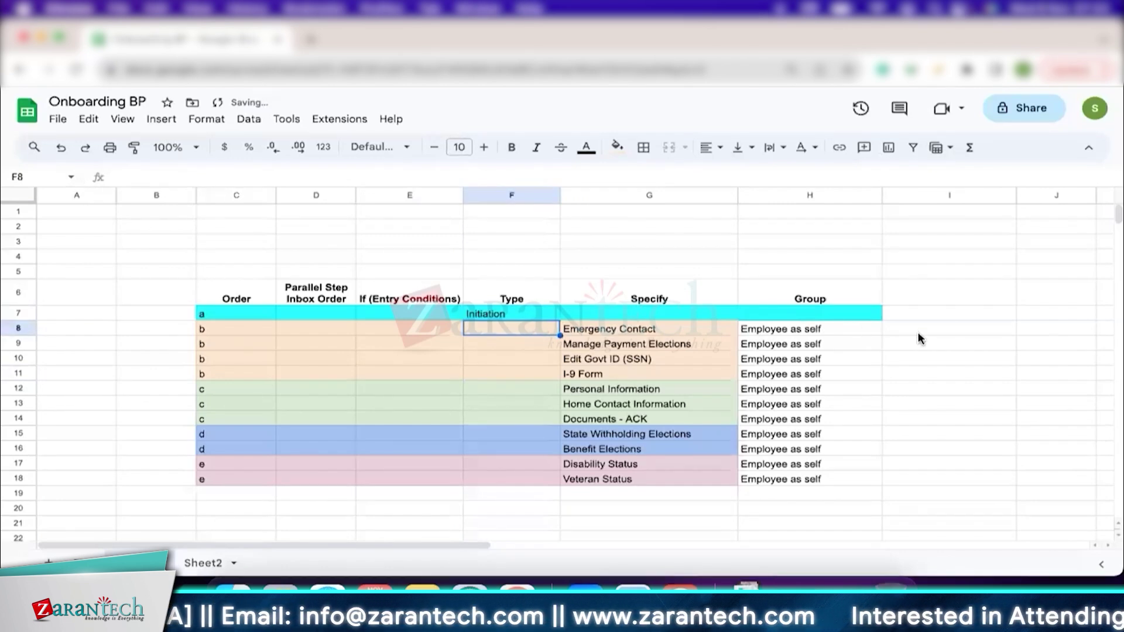
# - Enter the heading Types in I6 and the type Action below it in I7
pyautogui.click(979, 290)
pyautogui.write('Types')
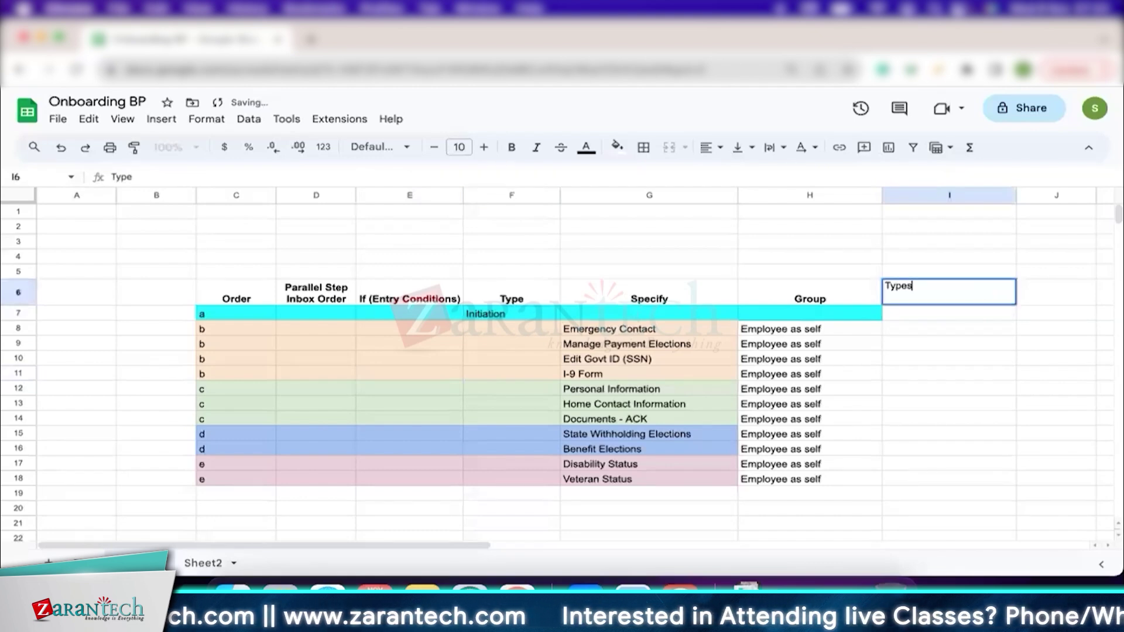
pyautogui.press('Return')
pyautogui.write('Action')
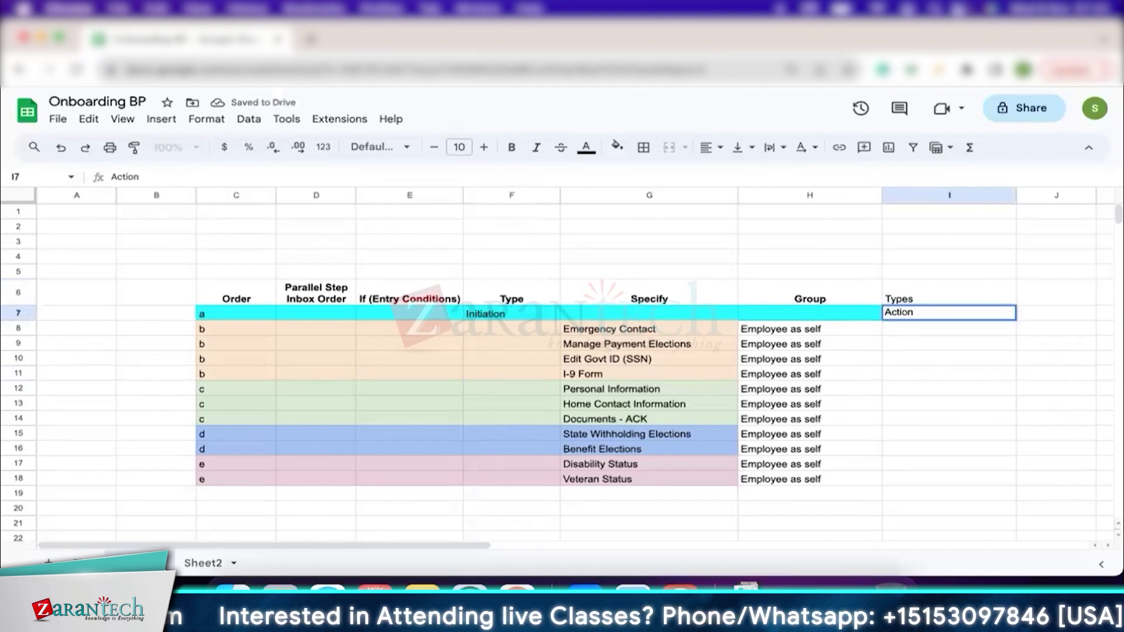
pyautogui.press('Return')
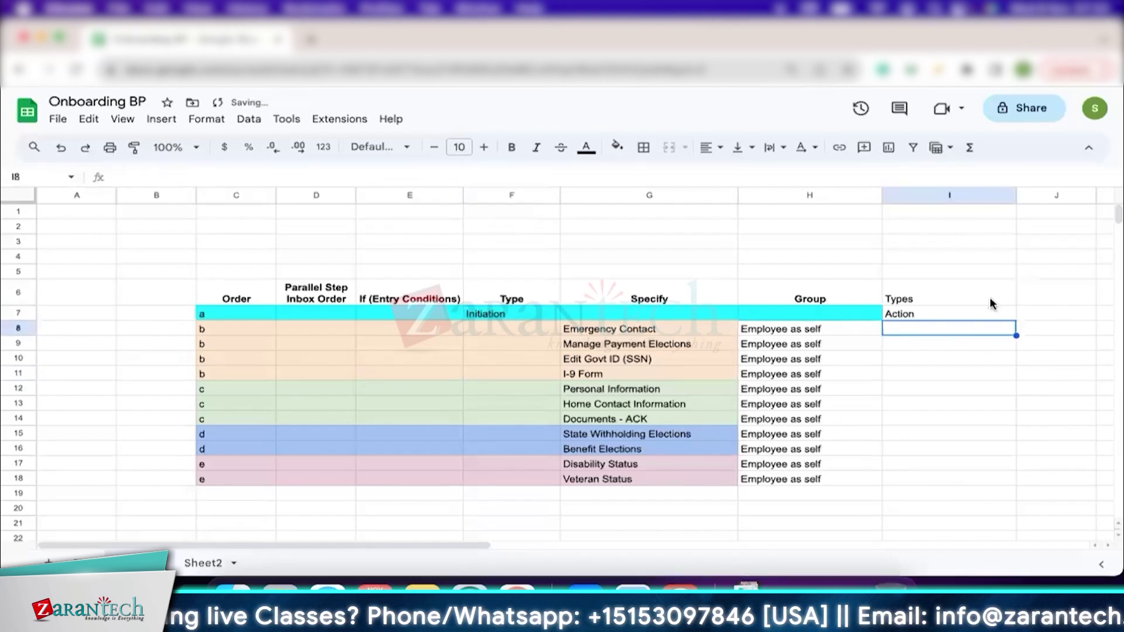
# - Enter Business Process in J7 beside Action and widen column J to fit the text
pyautogui.click(1041, 307)
pyautogui.write('B')
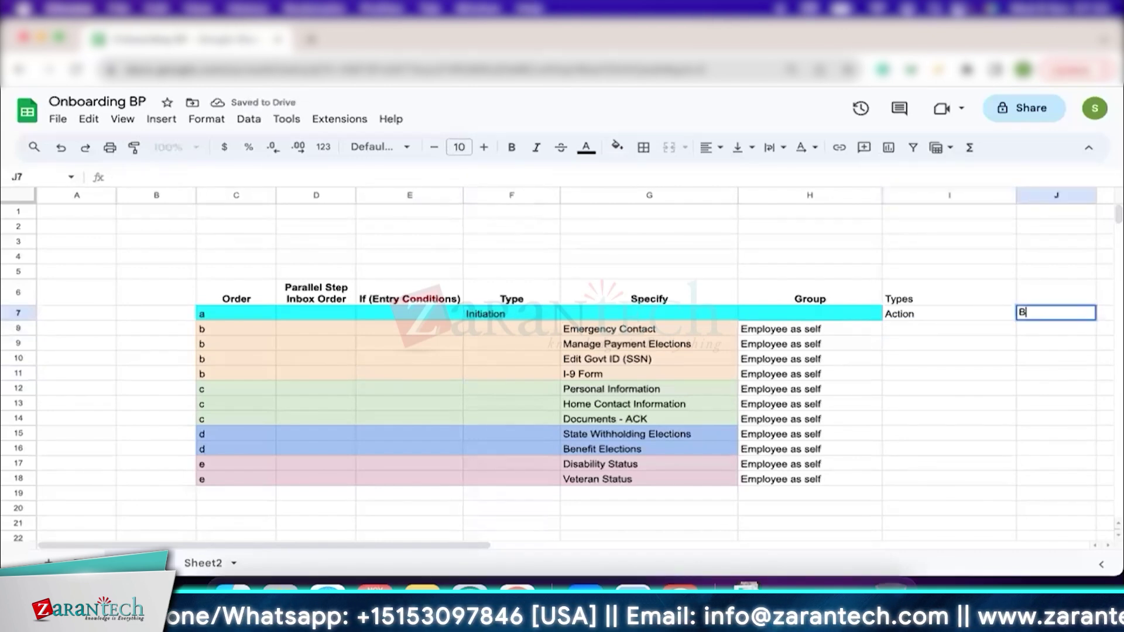
pyautogui.write('usiness Process')
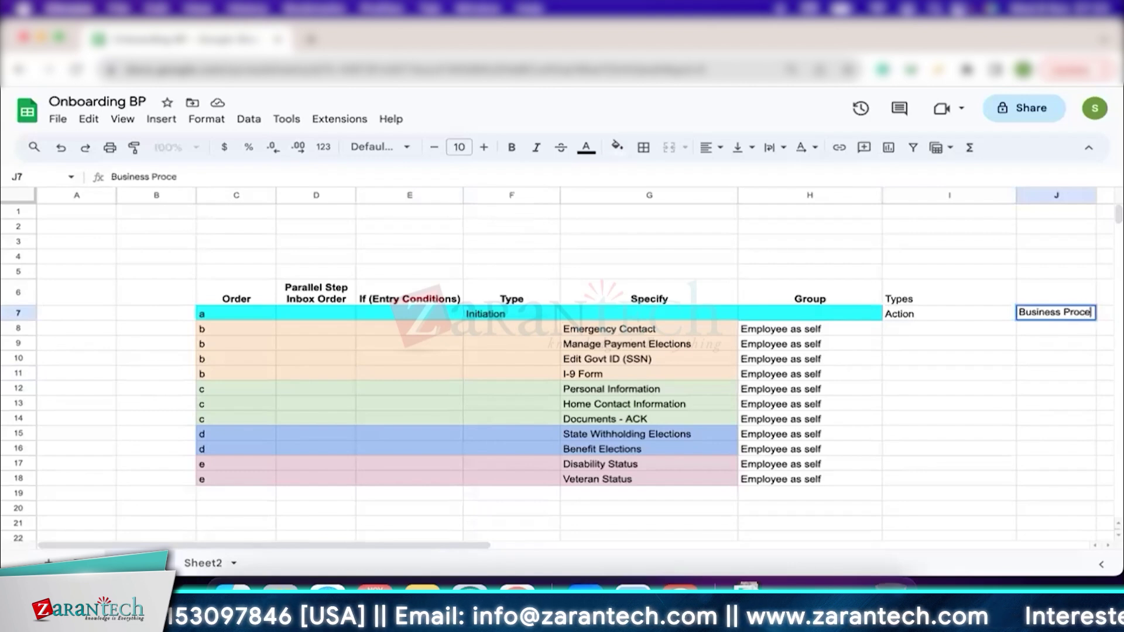
pyautogui.press('Return')
pyautogui.moveTo(1096, 194); pyautogui.dragTo(1106, 196)
pyautogui.click(651, 332)
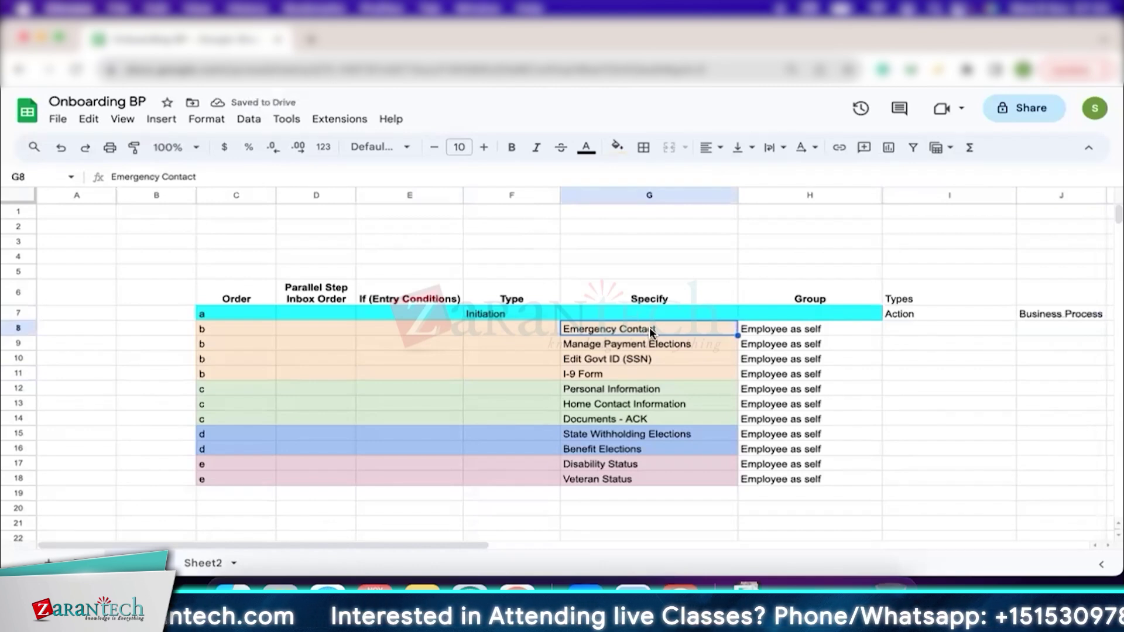
pyautogui.click(656, 345)
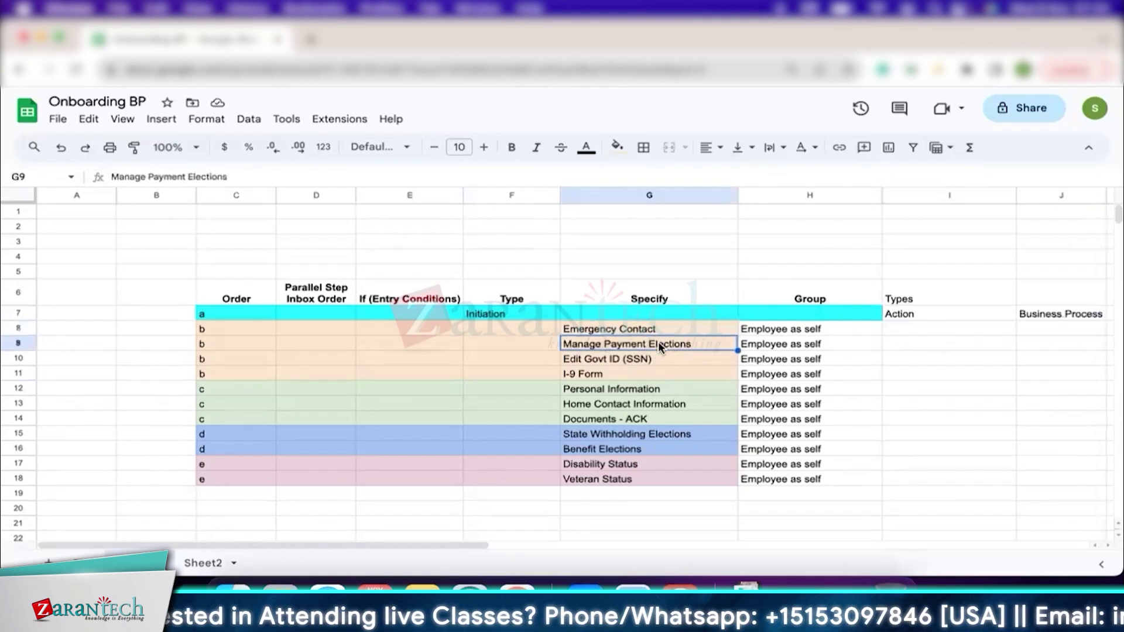
pyautogui.click(643, 355)
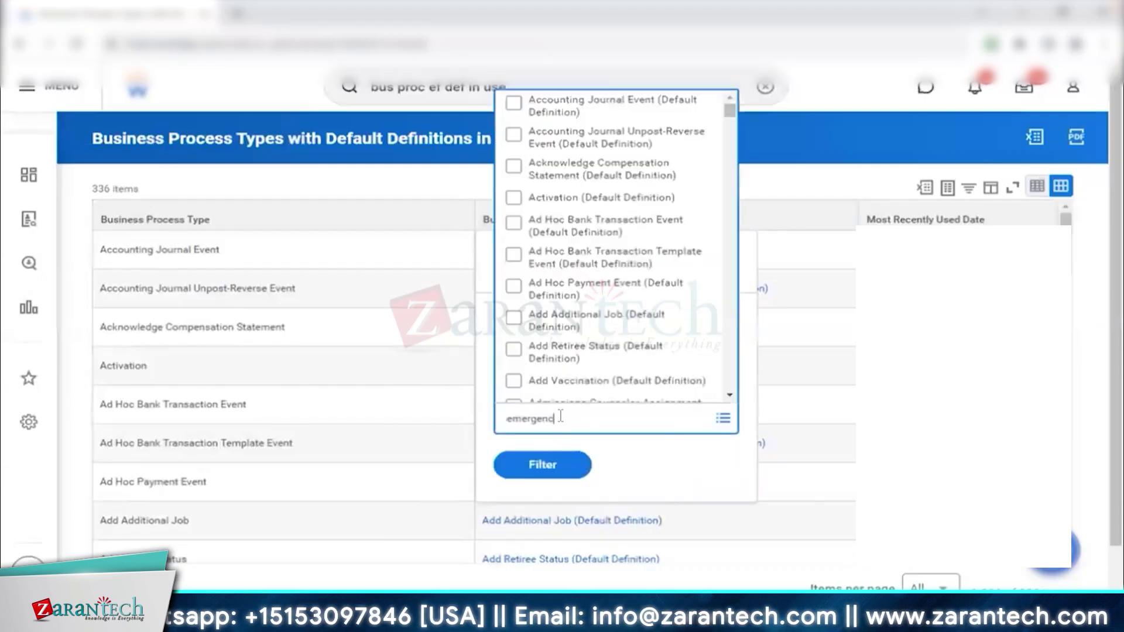
# - In the Workday default definitions report, add Change Emergency Contacts, Home Contact Change and Personal Information Change to the Business Process Definition filter
pyautogui.write('y')
pyautogui.press('Return')
pyautogui.write('home')
pyautogui.press('Return')
pyautogui.write('person')
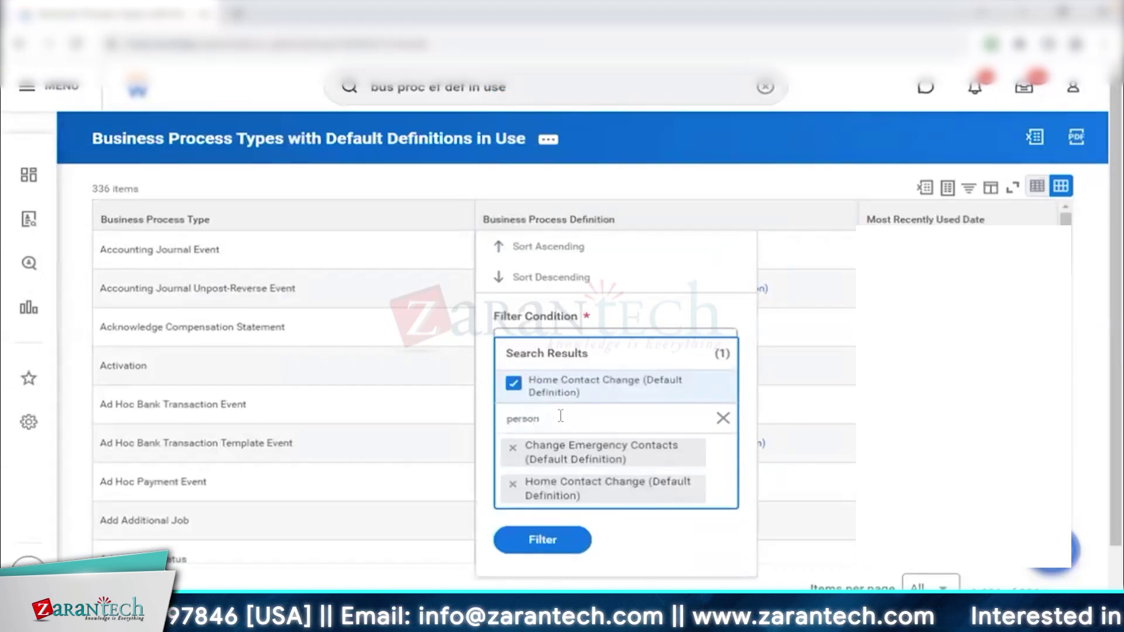
pyautogui.press('Return')
# - Search the filter values for i-9 and include both Amend Form I-9 and Complete Form I-9
pyautogui.write('i-9')
pyautogui.press('Return')
pyautogui.click(594, 388)
pyautogui.click(595, 366)
# - Add the Change Benefits and Payment Election Enrollment Event definitions to the filter values
pyautogui.click(574, 419)
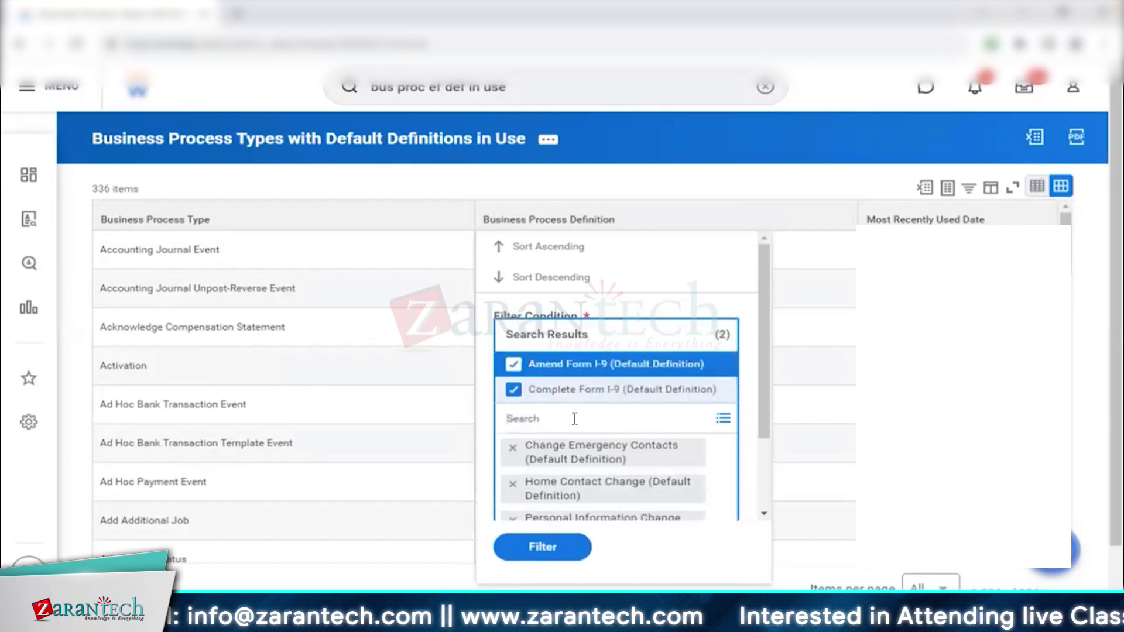
pyautogui.write('benefit')
pyautogui.press('Return')
pyautogui.click(586, 326)
pyautogui.click(574, 419)
pyautogui.write('payment')
pyautogui.press('Return')
pyautogui.write('ele')
pyautogui.press('Return')
pyautogui.press('Return')
# - Add Edit Government IDs and Edit Other IDs to the filter values and apply the filter to the report
pyautogui.write('govt id')
pyautogui.press('Return')
pyautogui.write('edit id')
pyautogui.press('Return')
pyautogui.click(585, 331)
pyautogui.click(585, 389)
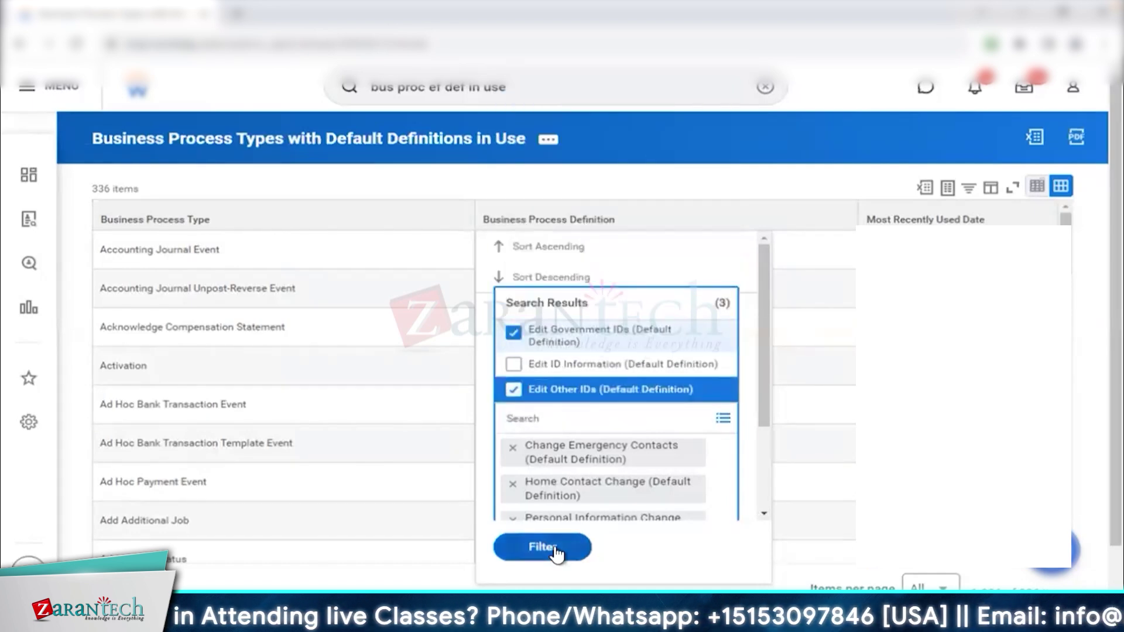
pyautogui.click(555, 549)
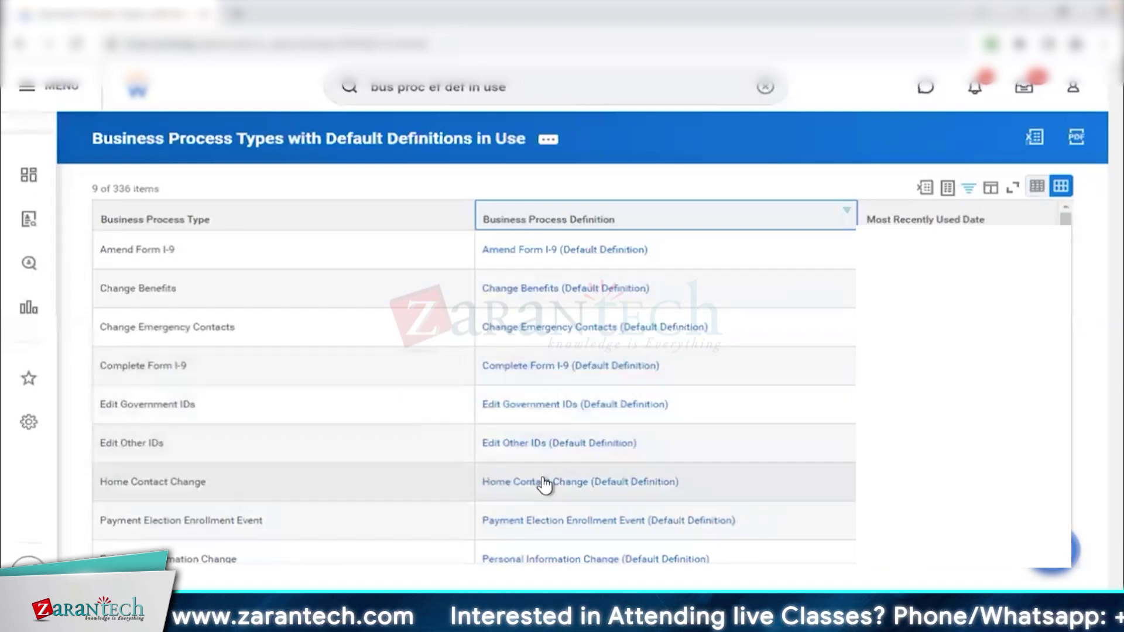
# - Switch to the Onboarding BP spreadsheet and review the tasks listed under Specify against the Action type's Business Process note
pyautogui.scroll(-1, 544, 486)
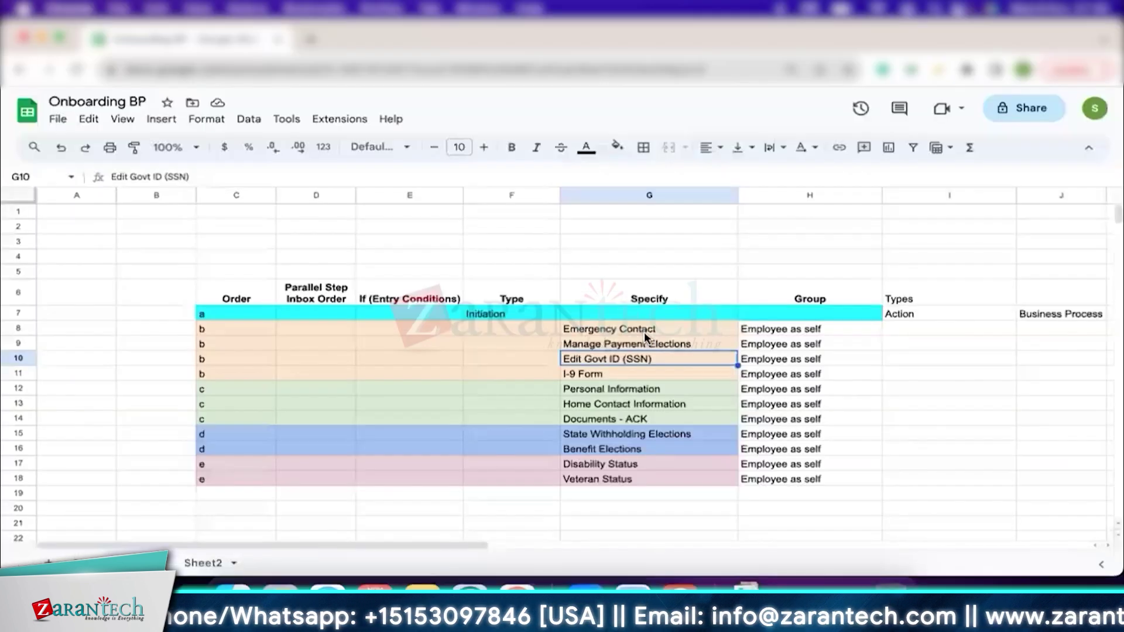
pyautogui.moveTo(644, 332); pyautogui.dragTo(659, 482)
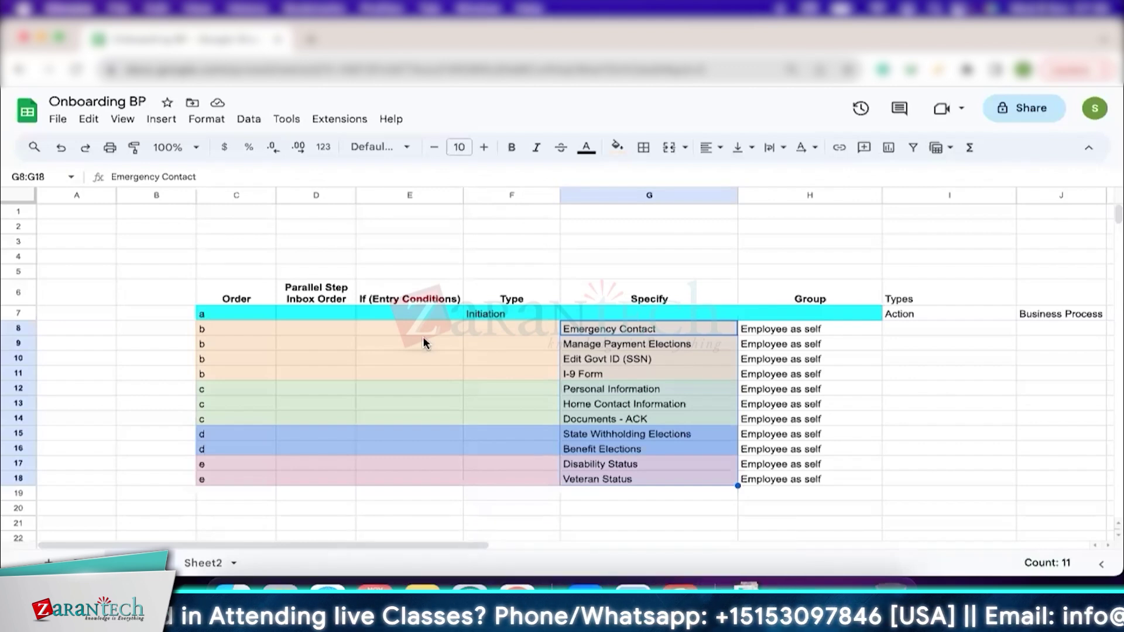
pyautogui.moveTo(925, 314); pyautogui.dragTo(1068, 314)
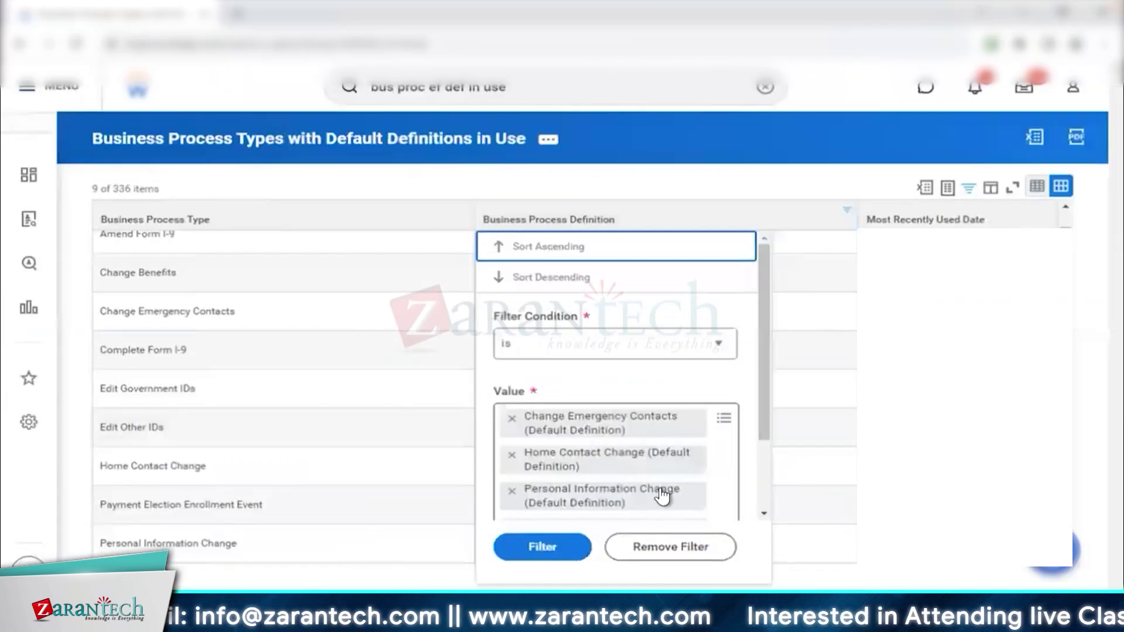
# - Return to Workday and add the Onboarding default definition to the Business Process Definition filter, applying it to the report
pyautogui.click(724, 498)
pyautogui.write('onbo')
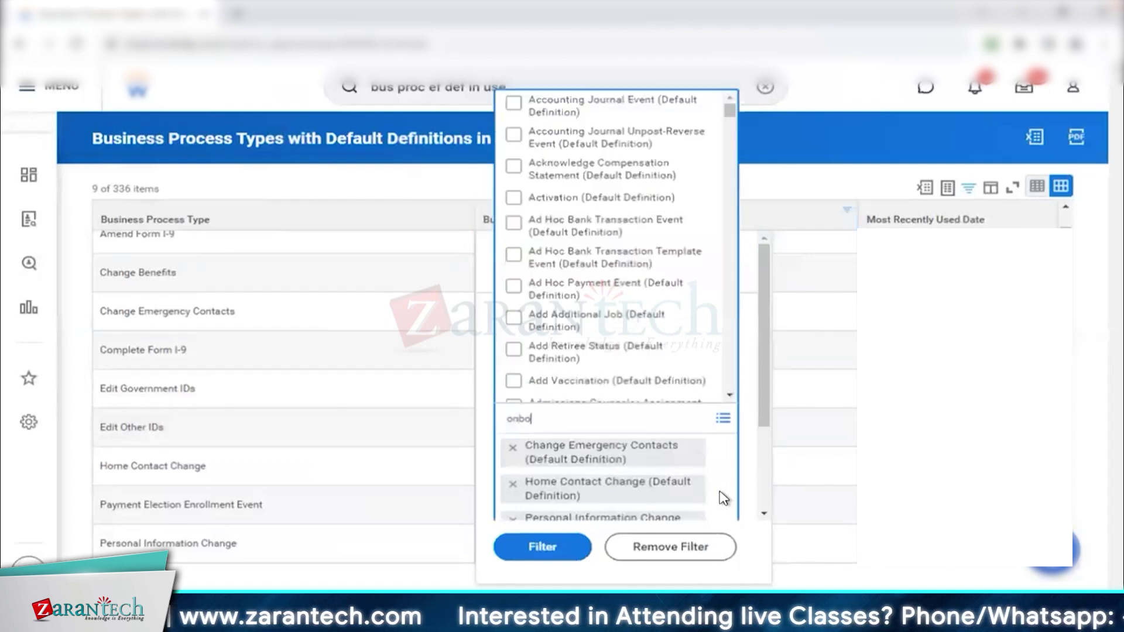
pyautogui.click(615, 370)
pyautogui.click(553, 545)
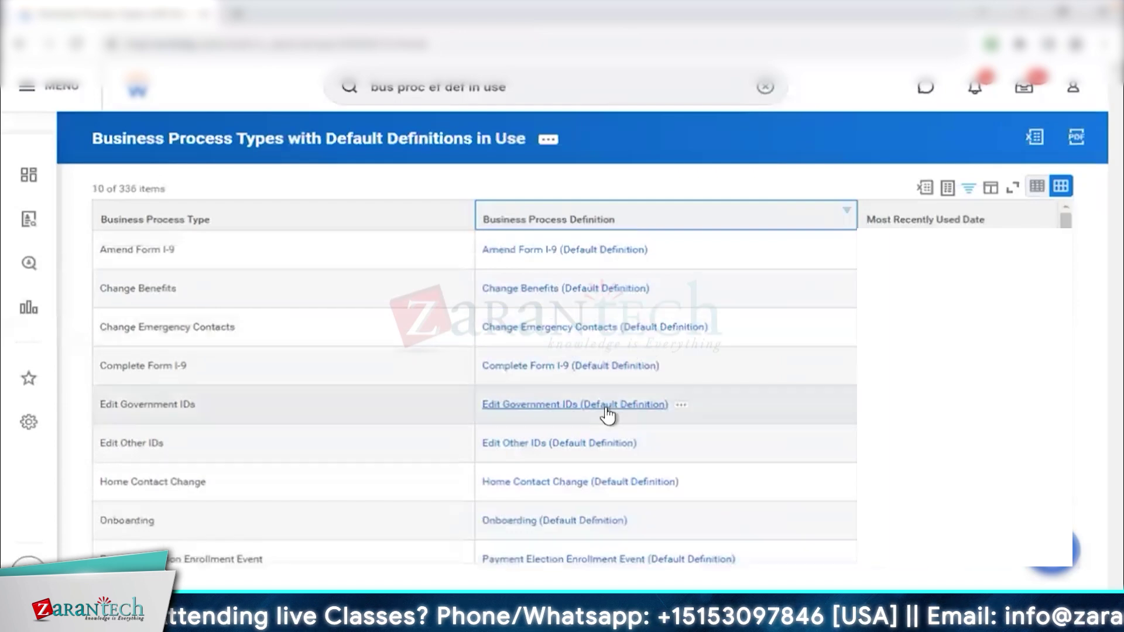
# - Open the Onboarding default definition in a separate browser tab and show its allowed actions by role
pyautogui.scroll(-1, 608, 413)
pyautogui.scroll(-1, 609, 413)
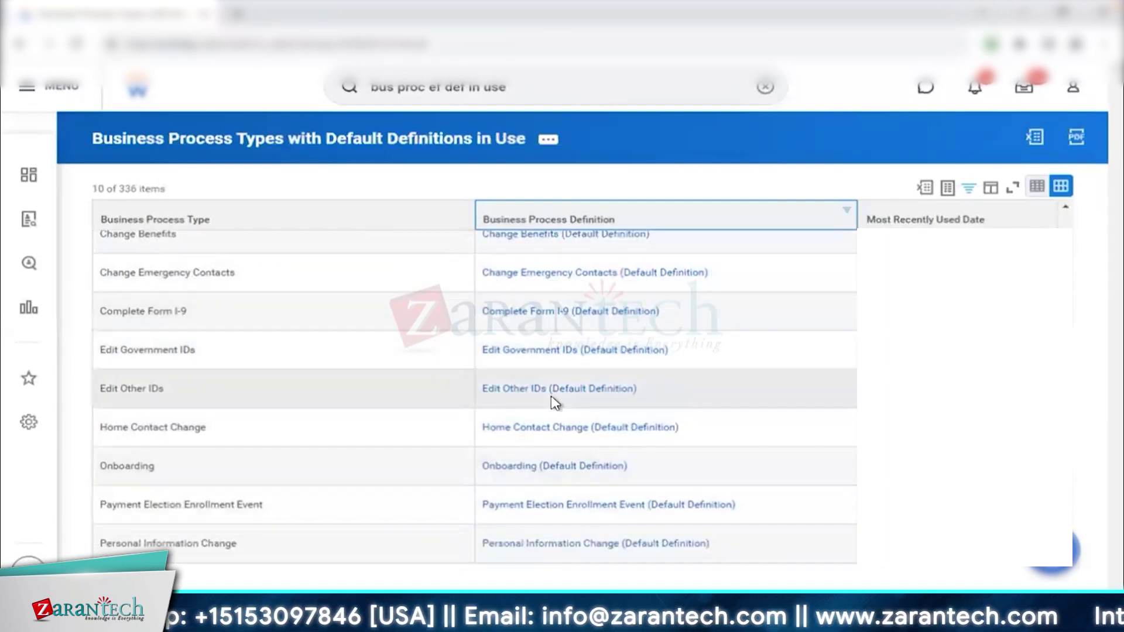
pyautogui.scroll(2, 553, 404)
pyautogui.rightClick(544, 525)
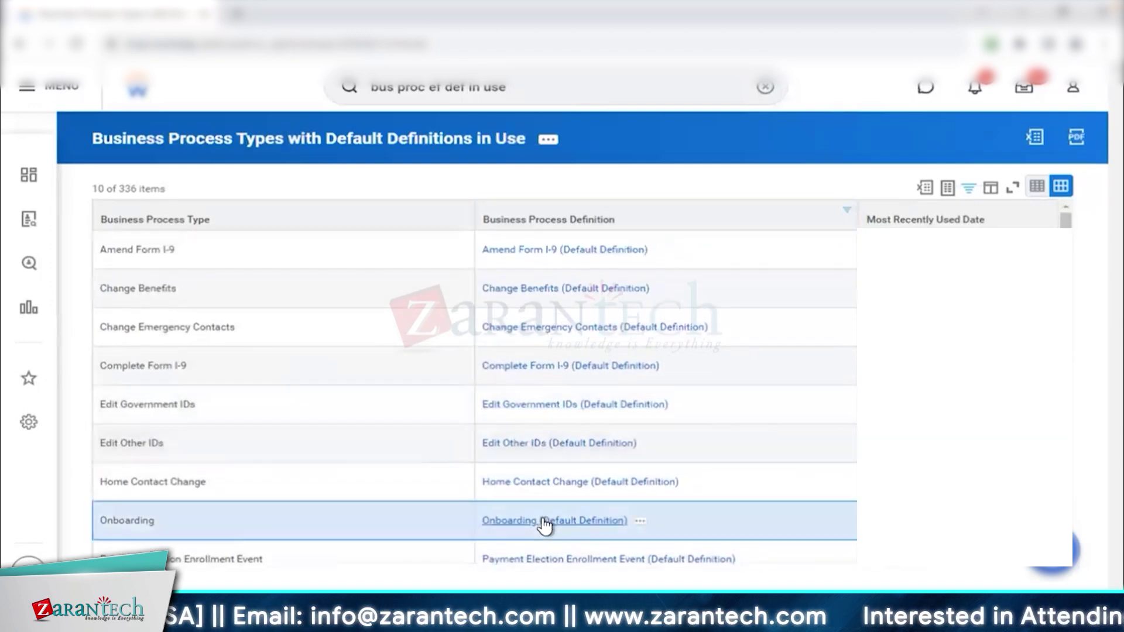
pyautogui.click(625, 404)
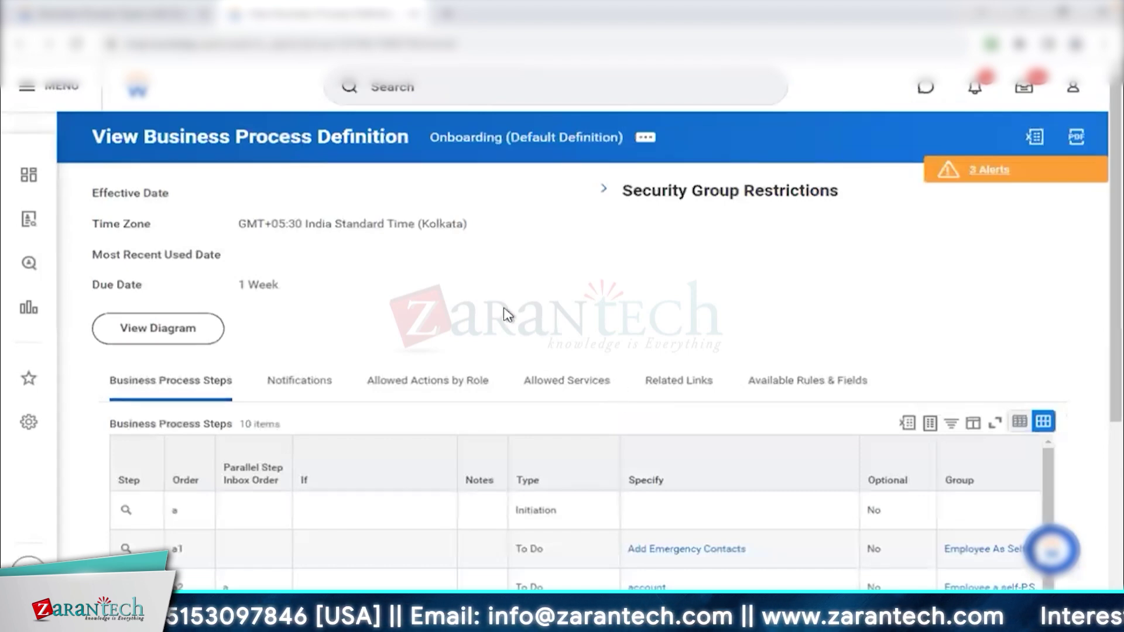
pyautogui.click(358, 387)
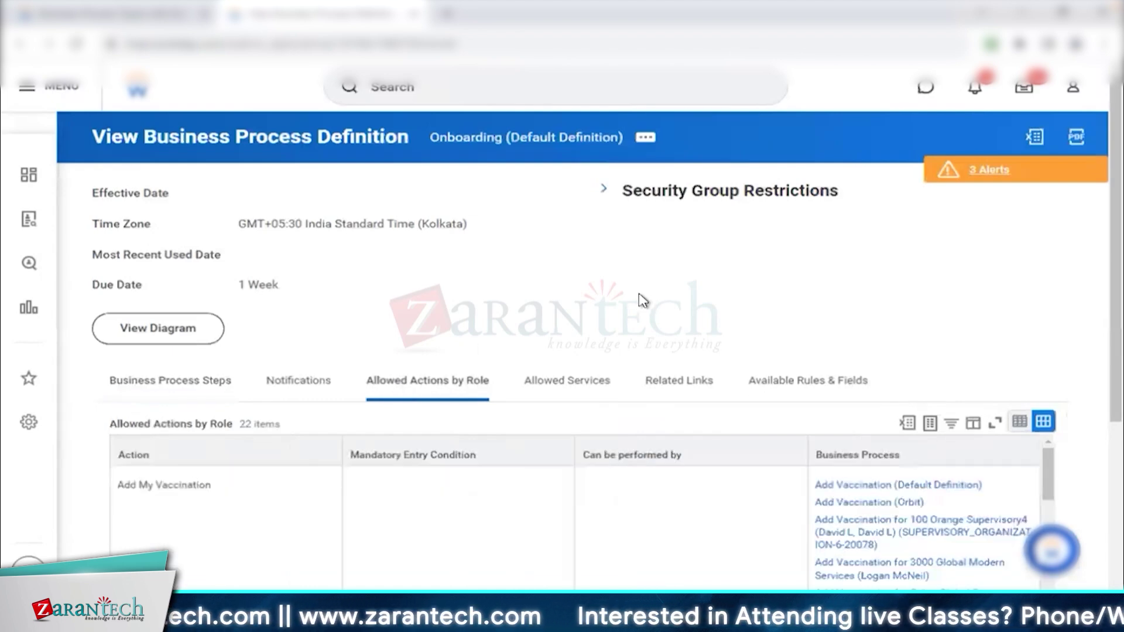
# - Start a filter on the Action column of the allowed actions with Change Emergency Contacts as its value
pyautogui.scroll(-2, 643, 300)
pyautogui.moveTo(123, 392); pyautogui.dragTo(189, 404)
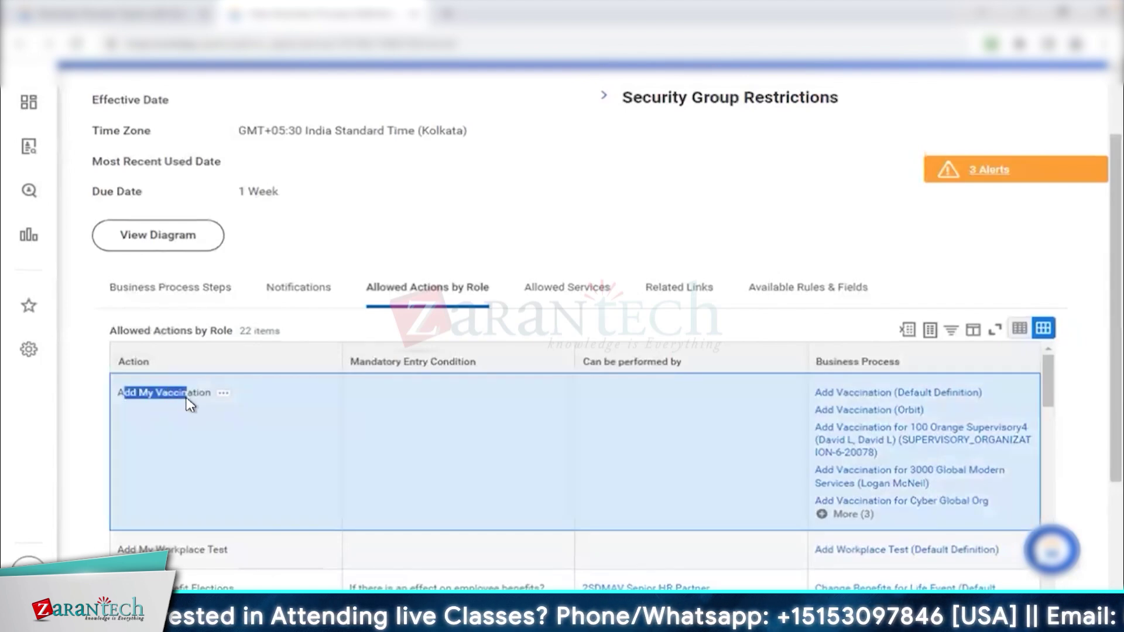
pyautogui.click(284, 361)
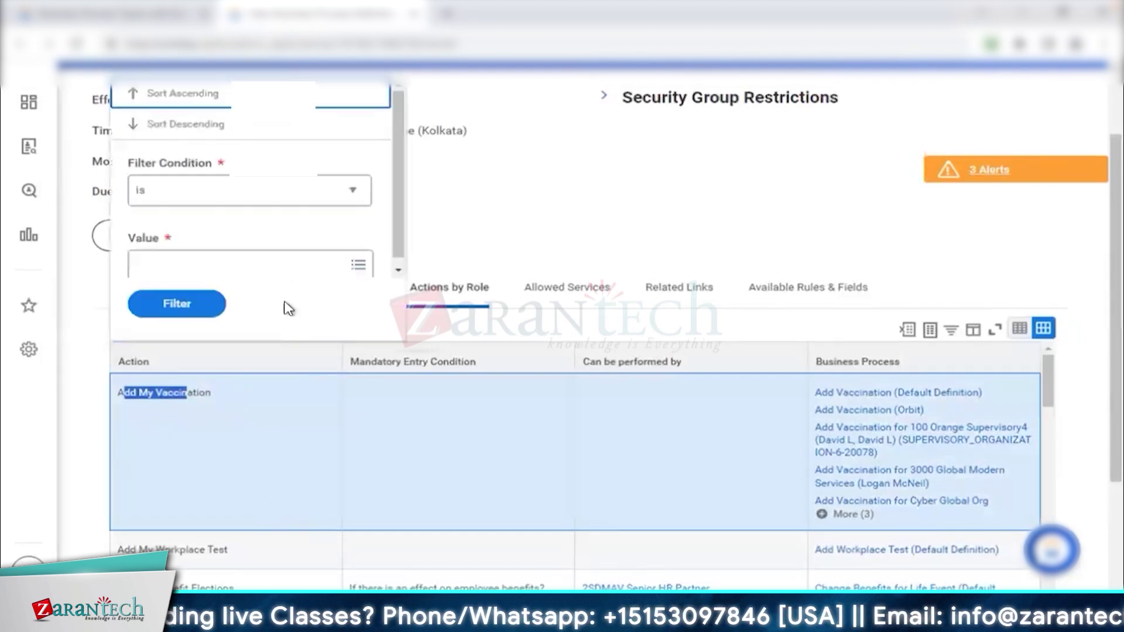
pyautogui.click(264, 262)
pyautogui.write('emerg')
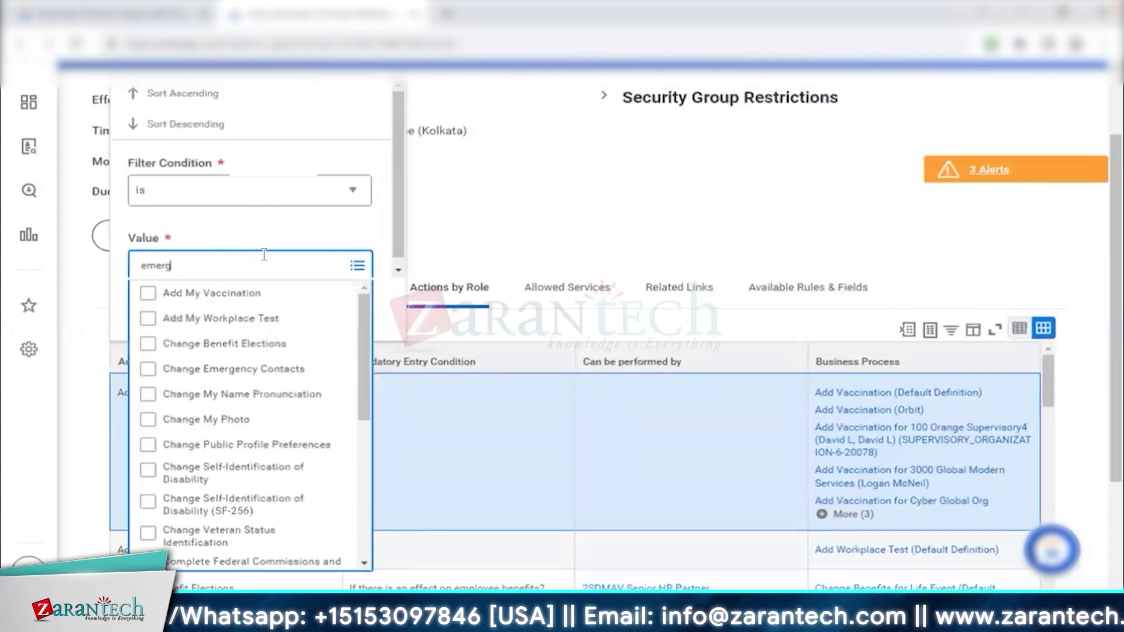
pyautogui.press('Return')
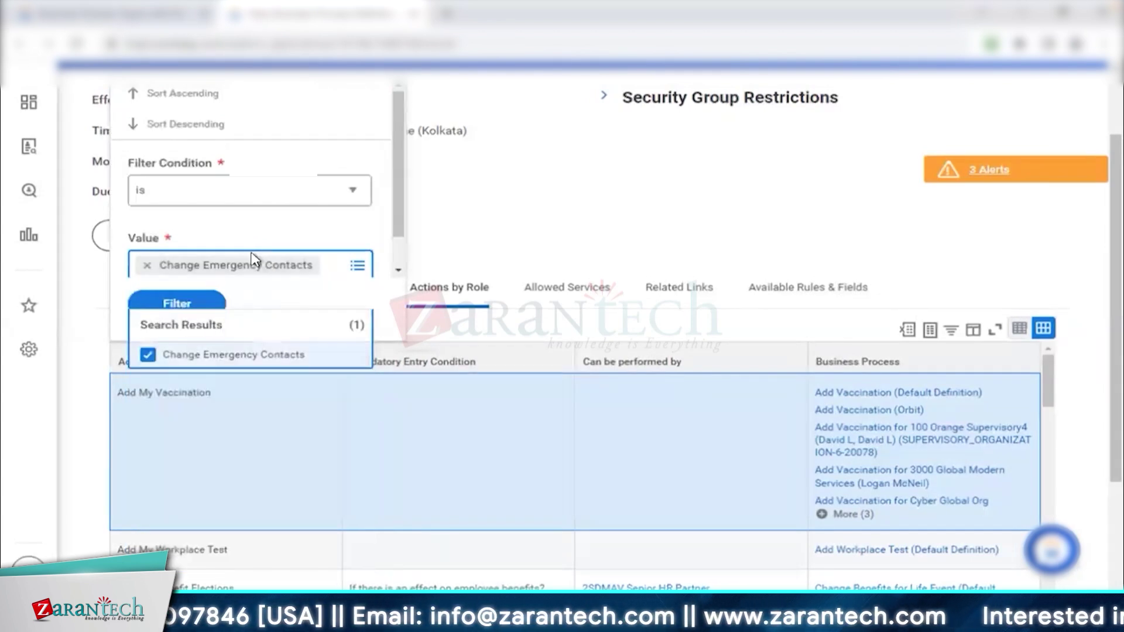
# - Add Change Benefit Elections and Manage Payment Elections to the Action filter values and apply the filter
pyautogui.click(310, 281)
pyautogui.click(338, 273)
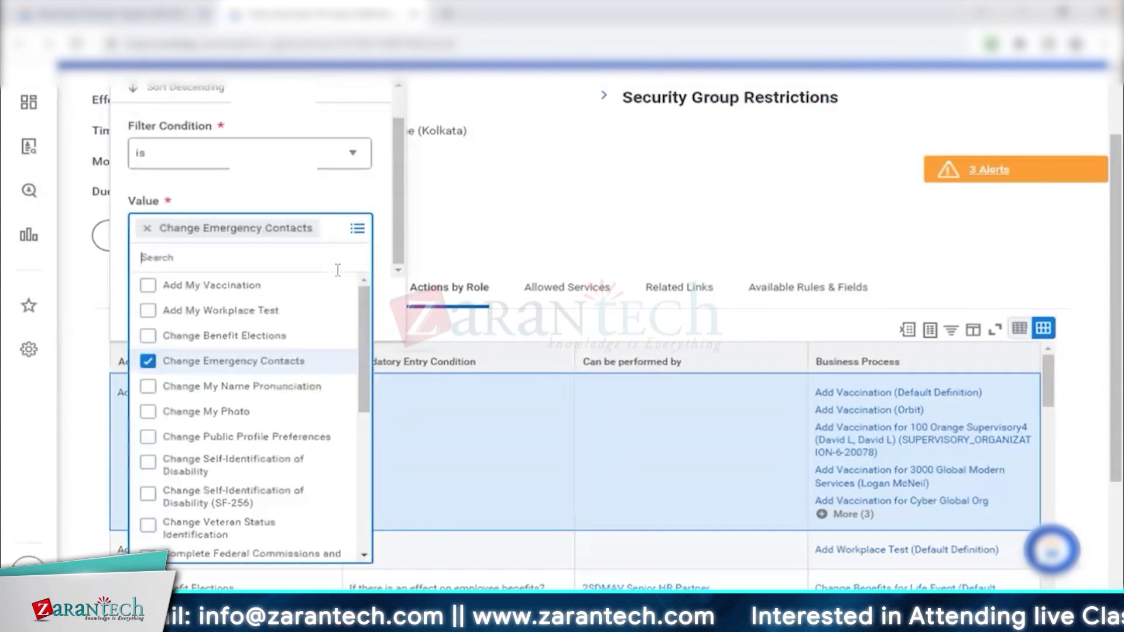
pyautogui.write('benefit')
pyautogui.press('Return')
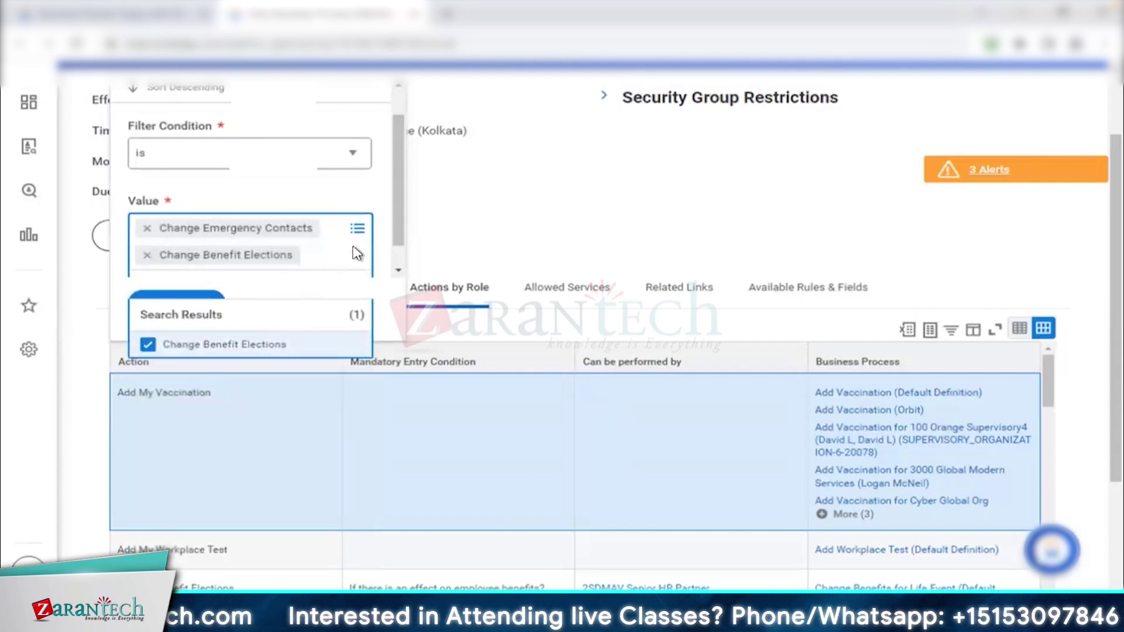
pyautogui.click(344, 230)
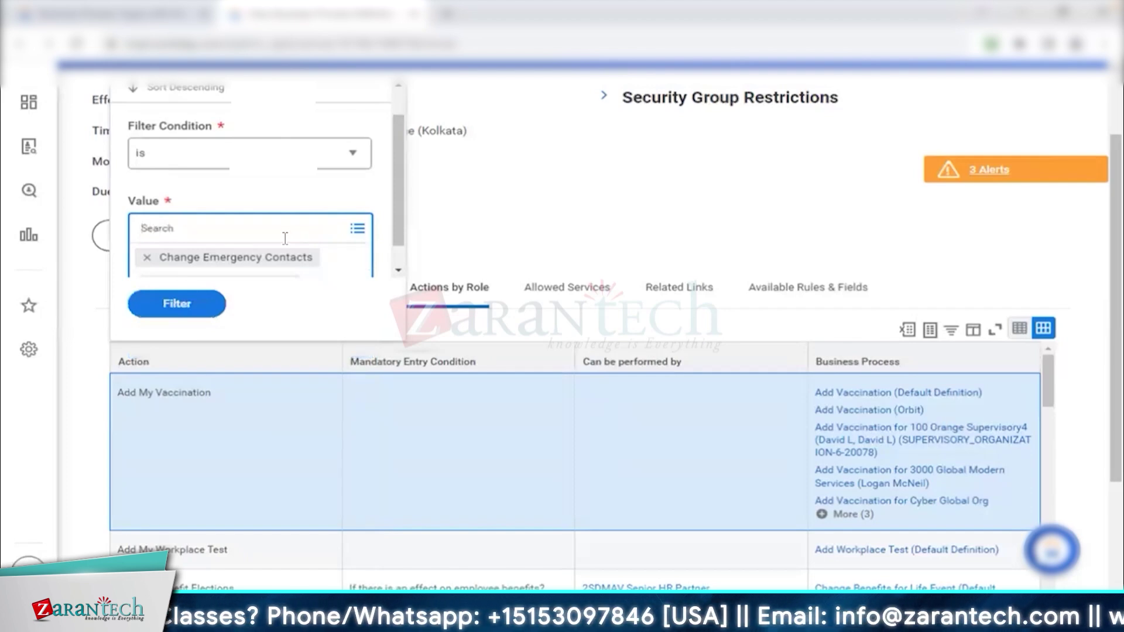
pyautogui.write('payment')
pyautogui.press('Return')
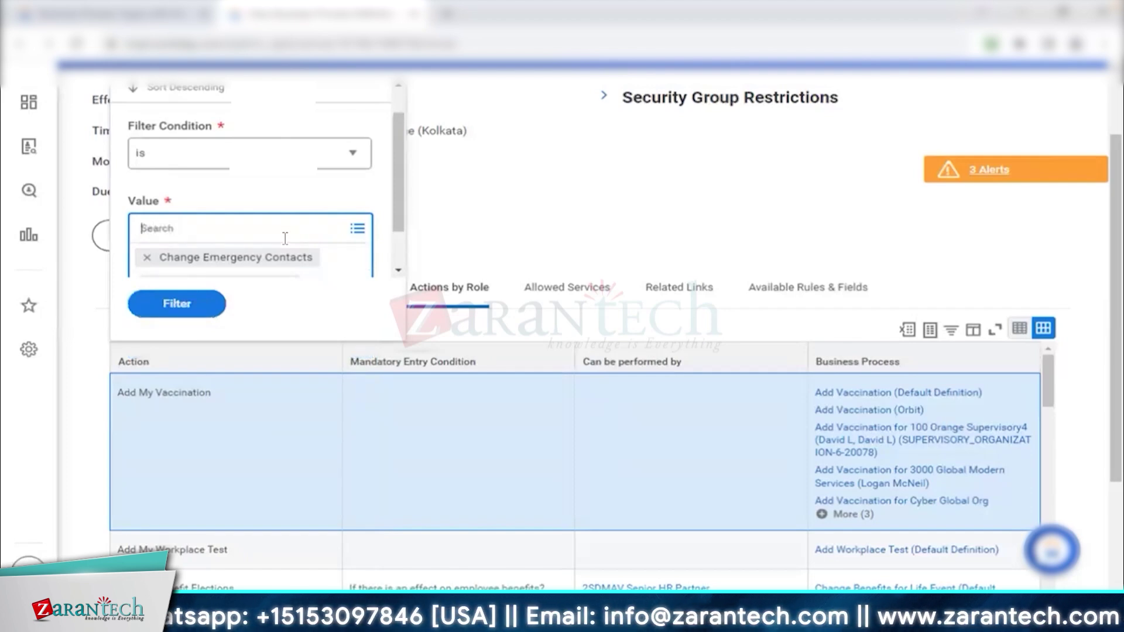
pyautogui.click(176, 303)
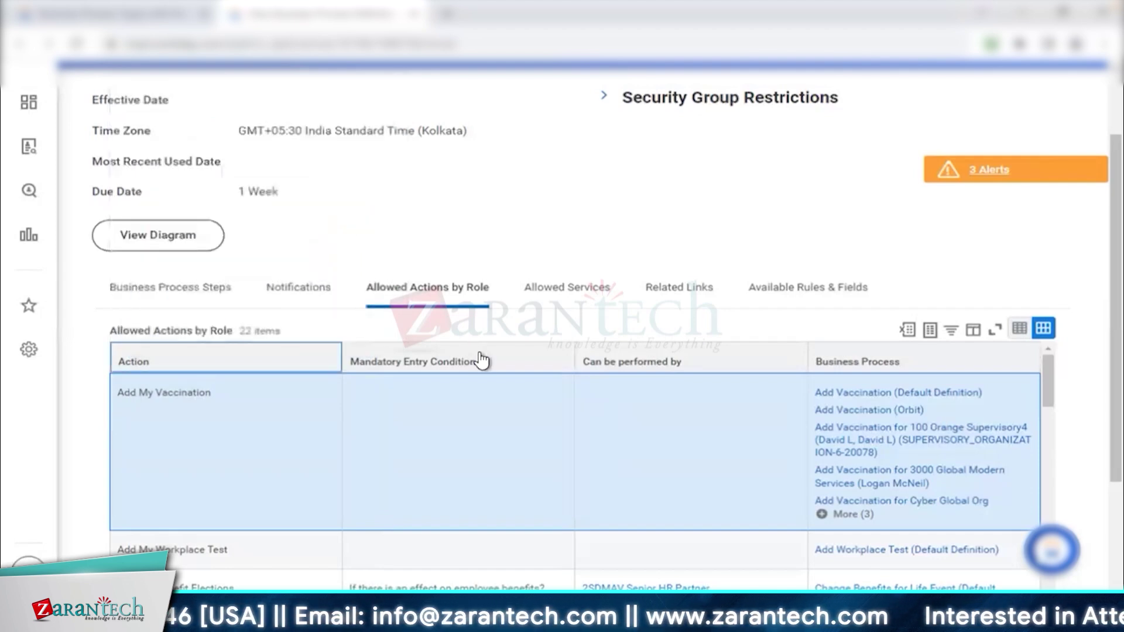
# - Examine the filtered allowed actions for benefit elections, emergency contacts and payment elections, with their permitted roles and business processes
pyautogui.scroll(-3, 273, 485)
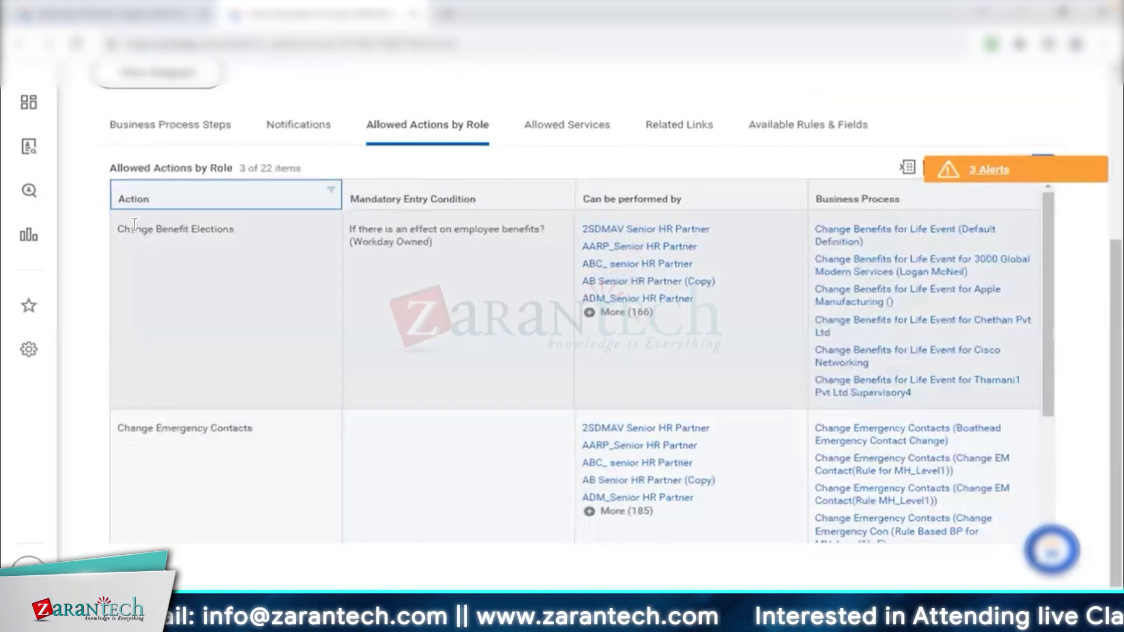
pyautogui.moveTo(130, 230); pyautogui.dragTo(190, 230)
pyautogui.moveTo(147, 430); pyautogui.dragTo(217, 430)
pyautogui.scroll(-3, 220, 429)
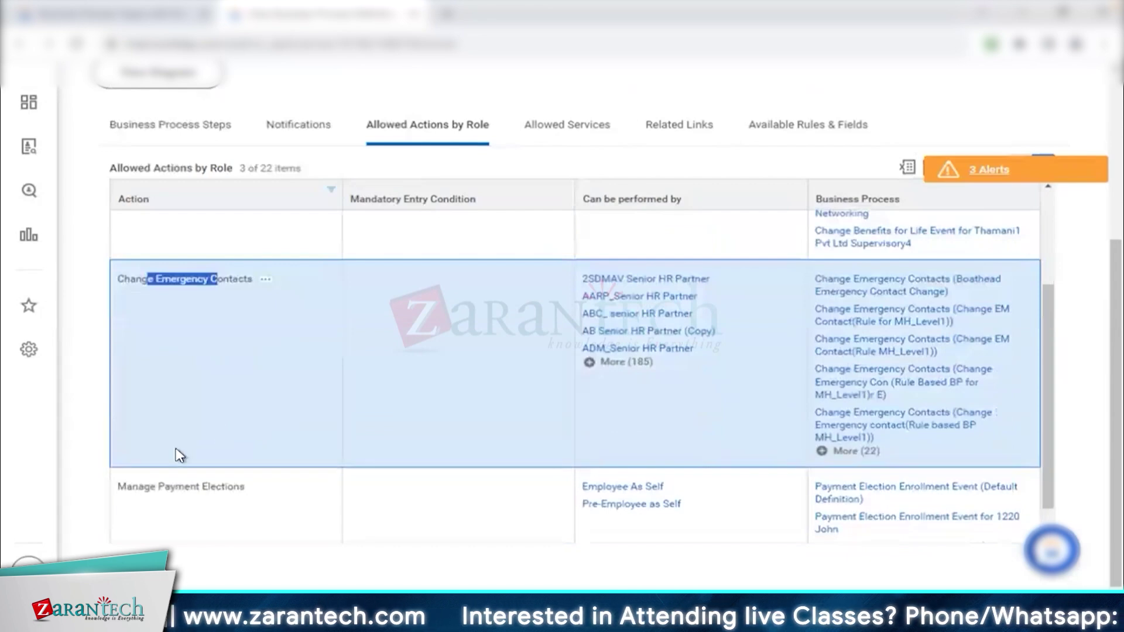
pyautogui.moveTo(136, 488); pyautogui.dragTo(223, 488)
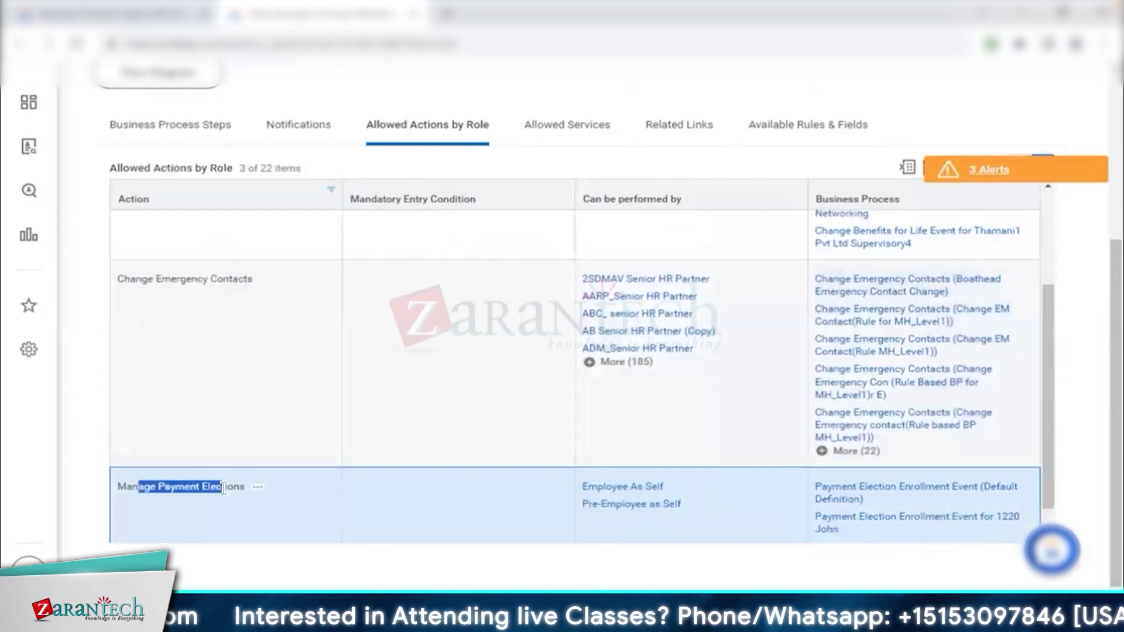
pyautogui.scroll(3, 328, 408)
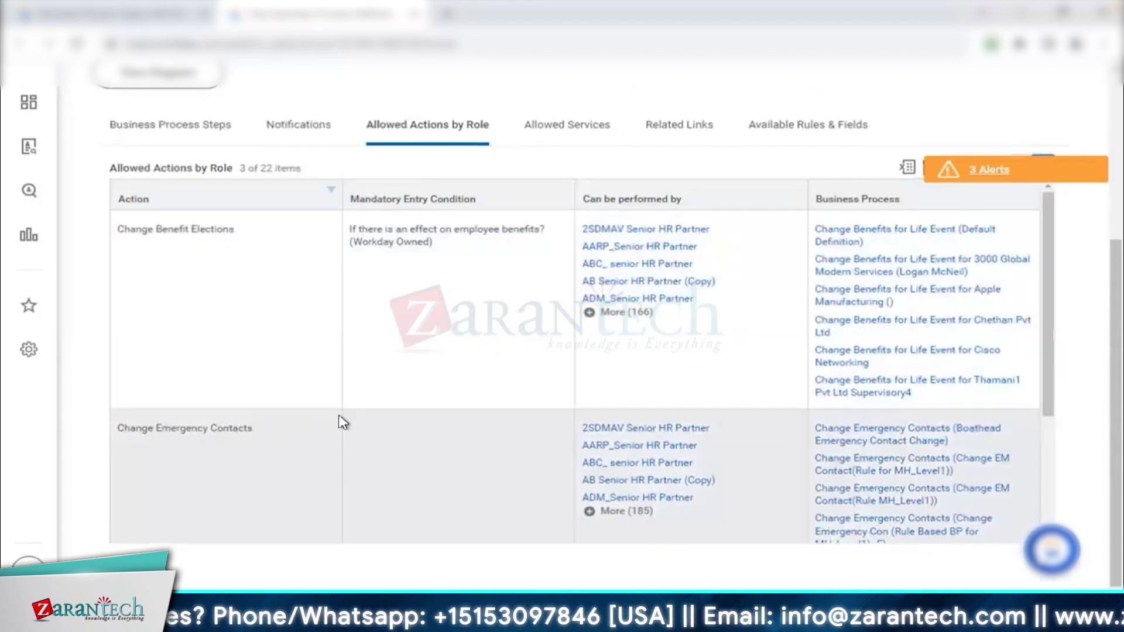
pyautogui.click(429, 131)
pyautogui.moveTo(431, 134); pyautogui.dragTo(498, 134)
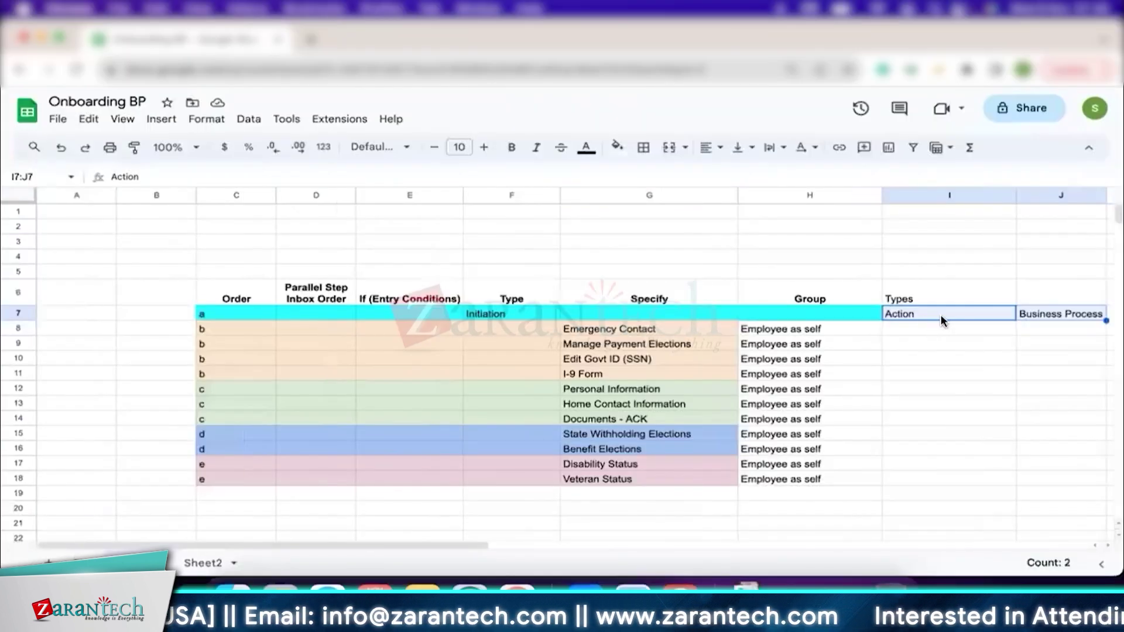
# - In the Onboarding BP spreadsheet, review the Action type note and the tasks from Emergency Contact to Veteran Status
pyautogui.click(1063, 312)
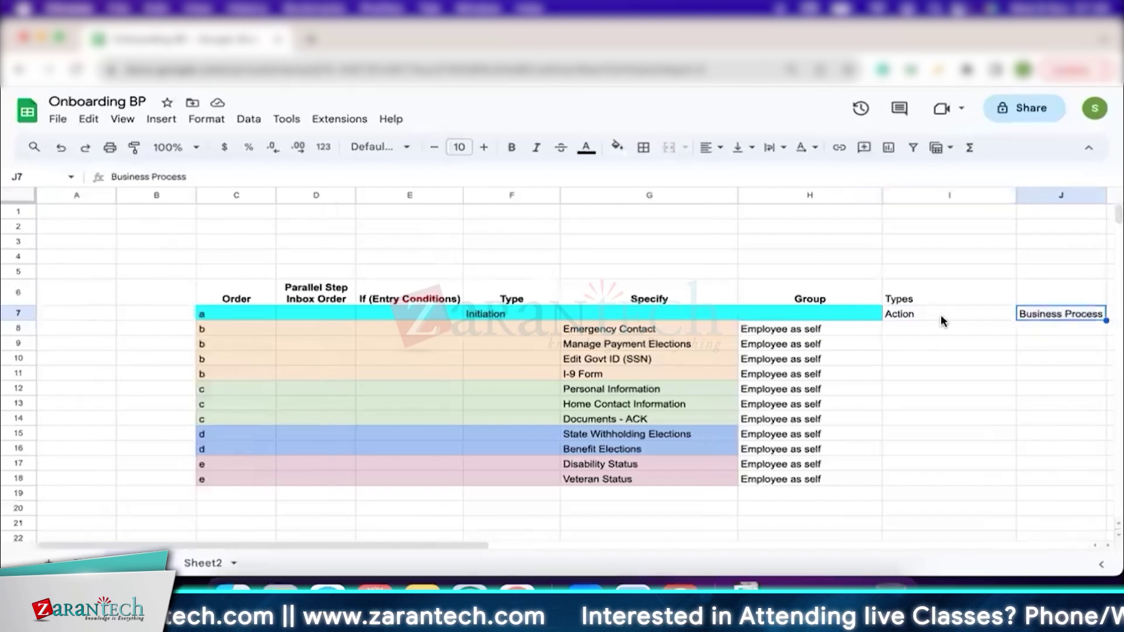
pyautogui.click(668, 329)
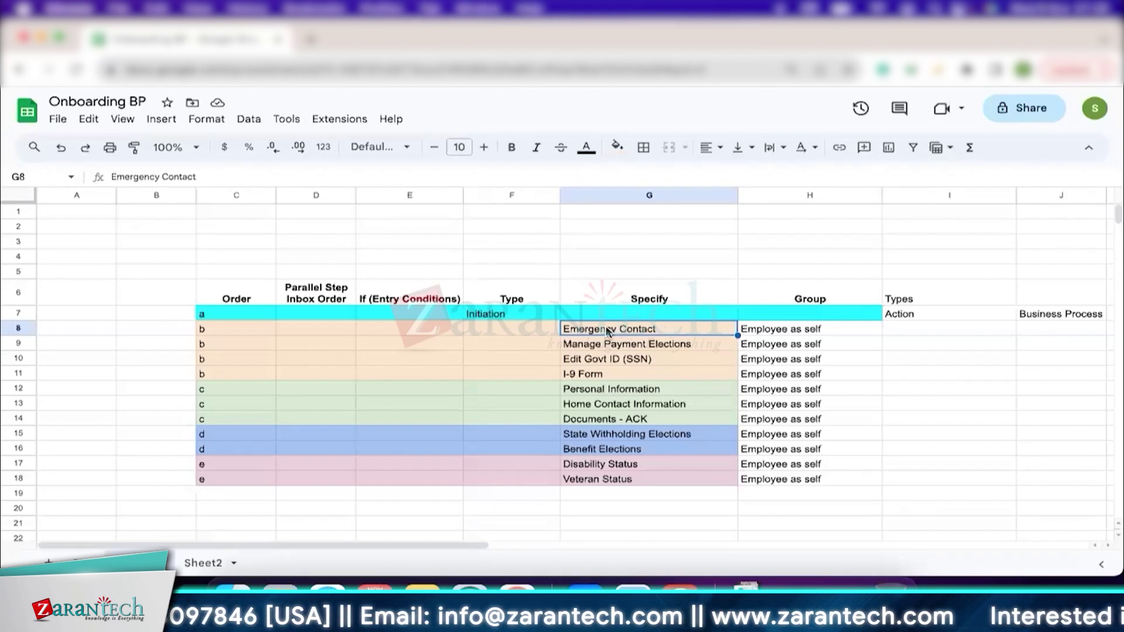
pyautogui.click(20, 322)
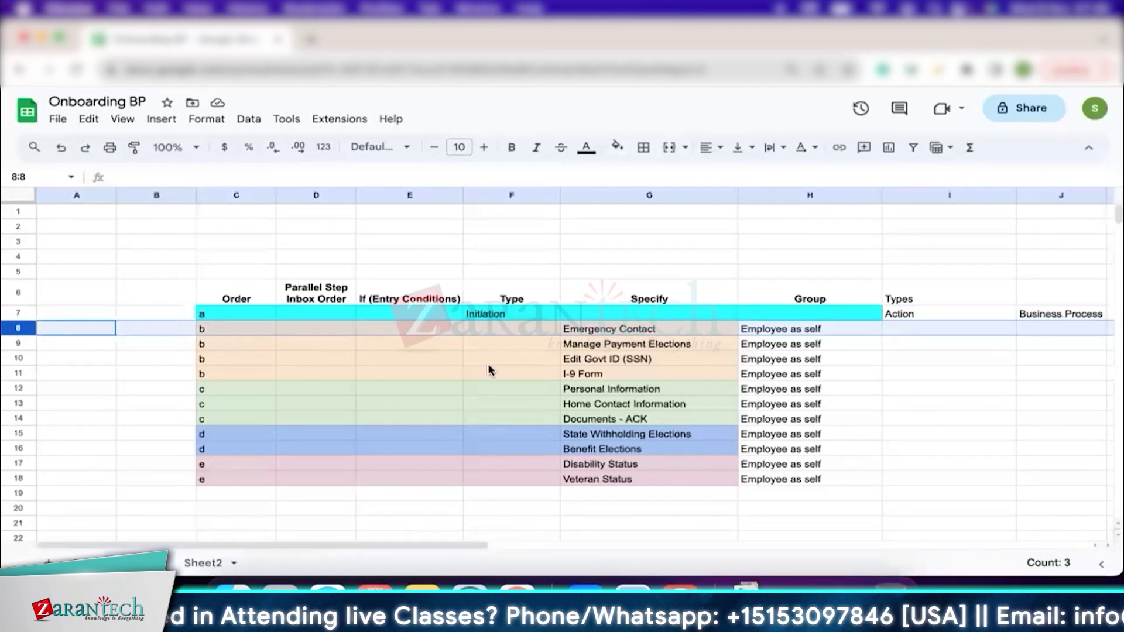
pyautogui.moveTo(647, 331); pyautogui.dragTo(673, 479)
pyautogui.click(983, 313)
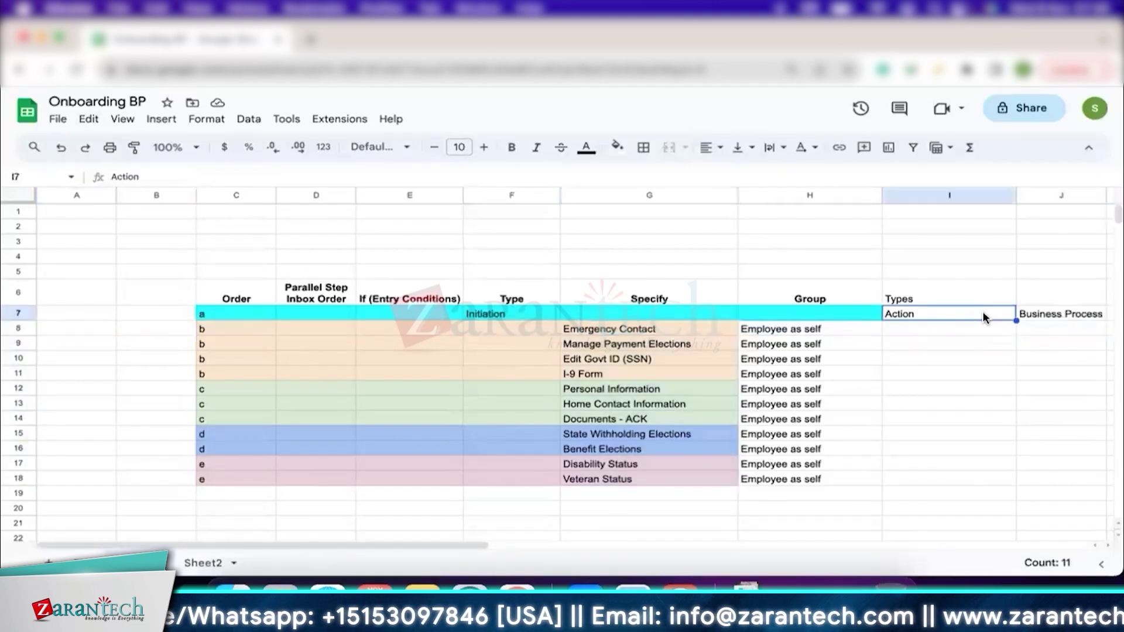
# - Add a Tasks entry below Action in the Types list, with the description Collection of Action Steps beside it
pyautogui.click(959, 331)
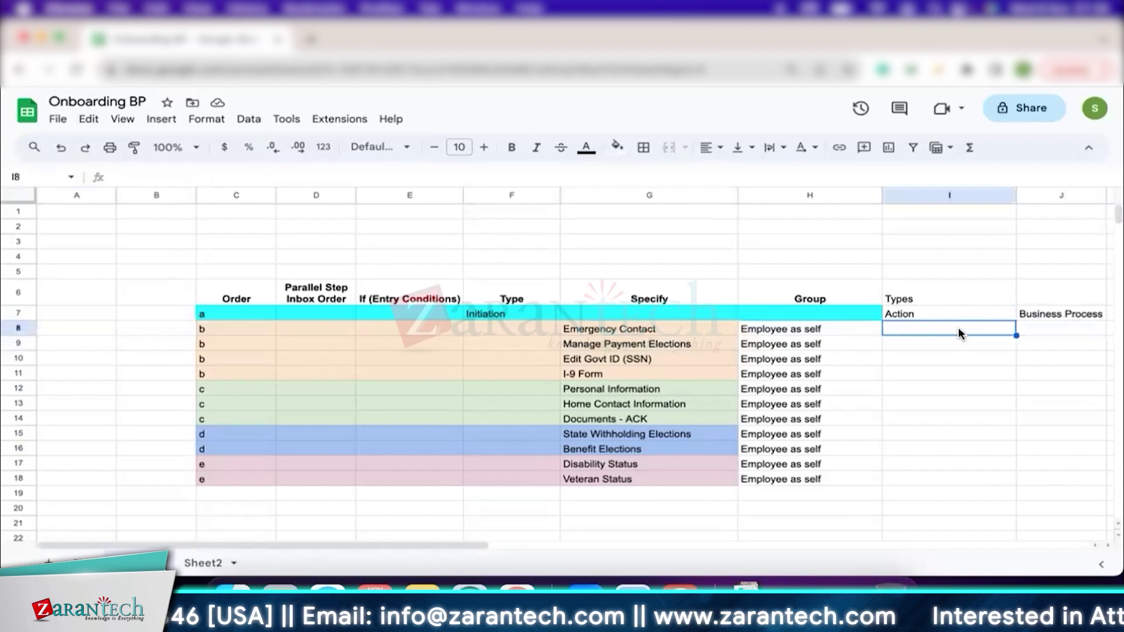
pyautogui.write('Tasks')
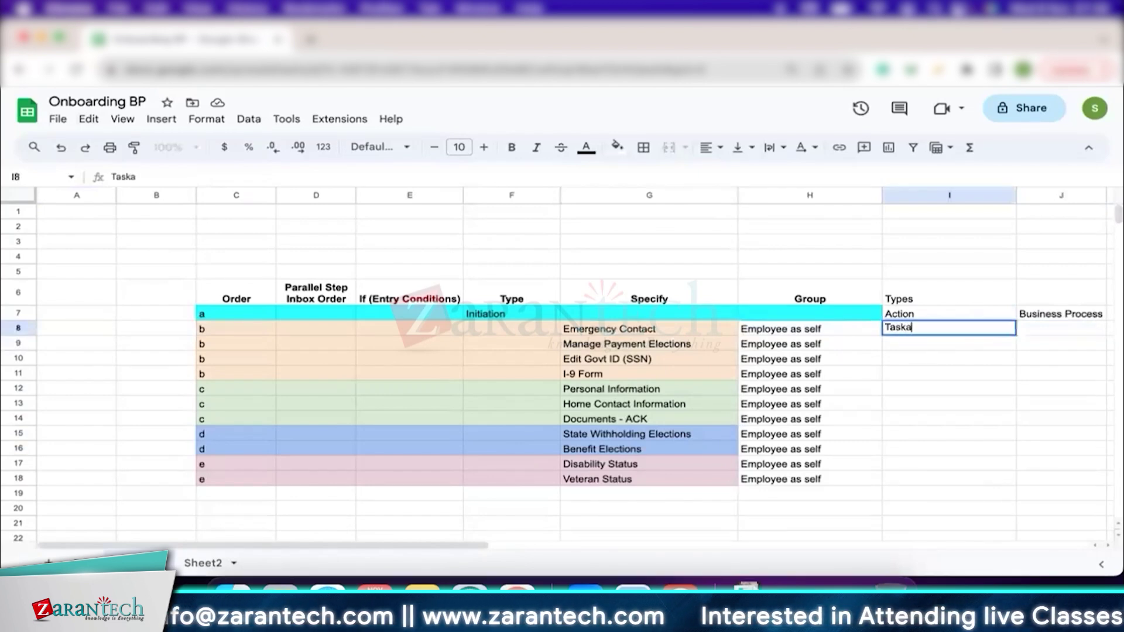
pyautogui.press('Tab')
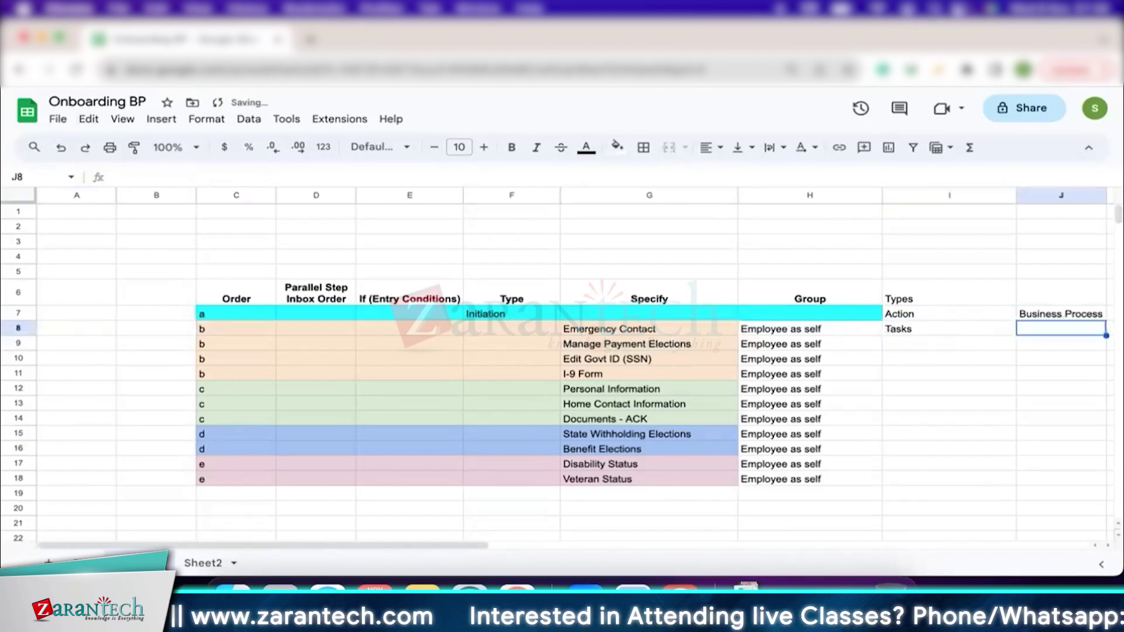
pyautogui.write('Collection ')
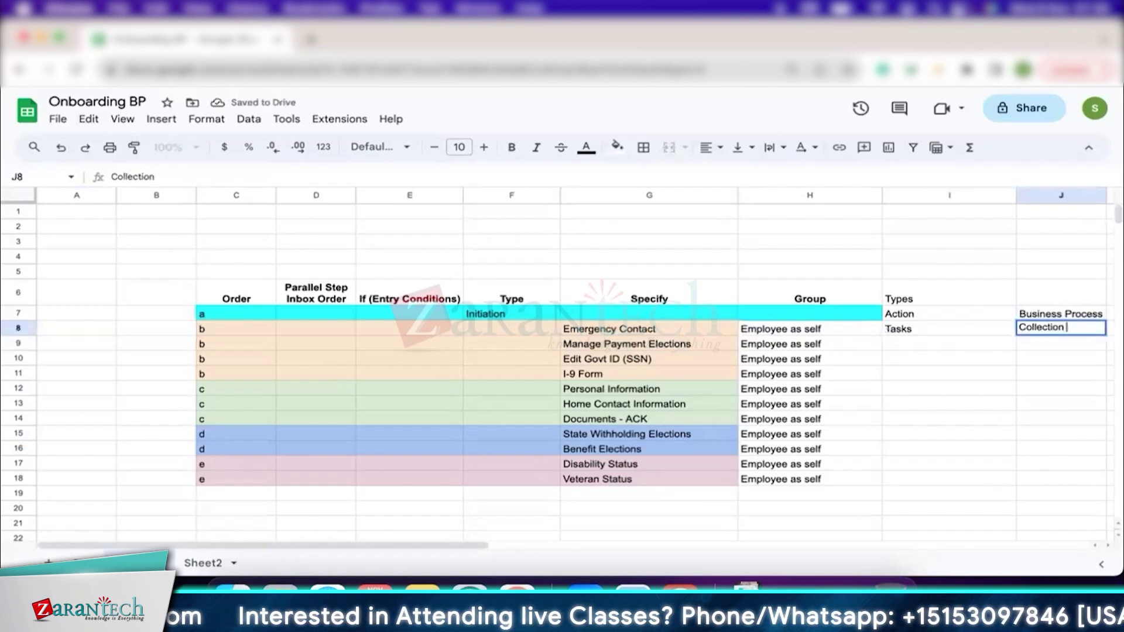
pyautogui.write('of Action Steps')
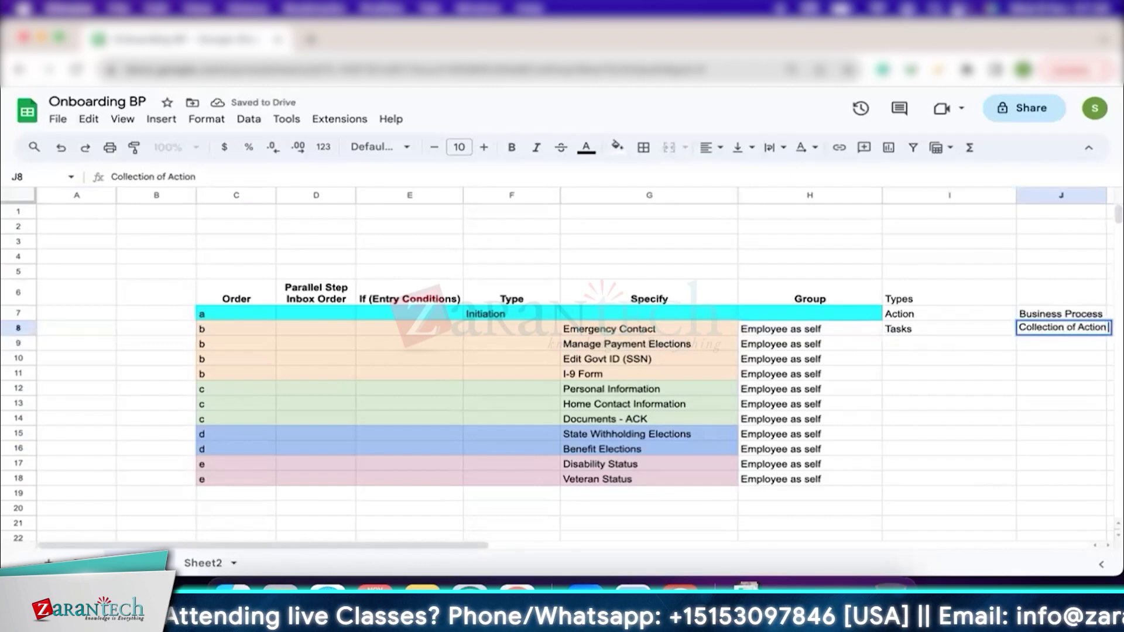
pyautogui.press('Return')
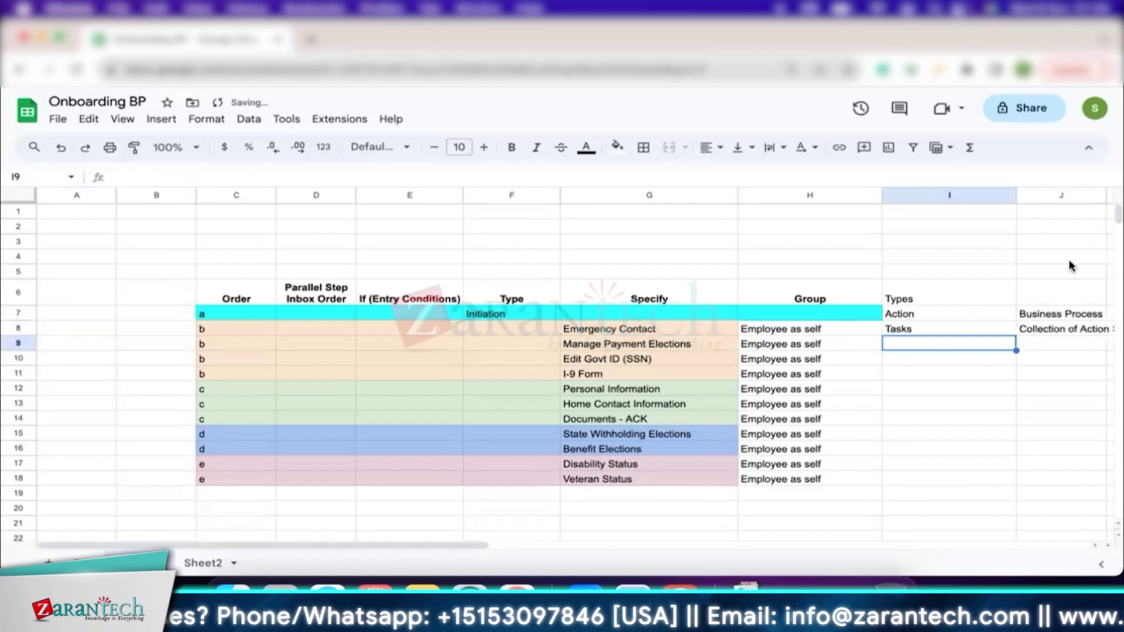
# - Fit the width of column J to its longest description
pyautogui.hscroll(2, 994, 374)
pyautogui.hscroll(2, 995, 375)
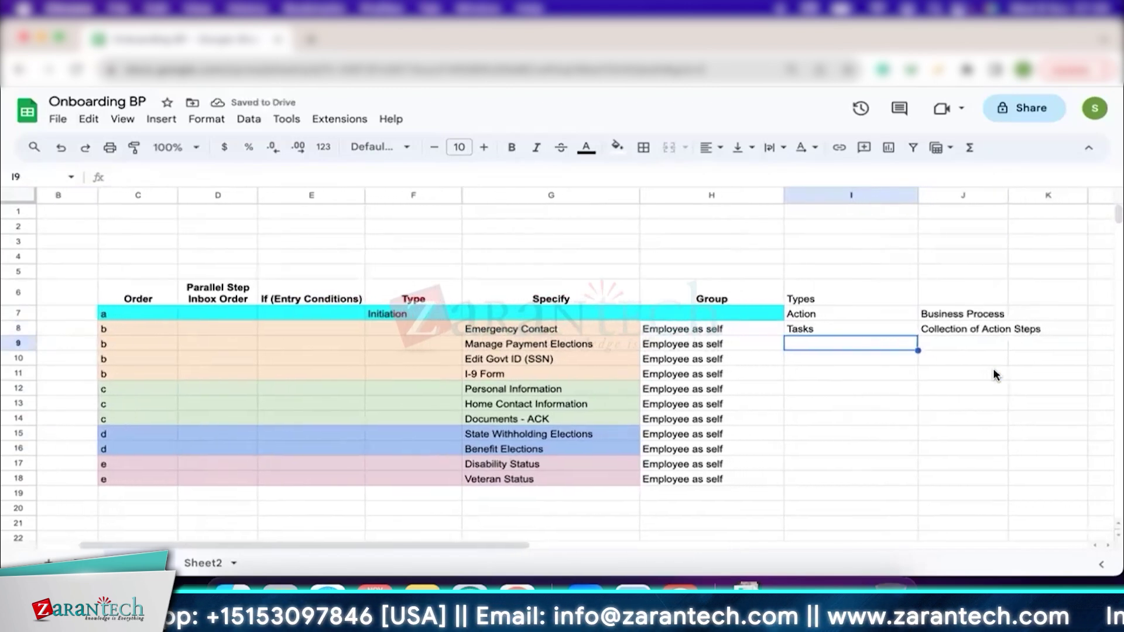
pyautogui.doubleClick(1005, 195)
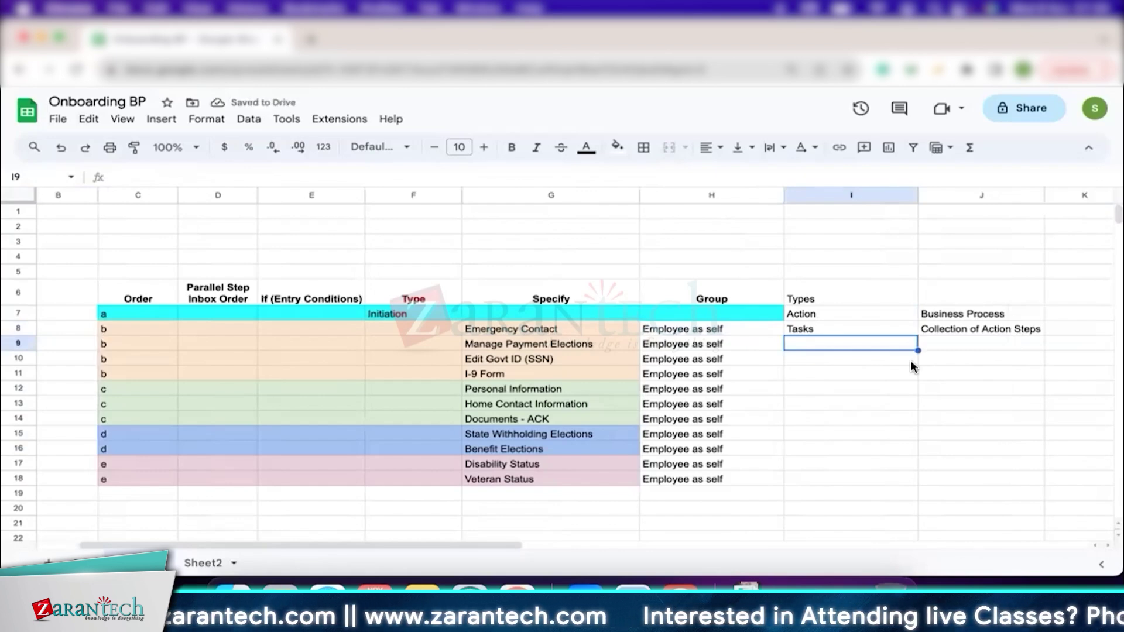
# - Insert a row below Home Contact Information and enter Legal Name Change in its Specify cell
pyautogui.click(854, 330)
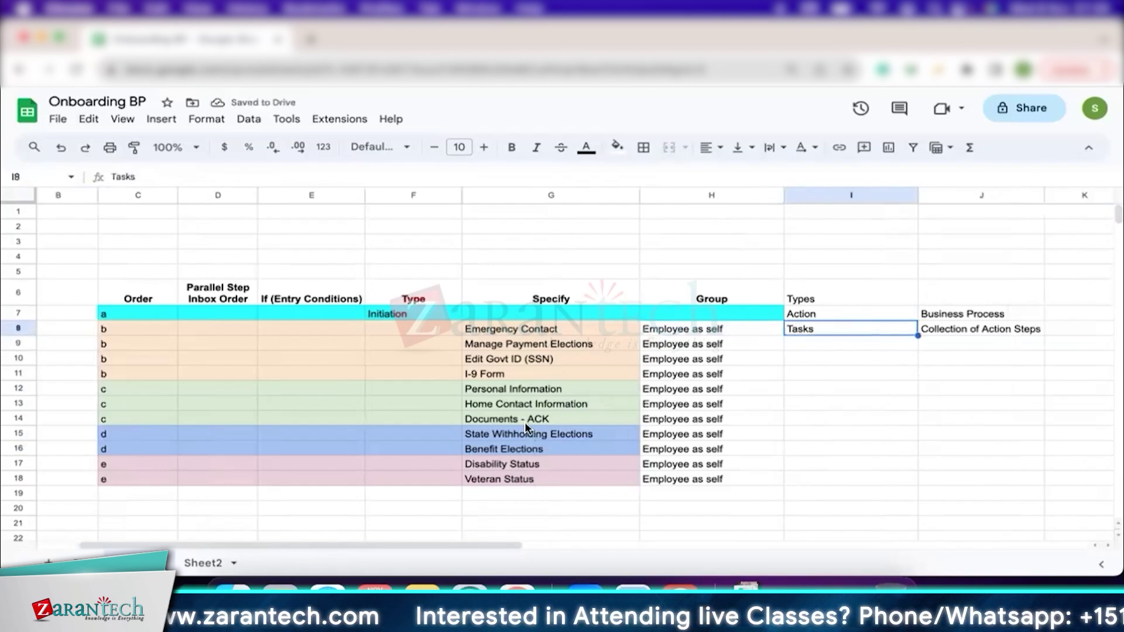
pyautogui.click(518, 389)
pyautogui.click(540, 404)
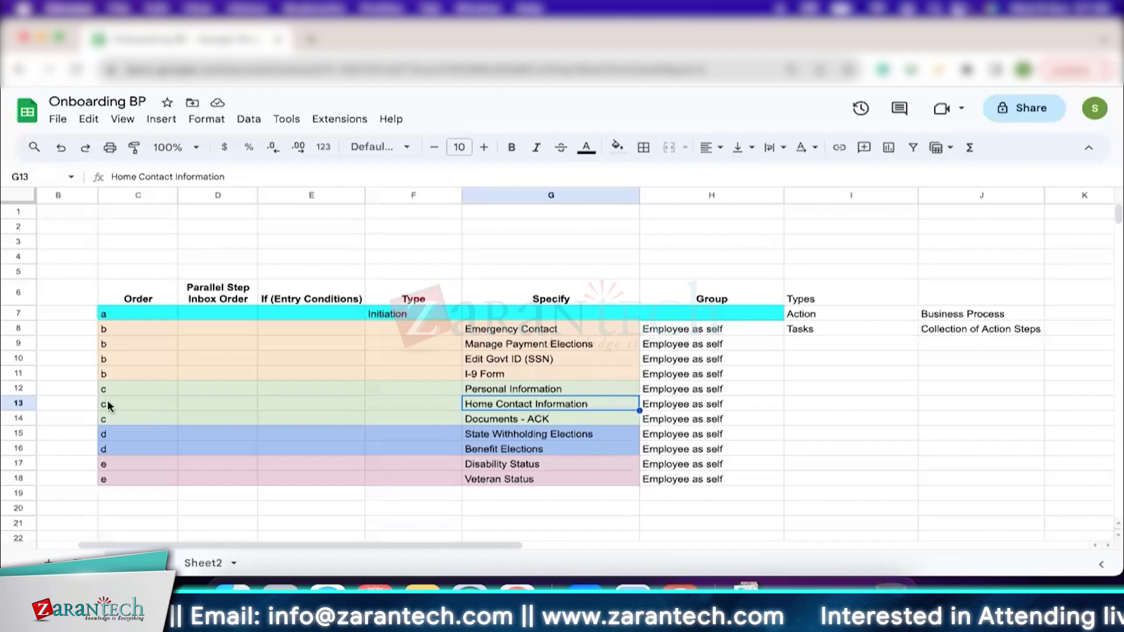
pyautogui.click(22, 404)
pyautogui.rightClick(22, 404)
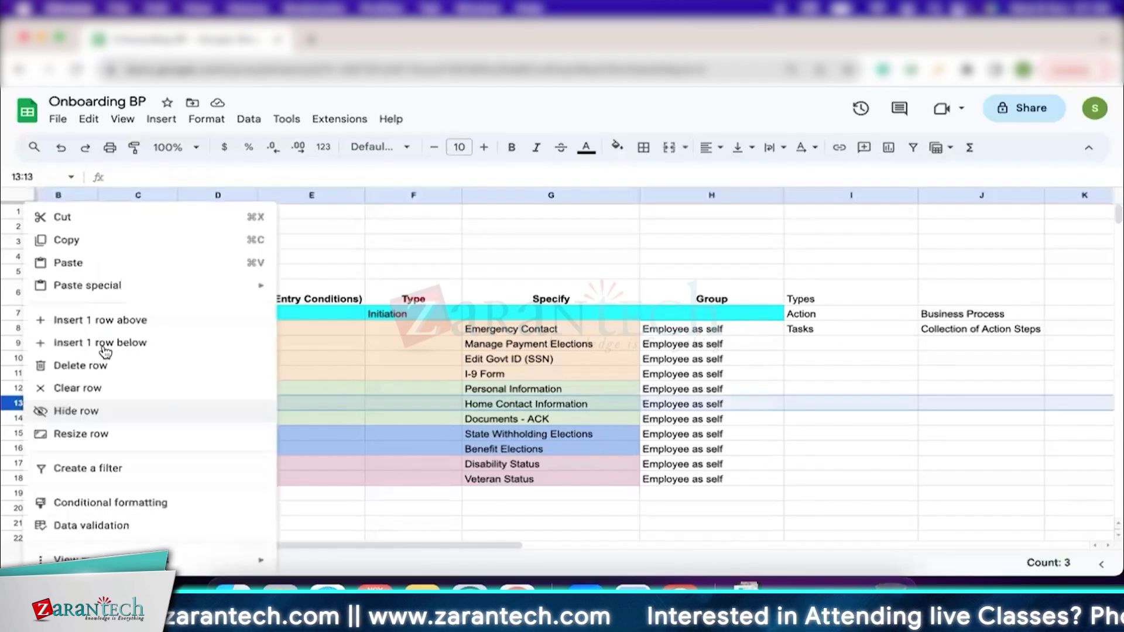
pyautogui.click(164, 343)
pyautogui.click(632, 418)
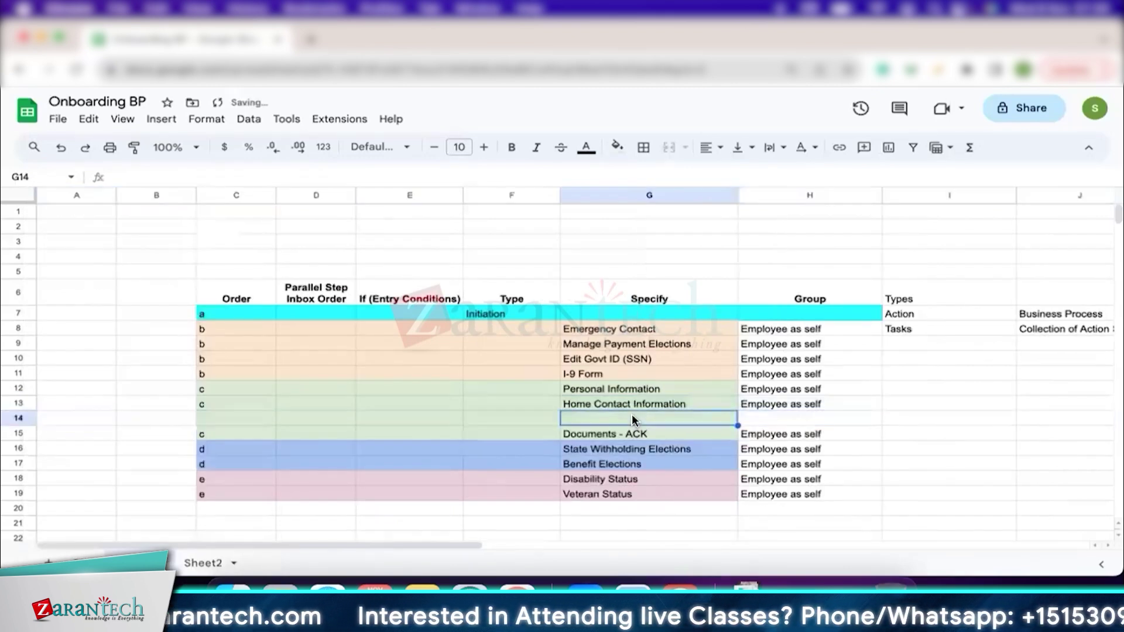
pyautogui.write('Legal Name')
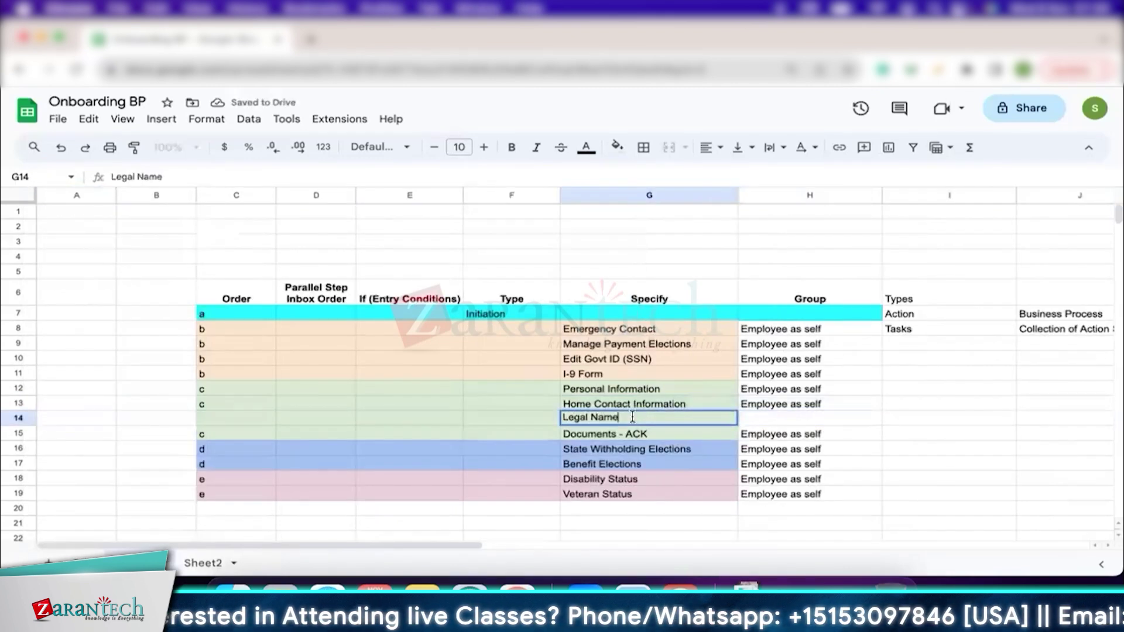
pyautogui.write(' Change')
pyautogui.press('Return')
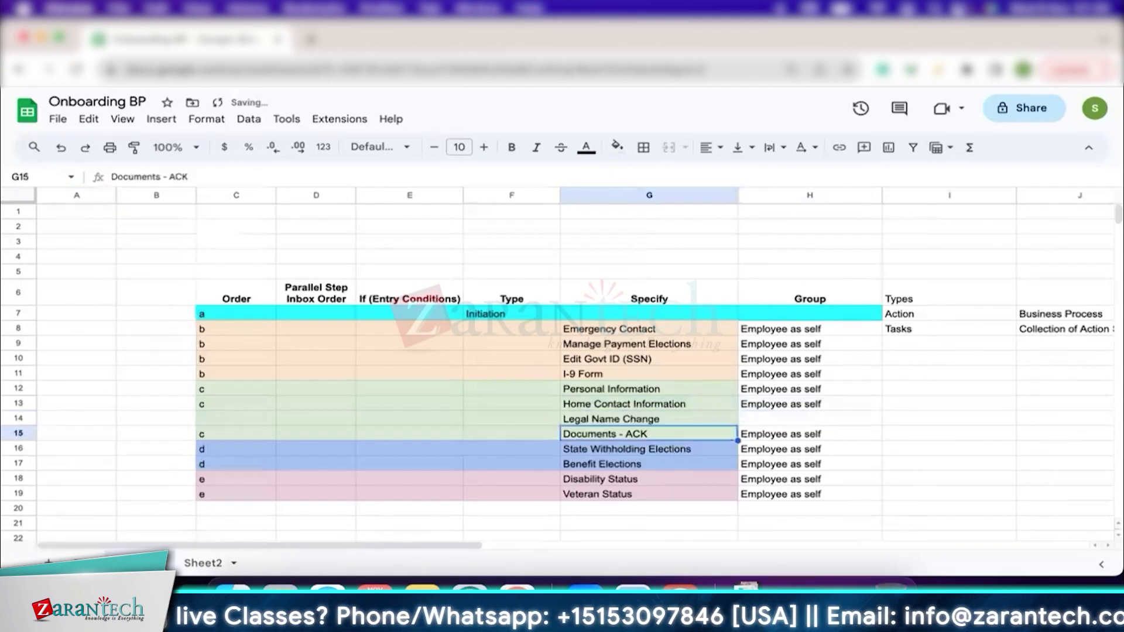
# - Fill the Group value Employee as self down from the Home Contact Information row to the Legal Name Change row
pyautogui.moveTo(843, 406); pyautogui.dragTo(840, 413)
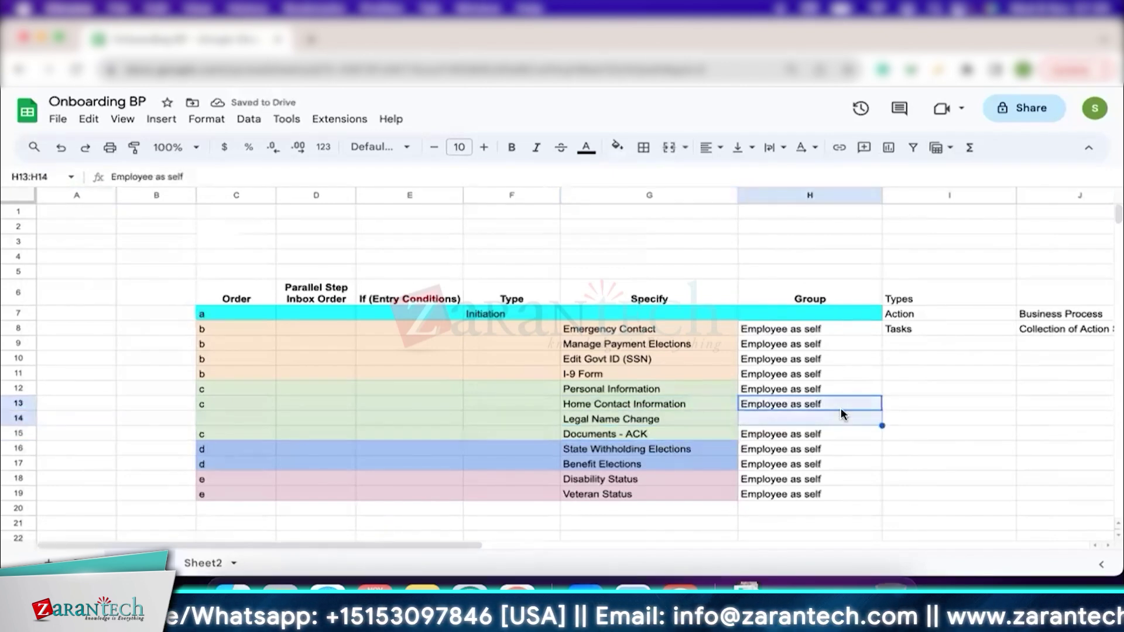
pyautogui.press('super+d')
pyautogui.click(626, 419)
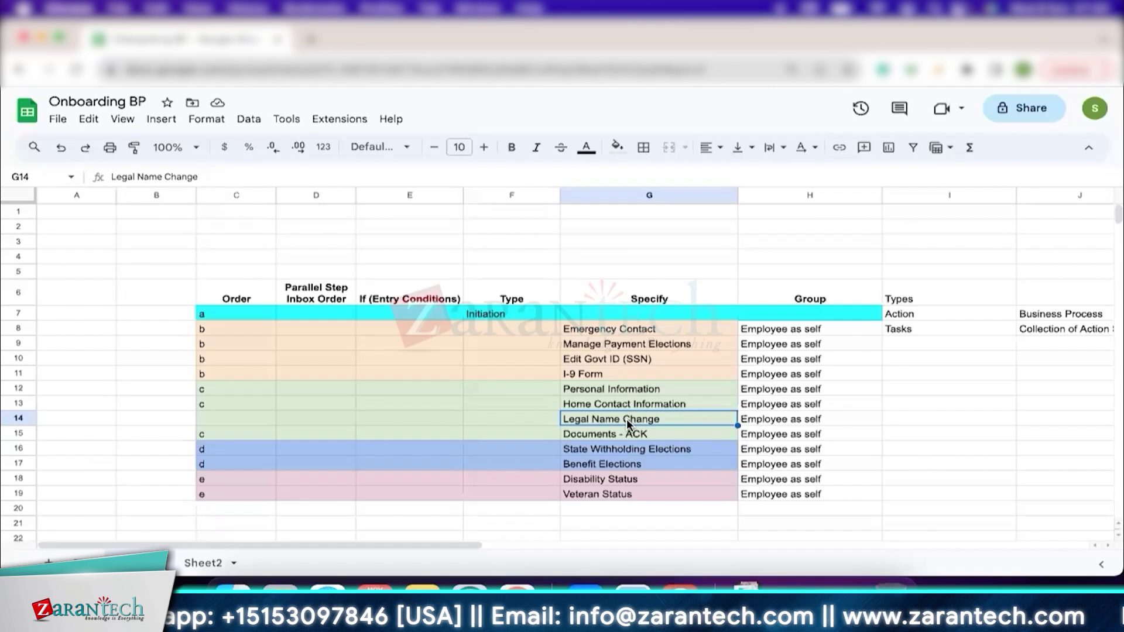
# - Add a Review Document entry below Tasks in the Types list, with the description "Docments Acknowledgments/ Upload" beside it
pyautogui.click(946, 344)
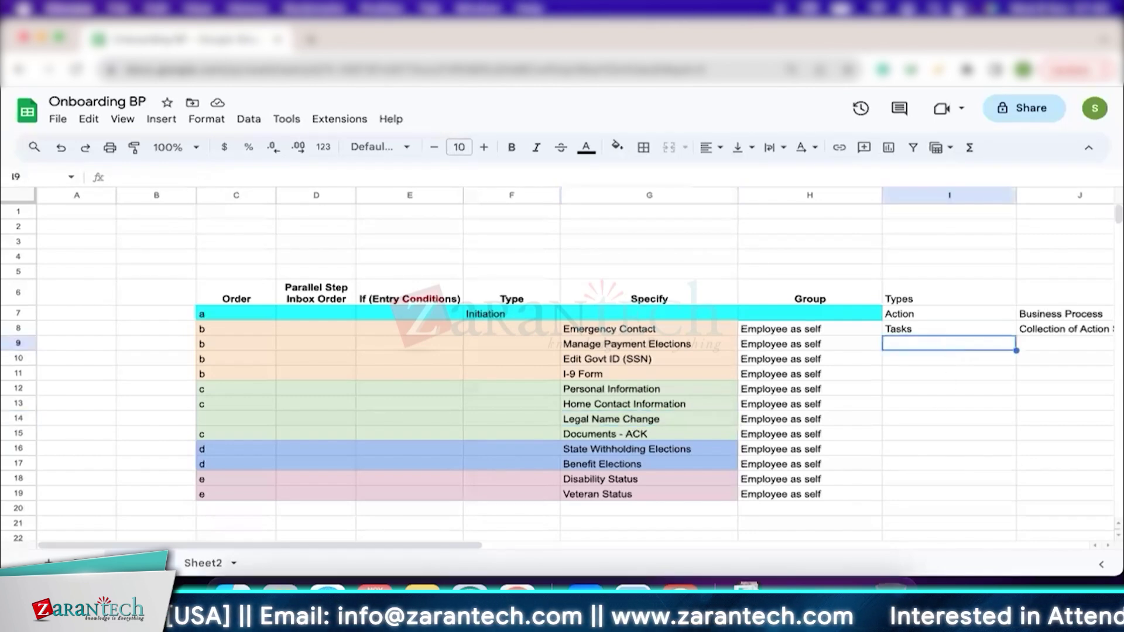
pyautogui.write('Review Docume')
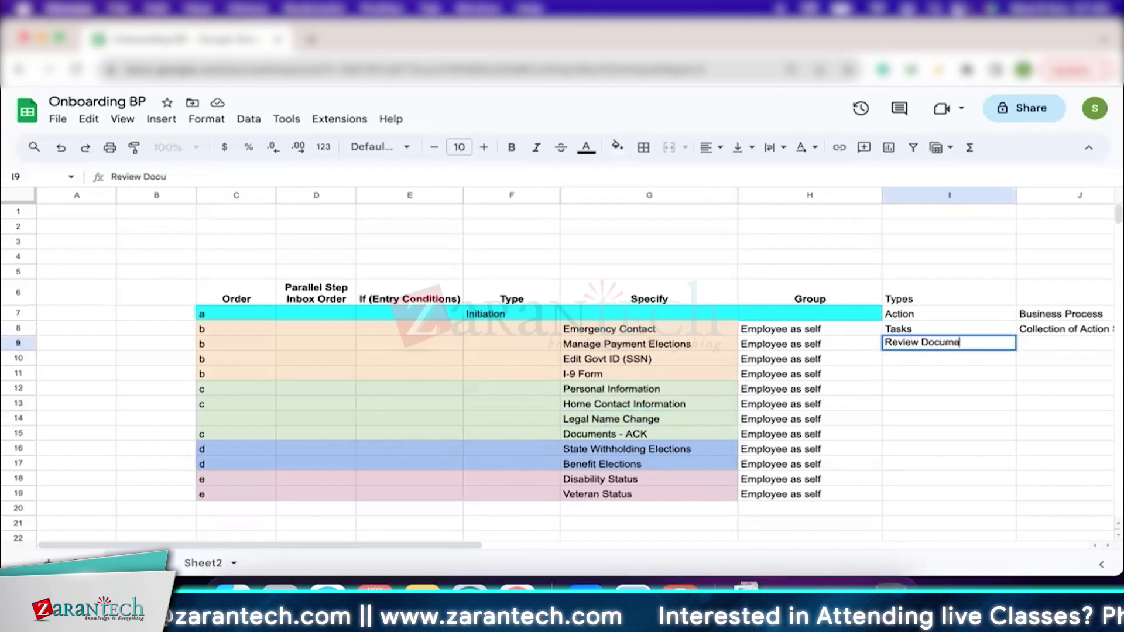
pyautogui.write('nt')
pyautogui.press('Tab')
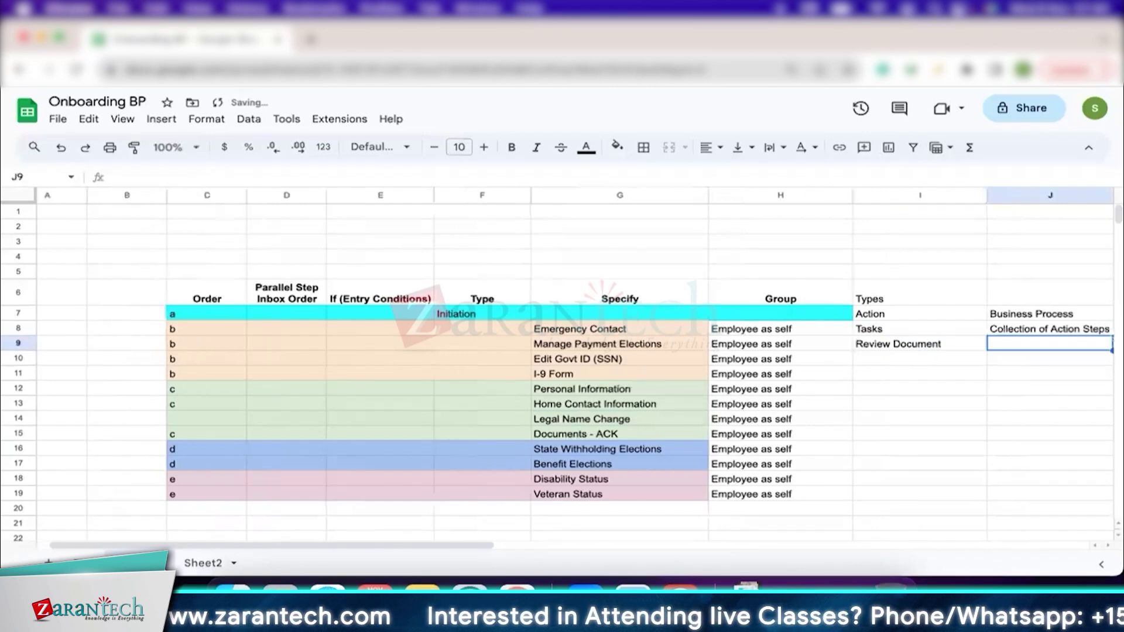
pyautogui.write('Doc')
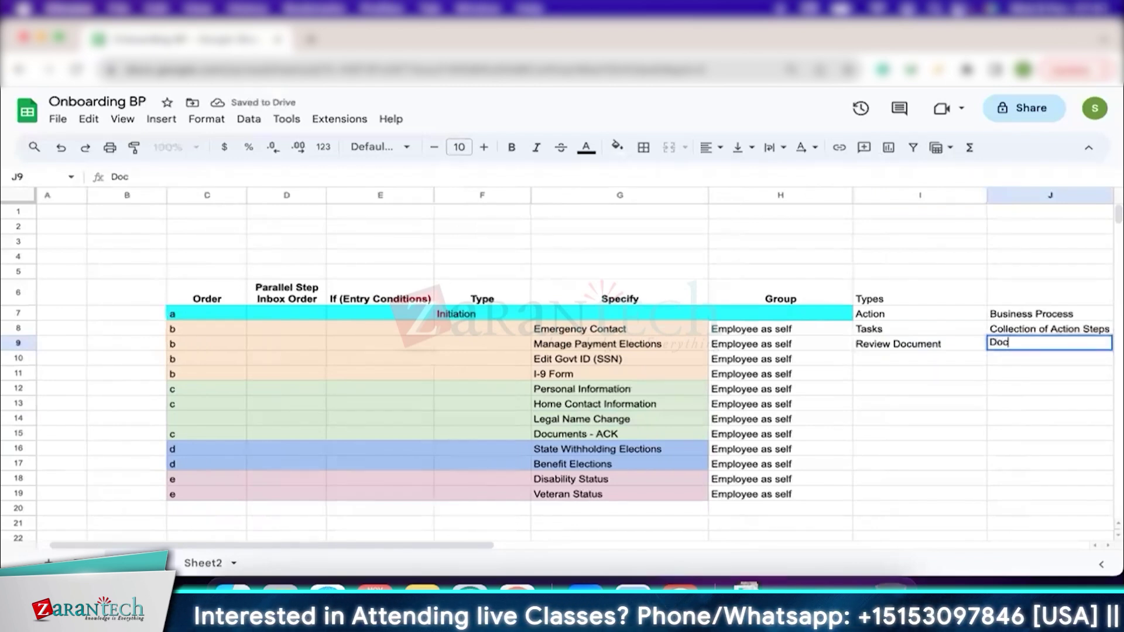
pyautogui.write('ments Acknowledgments')
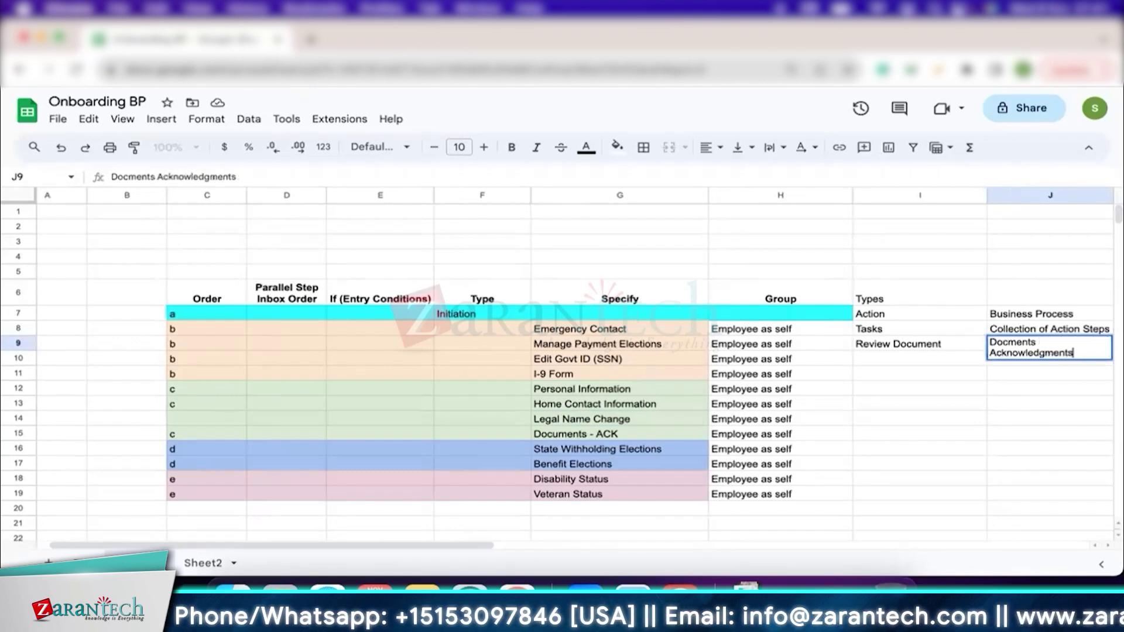
pyautogui.press('Return')
pyautogui.doubleClick(1051, 345)
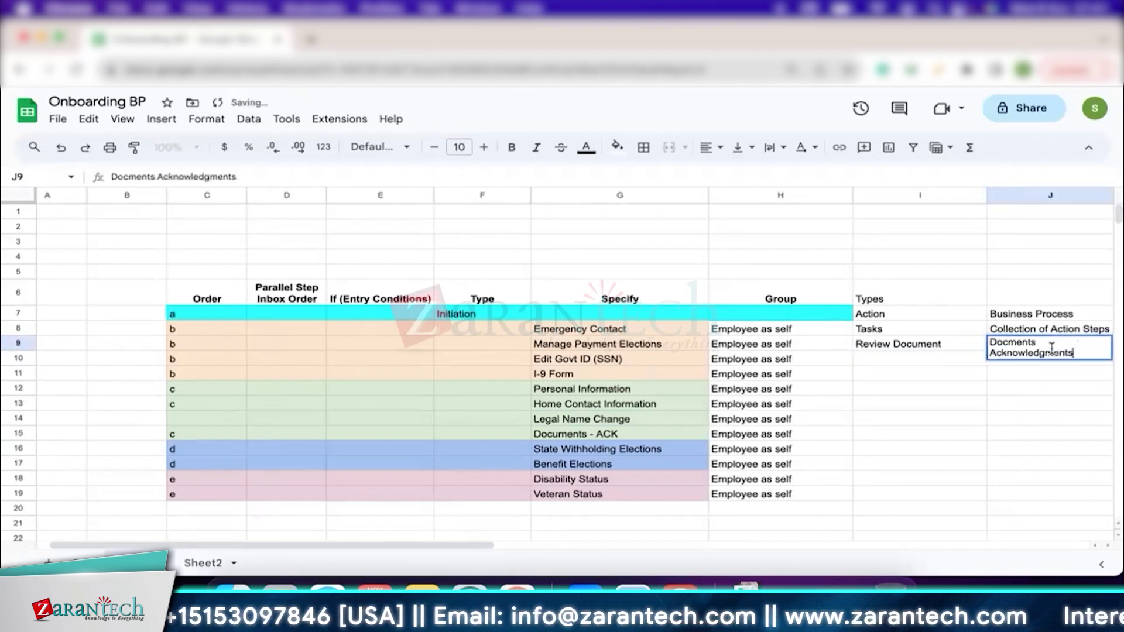
pyautogui.write('/ Upload')
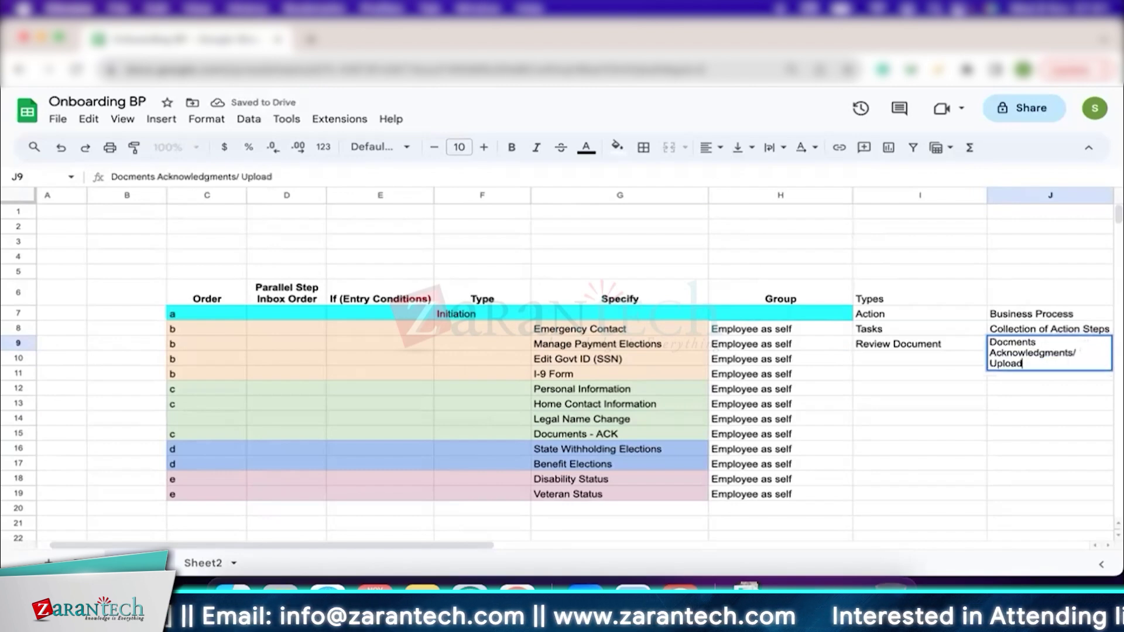
pyautogui.press('Return')
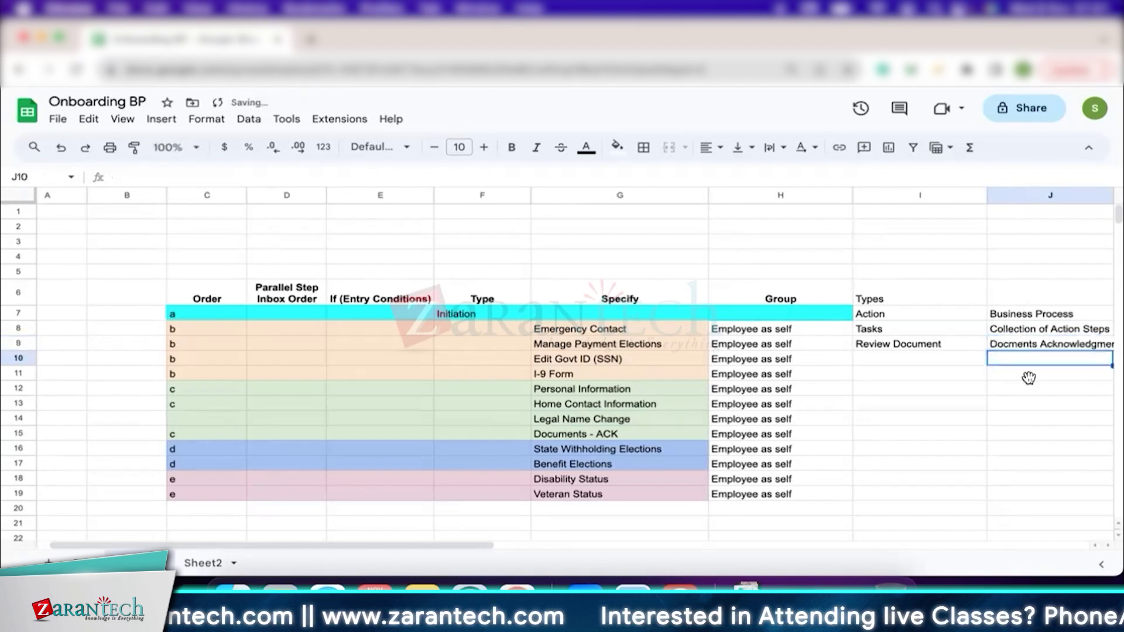
# - Widen column J so the full Review Document description fits inside its cell
pyautogui.hscroll(3, 933, 422)
pyautogui.hscroll(1, 933, 424)
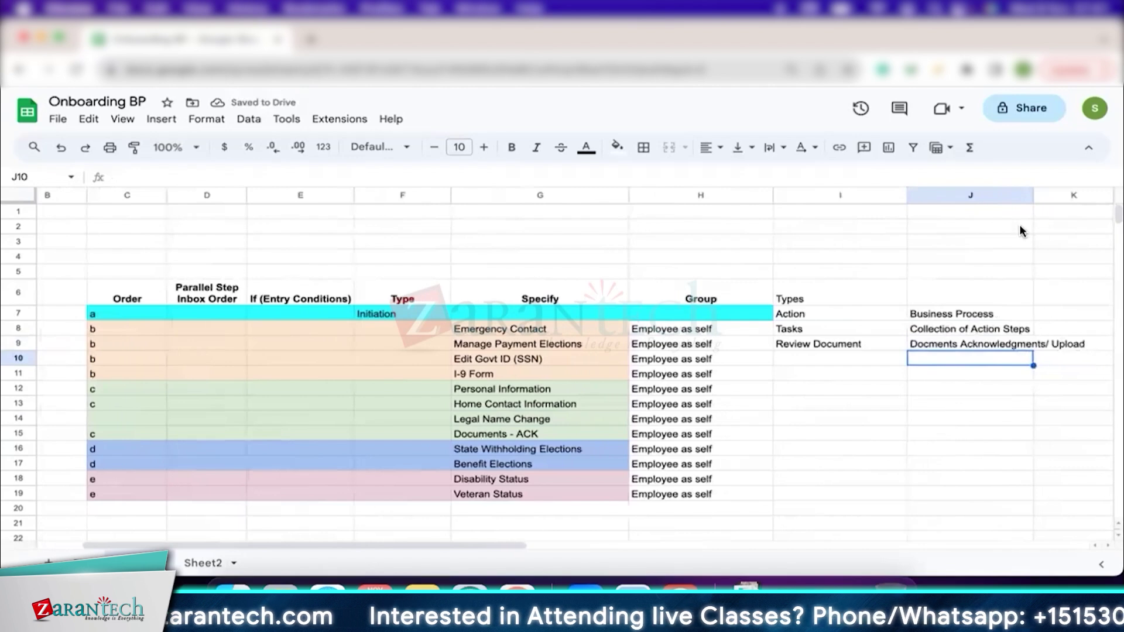
pyautogui.moveTo(1033, 196); pyautogui.dragTo(1088, 195)
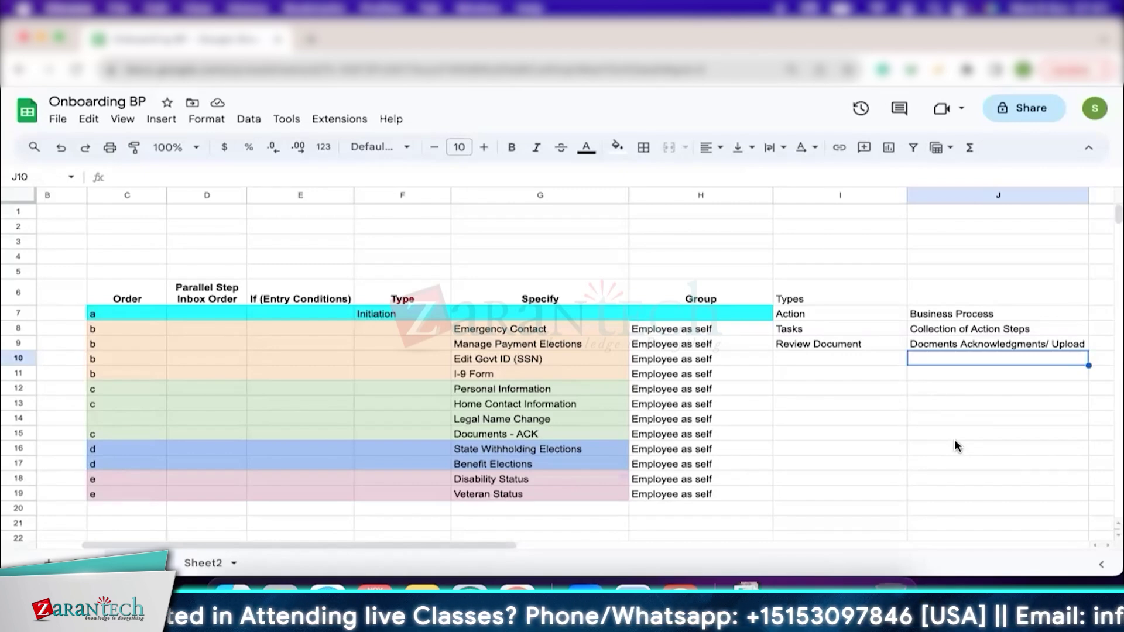
# - Add a Complete Questionnaire entry below Review Document in the Types list, without a description
pyautogui.click(829, 359)
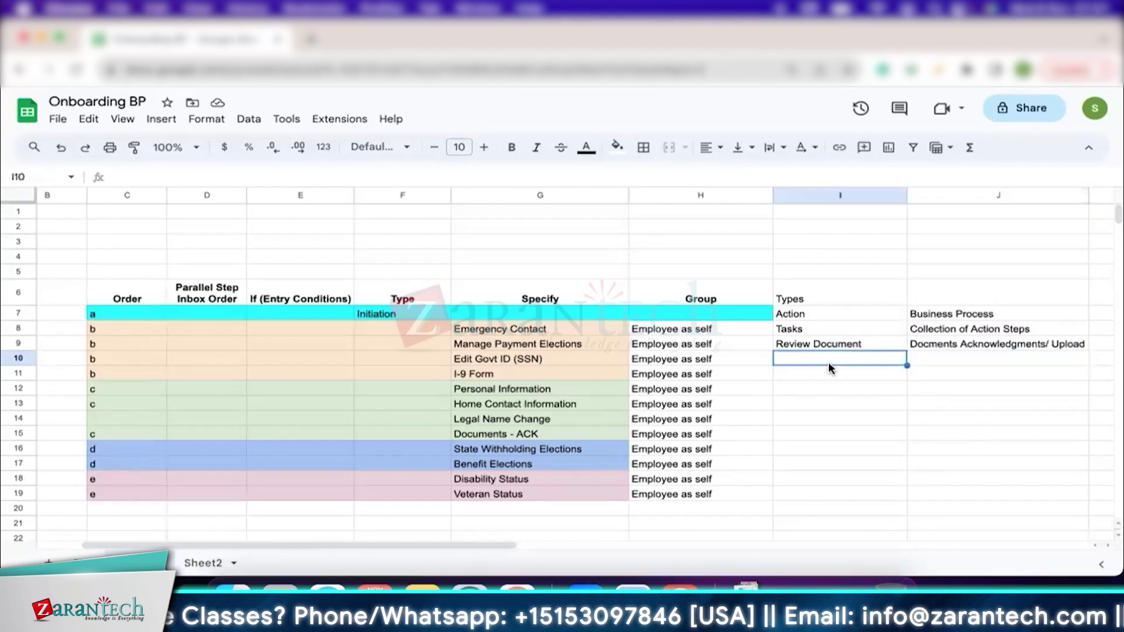
pyautogui.write('Complete Qu')
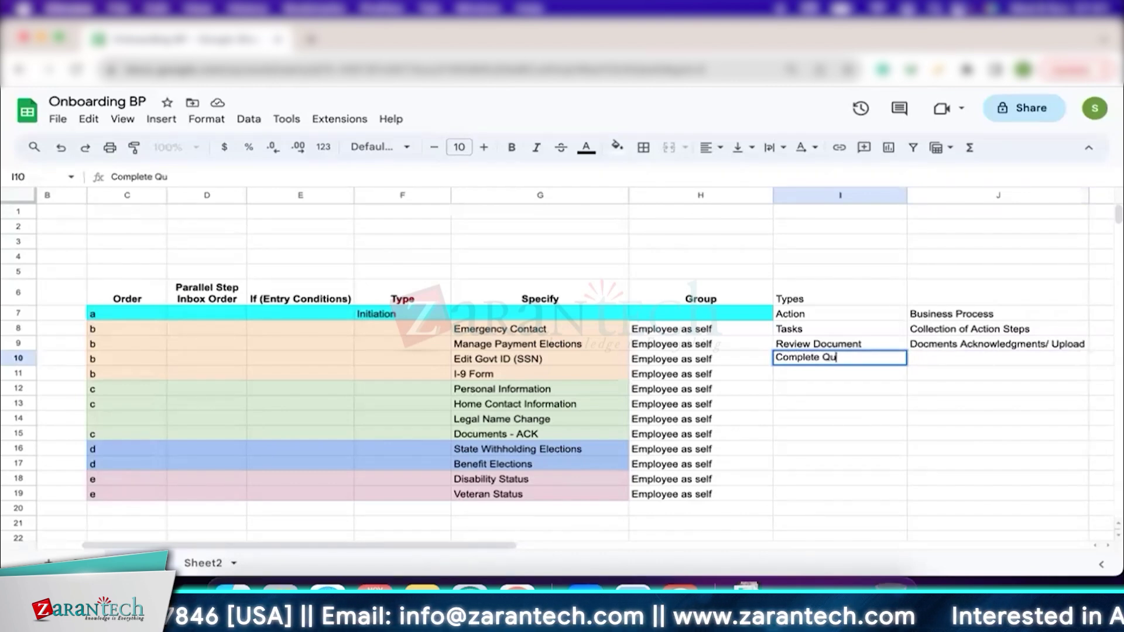
pyautogui.write('estionnaire')
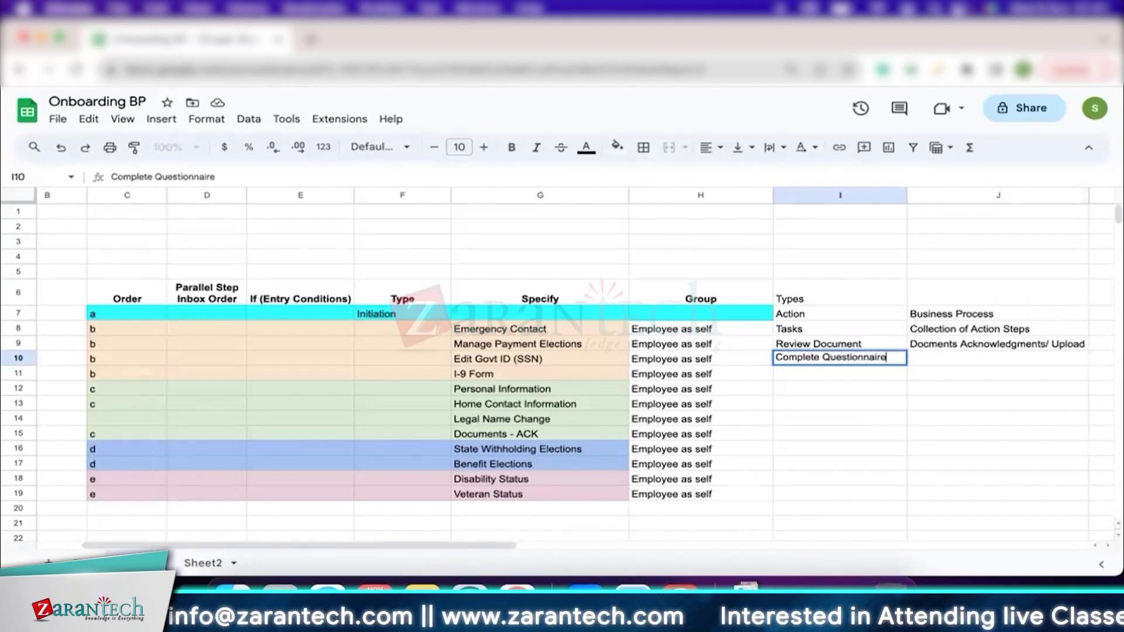
pyautogui.press('Tab')
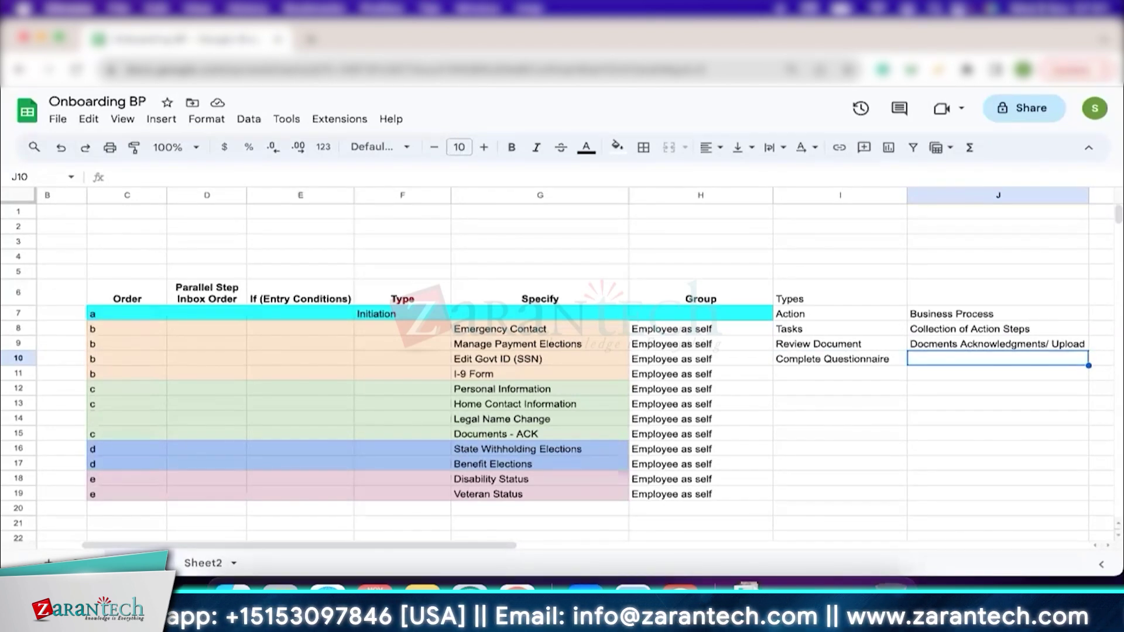
pyautogui.click(812, 362)
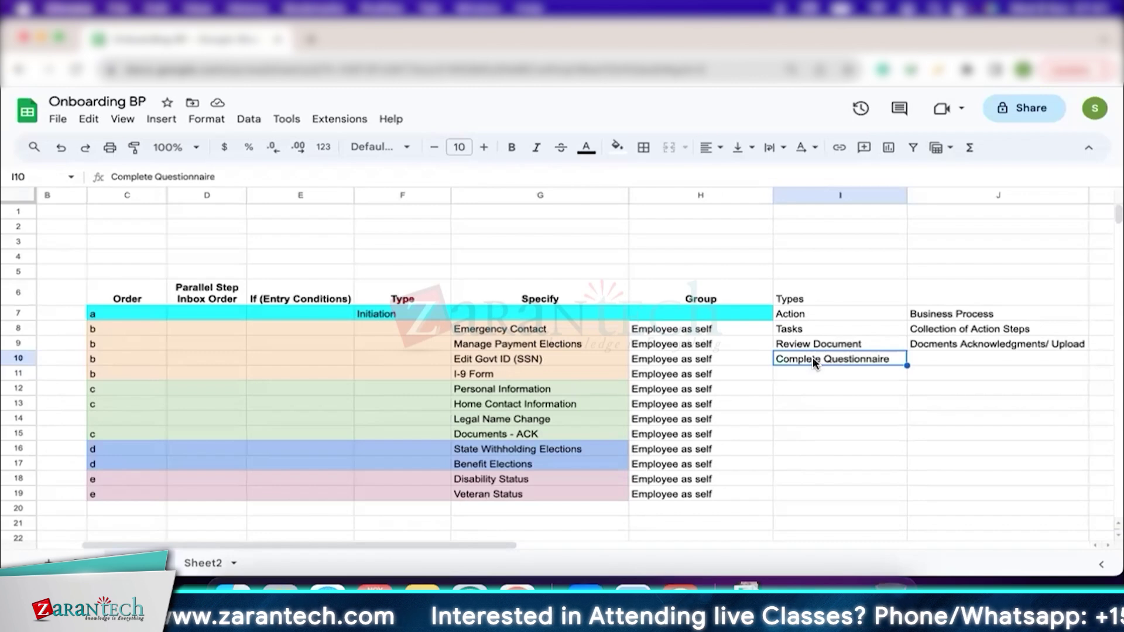
# - Add a To Do entry below Complete Questionnaire in the Types list, with the description "Information - No action" beside it
pyautogui.click(810, 374)
pyautogui.write('To Do')
pyautogui.press('Tab')
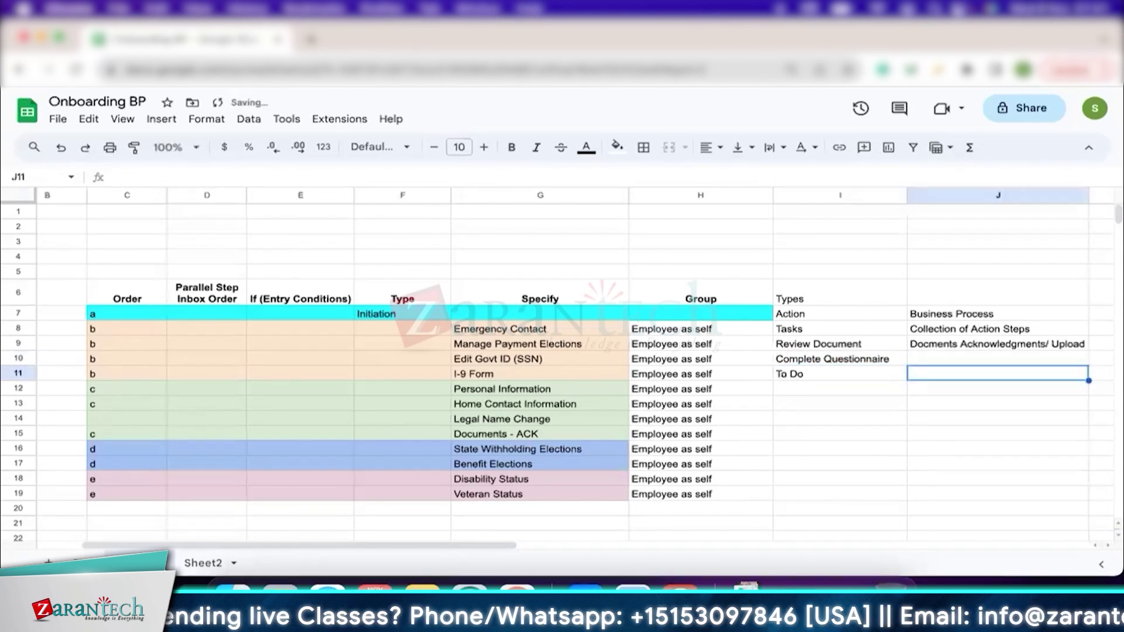
pyautogui.write('Inform')
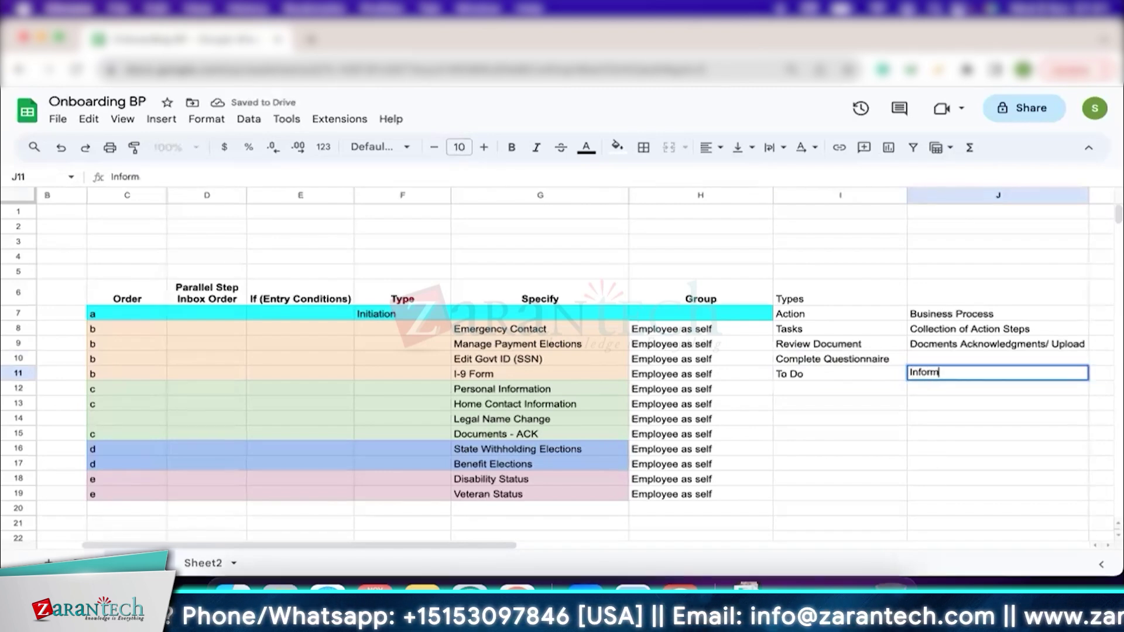
pyautogui.write('ation - No')
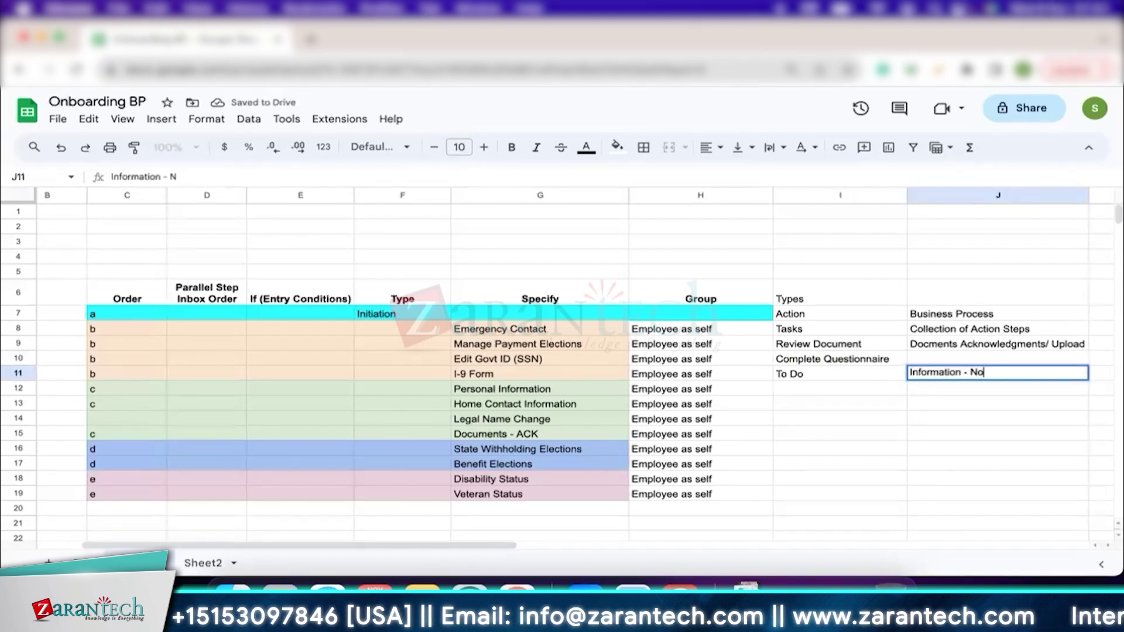
pyautogui.write(' action')
pyautogui.press('Return')
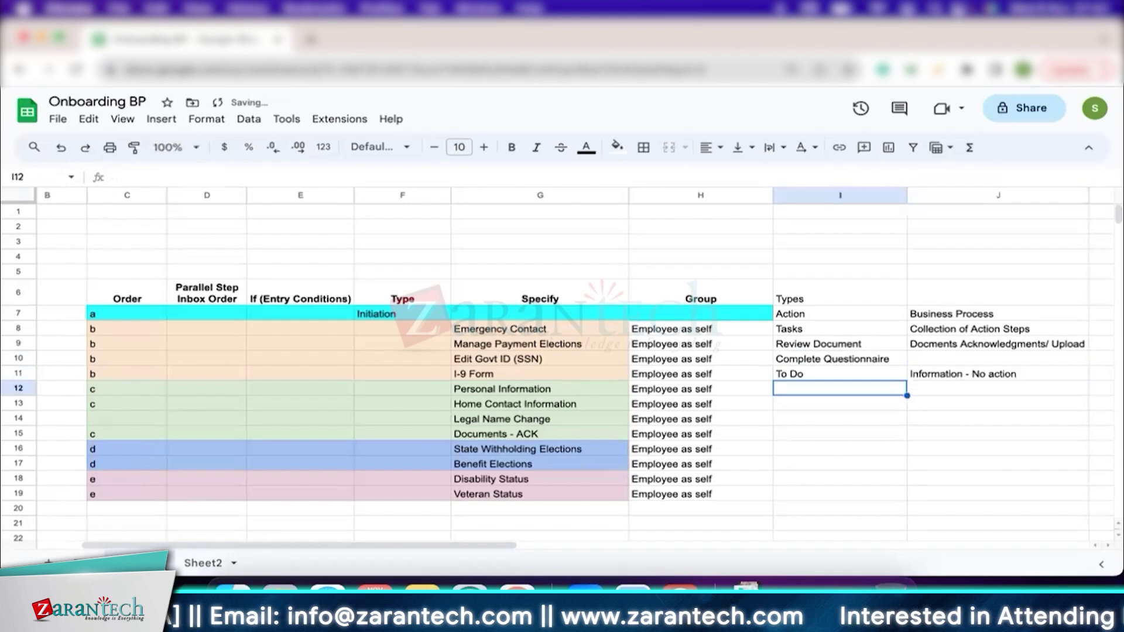
pyautogui.press('Up')
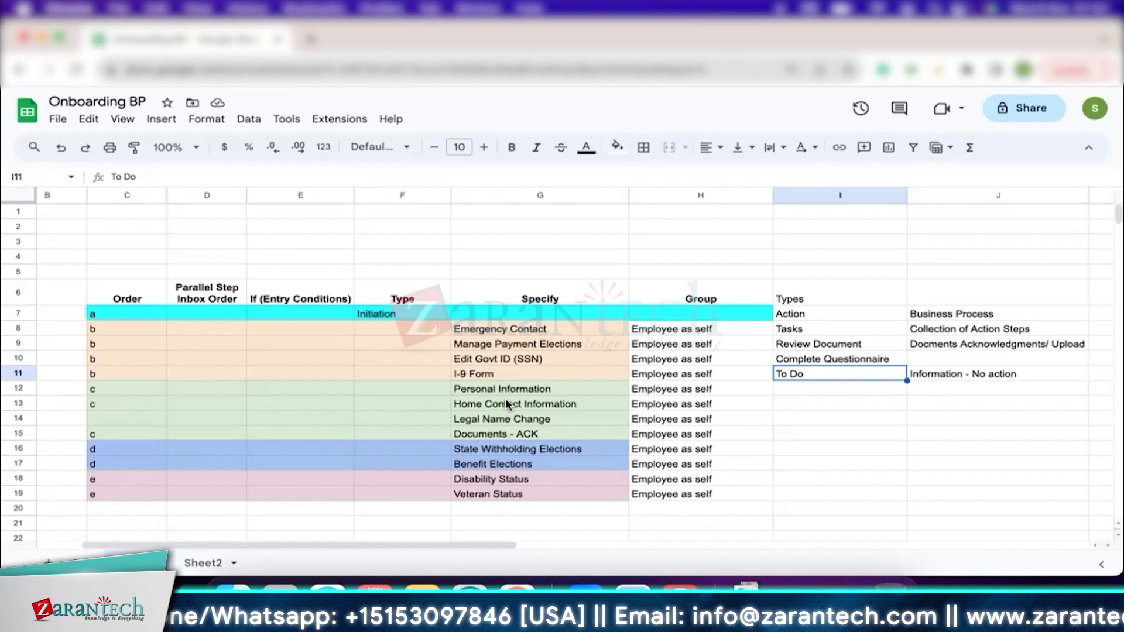
pyautogui.click(504, 346)
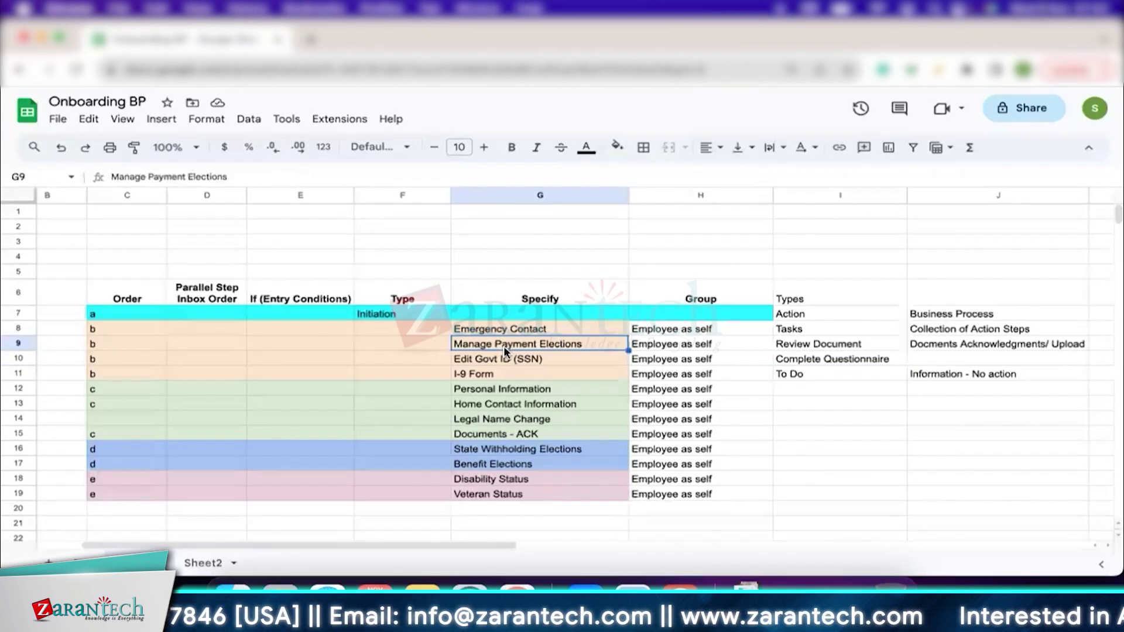
# - Add the type "Checklist" in I12 and describe it in J12 as "Collecton of To-Do's"
pyautogui.click(834, 374)
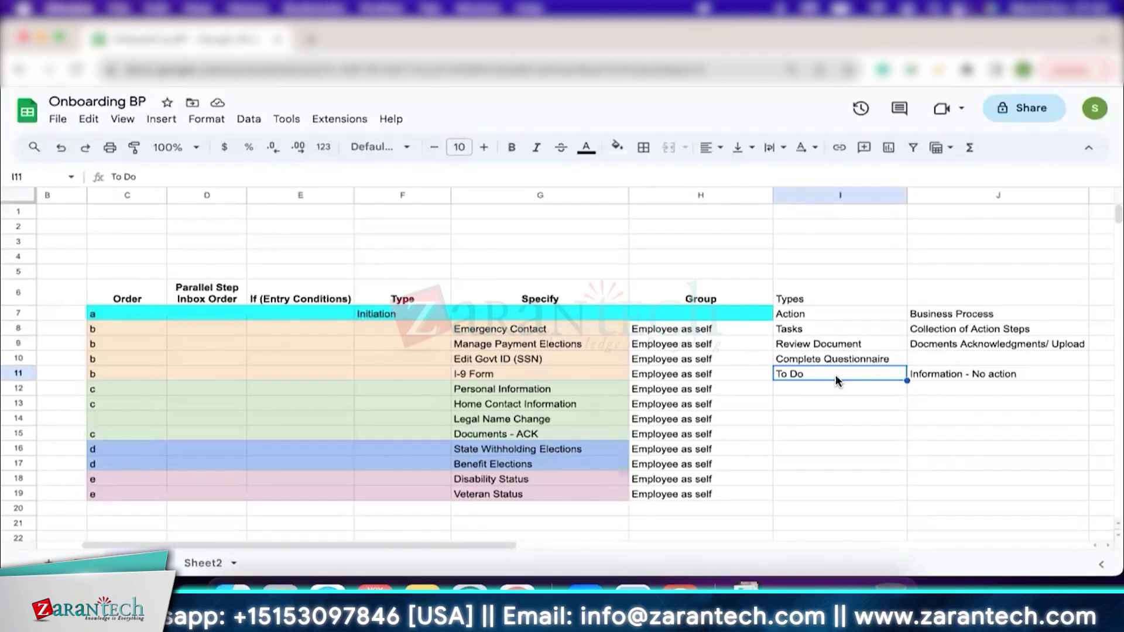
pyautogui.click(827, 388)
pyautogui.write('Checklist')
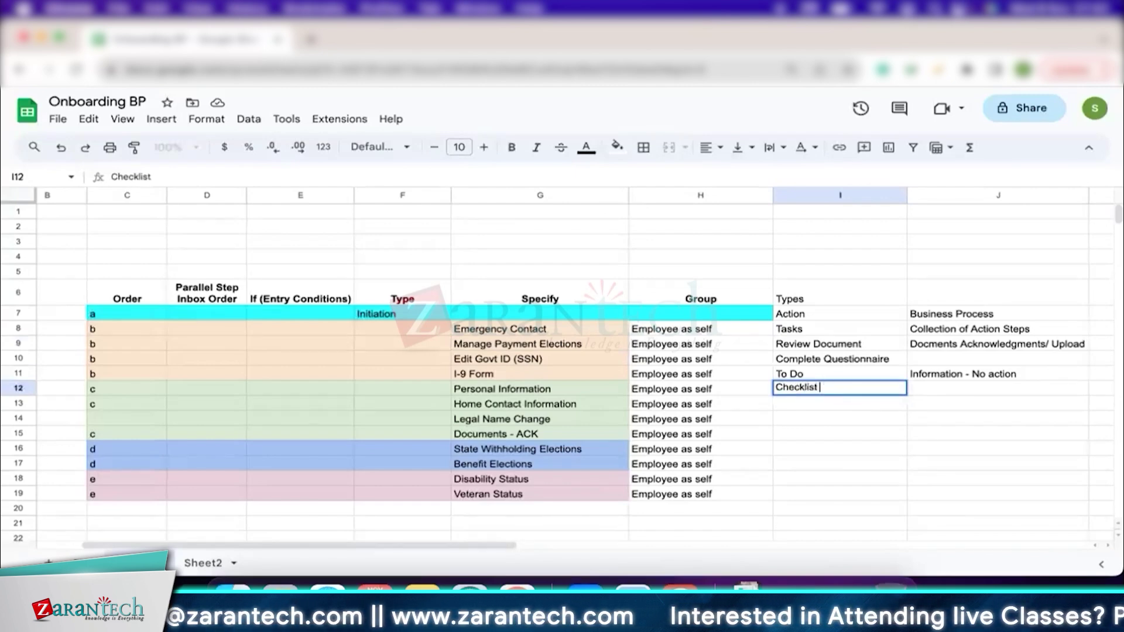
pyautogui.press('Tab')
pyautogui.write('Collec')
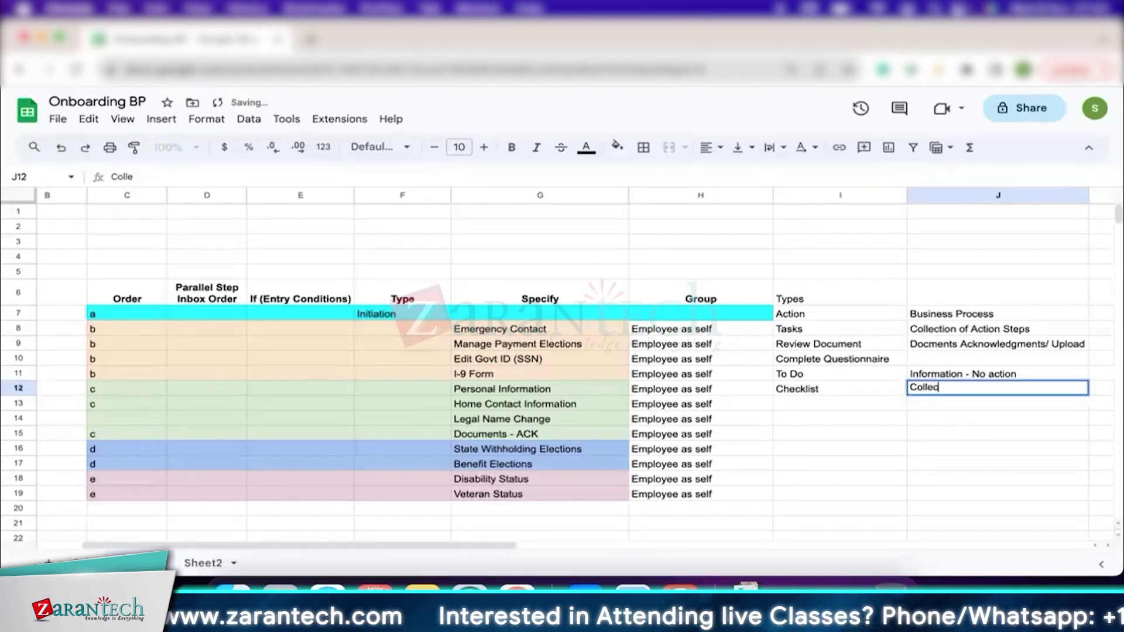
pyautogui.write('ton of To-')
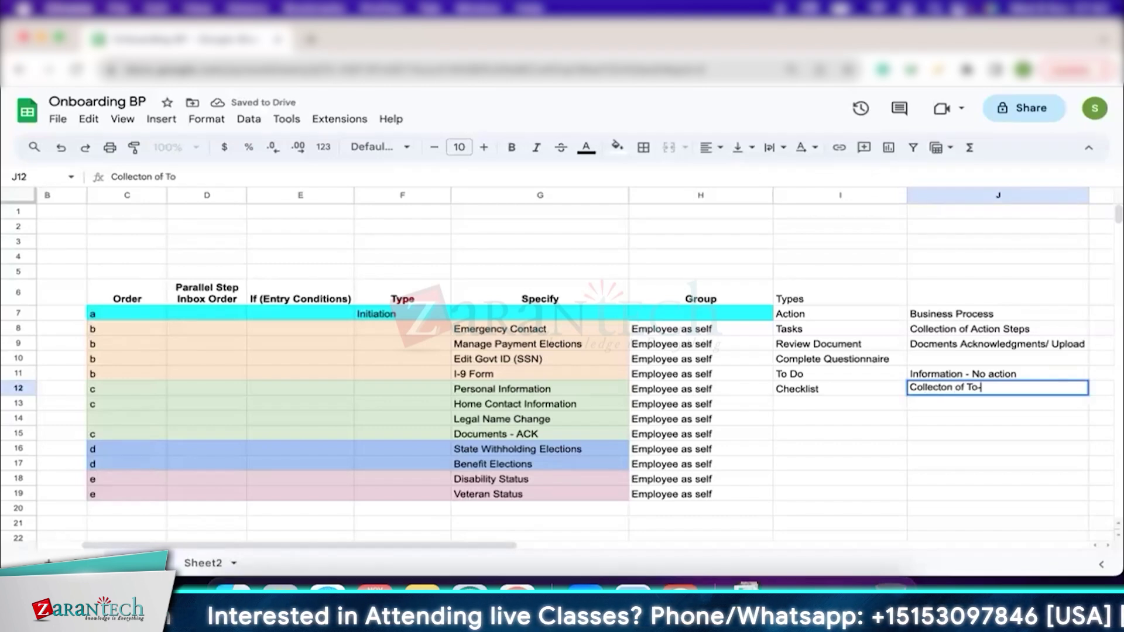
pyautogui.write("Do's")
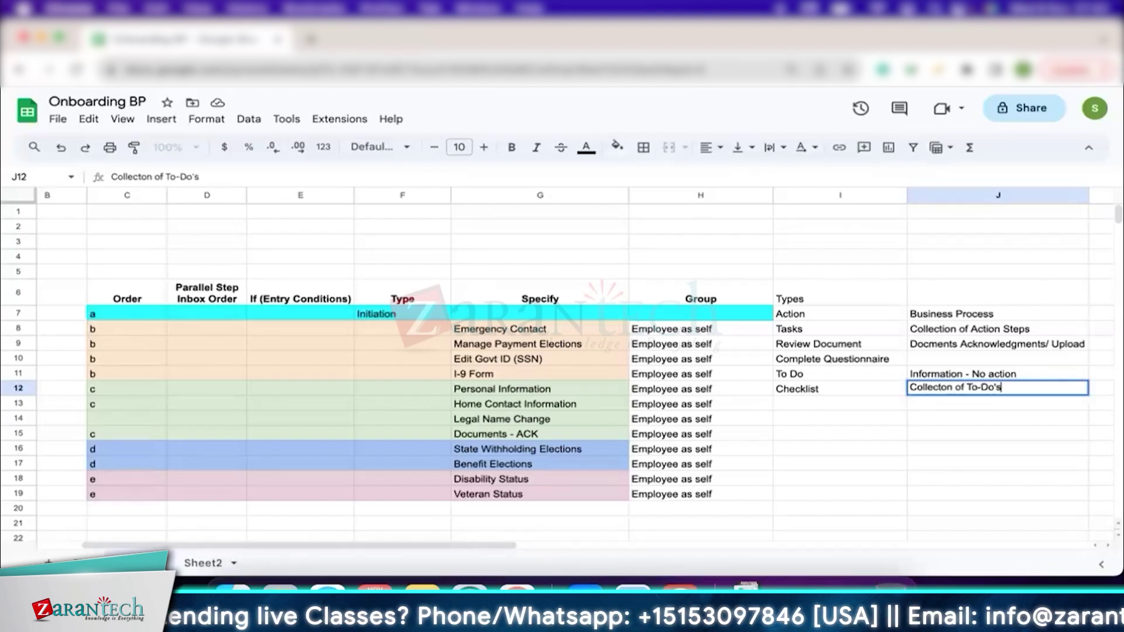
pyautogui.press('Return')
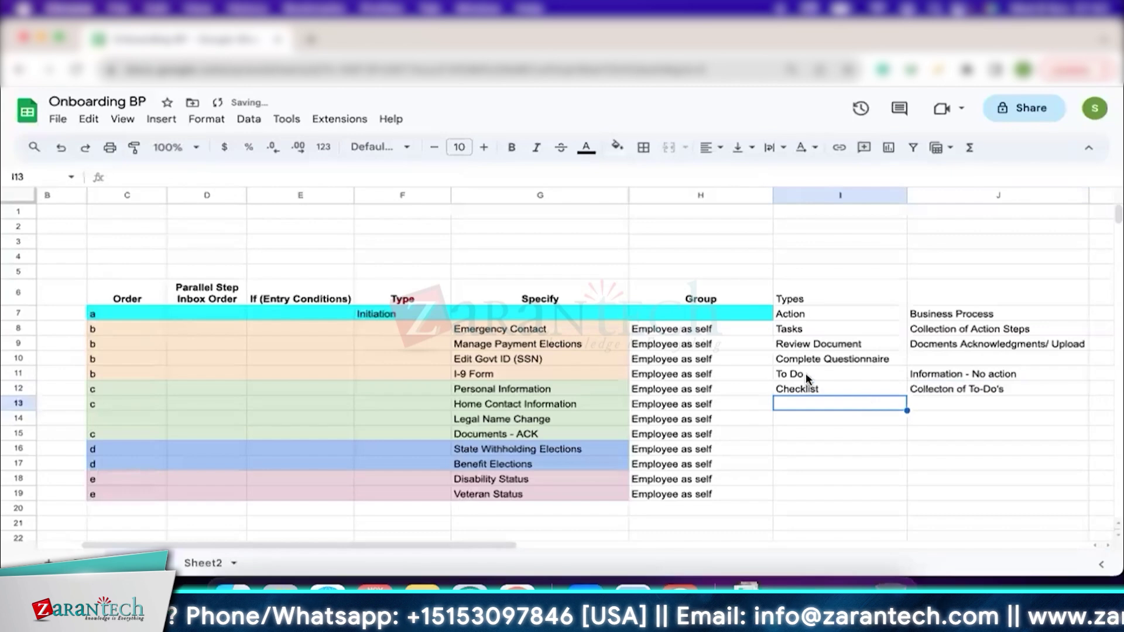
# - Add the type "Service" in I13 with the description "Workday Owned steps - Create Workday Account/ Disable Account" in J13
pyautogui.moveTo(777, 359); pyautogui.dragTo(1010, 393)
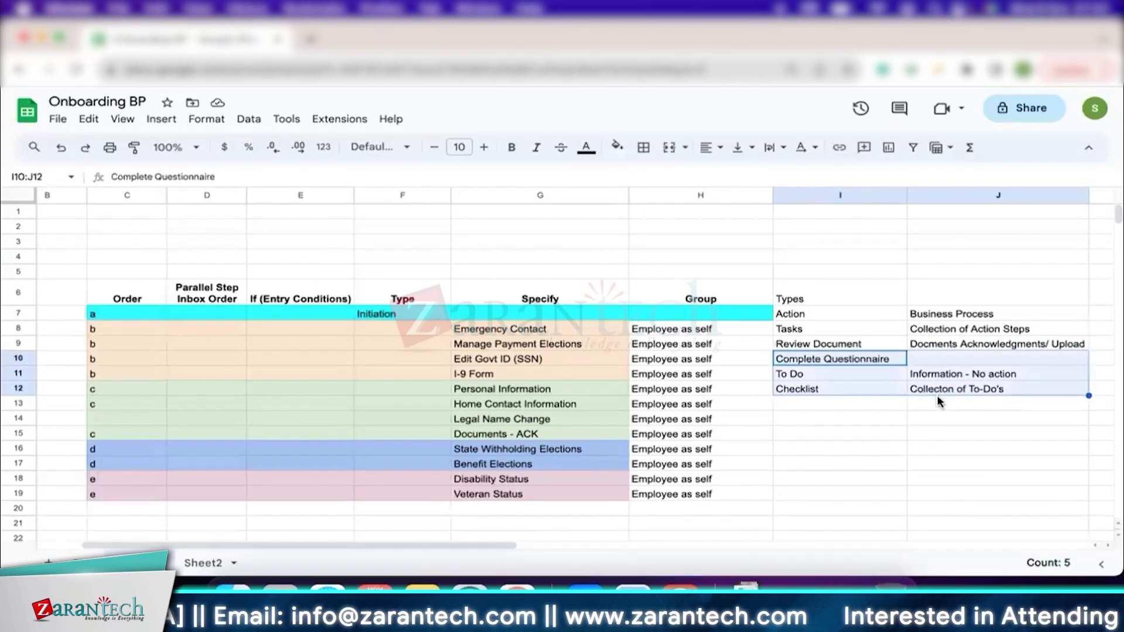
pyautogui.click(852, 402)
pyautogui.write('Service')
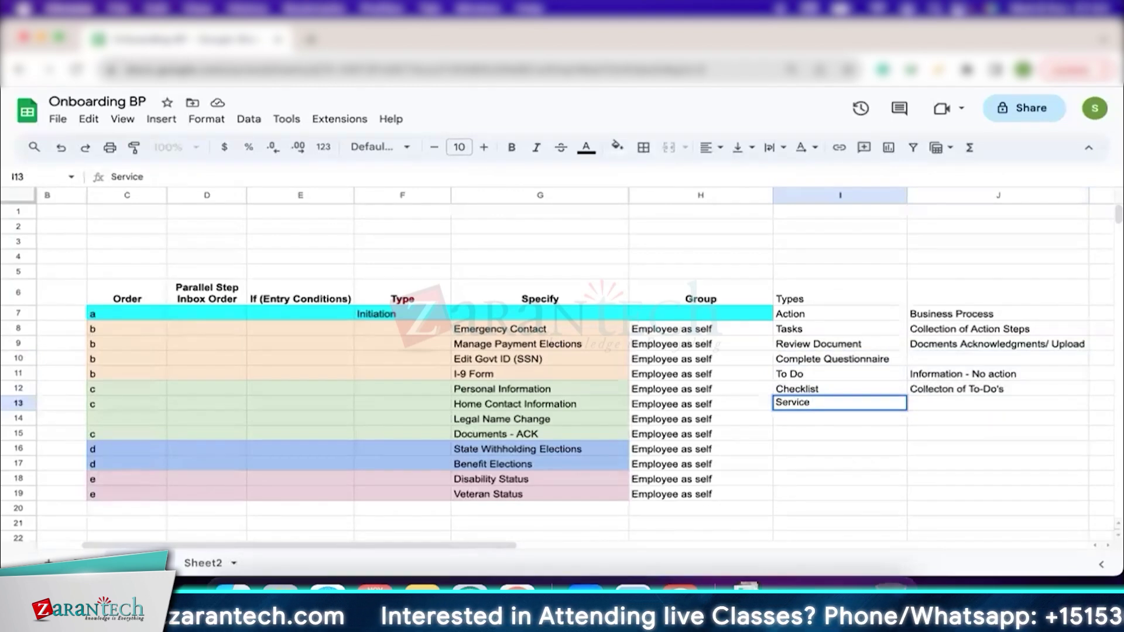
pyautogui.press('Tab')
pyautogui.write('Workday')
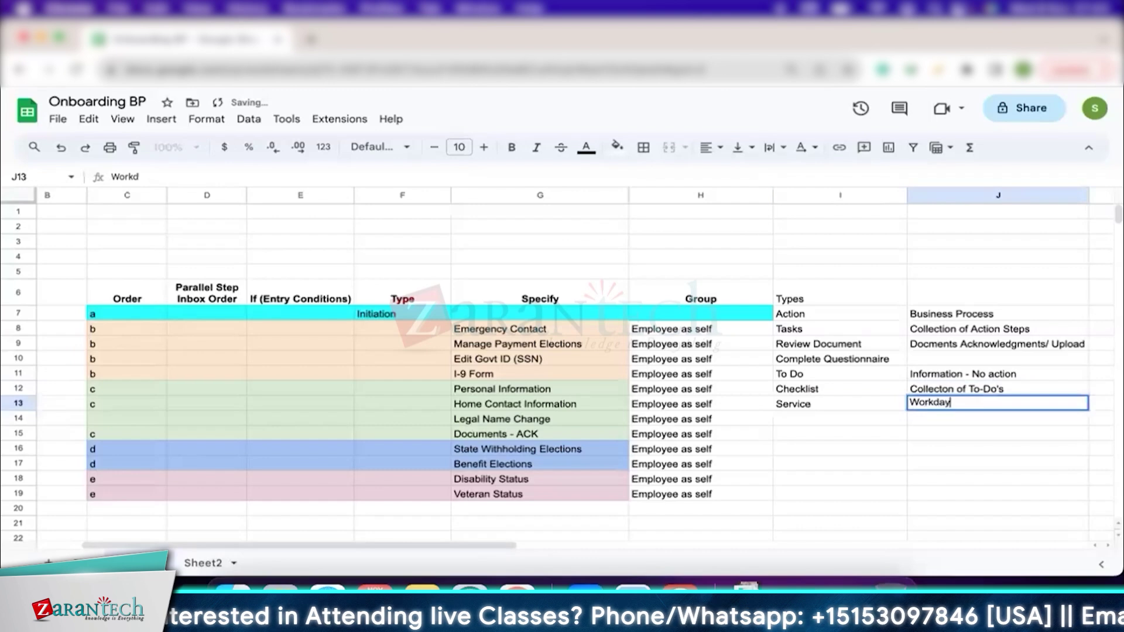
pyautogui.write(' Owned')
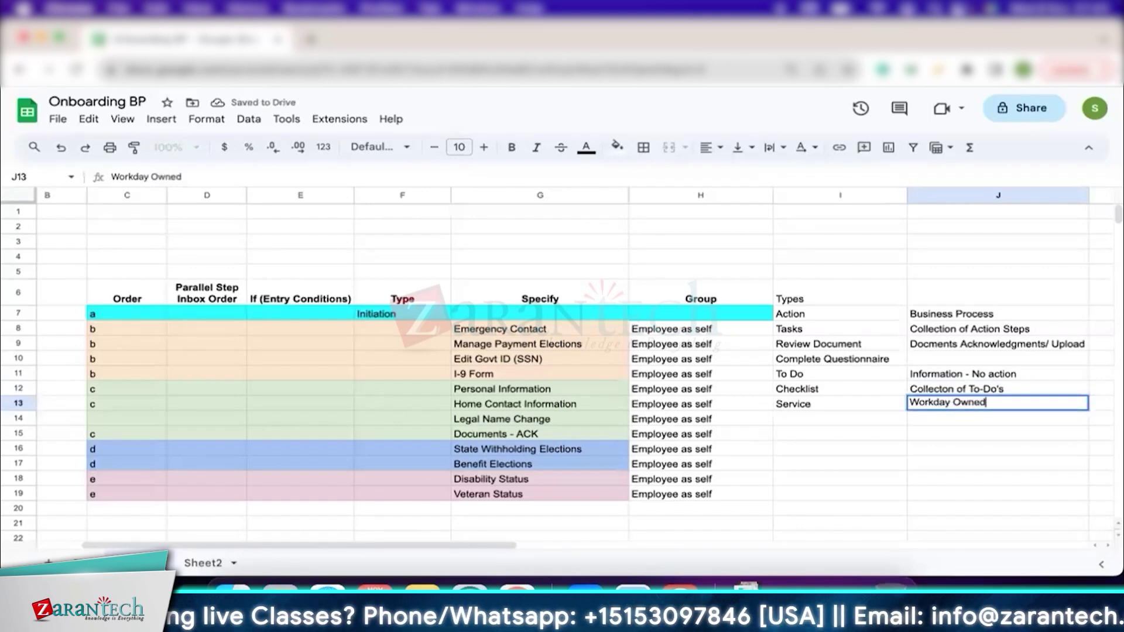
pyautogui.write(' steps - ')
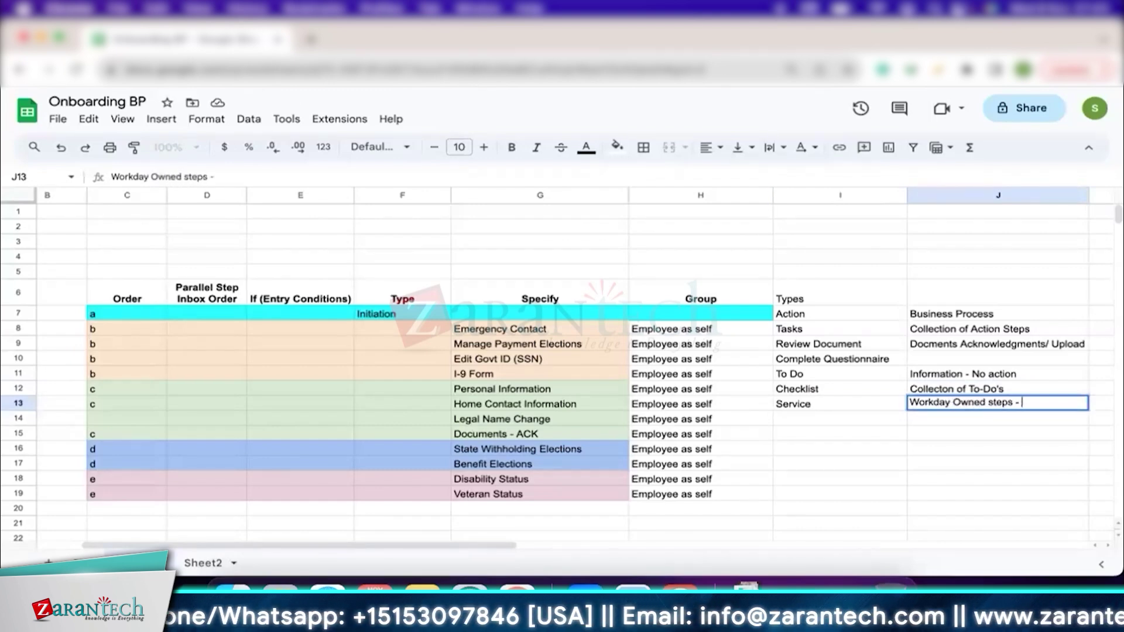
pyautogui.write('Create ')
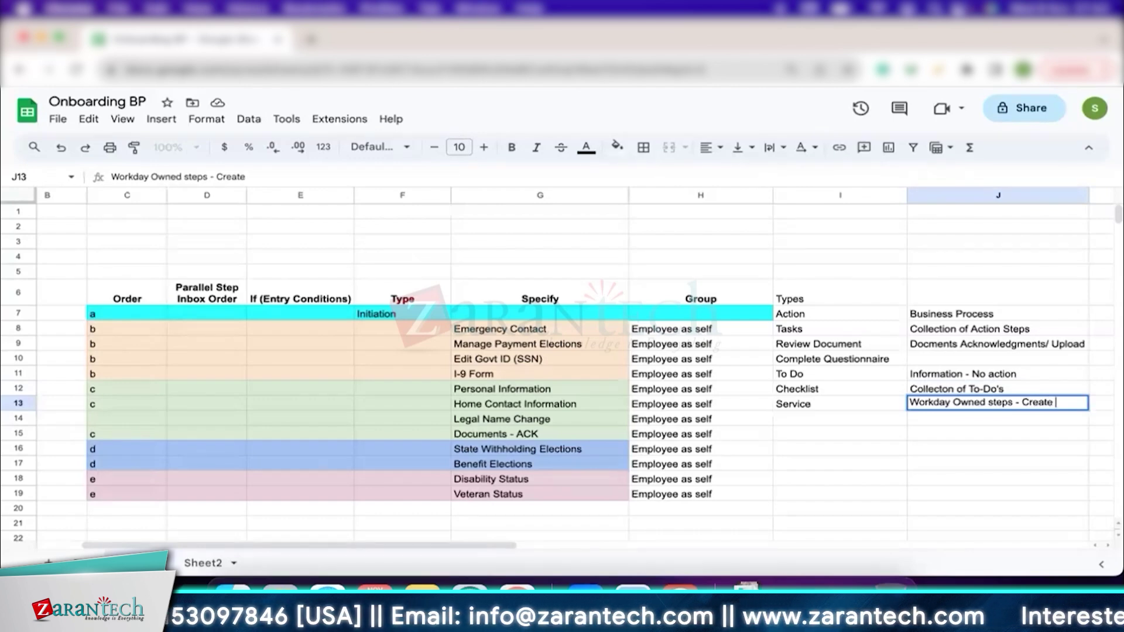
pyautogui.write('World')
pyautogui.press('BackSpace')
pyautogui.press('BackSpace')
pyautogui.write('kday')
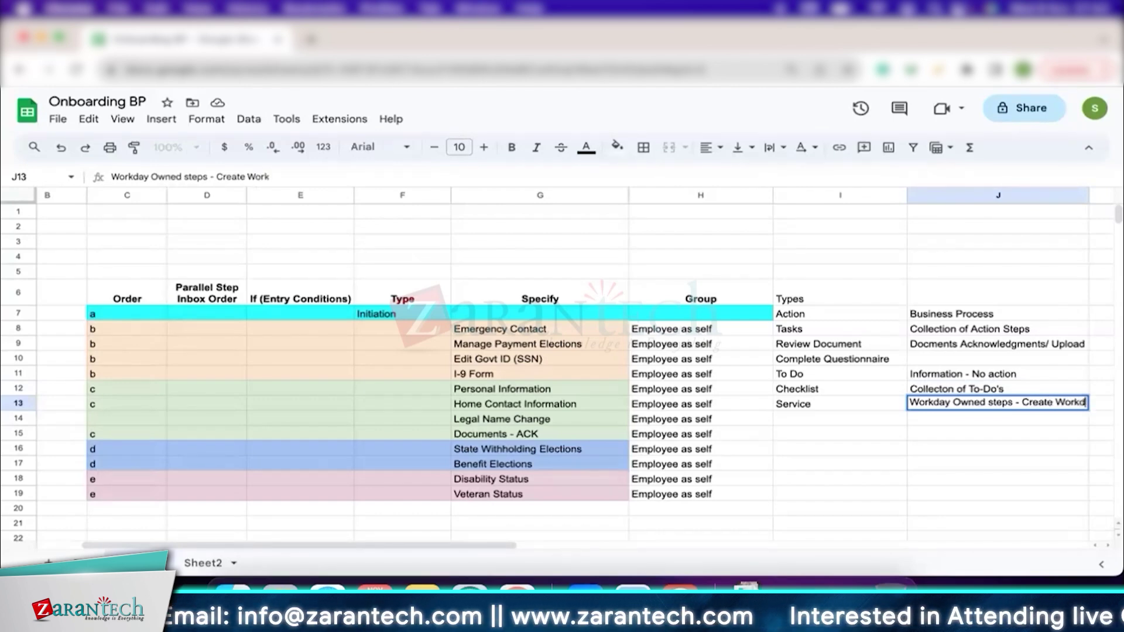
pyautogui.write(' Account')
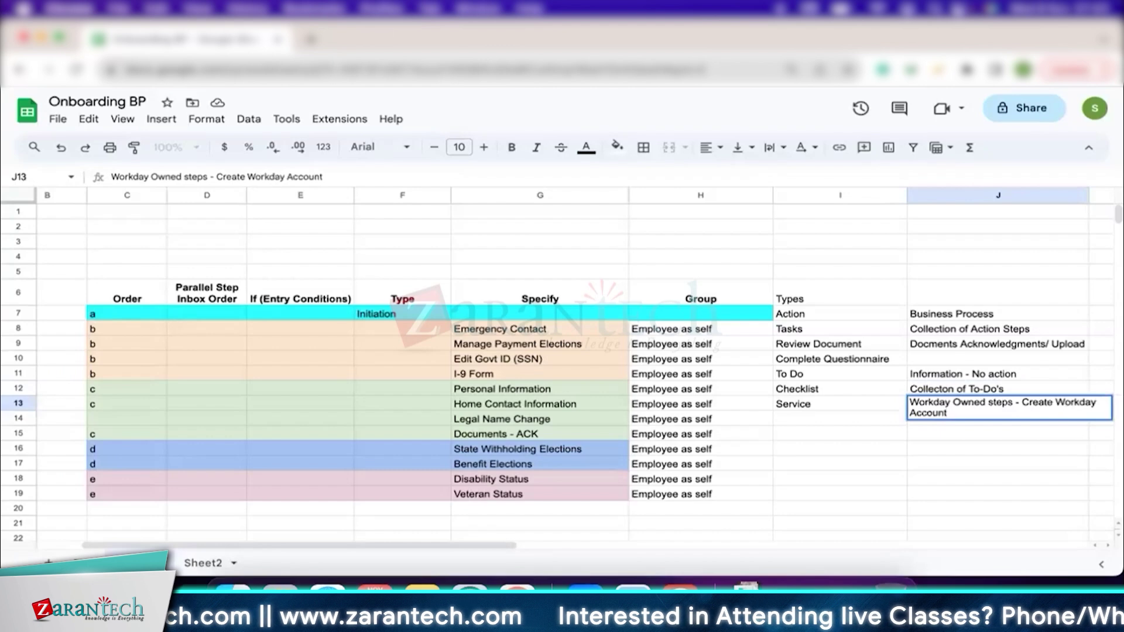
pyautogui.write('/ Disable A')
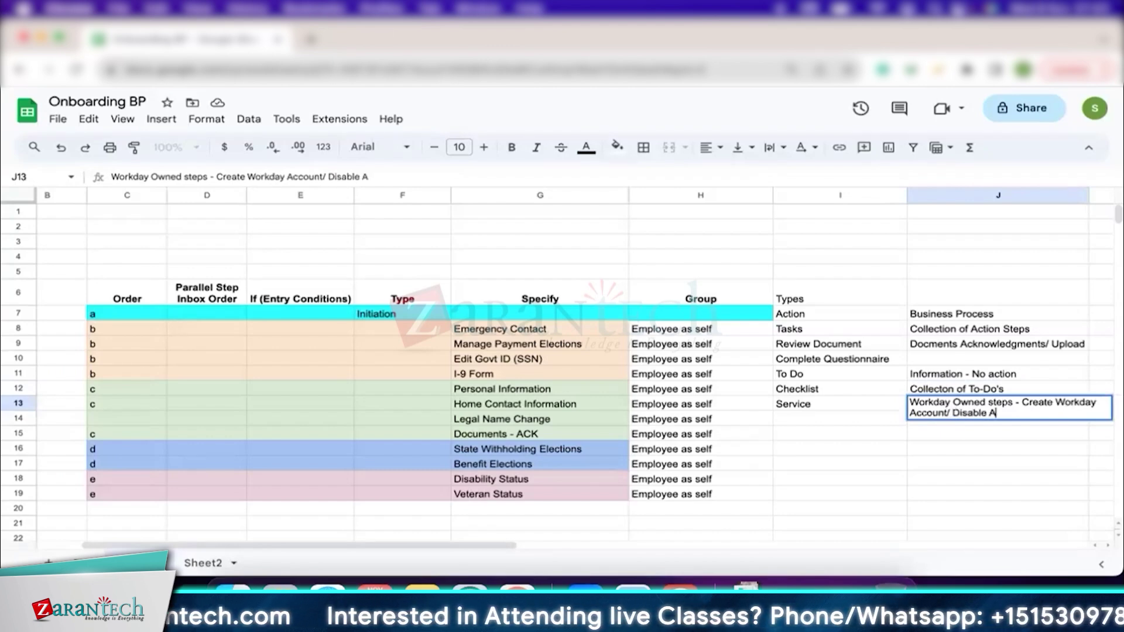
pyautogui.write('dcount')
pyautogui.press('Return')
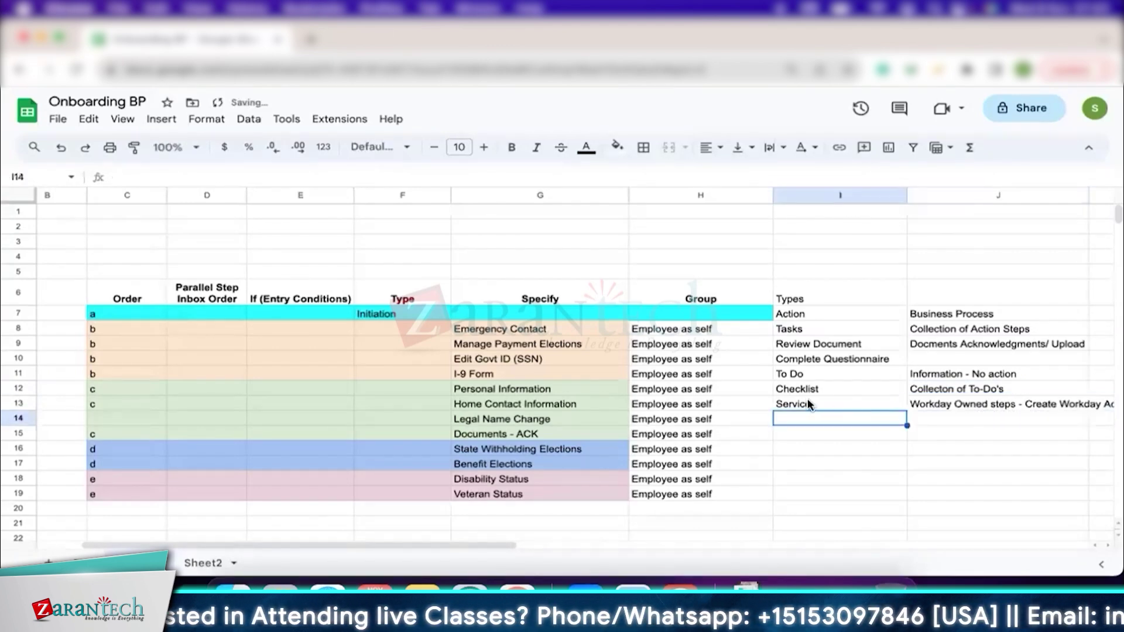
# - Turn on text wrapping for the whole description column J
pyautogui.click(806, 402)
pyautogui.click(1023, 196)
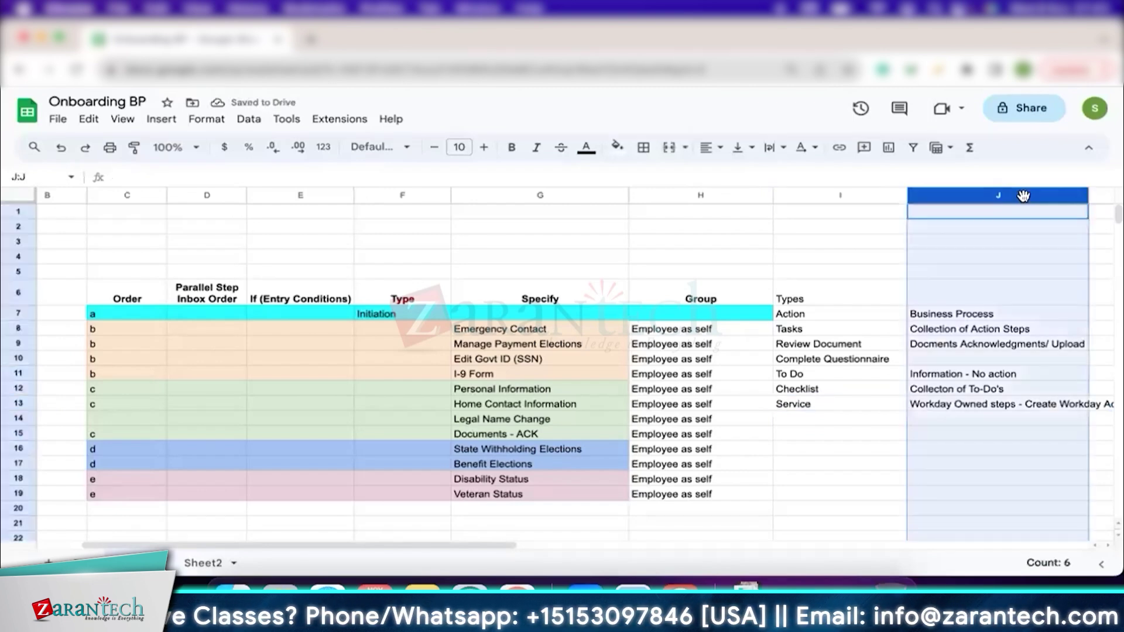
pyautogui.click(772, 149)
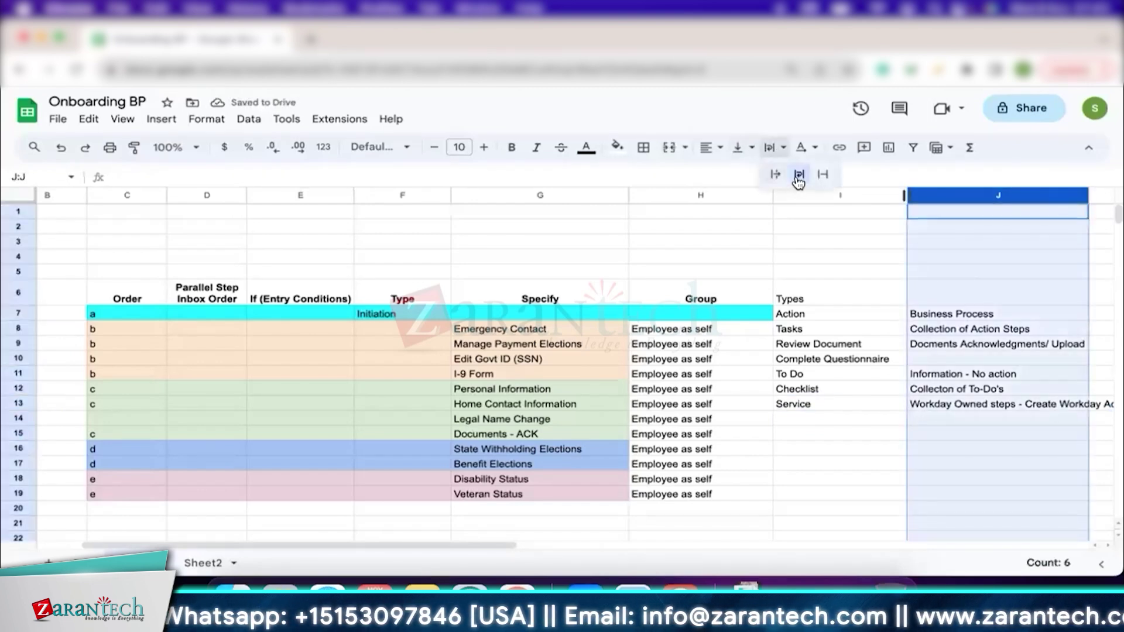
pyautogui.click(798, 176)
pyautogui.click(835, 411)
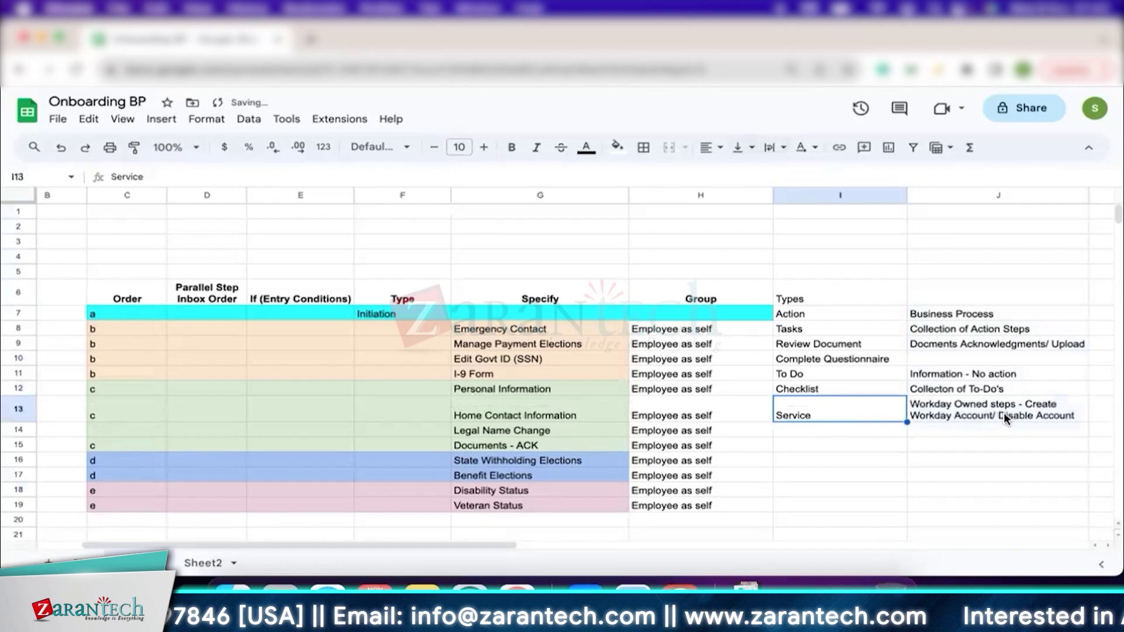
pyautogui.click(1003, 412)
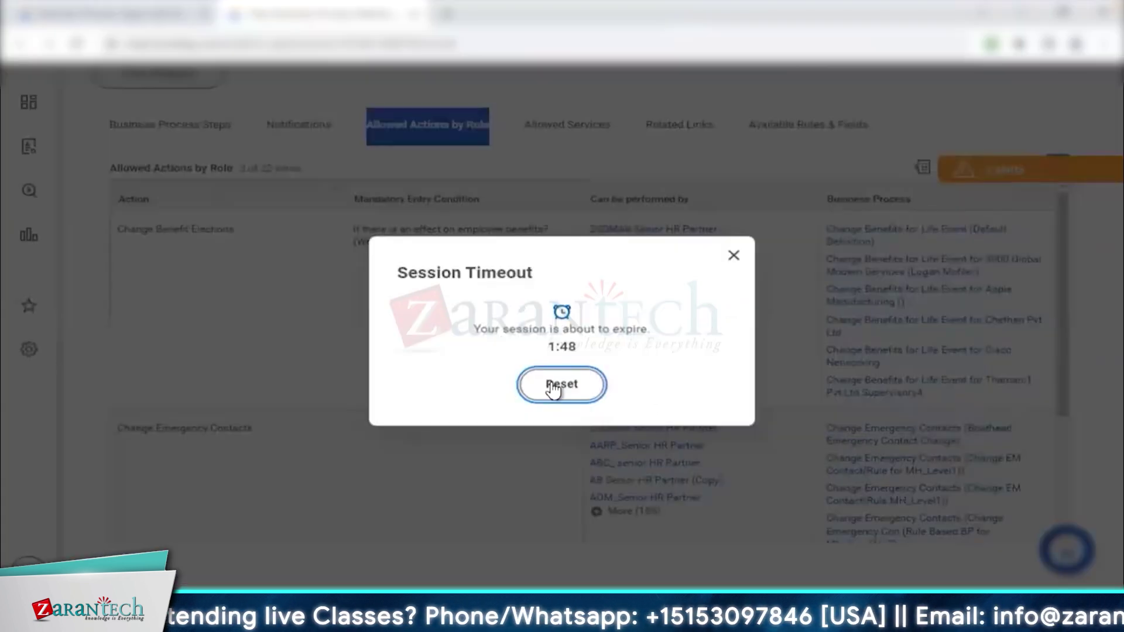
# - Switch to Workday, extend the expiring session, and add Termination (Default Definition) to the report's Business Process Definition filter
pyautogui.click(551, 385)
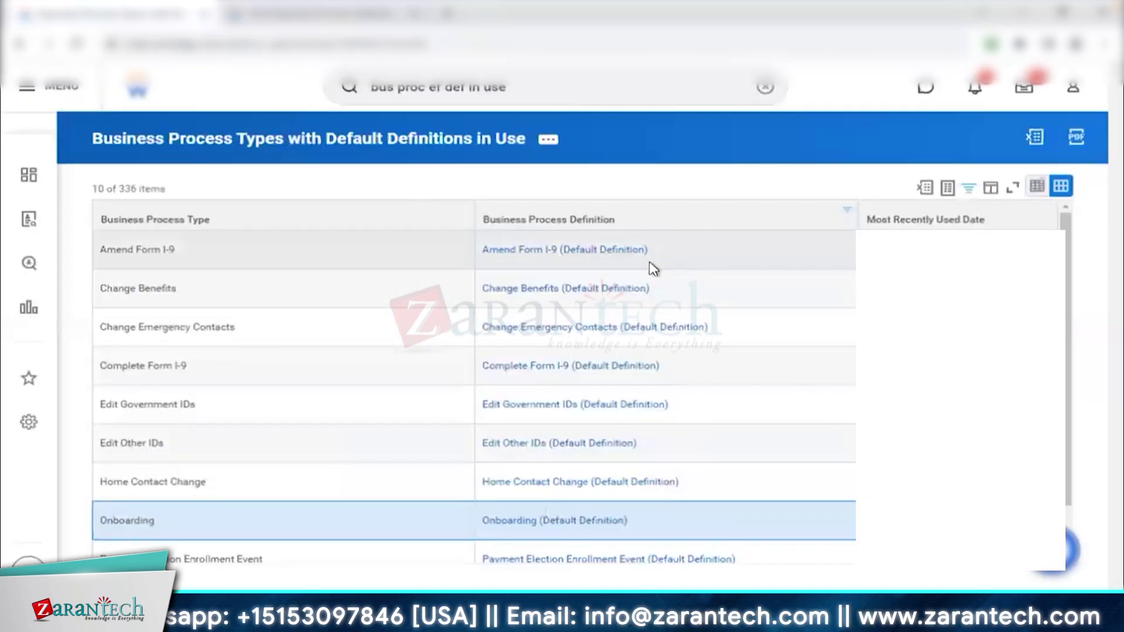
pyautogui.click(576, 218)
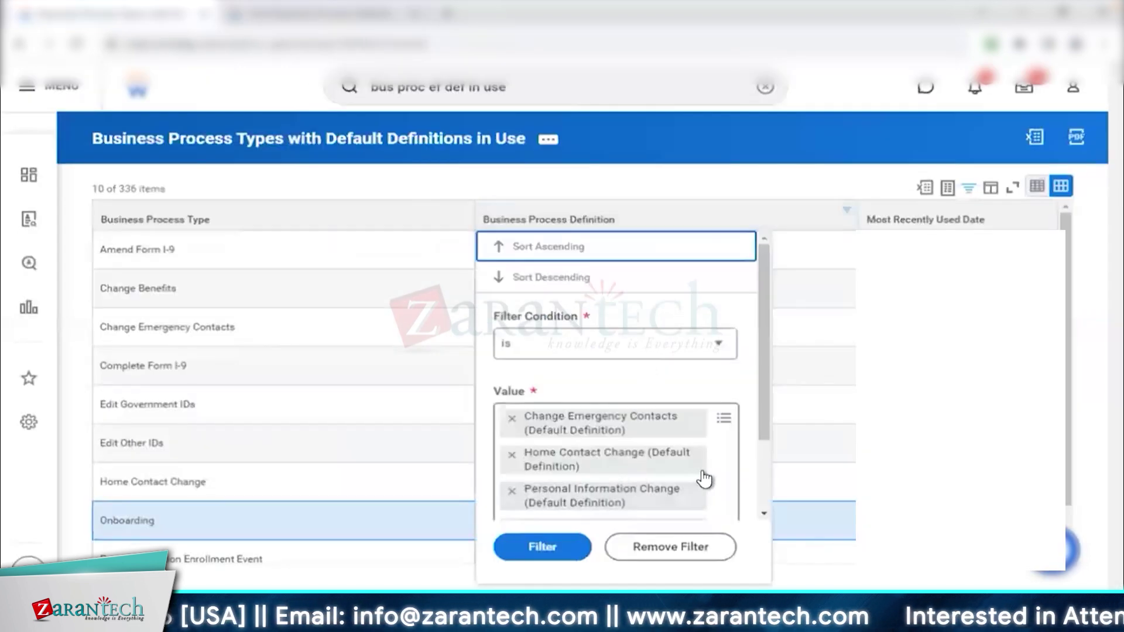
pyautogui.click(722, 469)
pyautogui.write('termina')
pyautogui.press('Return')
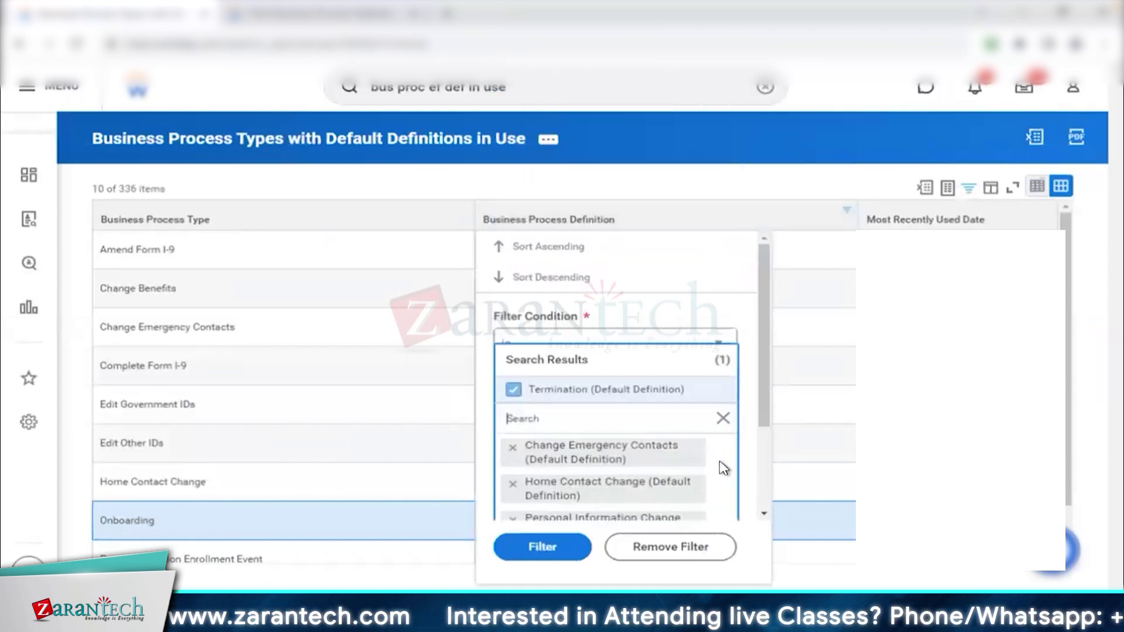
pyautogui.click(562, 540)
pyautogui.click(539, 544)
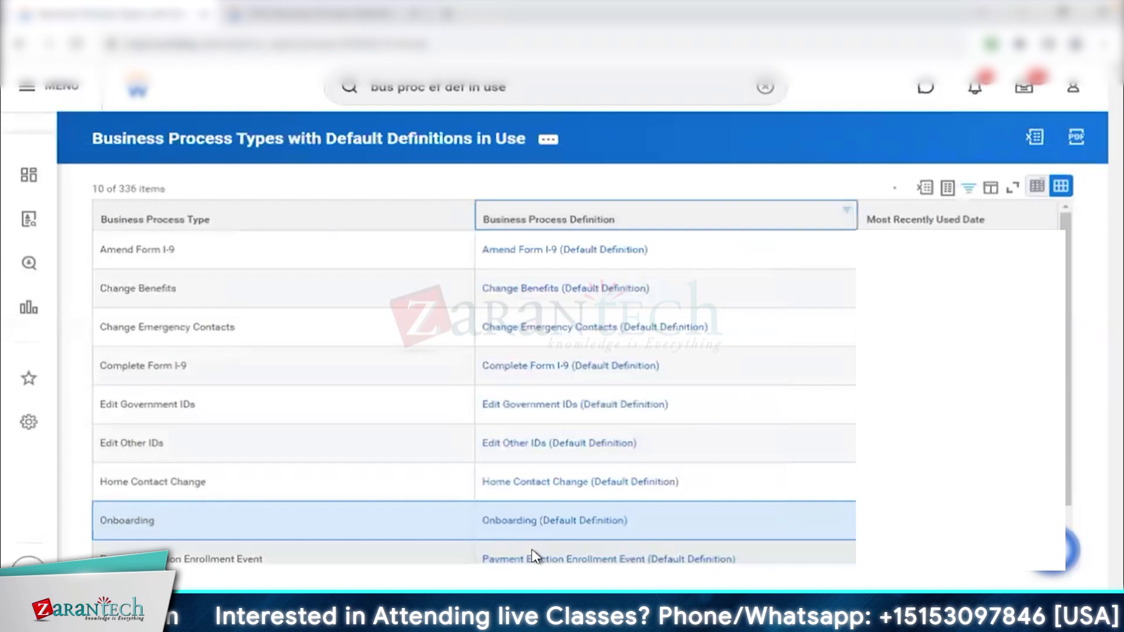
# - Open the Termination (Default Definition) business process from the filtered report in a new tab
pyautogui.scroll(-2, 562, 352)
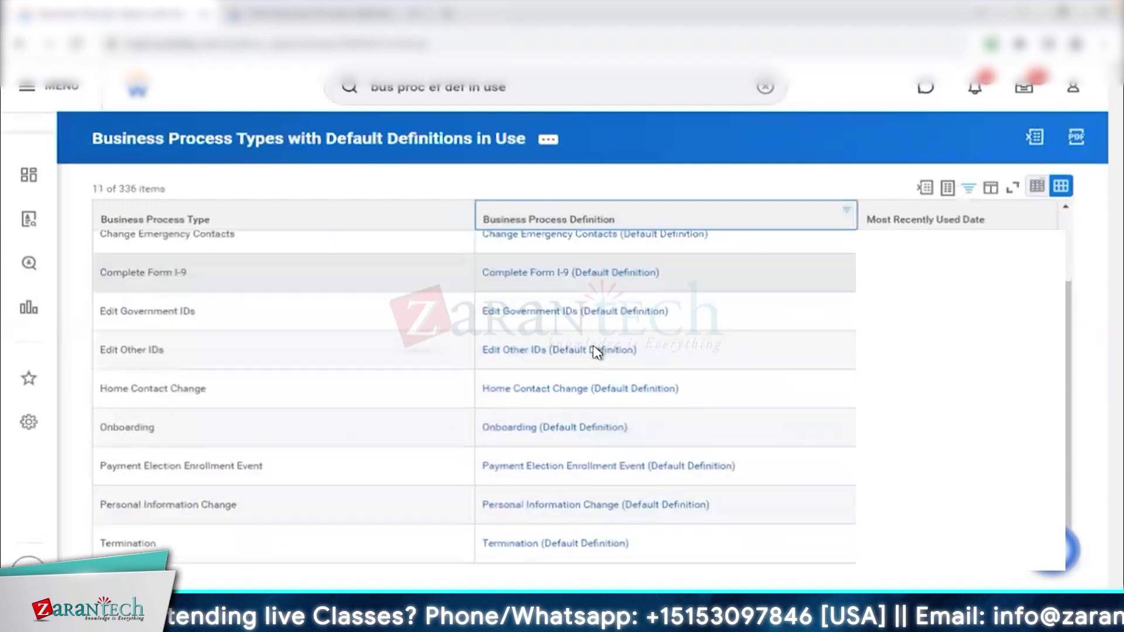
pyautogui.rightClick(544, 550)
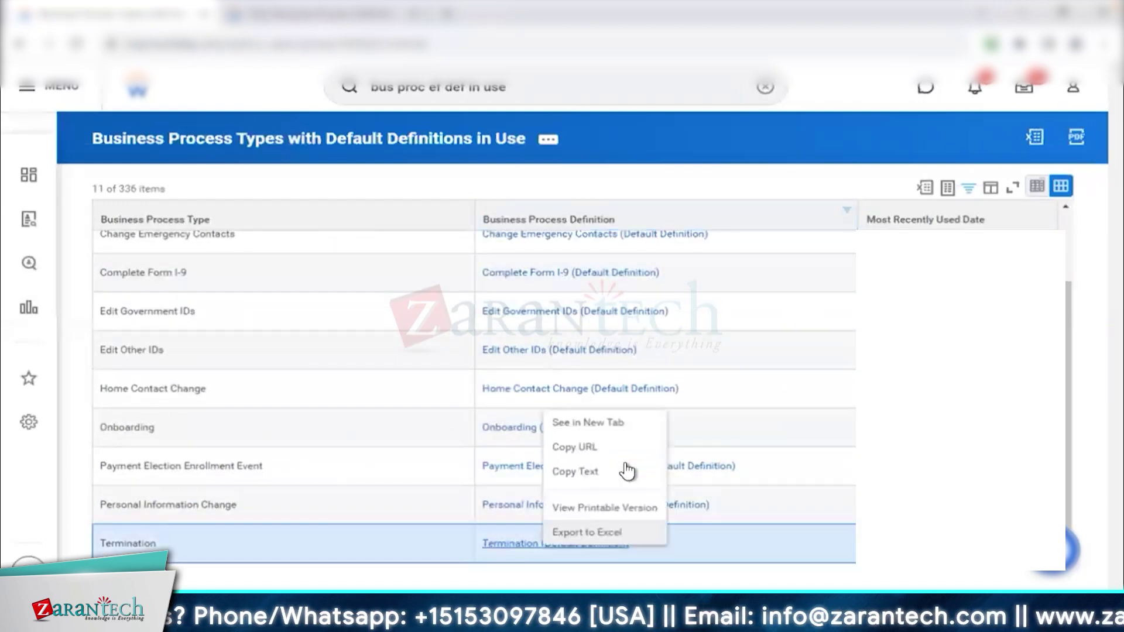
pyautogui.click(633, 425)
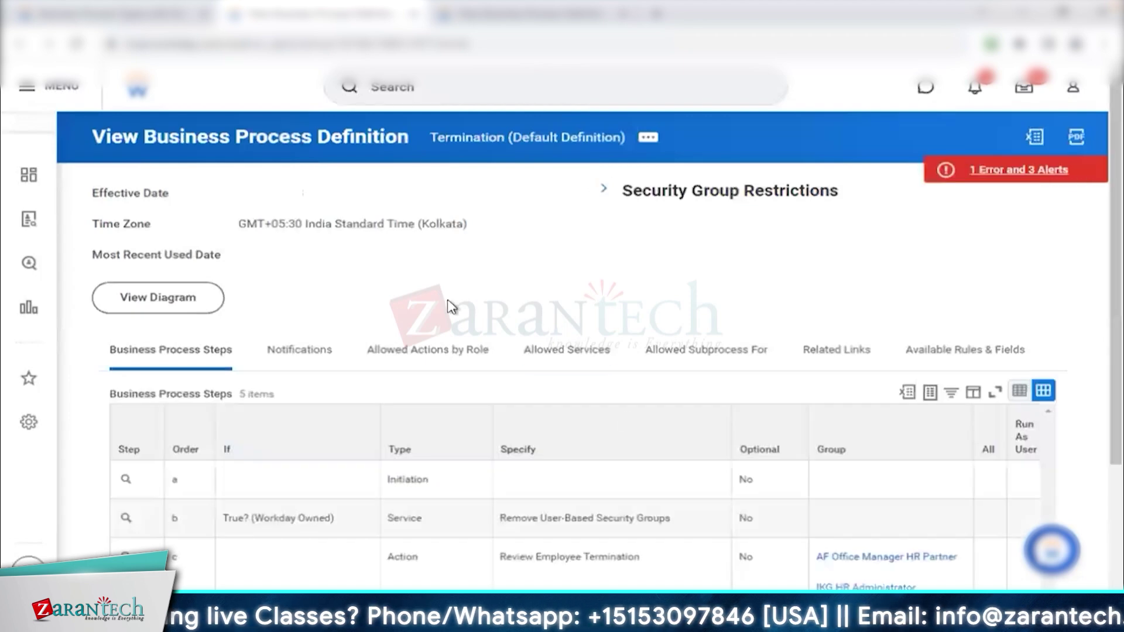
# - Review the services allowed for the Termination process, including Terminate User Account and Deactivate Worker Payment Elections
pyautogui.click(546, 351)
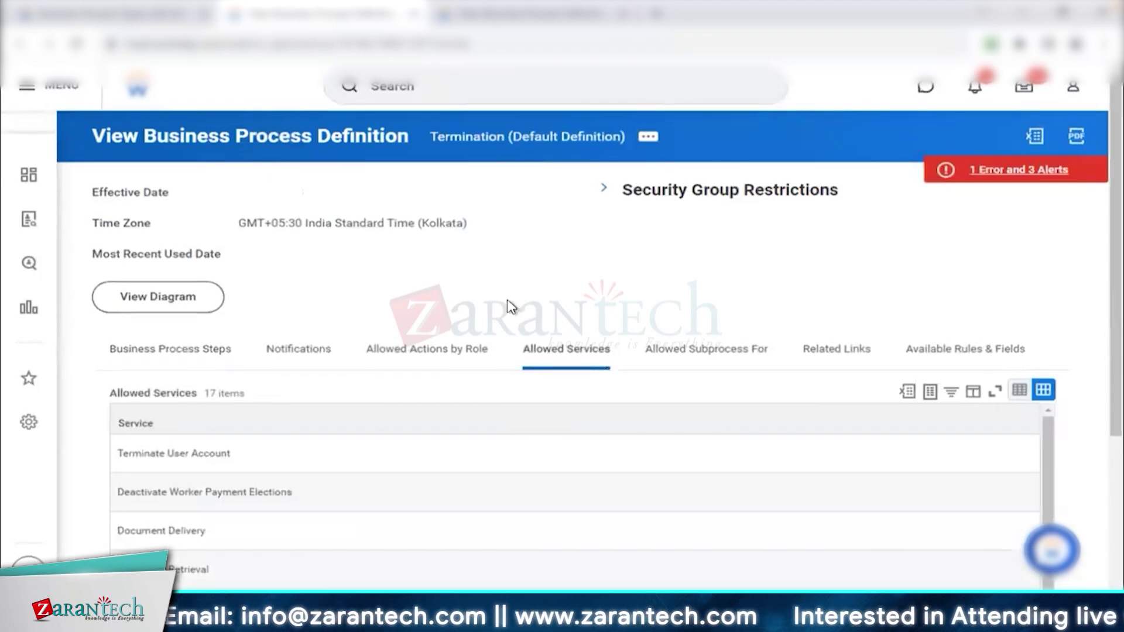
pyautogui.scroll(-1, 511, 305)
pyautogui.moveTo(118, 387); pyautogui.dragTo(225, 391)
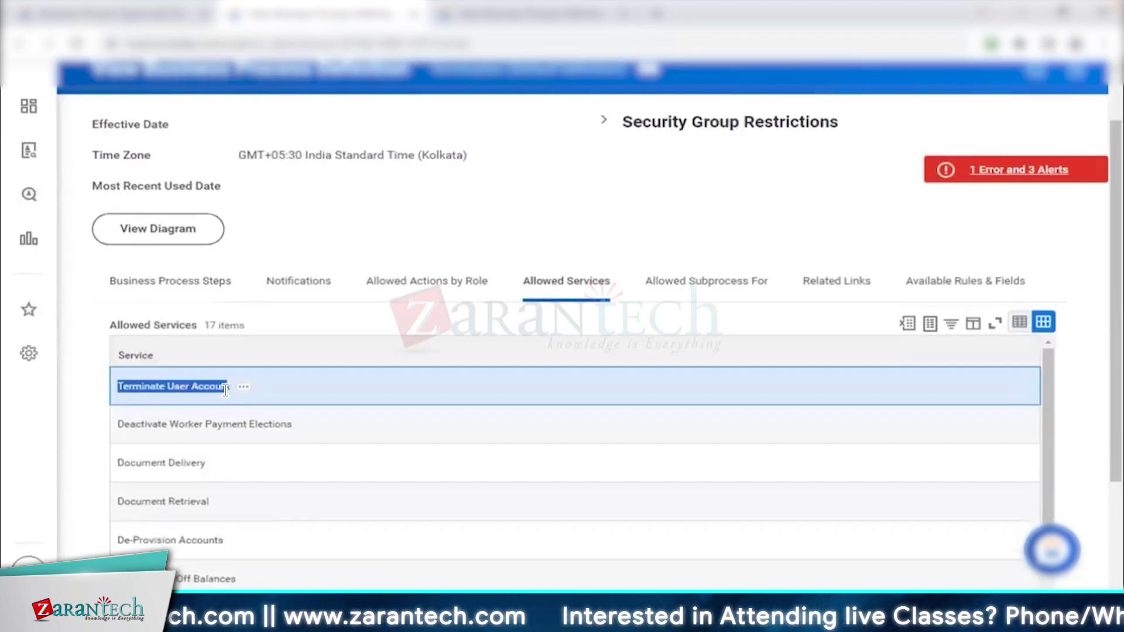
pyautogui.moveTo(124, 424); pyautogui.dragTo(266, 425)
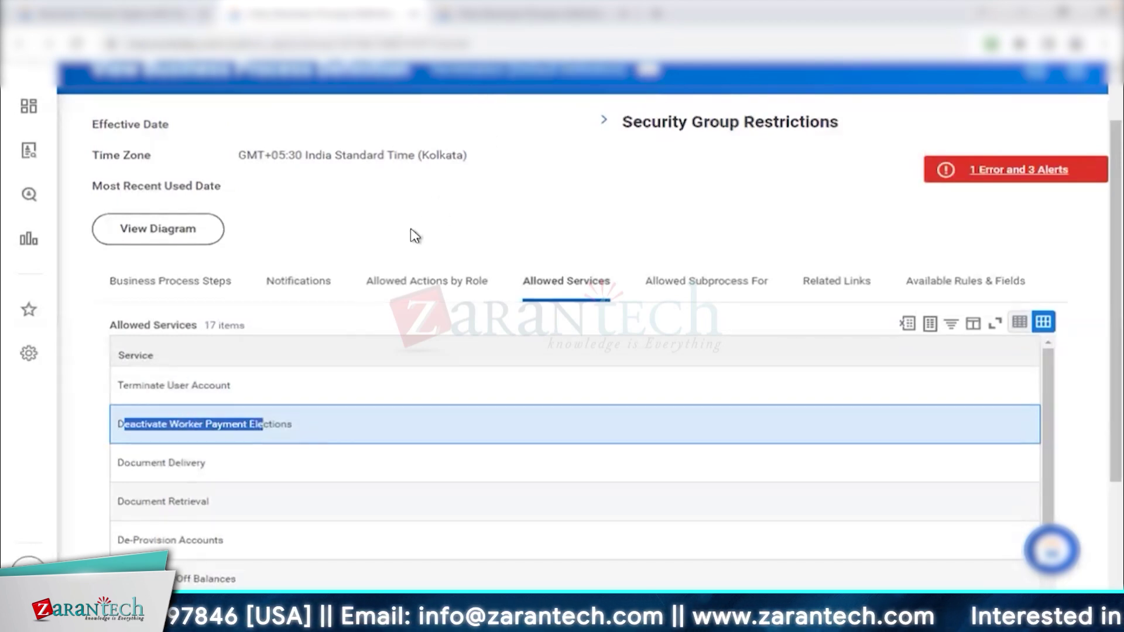
# - Examine the Service step in the Termination process steps, checking its type, specified service and entry condition
pyautogui.click(173, 283)
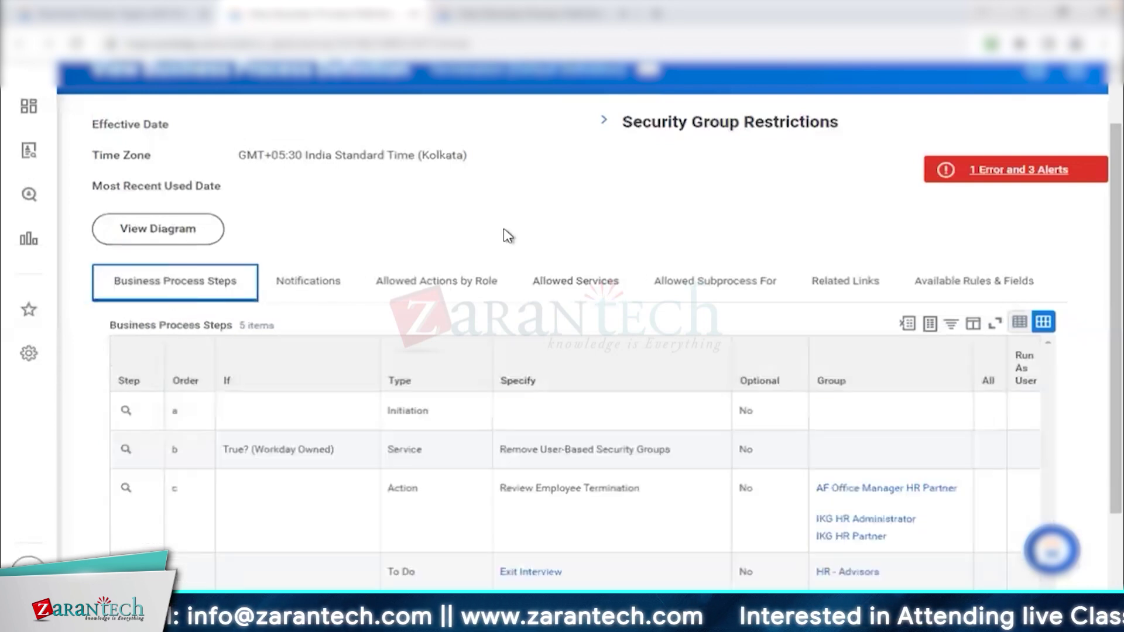
pyautogui.scroll(-2, 508, 235)
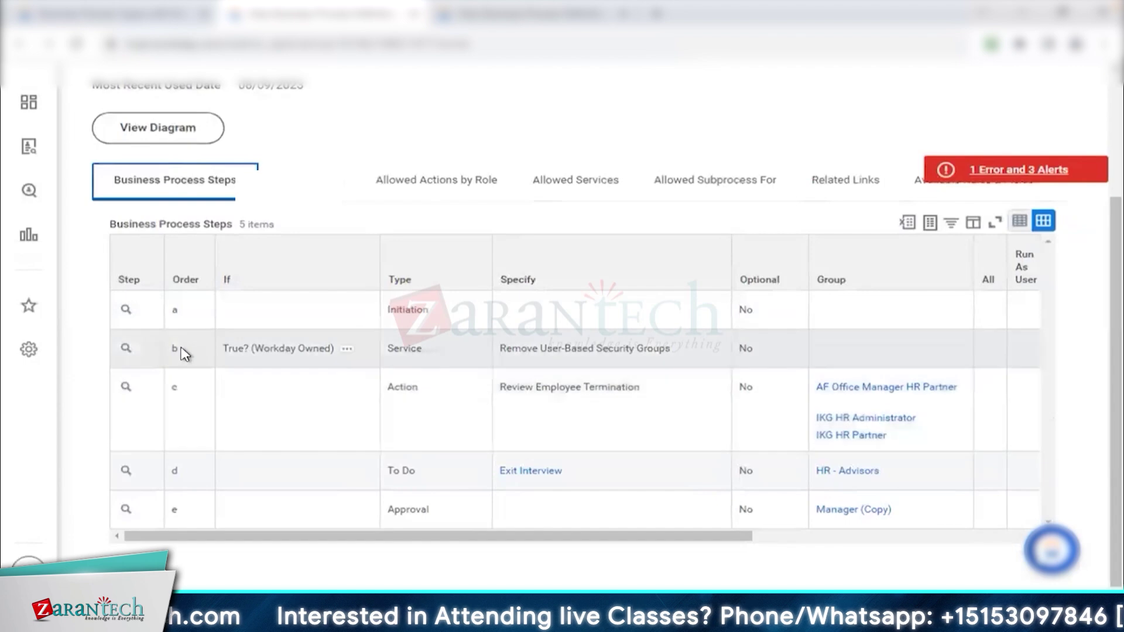
pyautogui.doubleClick(404, 349)
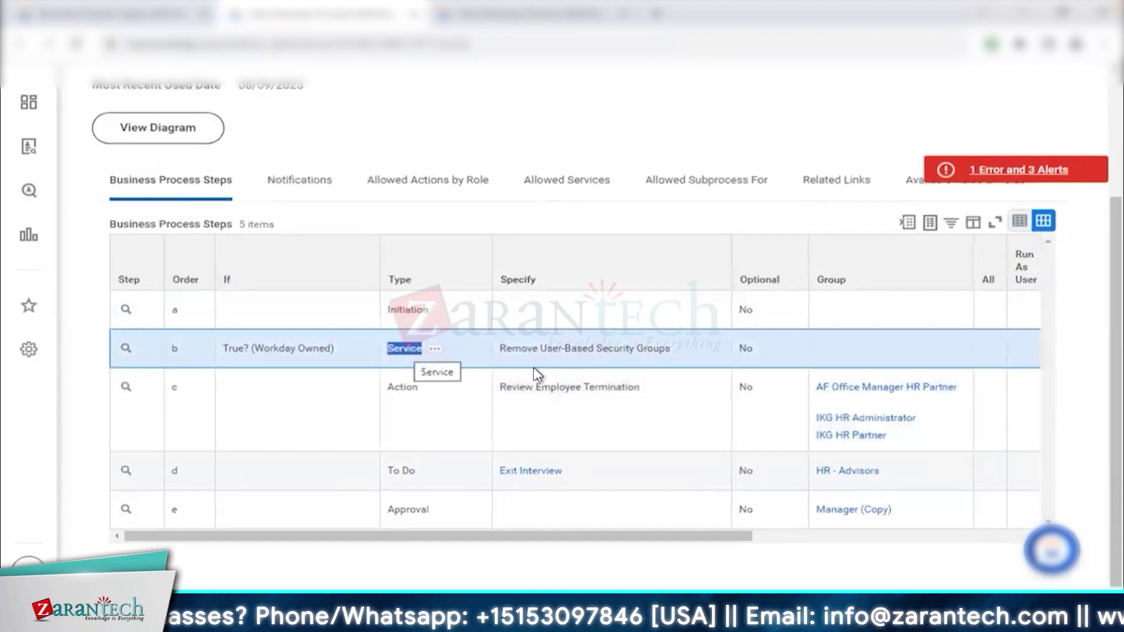
pyautogui.moveTo(499, 348); pyautogui.dragTo(677, 355)
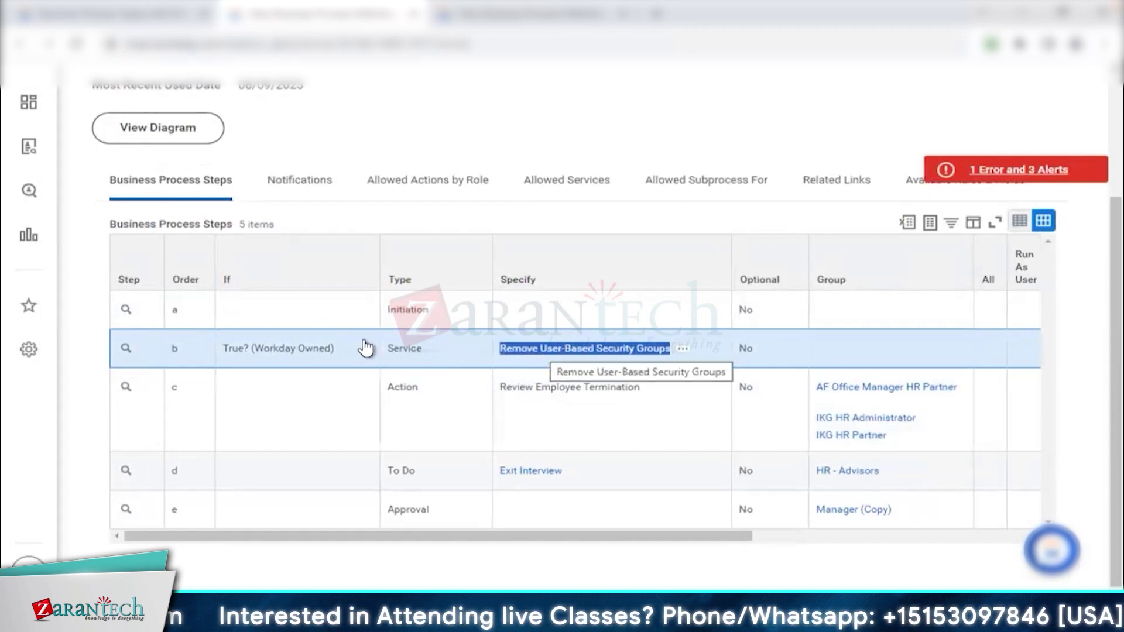
pyautogui.moveTo(230, 348); pyautogui.dragTo(328, 349)
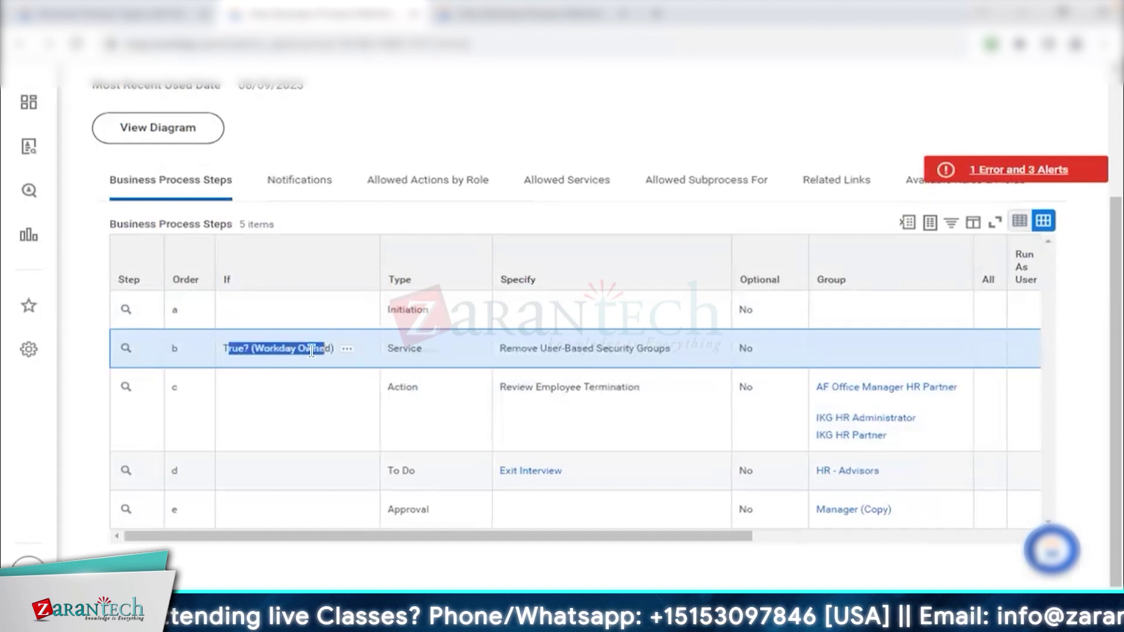
# - Check the True? (Workday Owned) entry condition and the Remove User-Based Security Groups service on Termination step b
pyautogui.click(232, 353)
pyautogui.moveTo(229, 349); pyautogui.dragTo(306, 349)
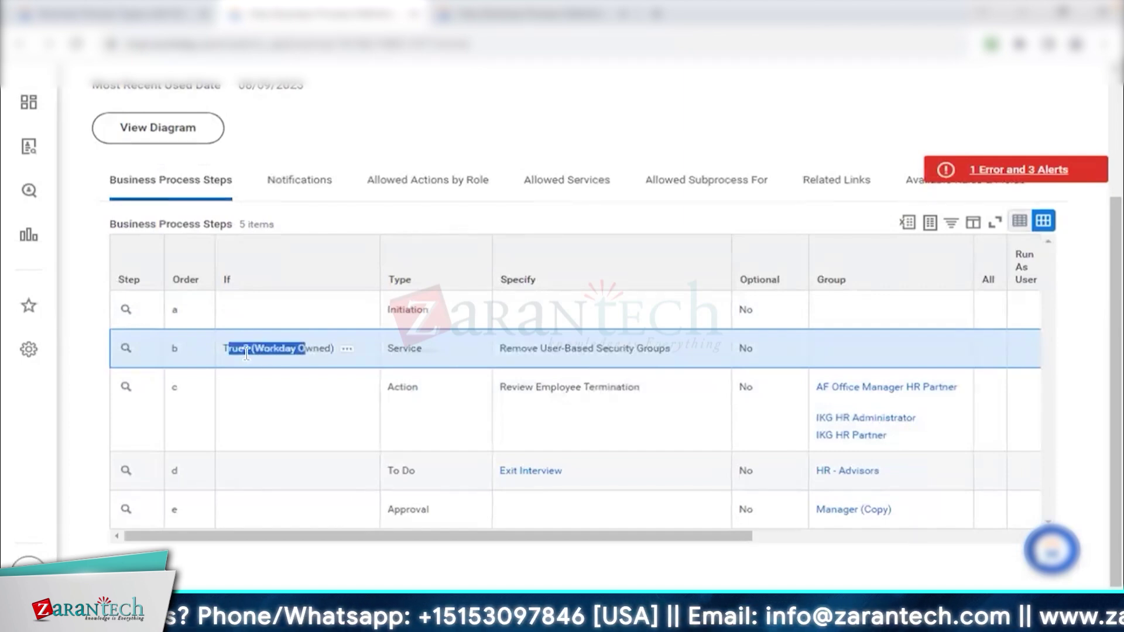
pyautogui.click(540, 363)
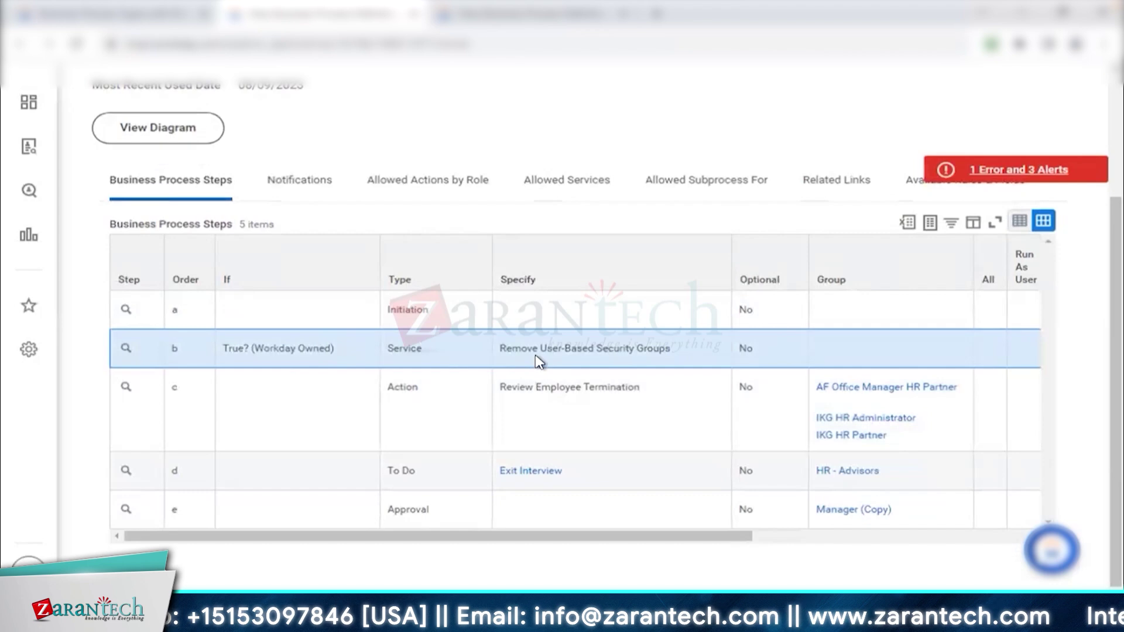
pyautogui.hscroll(3, 541, 363)
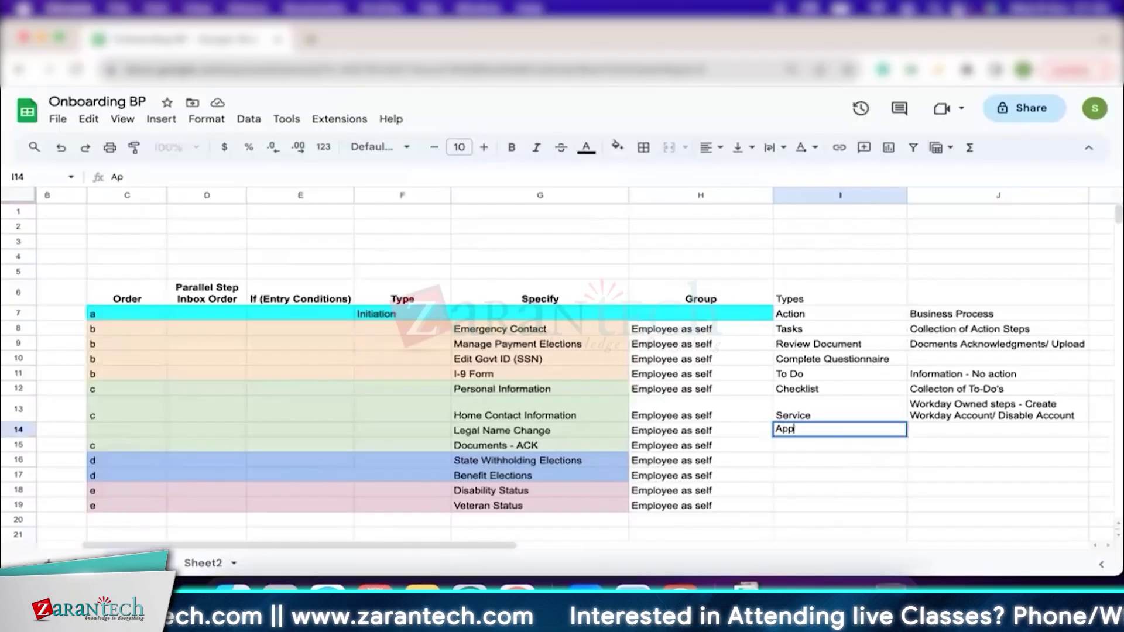
# - Add the step type Approval below Service in the Types list and describe it as "Not Action Step"
pyautogui.write('oval')
pyautogui.press('Tab')
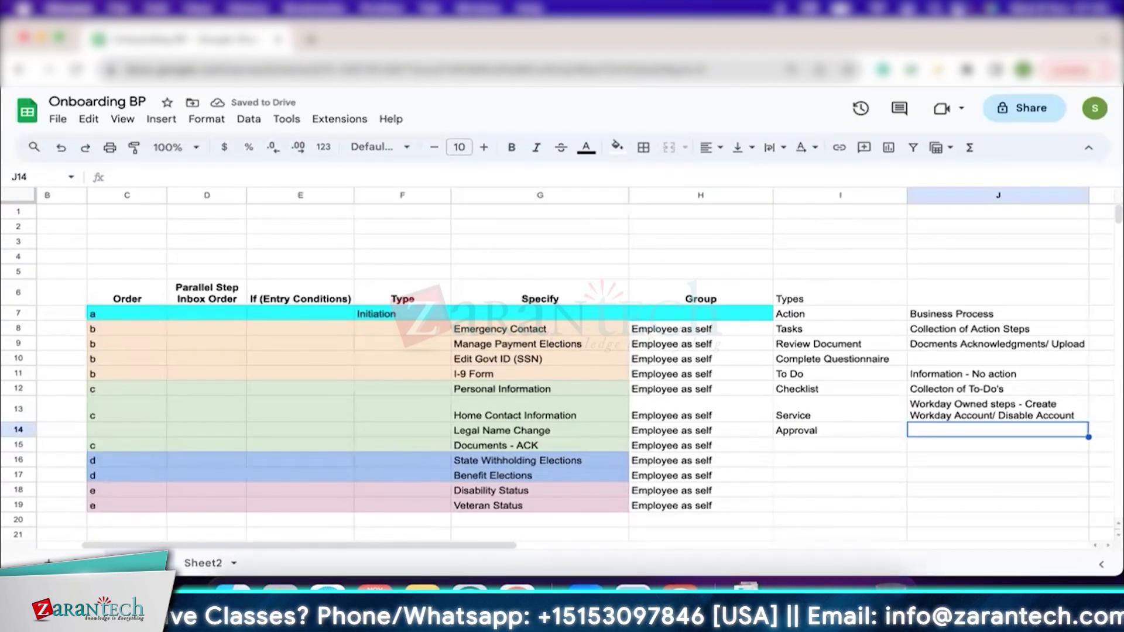
pyautogui.write('Not ')
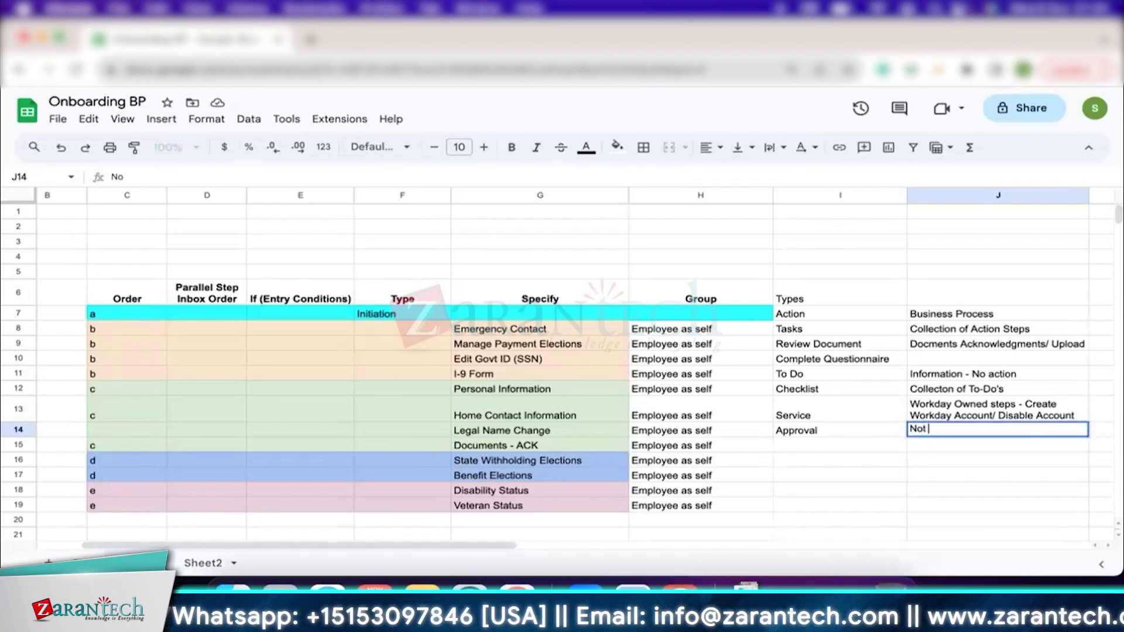
pyautogui.write('Action Step')
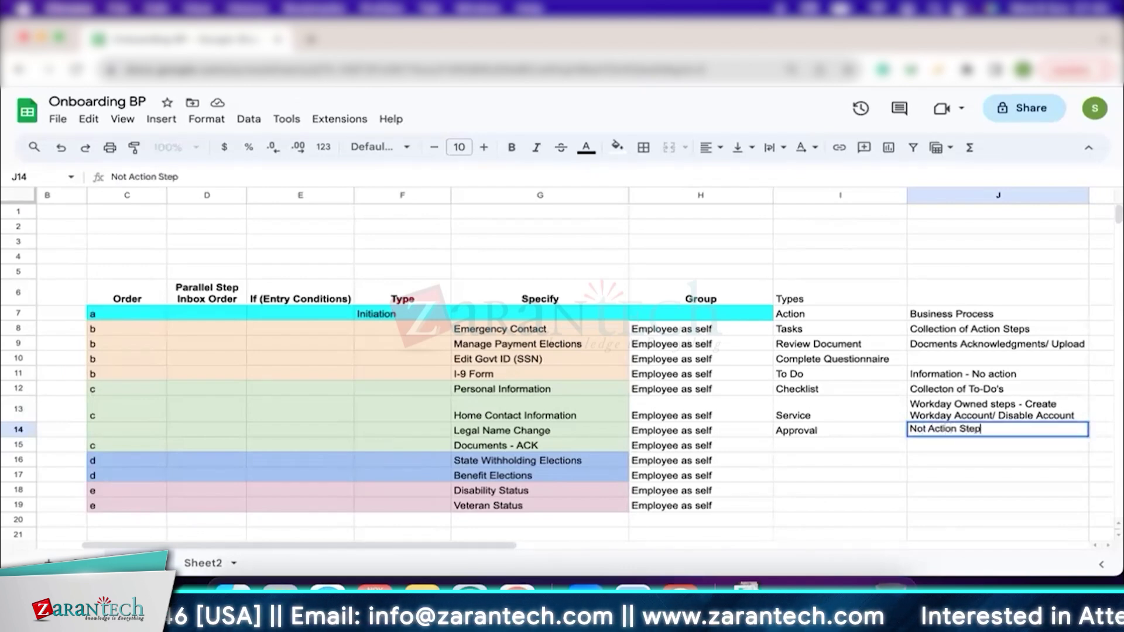
pyautogui.press('Return')
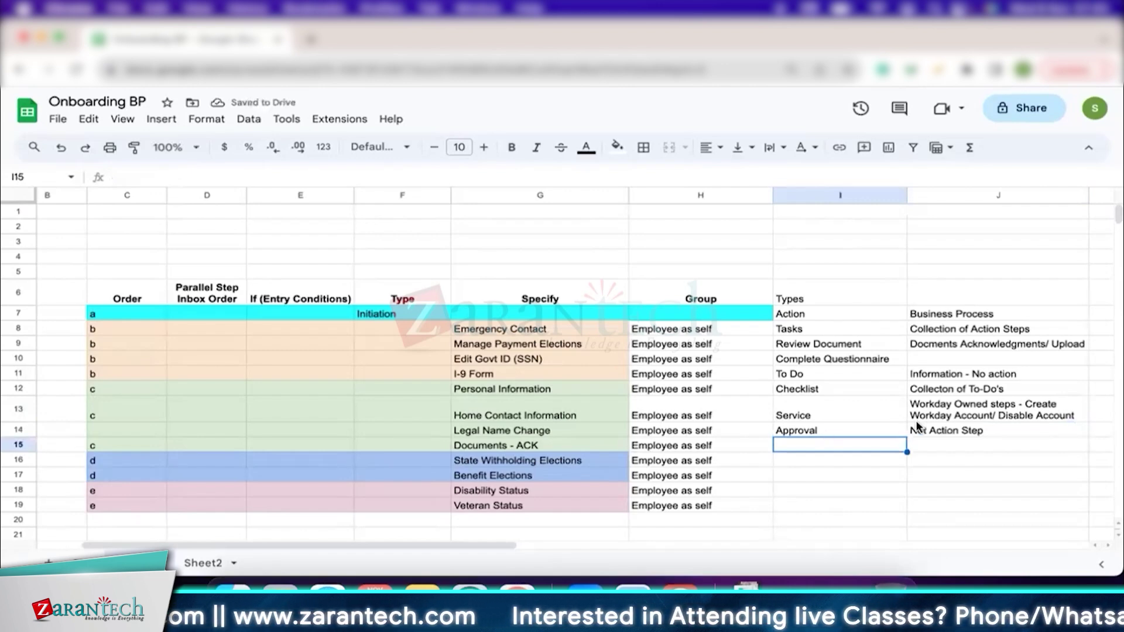
# - Review the Approval description and the step types from Action through Approval in the Types list
pyautogui.click(861, 427)
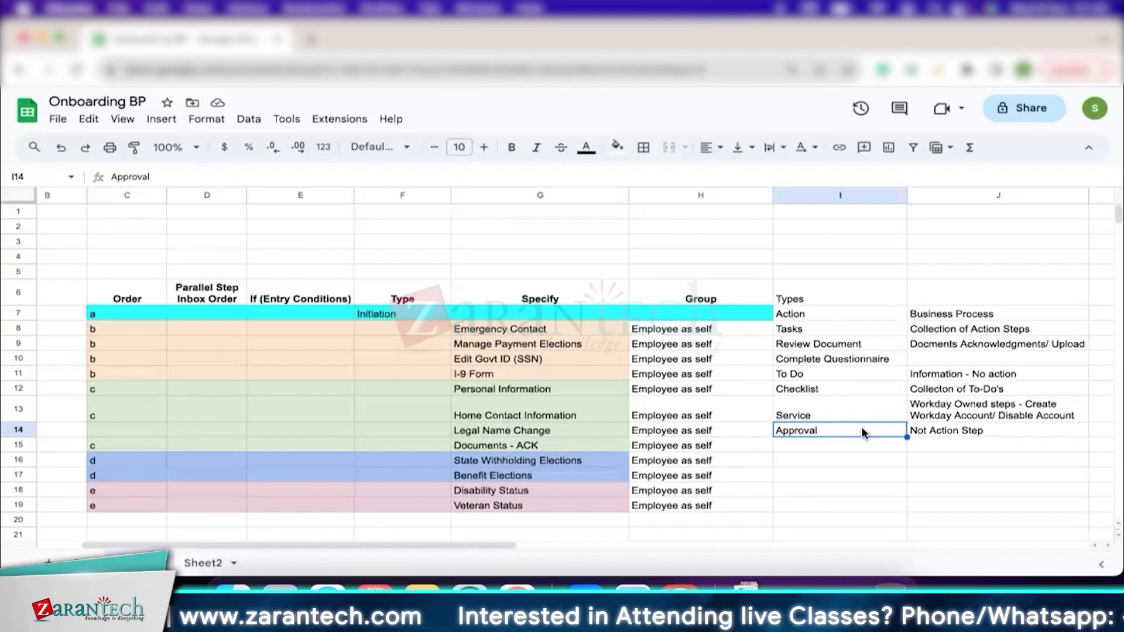
pyautogui.click(927, 432)
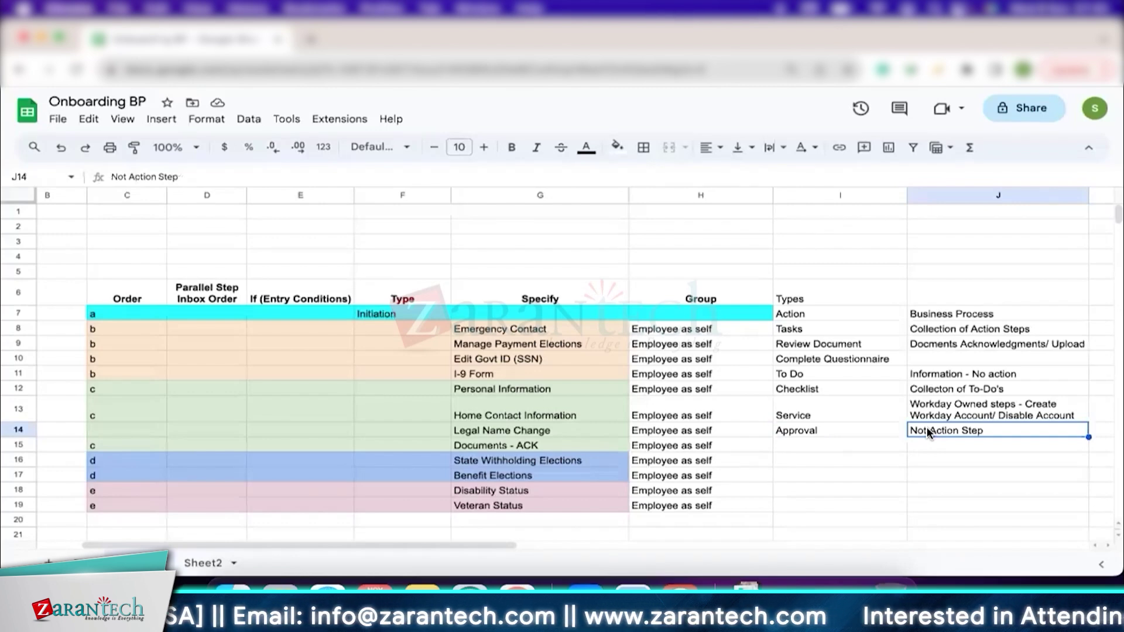
pyautogui.click(853, 316)
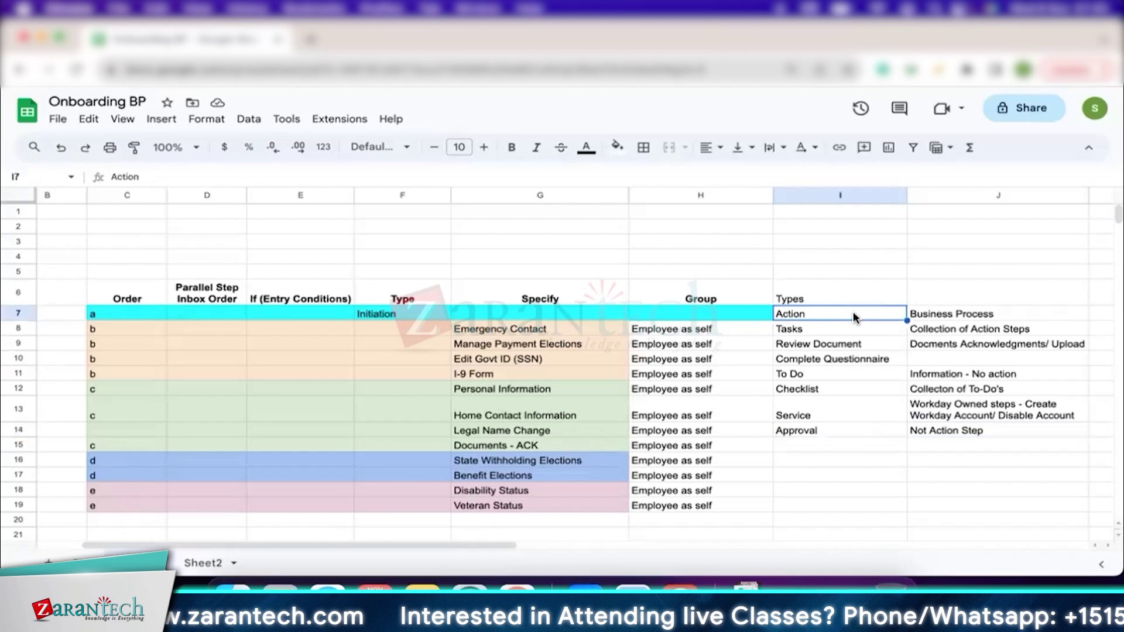
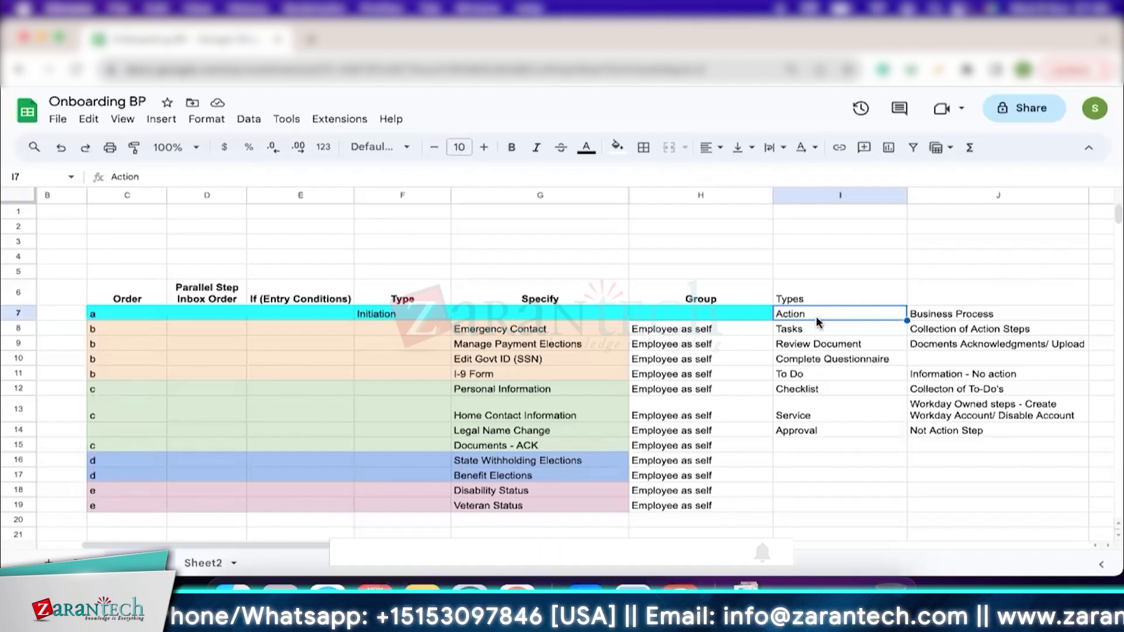
pyautogui.moveTo(843, 314); pyautogui.dragTo(845, 436)
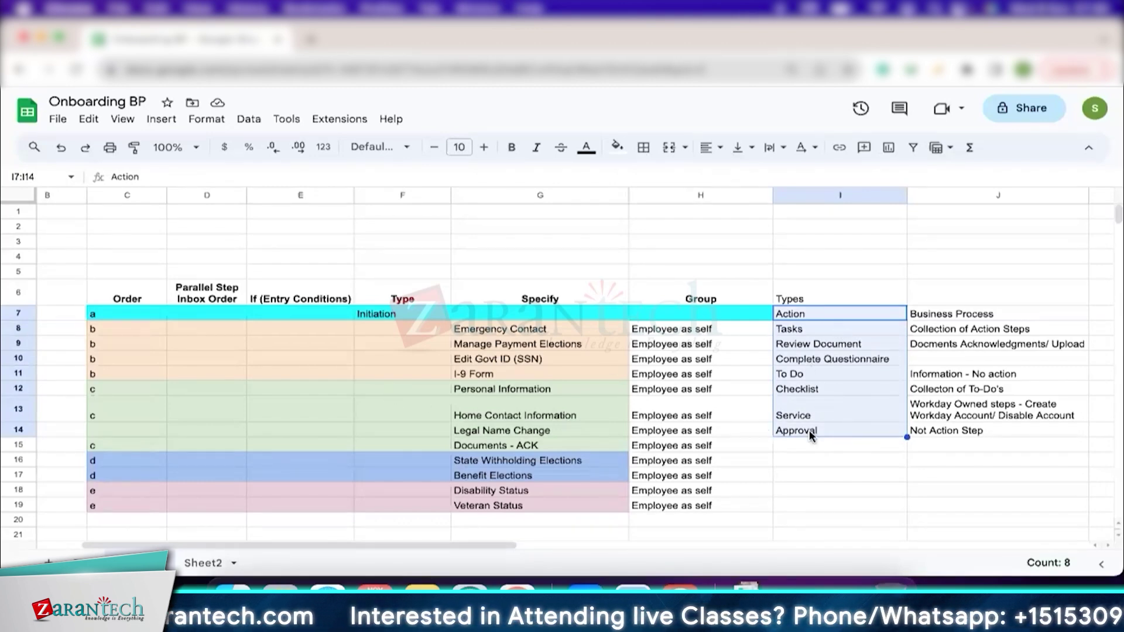
pyautogui.click(815, 316)
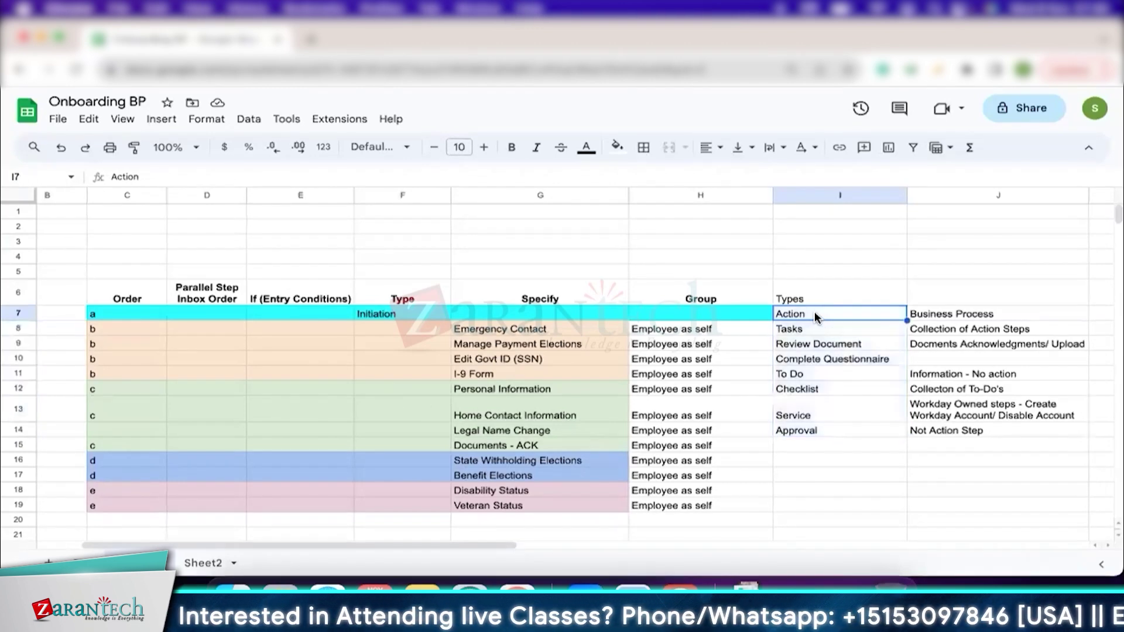
pyautogui.click(786, 326)
pyautogui.click(839, 347)
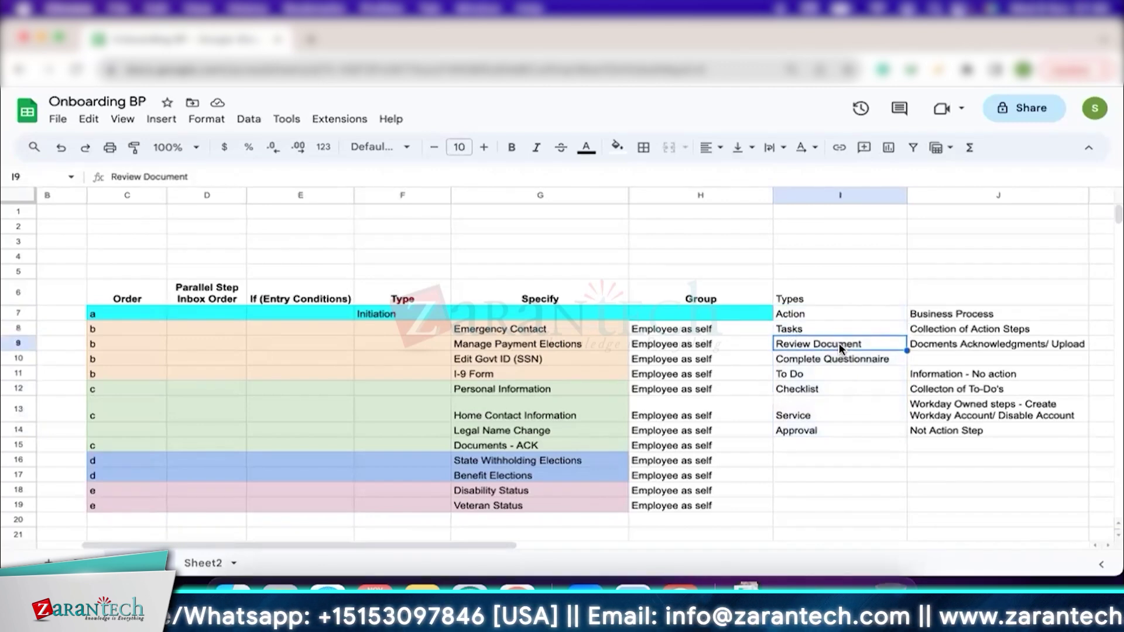
# - Examine the onboarding table's blank Type cells and its Specify entries from Emergency Contact through Veteran Status
pyautogui.click(403, 332)
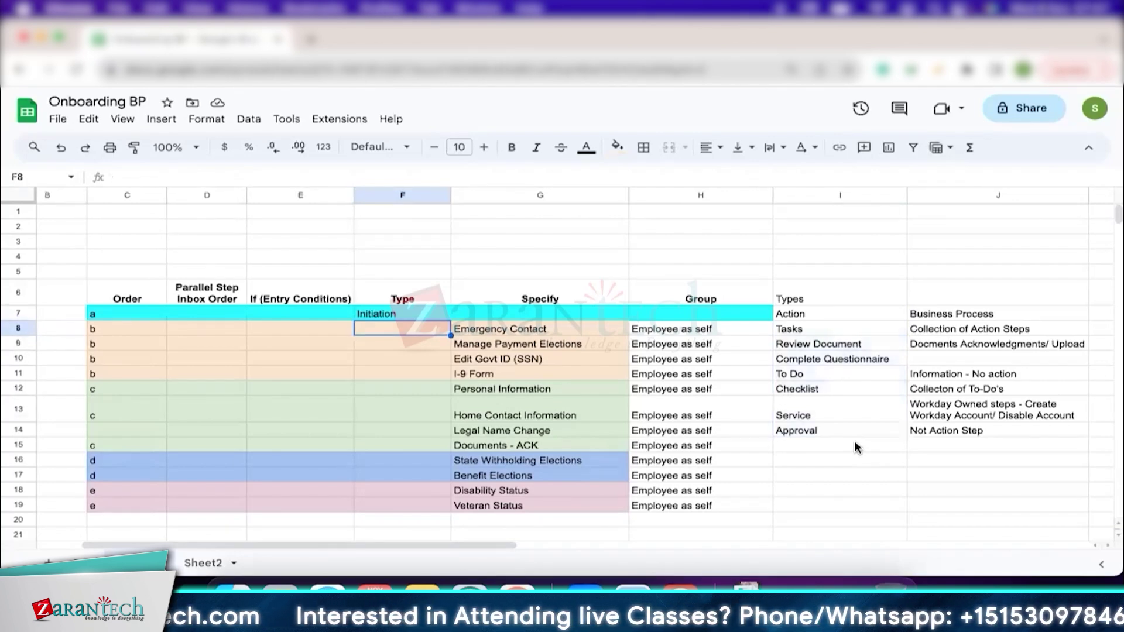
pyautogui.click(242, 419)
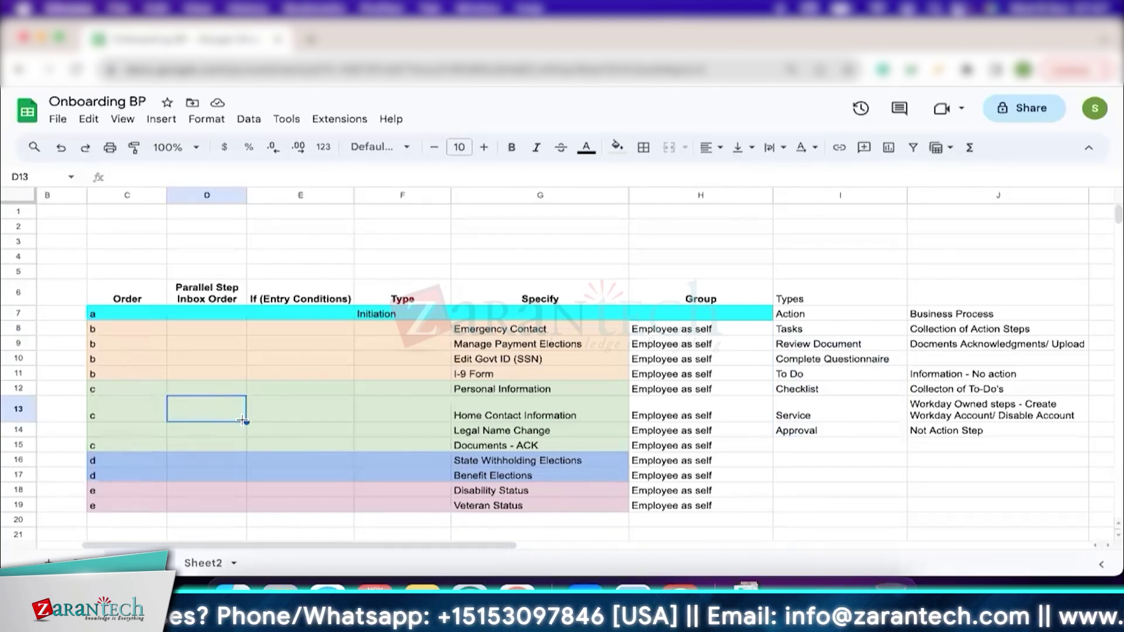
pyautogui.click(397, 343)
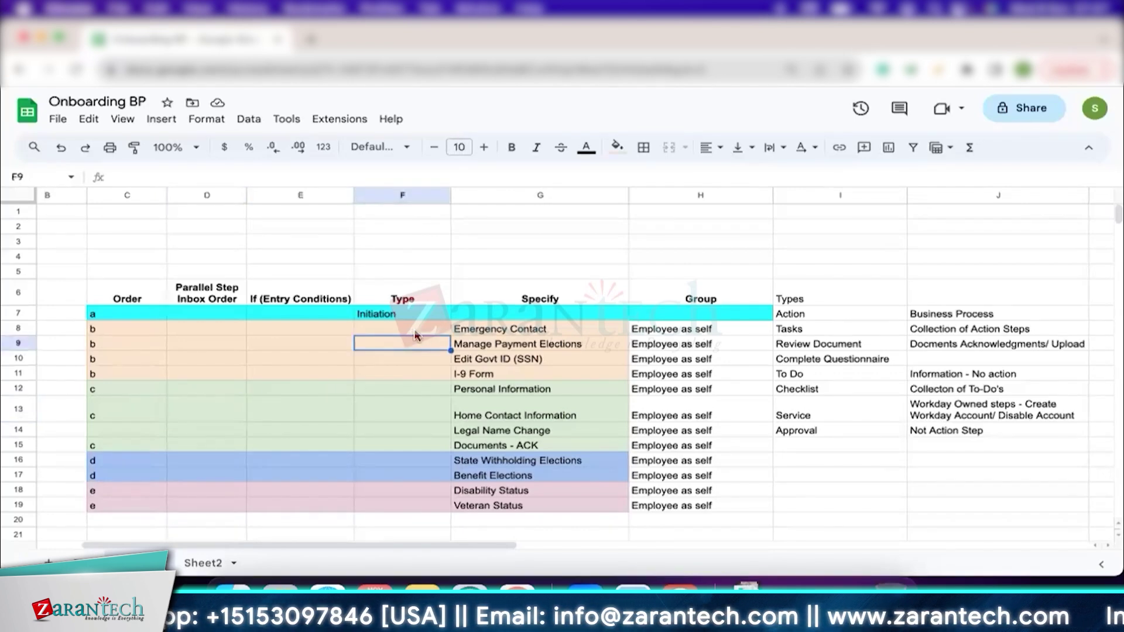
pyautogui.click(386, 330)
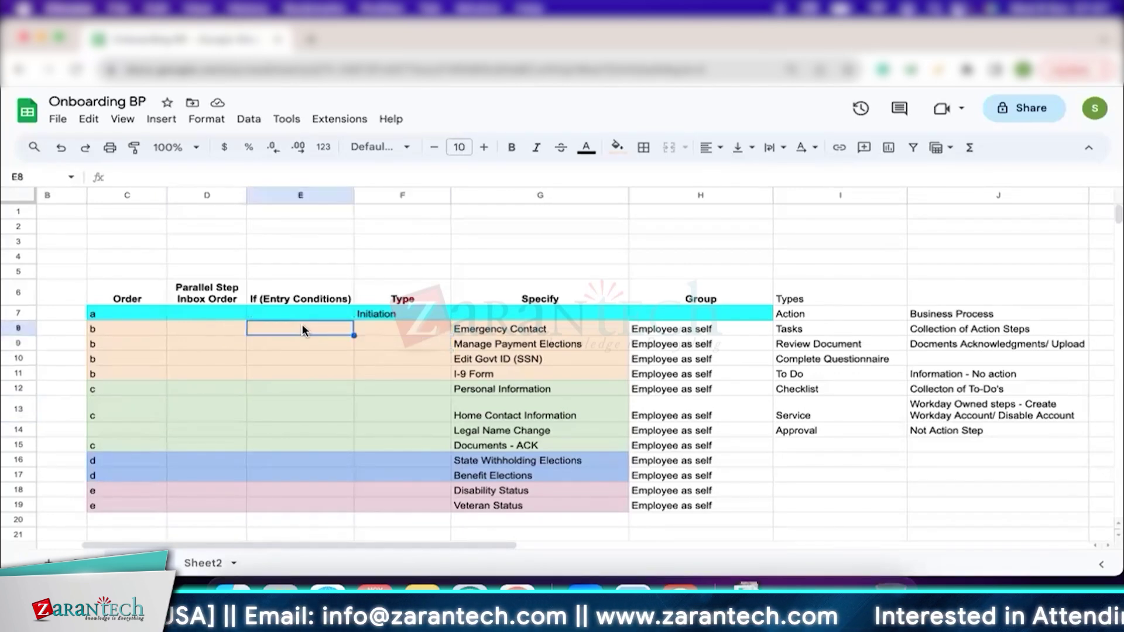
pyautogui.moveTo(108, 329); pyautogui.dragTo(205, 329)
pyautogui.moveTo(456, 370); pyautogui.dragTo(511, 502)
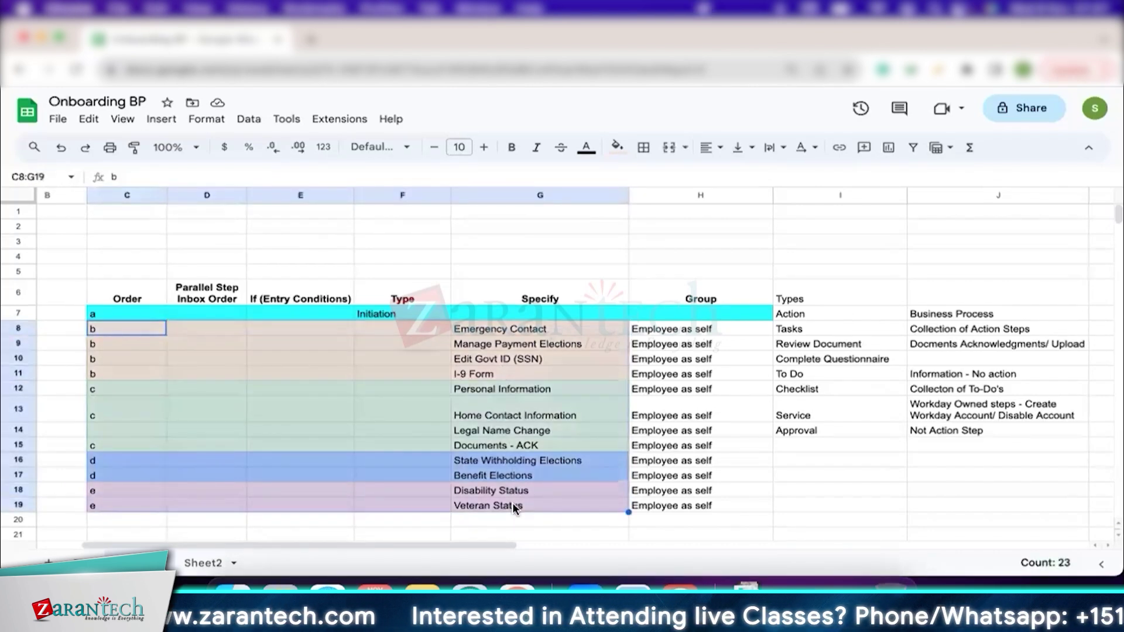
pyautogui.click(532, 331)
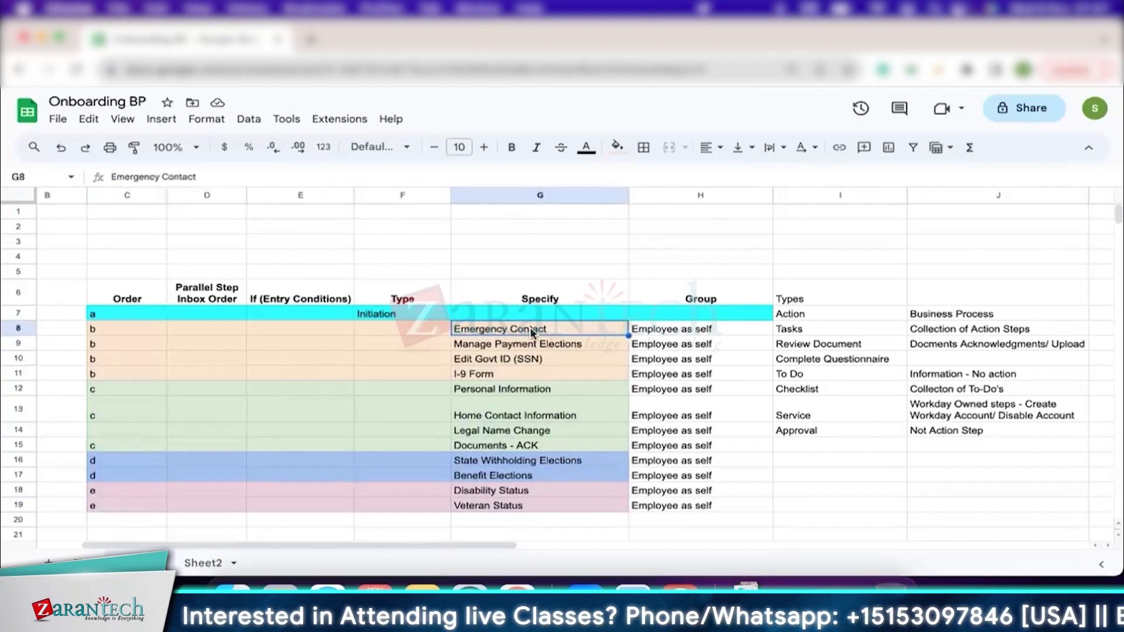
pyautogui.moveTo(570, 326); pyautogui.dragTo(565, 505)
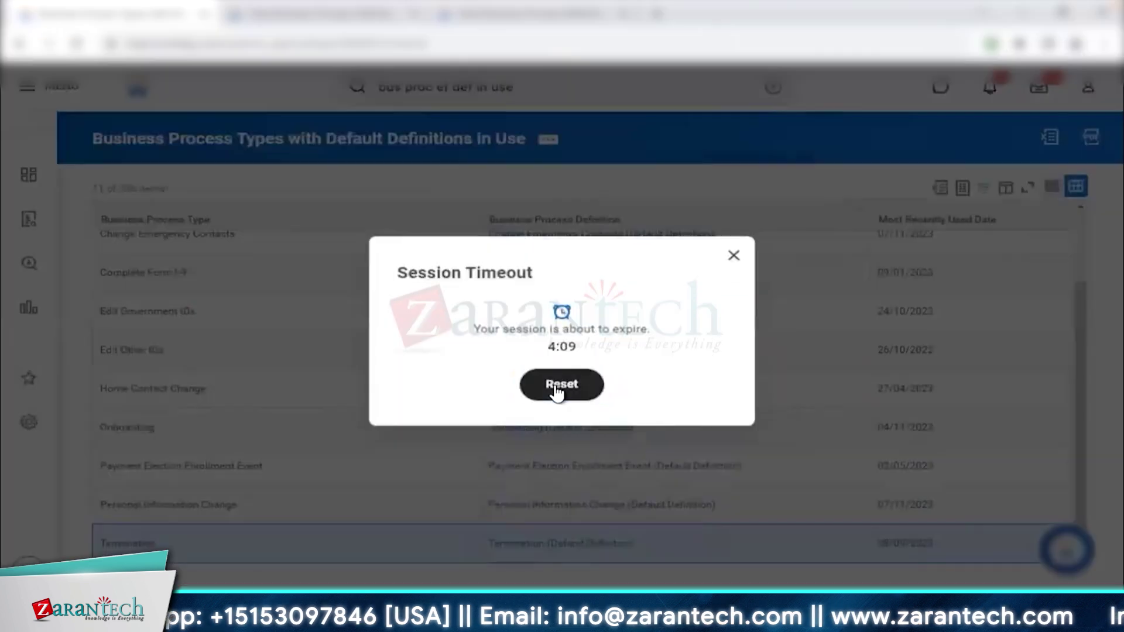
# - Switch to Workday, extend the expiring session, and search for "bp: velvet" from the Termination definition's browser tab
pyautogui.click(561, 385)
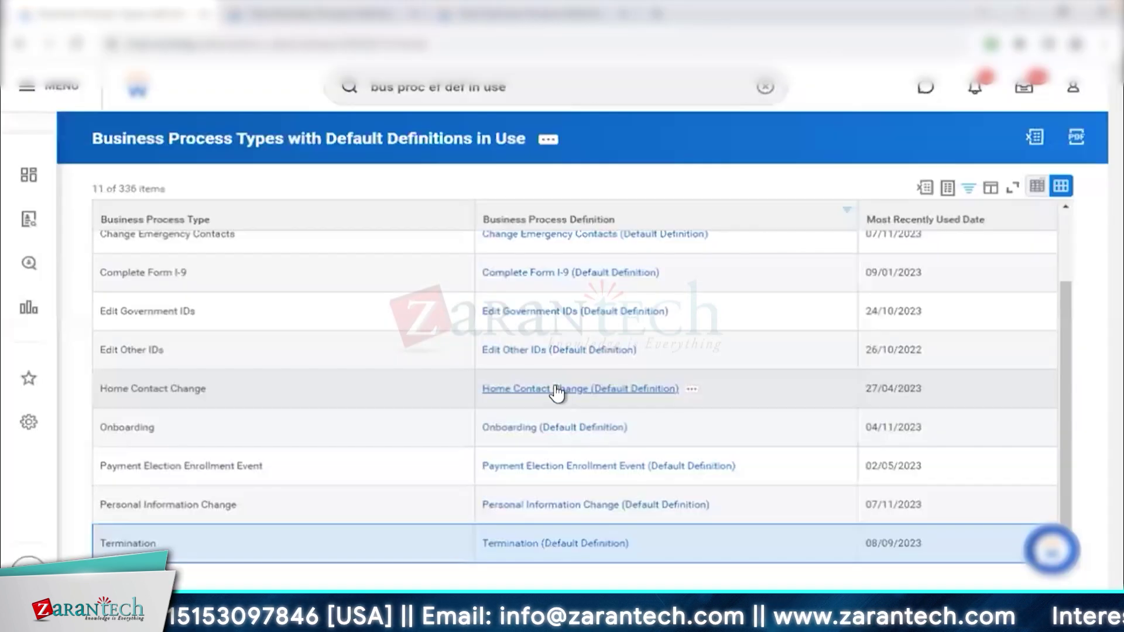
pyautogui.click(574, 90)
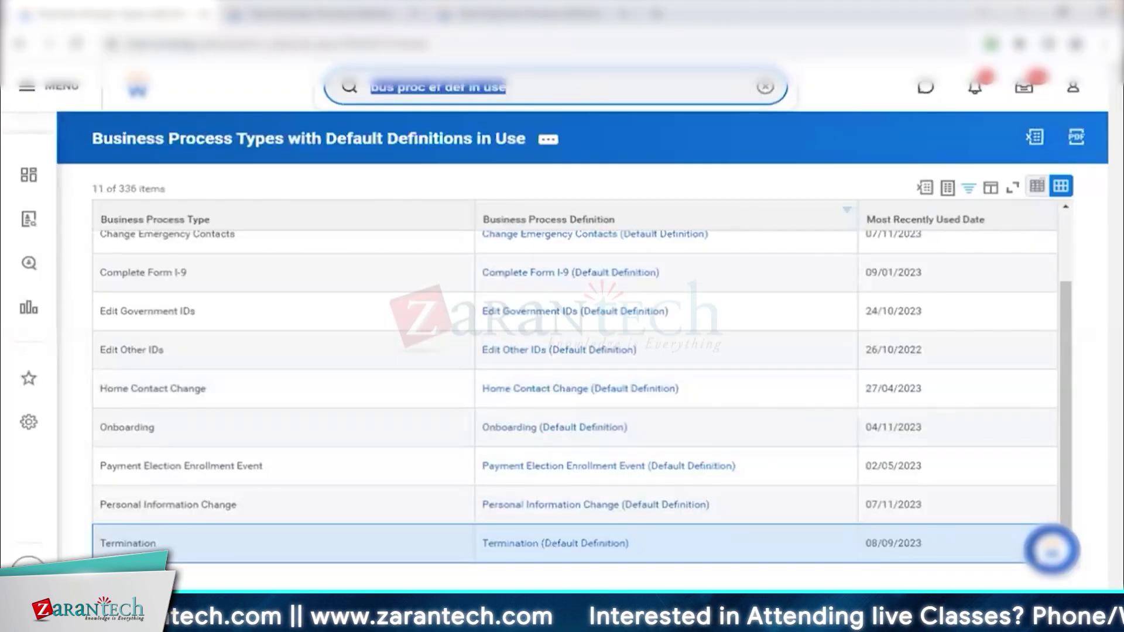
pyautogui.click(320, 22)
pyautogui.scroll(3, 467, 120)
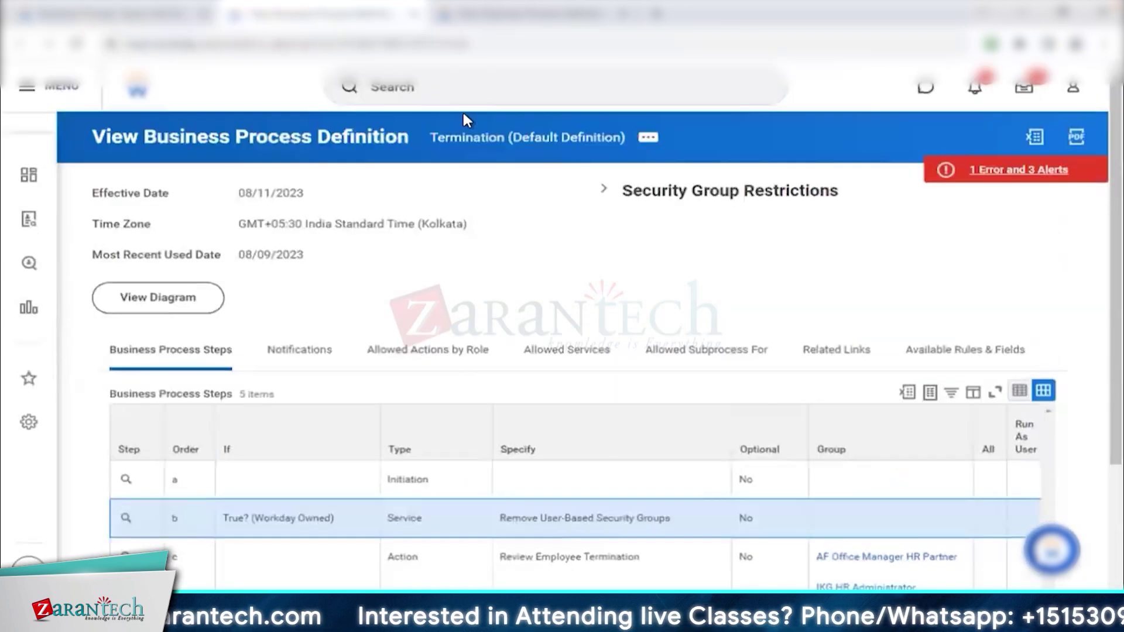
pyautogui.write('star')
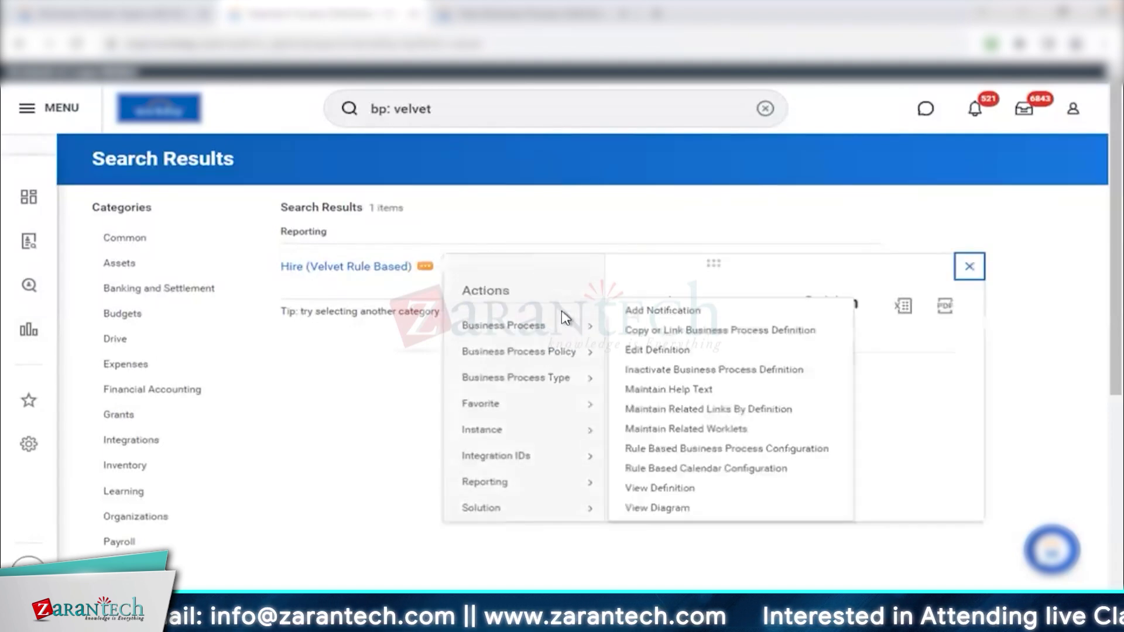
# - Open the Hire (Velvet Rule Based) definition for editing and add four new rows to its business process steps
pyautogui.click(654, 364)
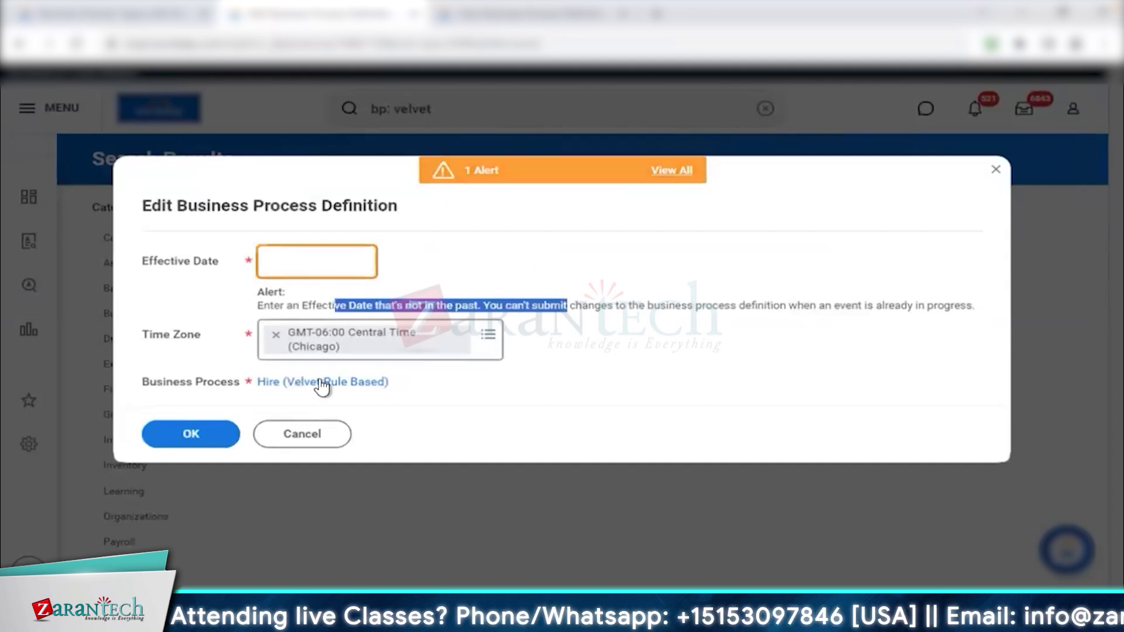
pyautogui.click(206, 441)
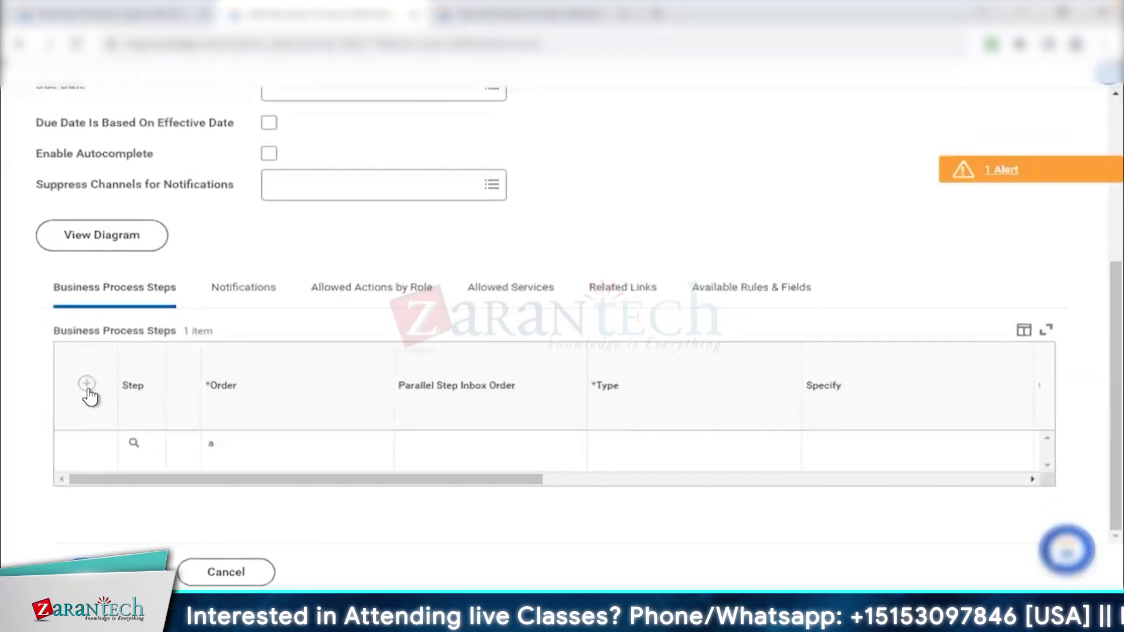
pyautogui.click(86, 385)
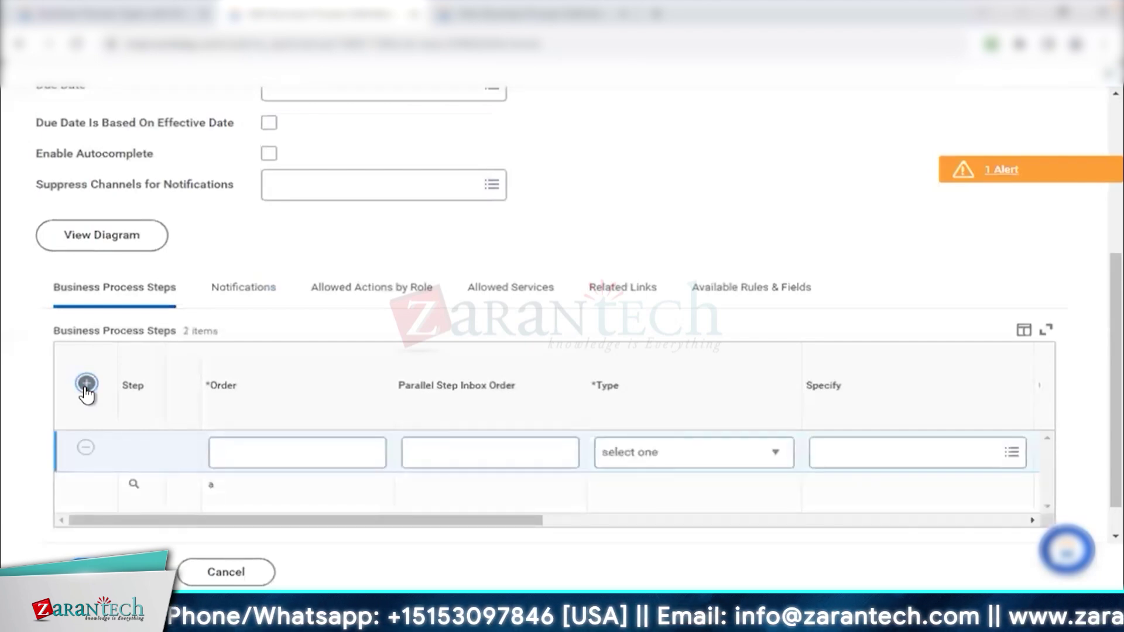
pyautogui.click(86, 385)
pyautogui.click(86, 385)
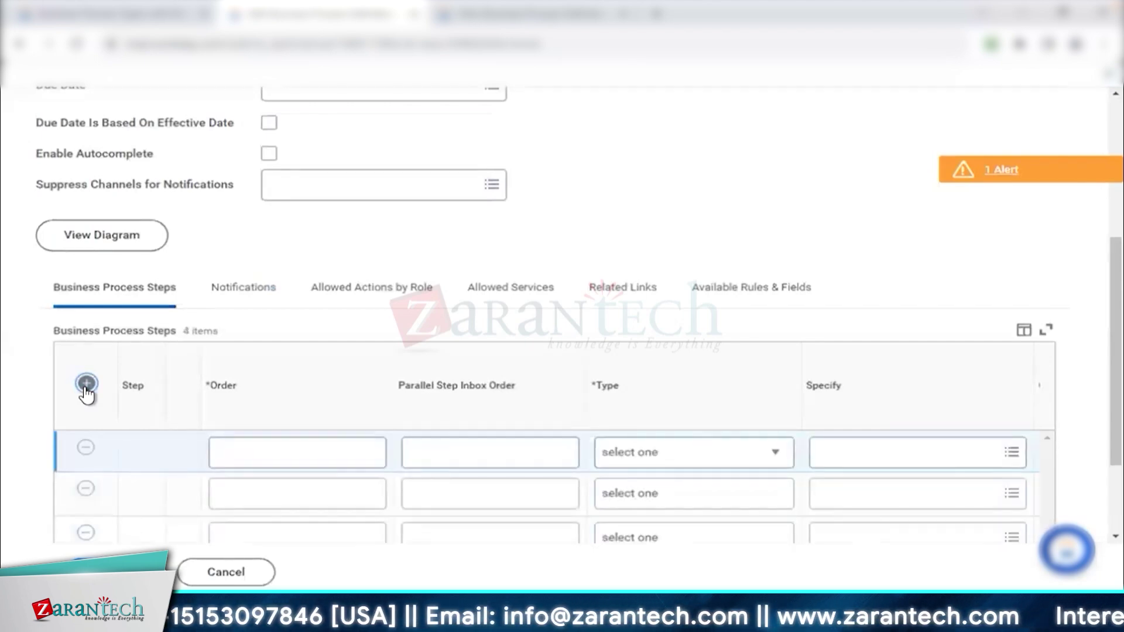
pyautogui.click(86, 386)
pyautogui.scroll(-2, 384, 281)
# - Set the order of all four new business process steps to b
pyautogui.click(303, 357)
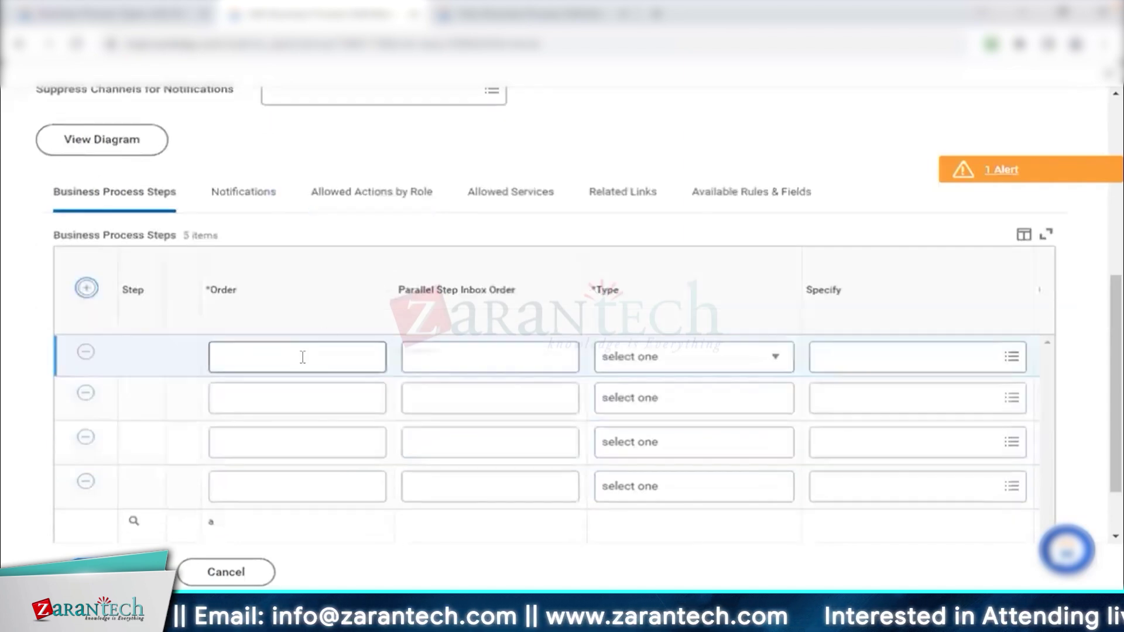
pyautogui.write('b')
pyautogui.click(299, 400)
pyautogui.write('b')
pyautogui.click(297, 452)
pyautogui.write('b')
pyautogui.click(298, 491)
pyautogui.write('b')
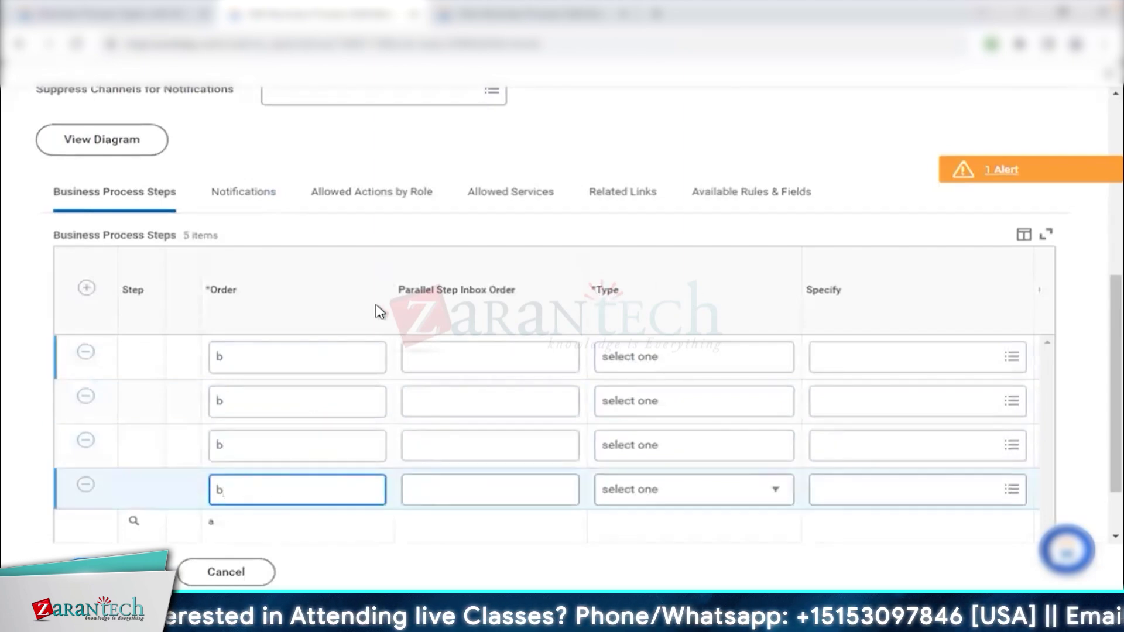
# - Set the first new step's type to Action and bring up the options available for its Specify value
pyautogui.moveTo(399, 289); pyautogui.dragTo(514, 290)
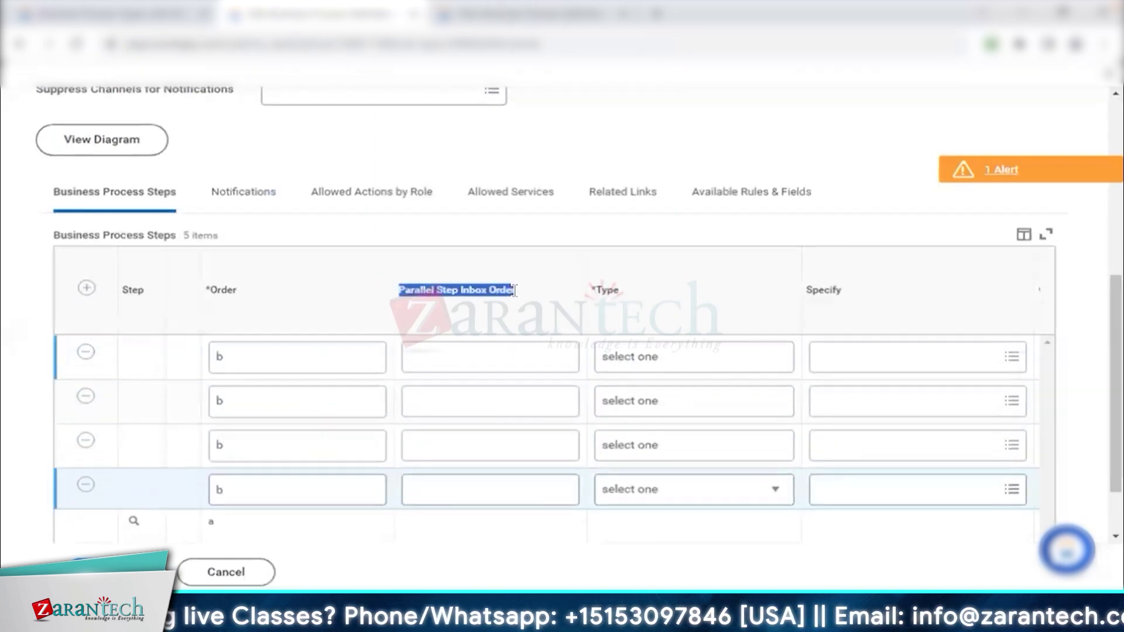
pyautogui.click(688, 366)
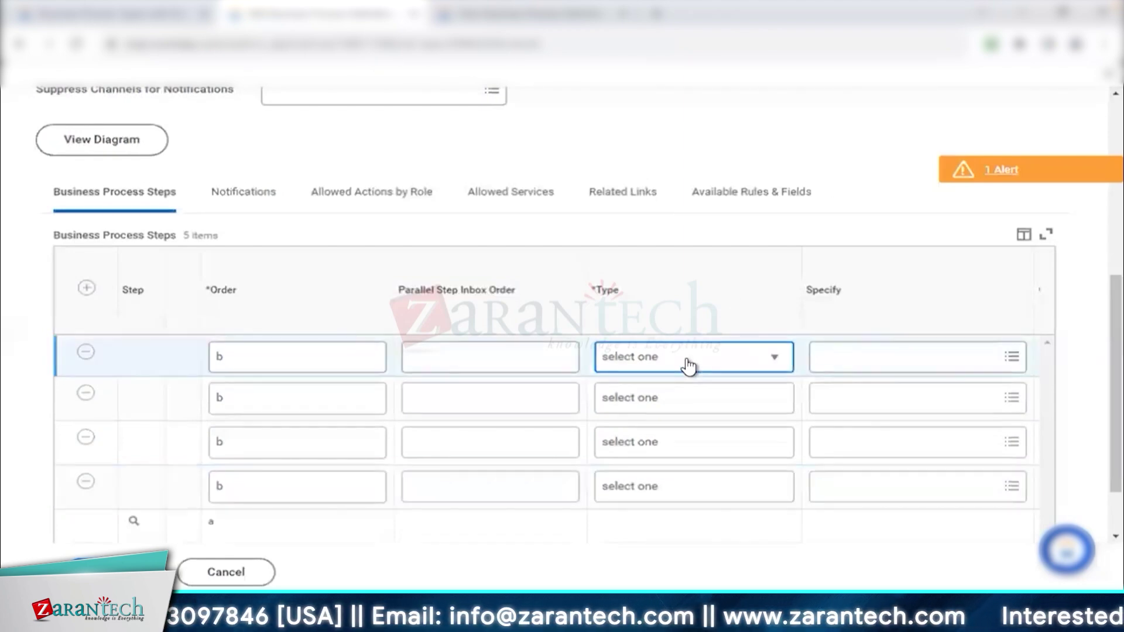
pyautogui.click(689, 365)
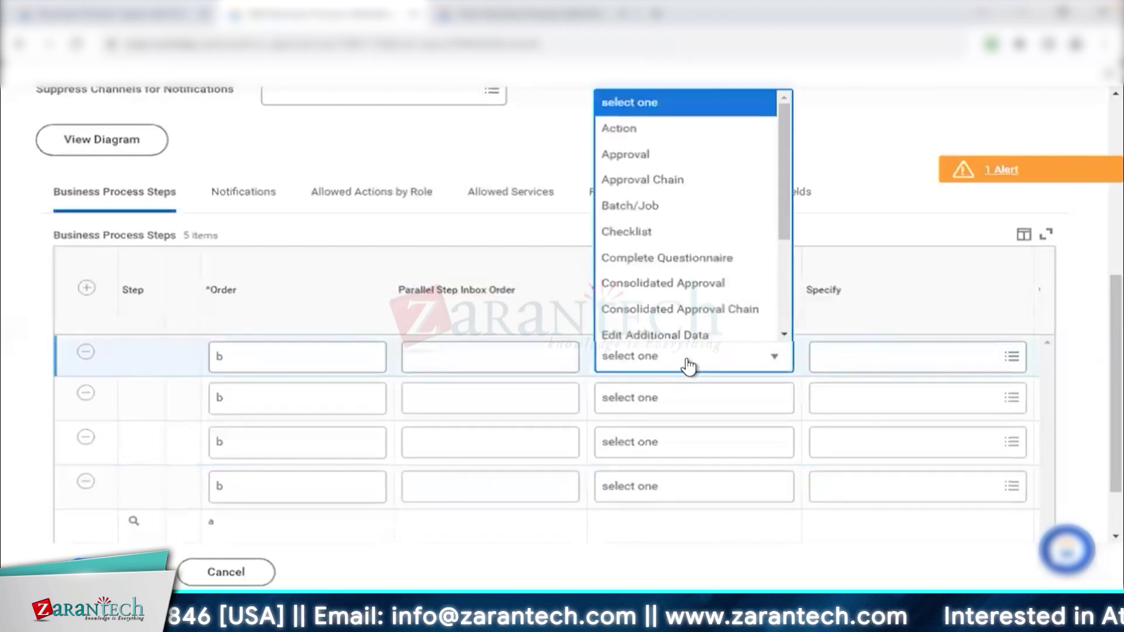
pyautogui.click(687, 140)
pyautogui.click(929, 357)
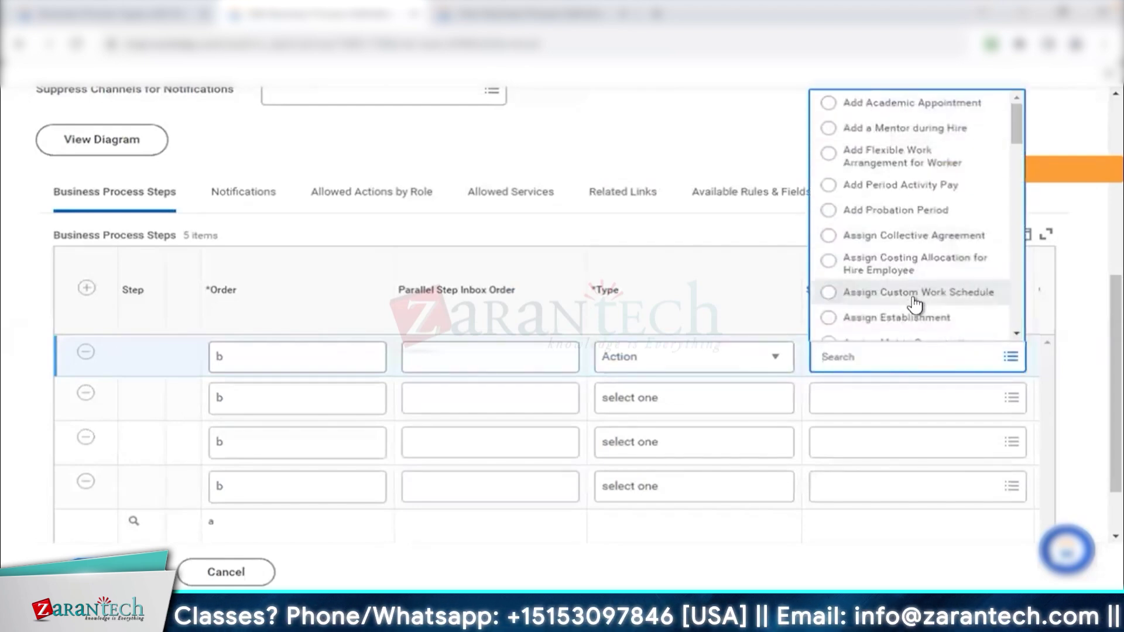
# - Check the Allowed Actions by Role list and specify Change Emergency Contacts for the first new step
pyautogui.click(379, 192)
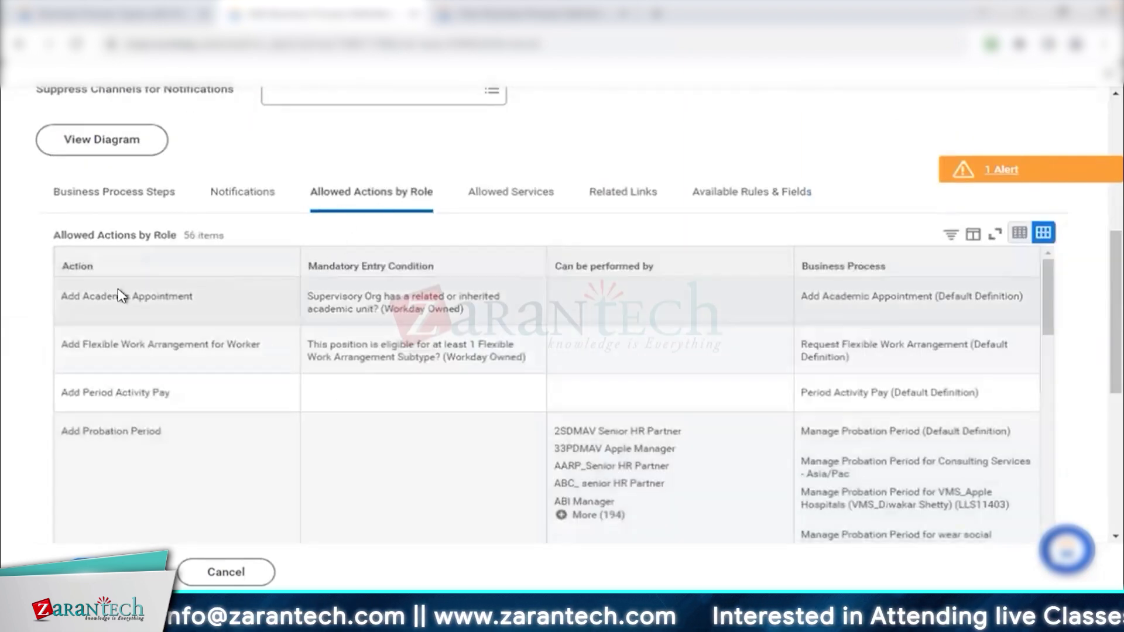
pyautogui.click(123, 194)
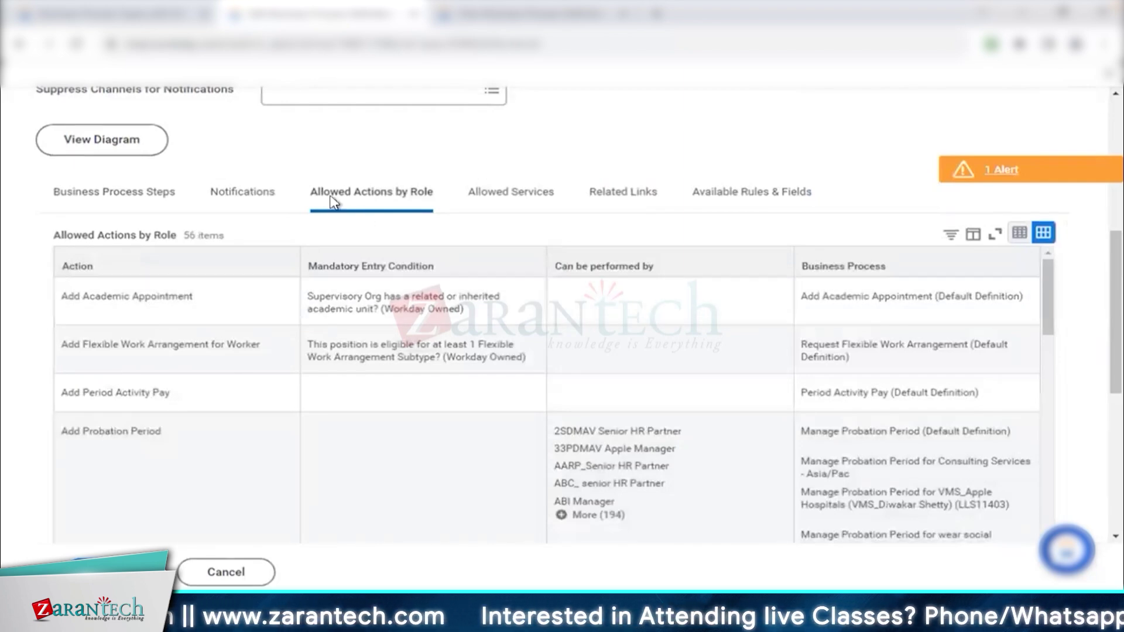
pyautogui.click(869, 357)
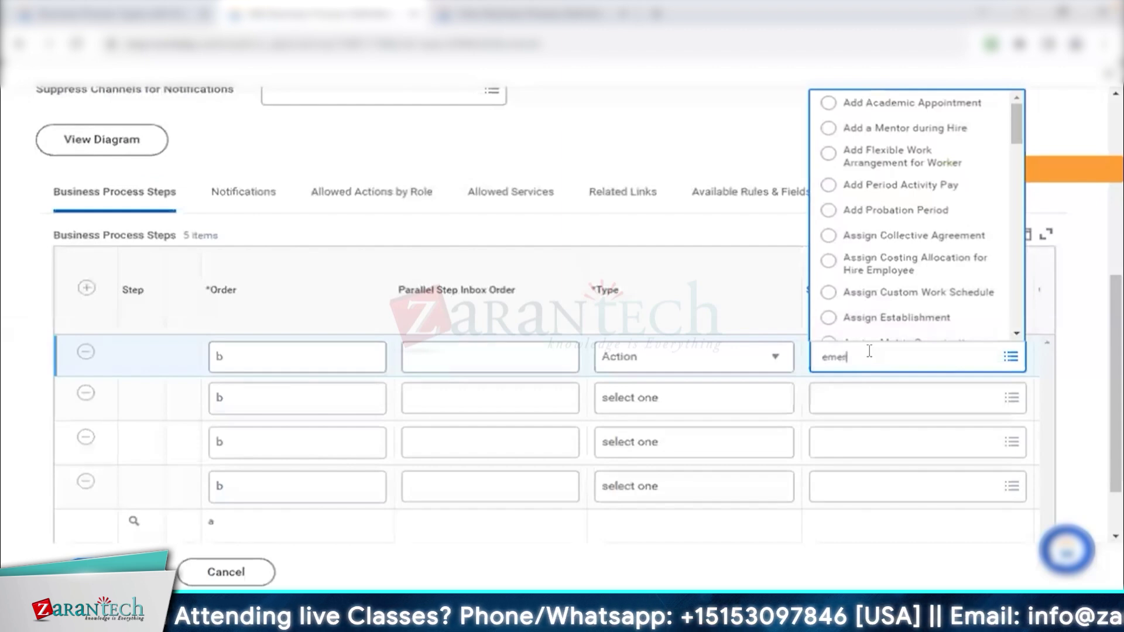
pyautogui.write('emer')
pyautogui.press('Return')
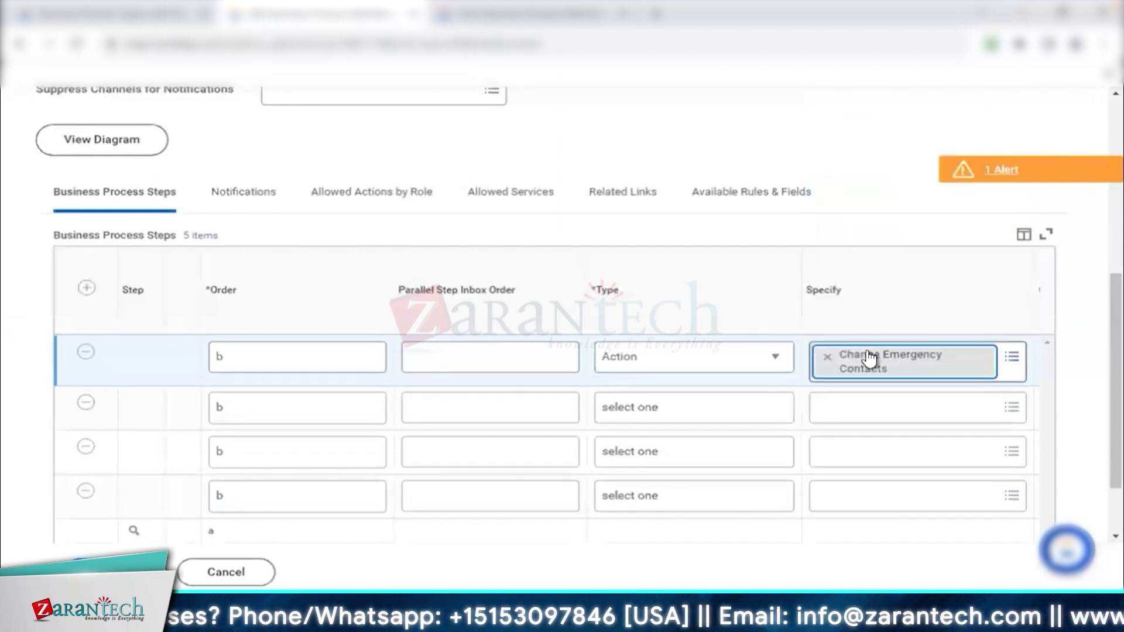
# - Set the second new step's type to Action and search its Specify options for "paym"
pyautogui.click(771, 417)
pyautogui.click(772, 413)
pyautogui.click(677, 135)
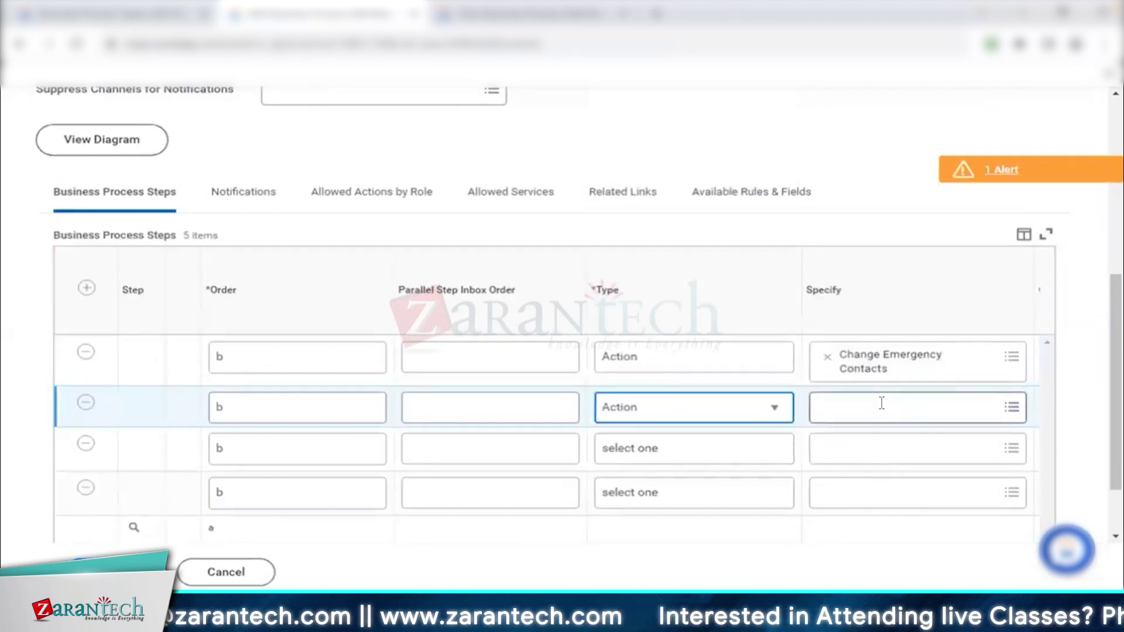
pyautogui.click(882, 404)
pyautogui.write('paymn')
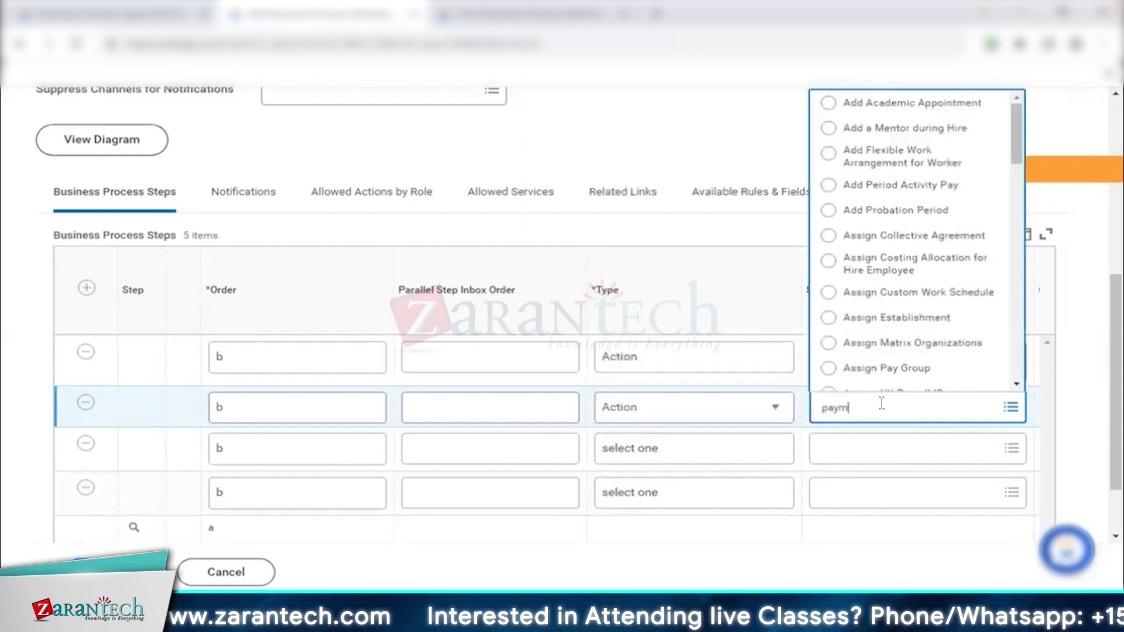
pyautogui.write('n')
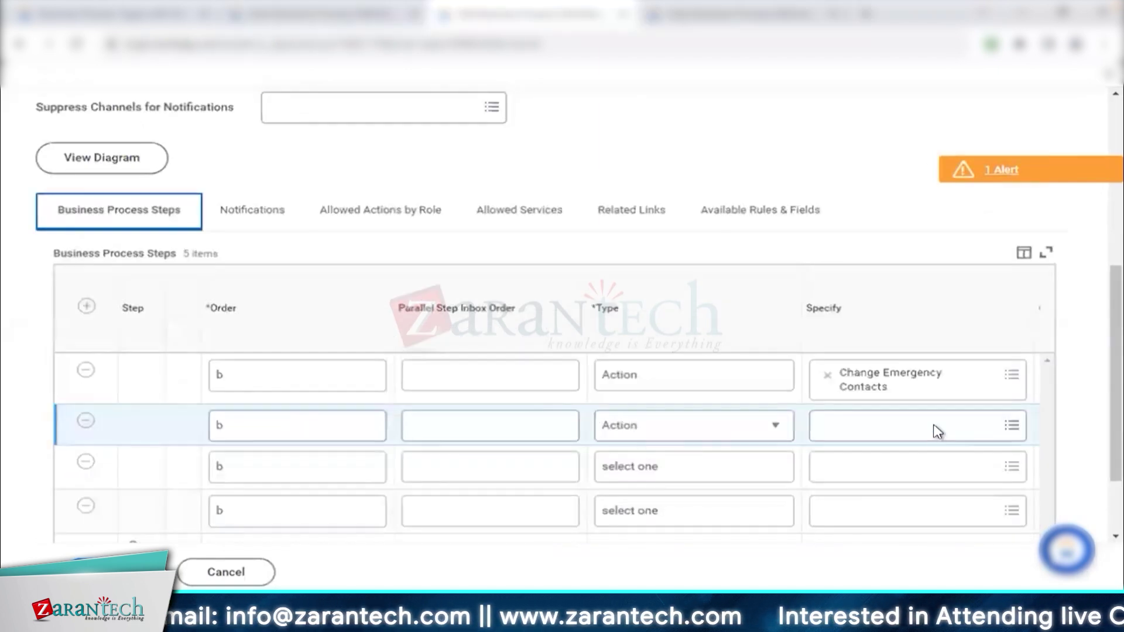
# - Look through the available actions for the second new step and specify Complete Form I-9 Section 3
pyautogui.click(933, 426)
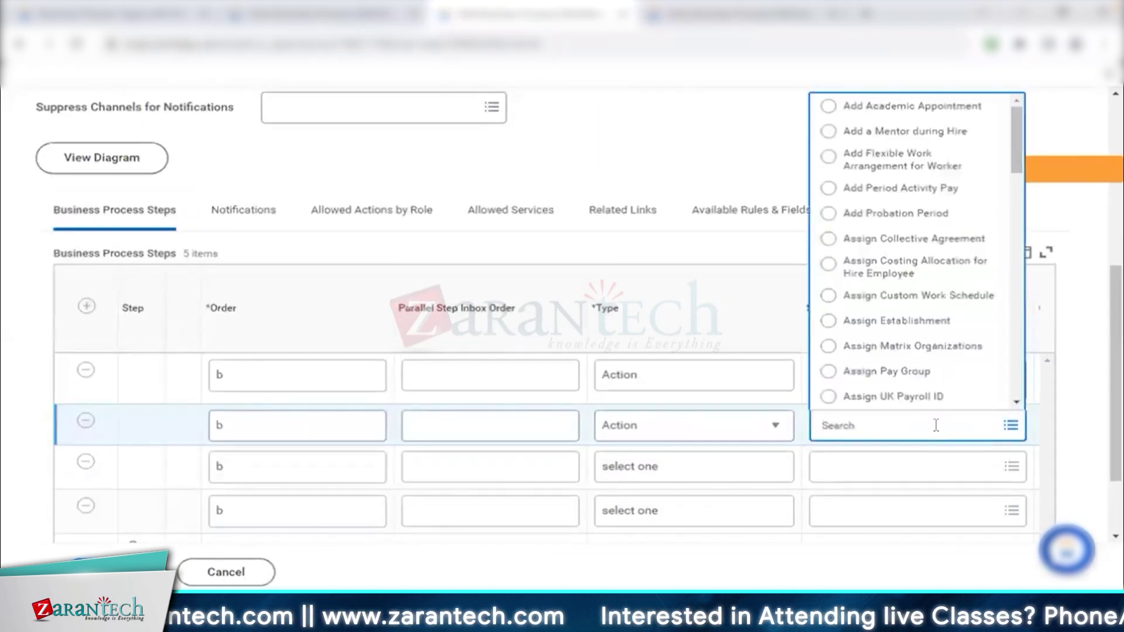
pyautogui.scroll(-3, 1015, 407)
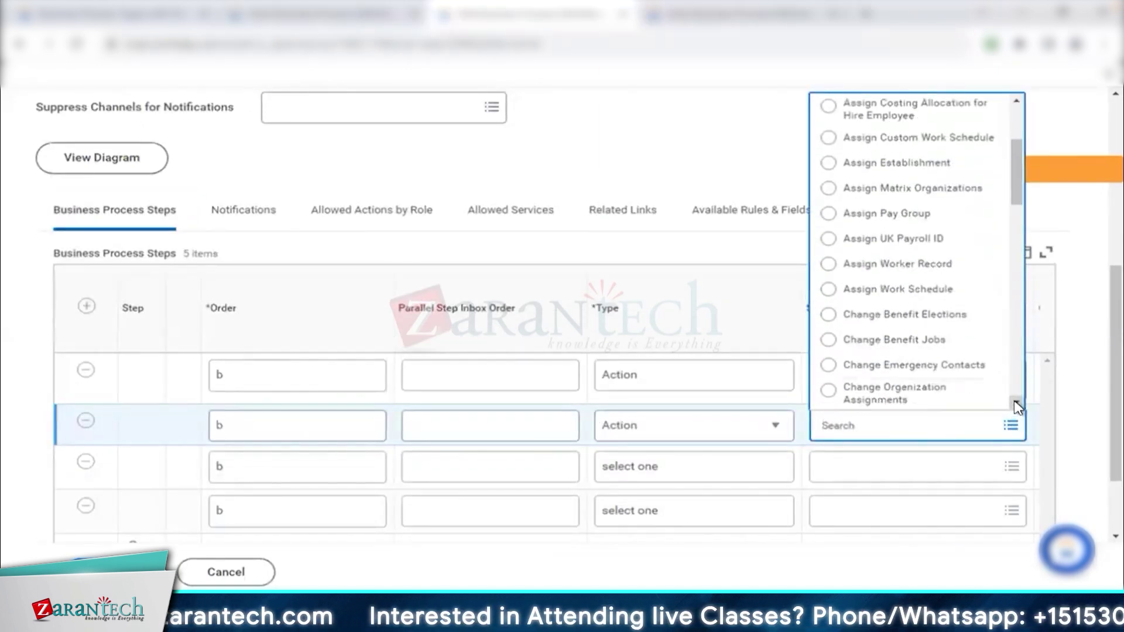
pyautogui.scroll(-4, 1016, 404)
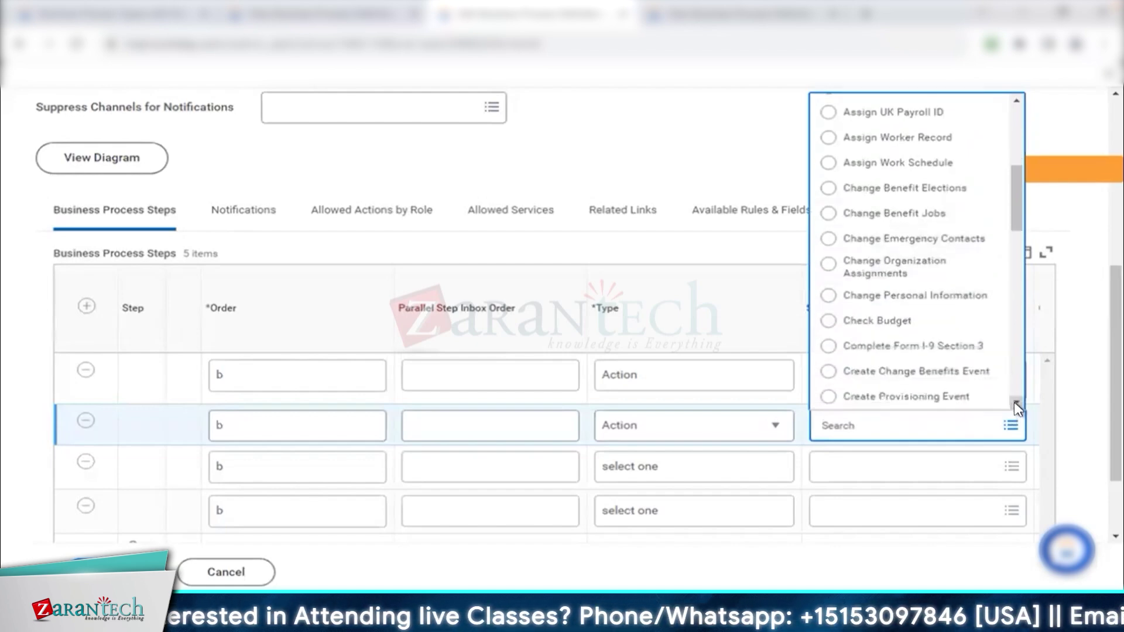
pyautogui.scroll(-1, 1016, 405)
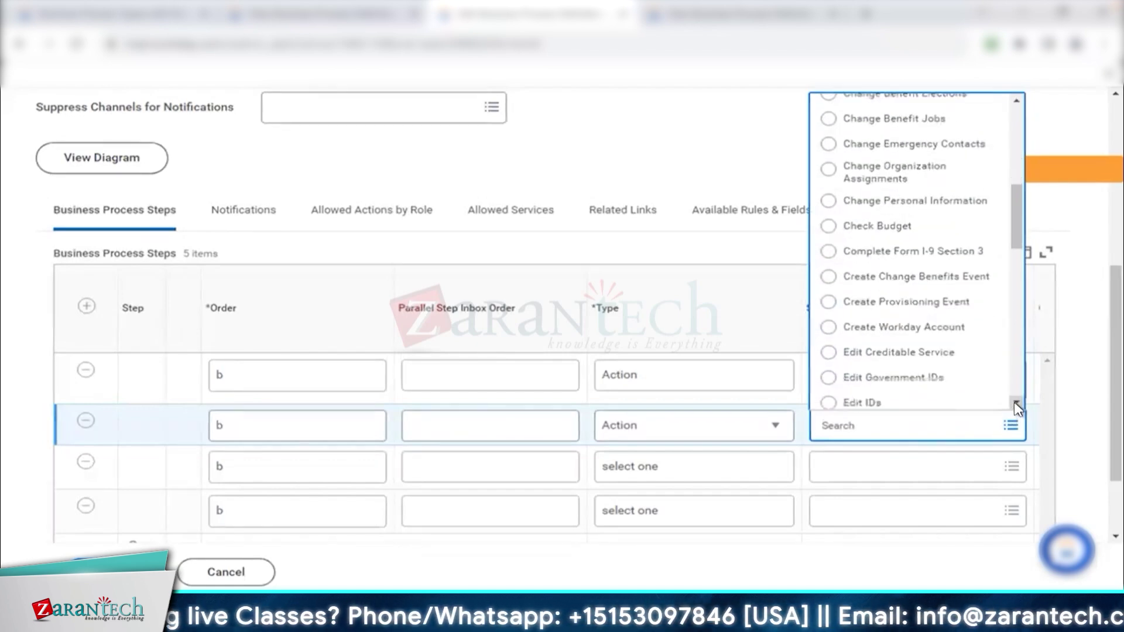
pyautogui.press('Return')
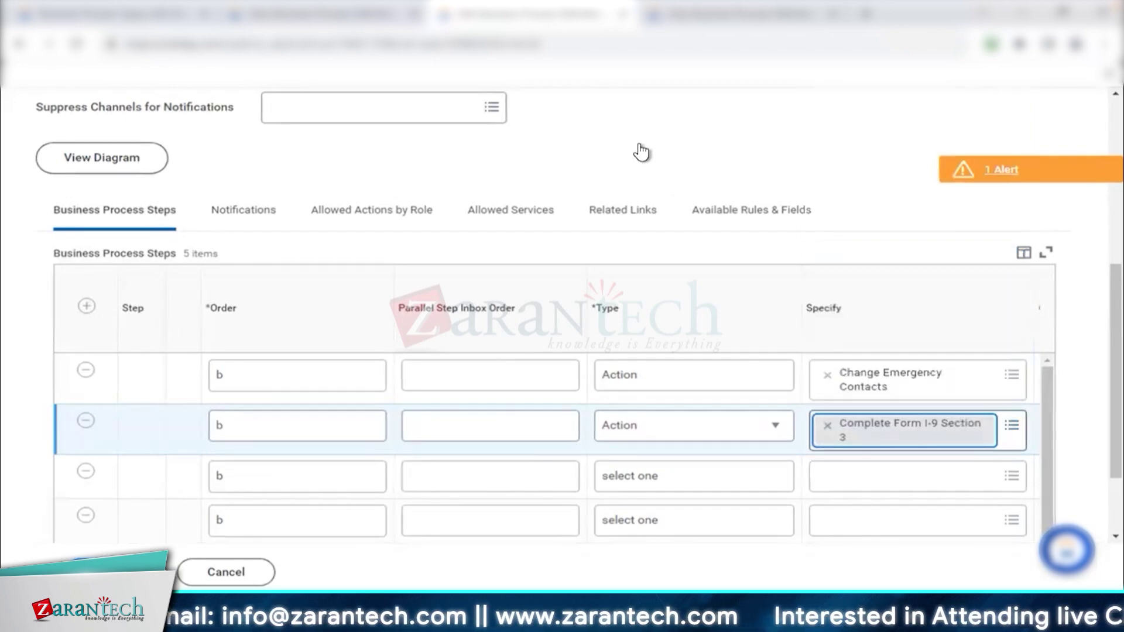
# - Check the name of the definition being edited, then cancel editing Hire (Velvet Rule Based) and discard the changes
pyautogui.scroll(6, 641, 152)
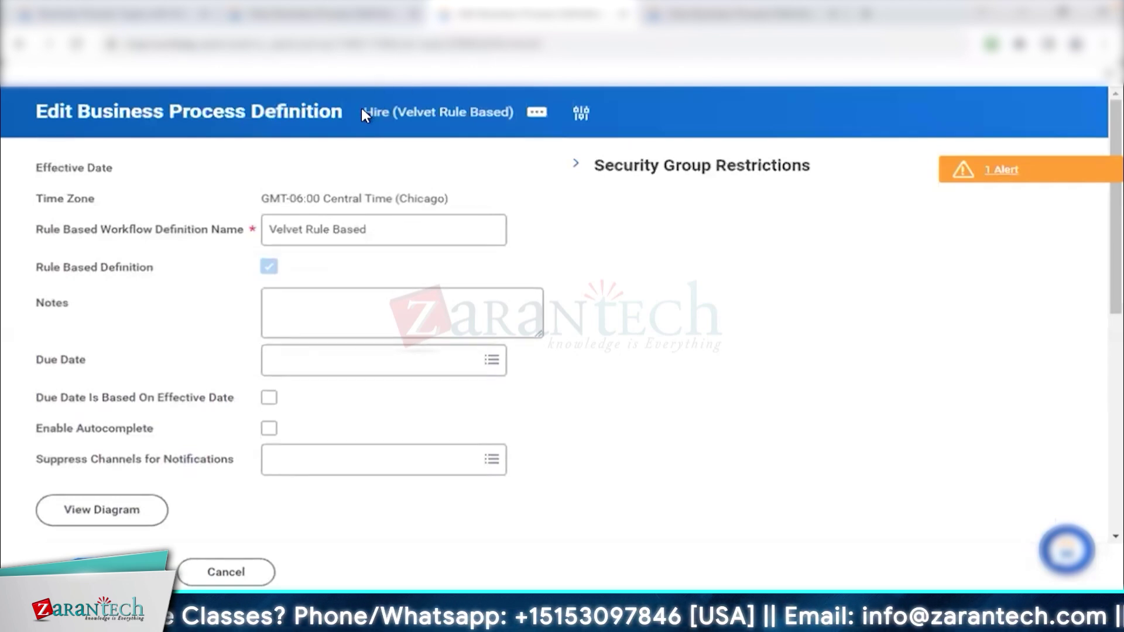
pyautogui.moveTo(361, 110); pyautogui.dragTo(466, 112)
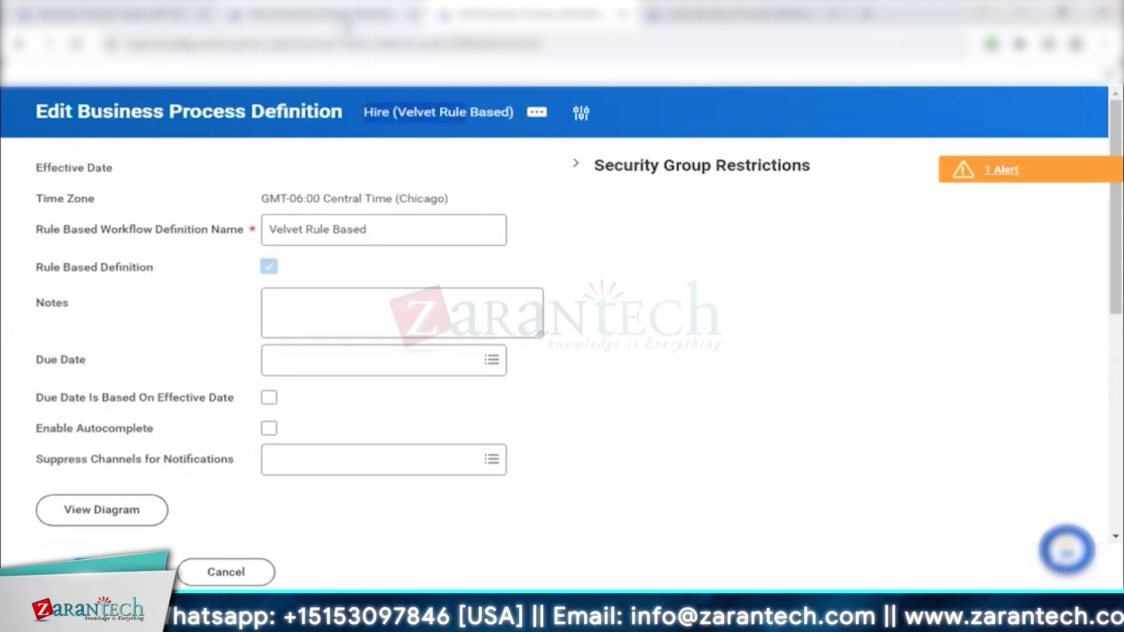
pyautogui.click(263, 571)
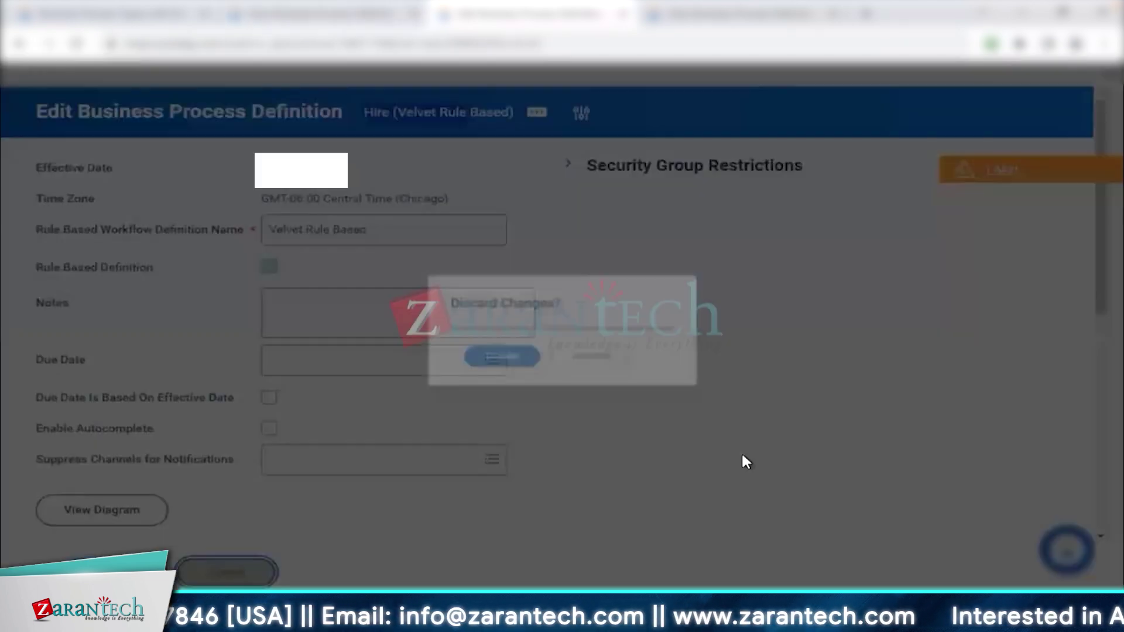
pyautogui.click(502, 372)
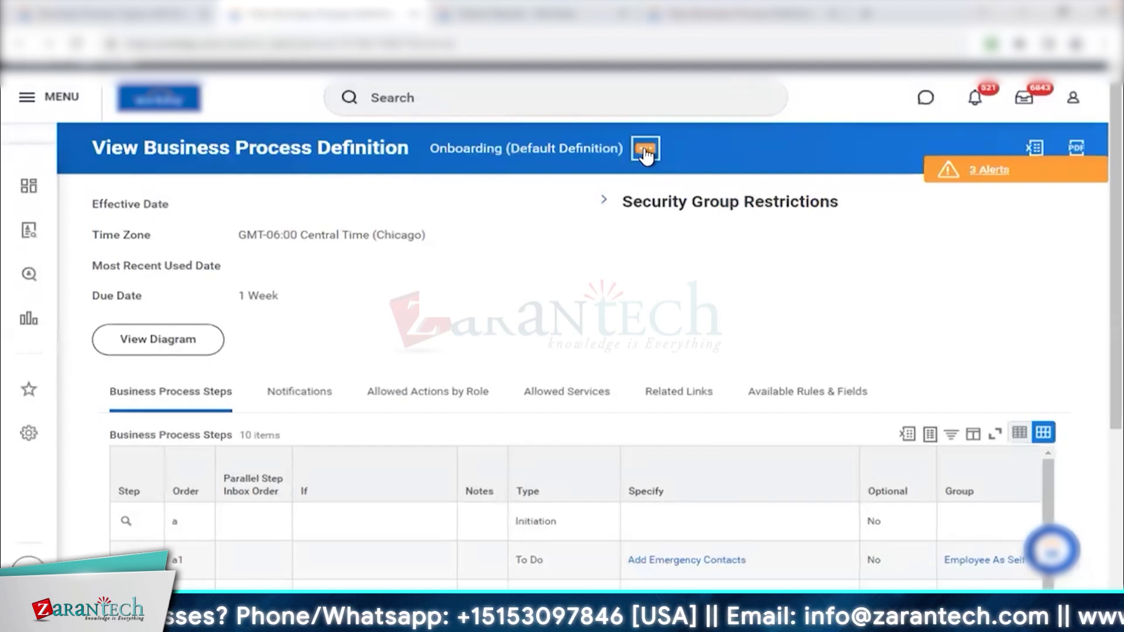
# - Copy the Onboarding (Default Definition) workflow to a Global Modern Services organization found by searching for "global modern"
pyautogui.click(645, 151)
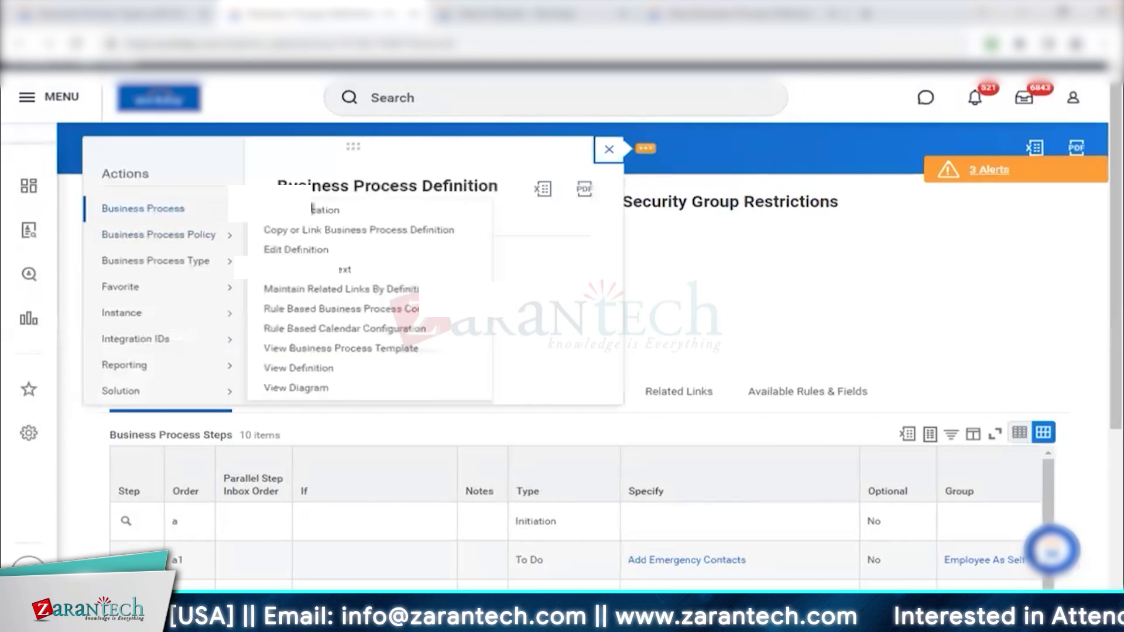
pyautogui.click(608, 150)
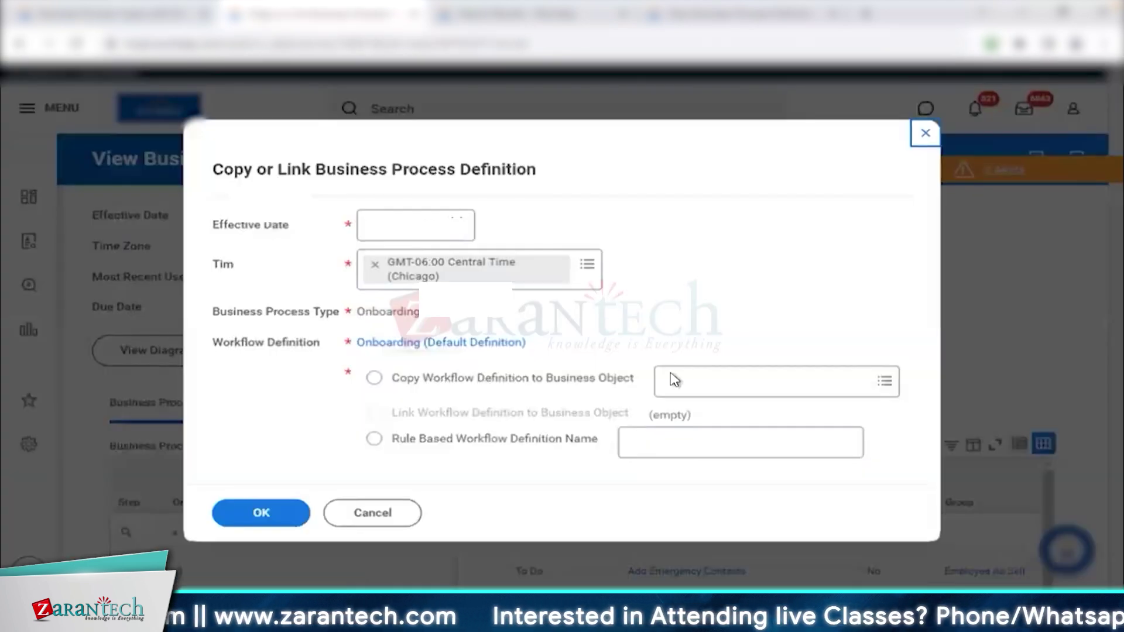
pyautogui.click(772, 383)
pyautogui.write('global modern')
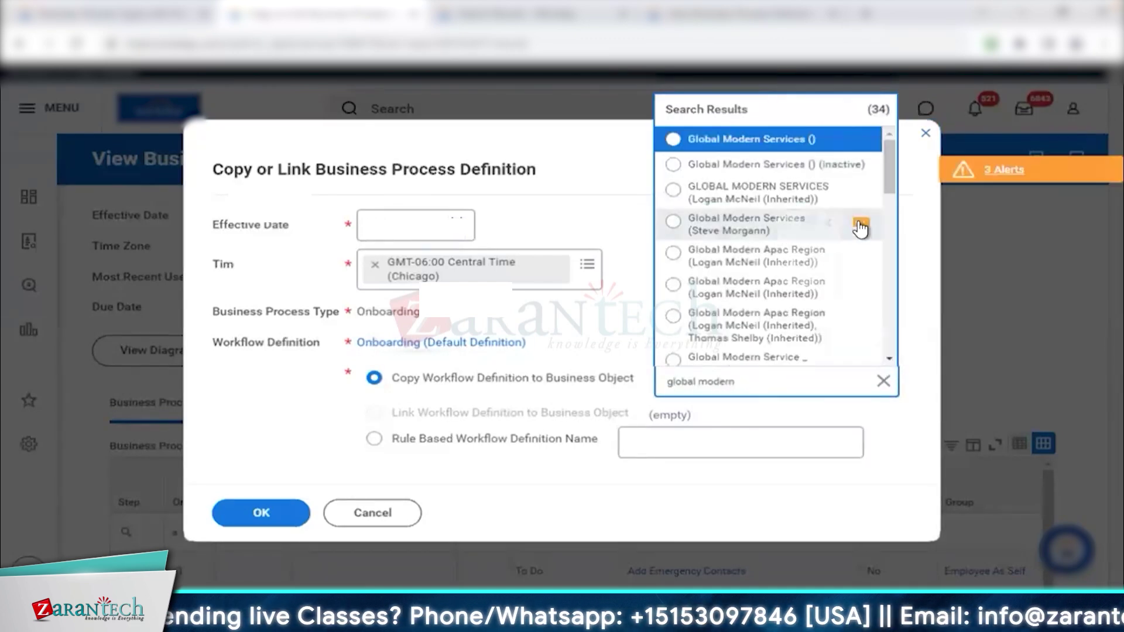
pyautogui.scroll(-12, 783, 264)
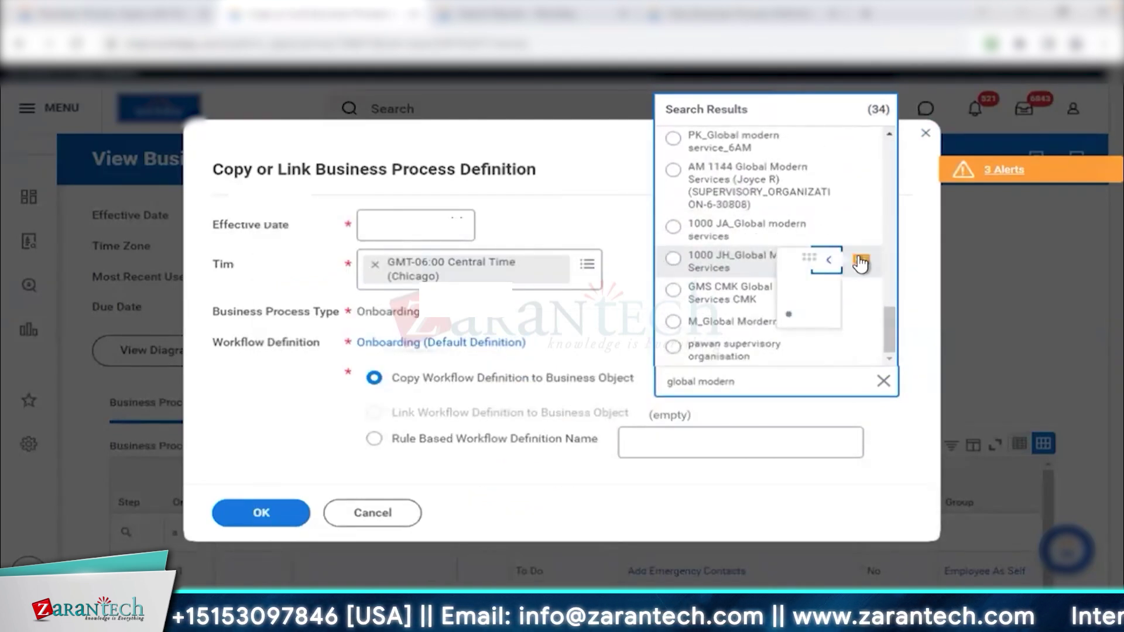
pyautogui.scroll(5, 858, 257)
pyautogui.scroll(8, 849, 204)
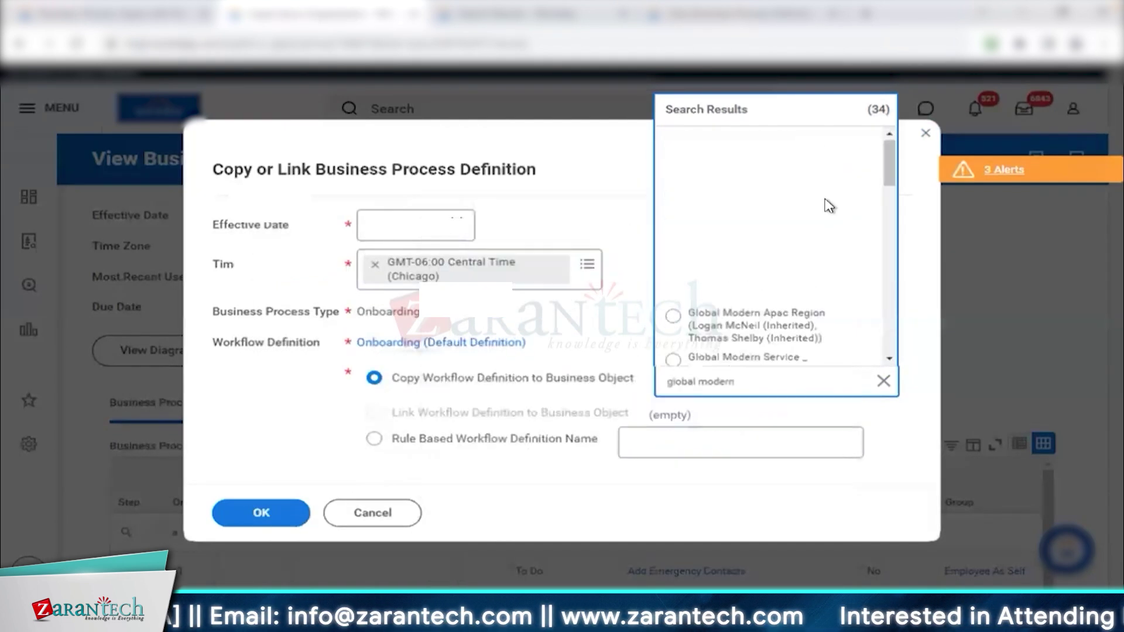
pyautogui.click(829, 209)
pyautogui.press('Return')
# - Change the order of the first steps after initiation in the copied Onboarding definition to b
pyautogui.scroll(-7, 643, 351)
pyautogui.doubleClick(212, 368)
pyautogui.write('b')
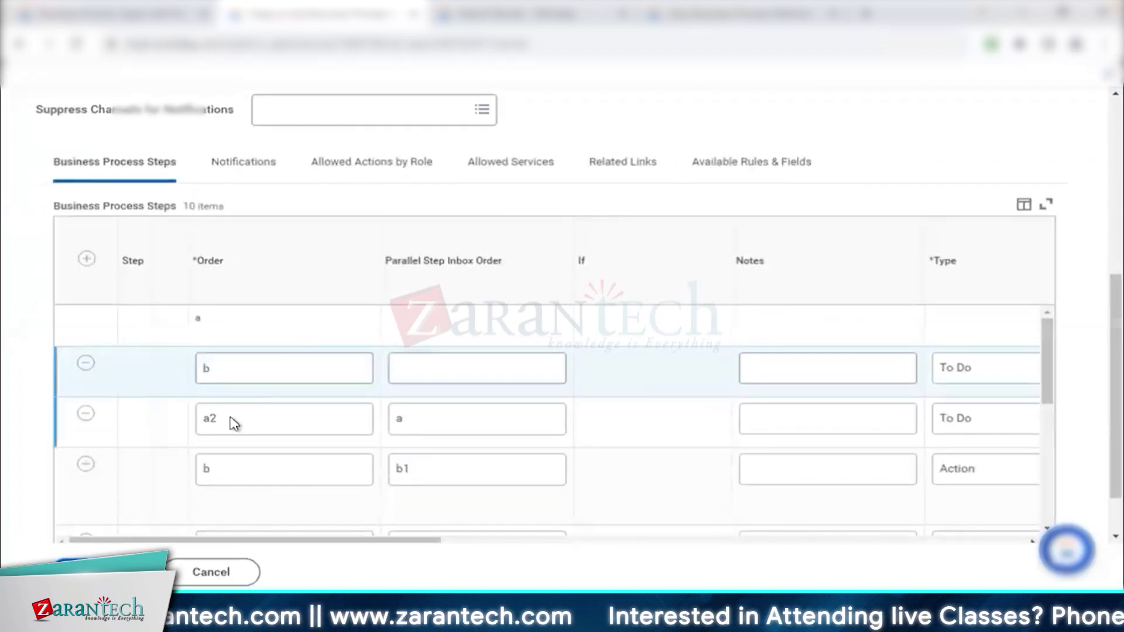
pyautogui.doubleClick(216, 418)
pyautogui.write('b')
pyautogui.scroll(-2, 237, 462)
pyautogui.doubleClick(214, 454)
pyautogui.write('b')
# - Delete all copied business process steps except the initiation step with order a
pyautogui.click(86, 496)
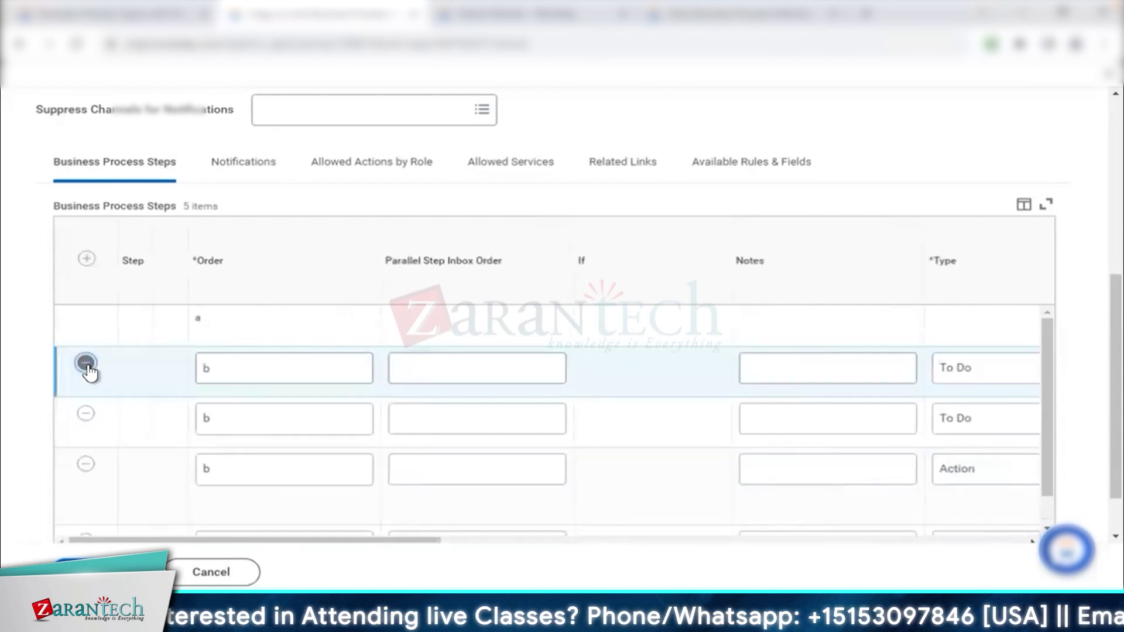
pyautogui.click(86, 364)
pyautogui.click(86, 364)
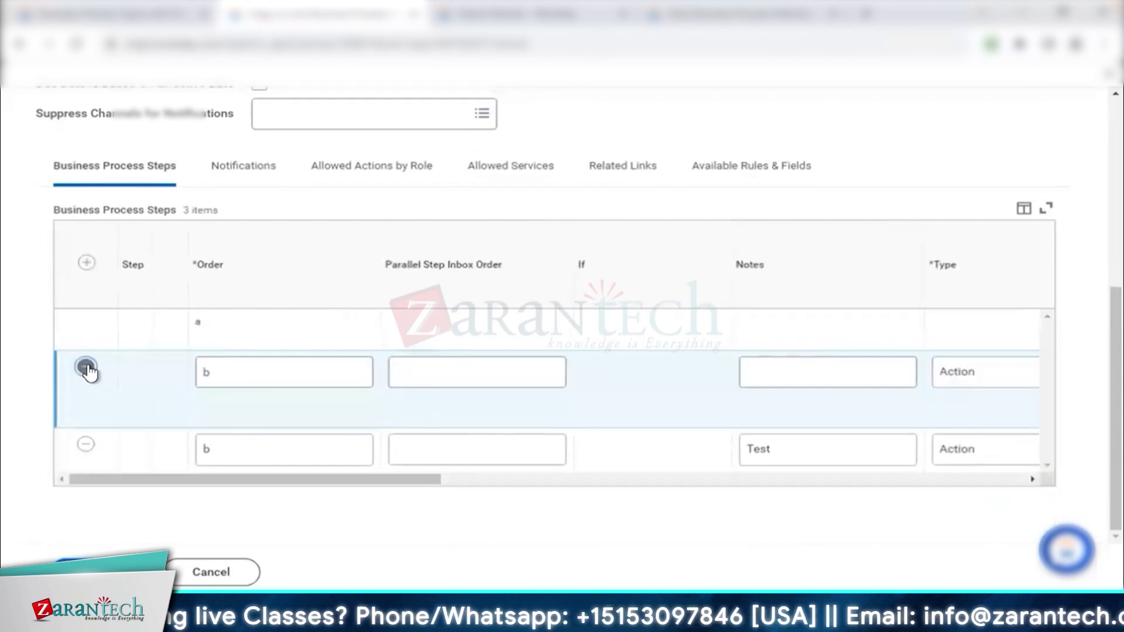
pyautogui.click(87, 367)
pyautogui.click(87, 446)
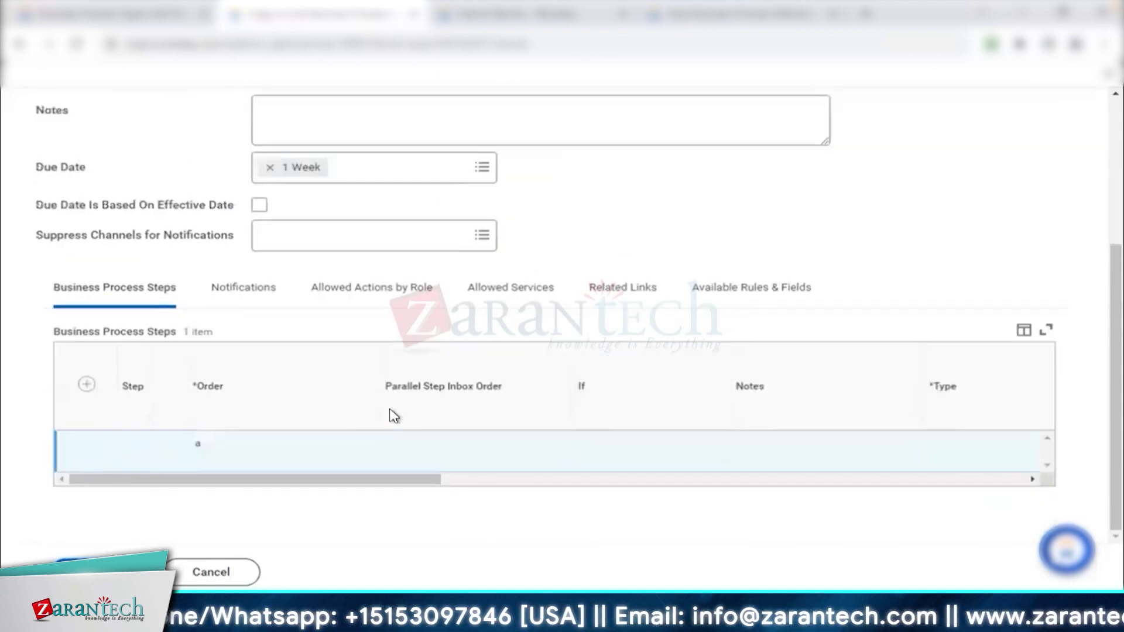
# - Add four new rows to the copied Onboarding definition's business process steps
pyautogui.click(86, 384)
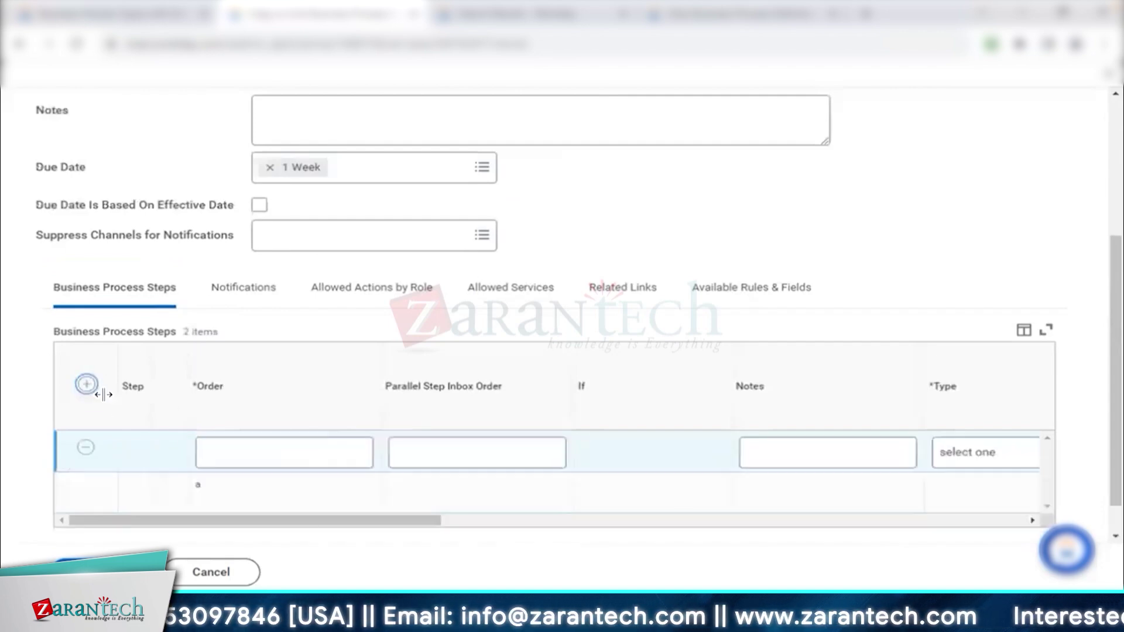
pyautogui.click(87, 384)
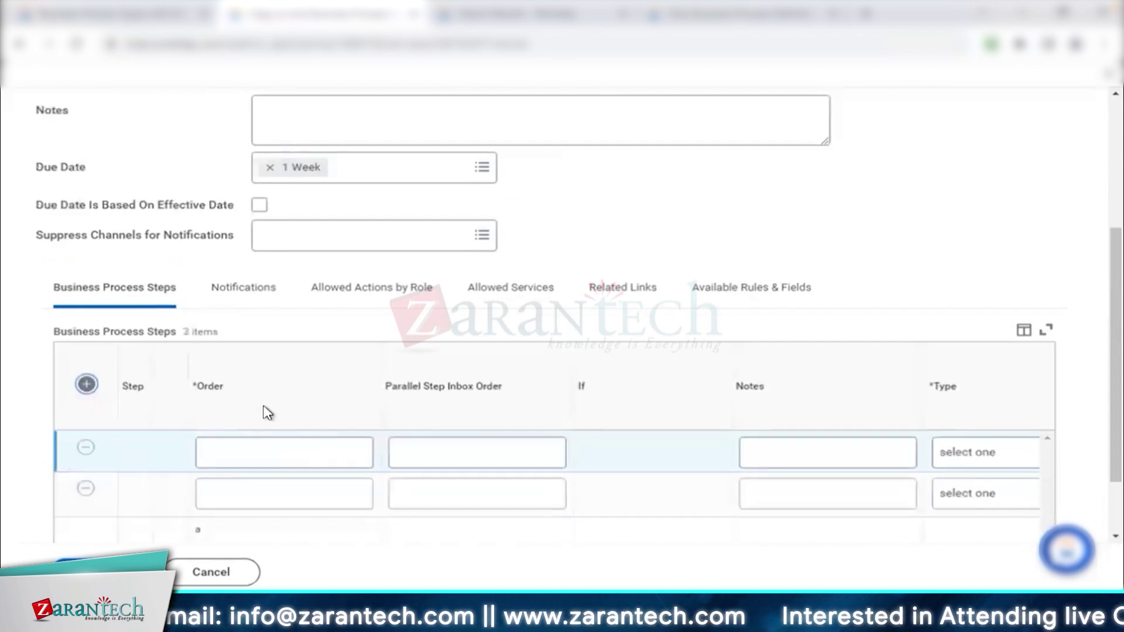
pyautogui.click(86, 384)
pyautogui.click(86, 384)
# - Set the order of all four new onboarding steps to b
pyautogui.scroll(-3, 386, 363)
pyautogui.click(283, 297)
pyautogui.write('b')
pyautogui.click(280, 342)
pyautogui.write('b')
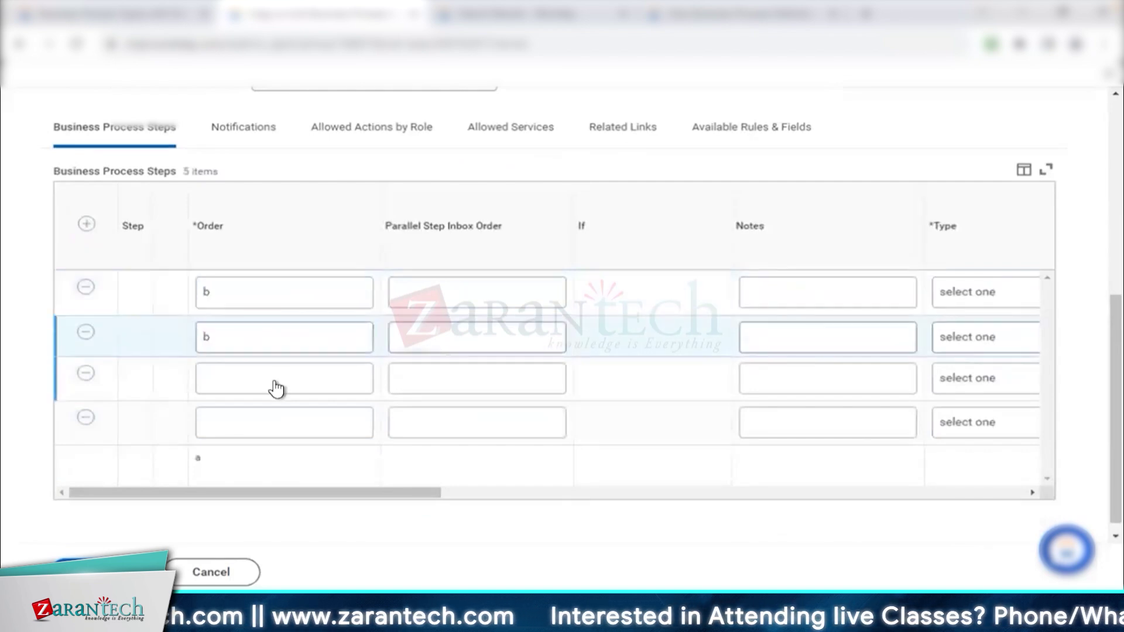
pyautogui.click(276, 383)
pyautogui.write('b')
pyautogui.click(278, 422)
pyautogui.write('b')
# - Set the first new onboarding step's type to Action and specify Change Emergency Contacts
pyautogui.hscroll(4, 936, 304)
pyautogui.click(889, 298)
pyautogui.click(834, 328)
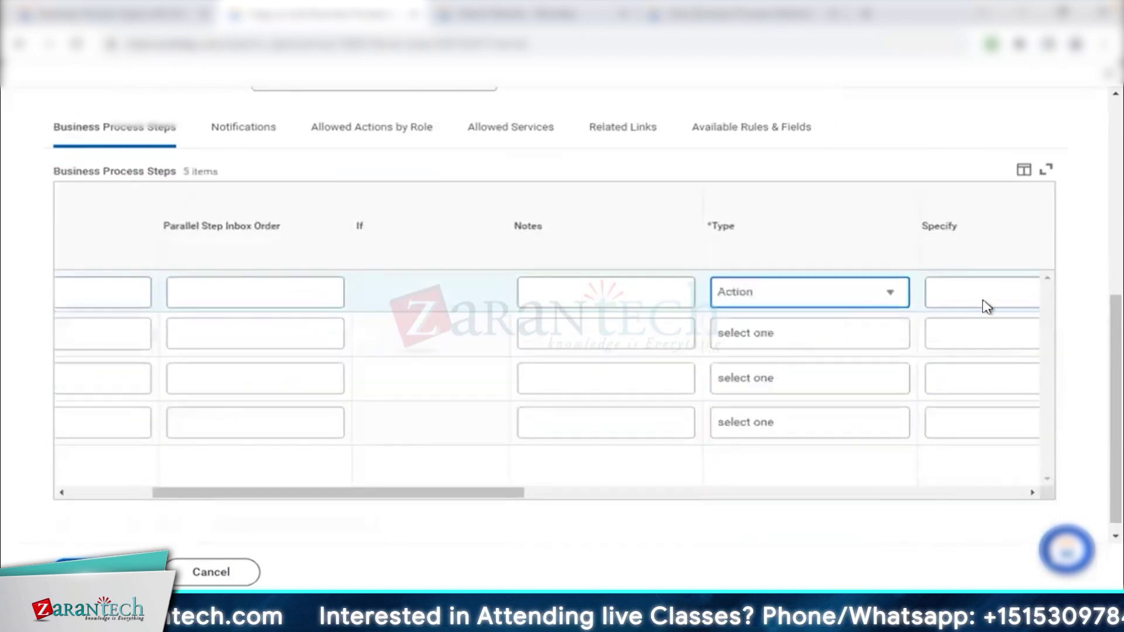
pyautogui.click(970, 295)
pyautogui.write('emerg')
pyautogui.press('Return')
# - Set the second new onboarding step's type to Action and specify Manage Payment Elections
pyautogui.click(824, 347)
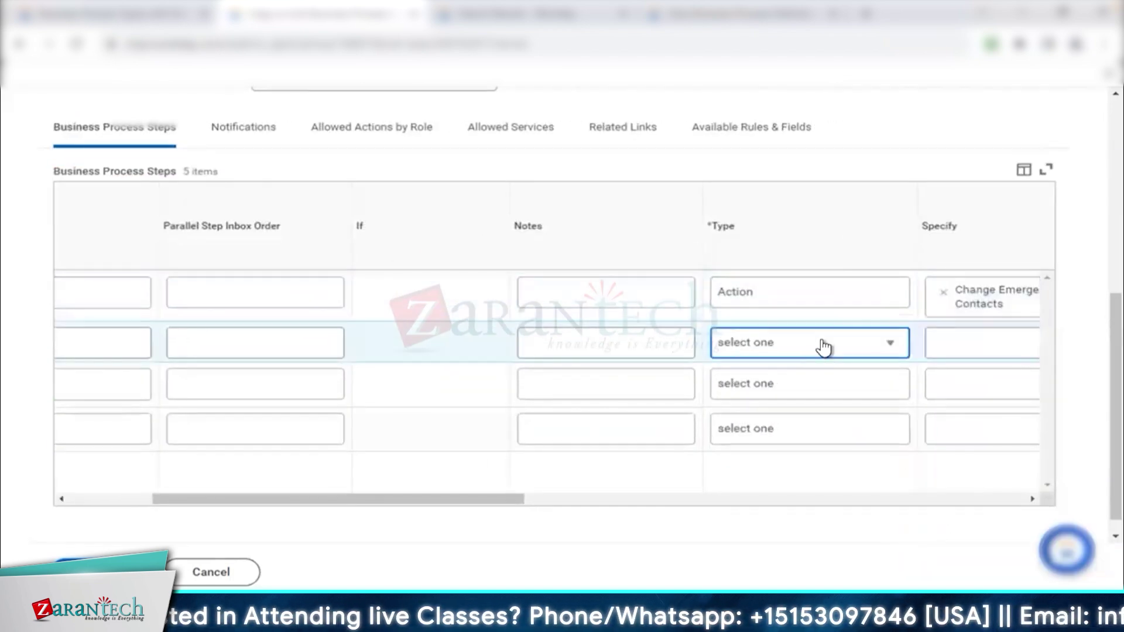
pyautogui.click(755, 123)
pyautogui.hscroll(2, 831, 380)
pyautogui.click(875, 343)
pyautogui.write('payme')
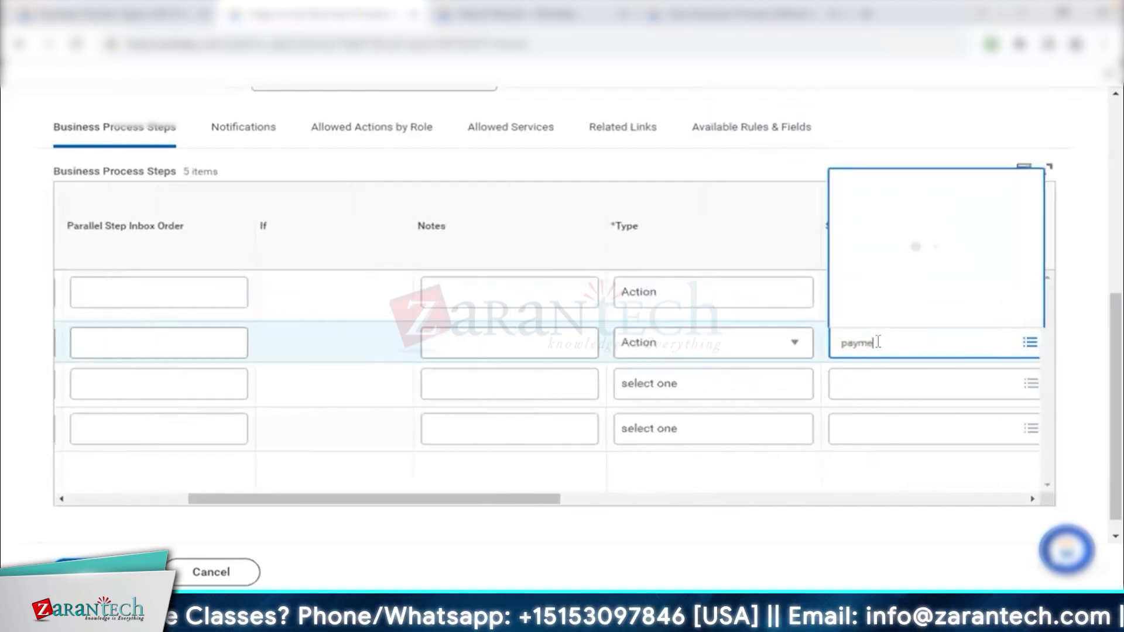
pyautogui.scroll(-3, 859, 282)
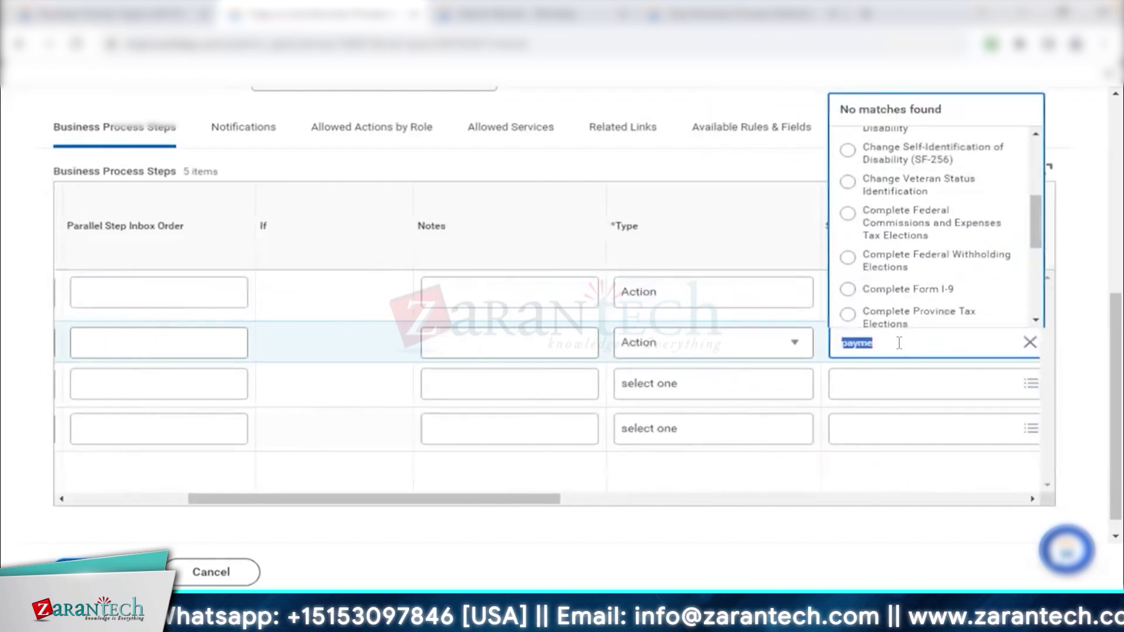
pyautogui.write('manage paym')
pyautogui.press('Return')
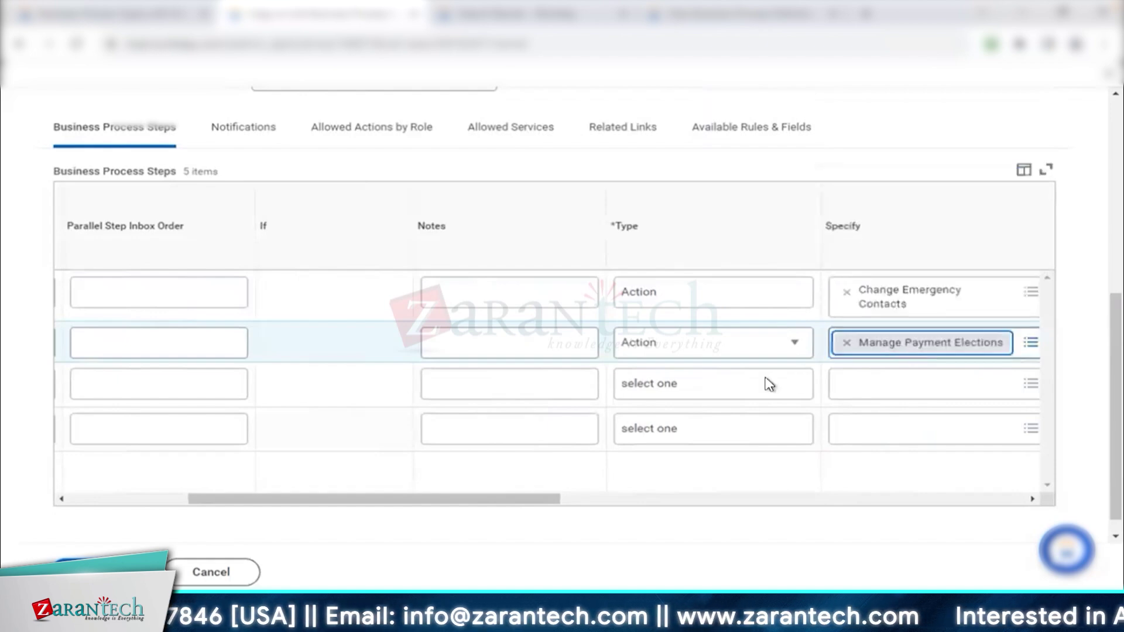
# - Set the third and fourth new steps' type to Action, specifying Edit Government IDs and Complete Form I-9 respectively
pyautogui.hotkey('ctrl', 'Left')
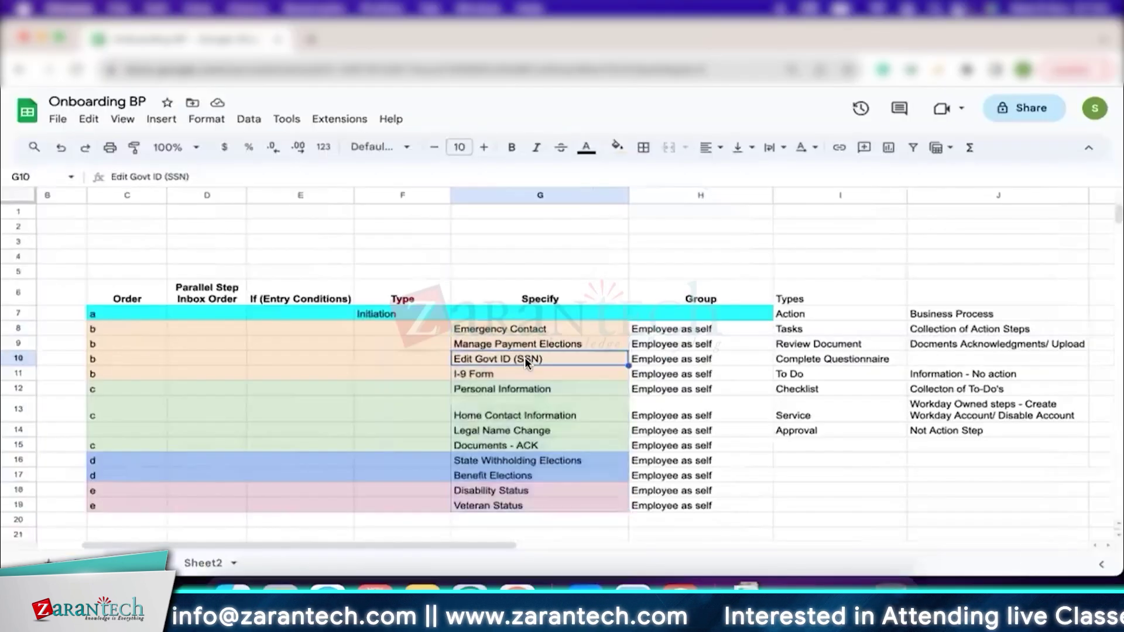
pyautogui.click(528, 373)
pyautogui.hotkey('ctrl', 'Right')
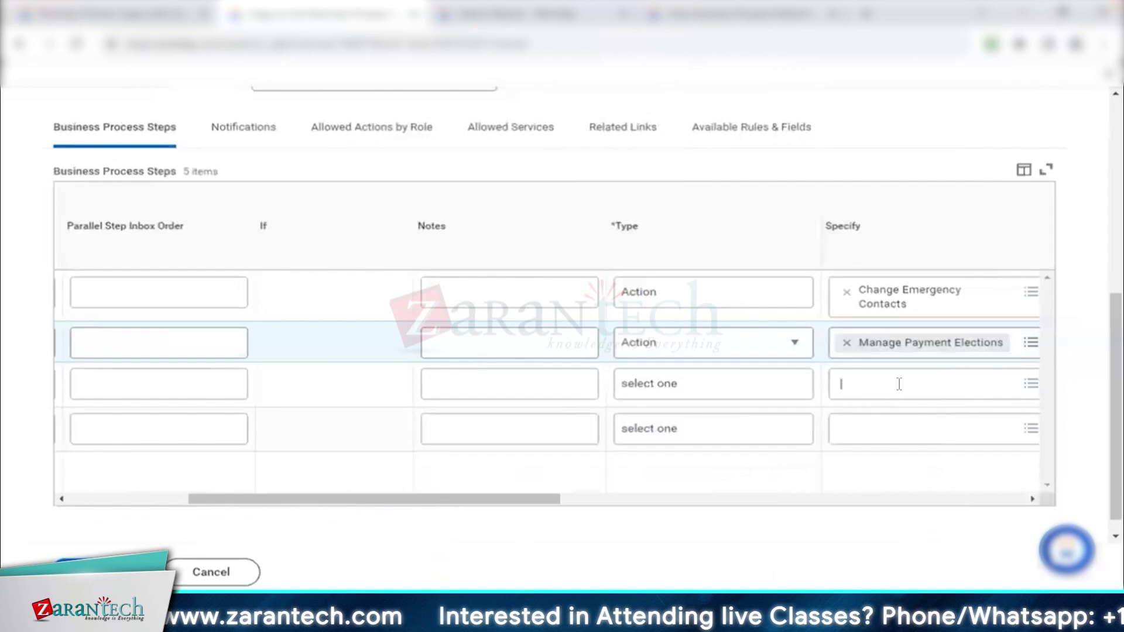
pyautogui.click(830, 384)
pyautogui.click(760, 396)
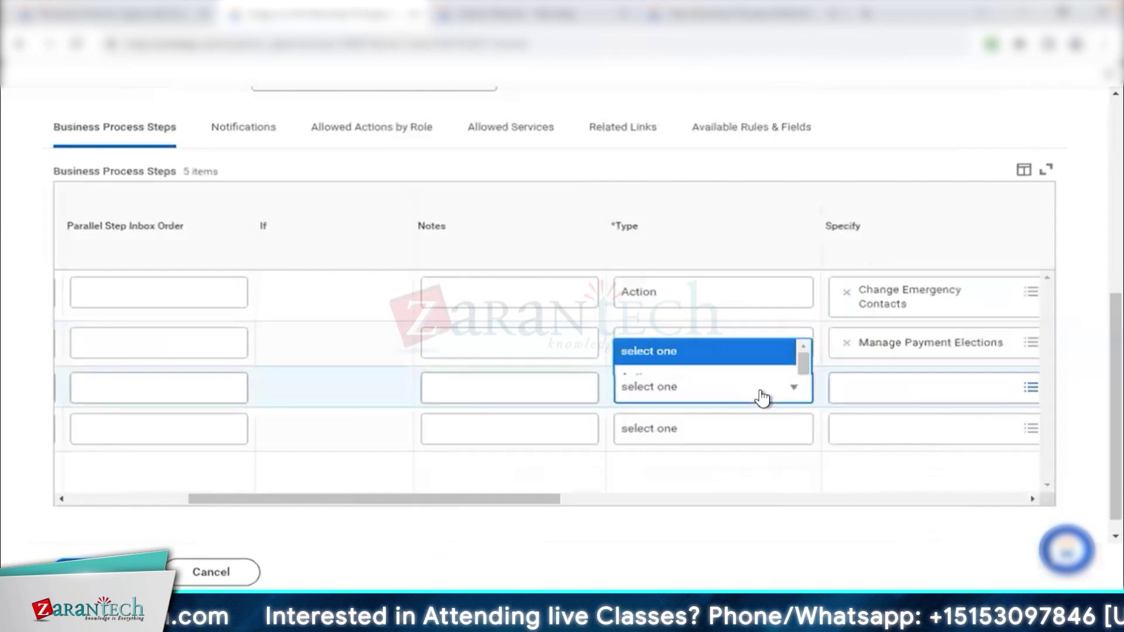
pyautogui.click(703, 164)
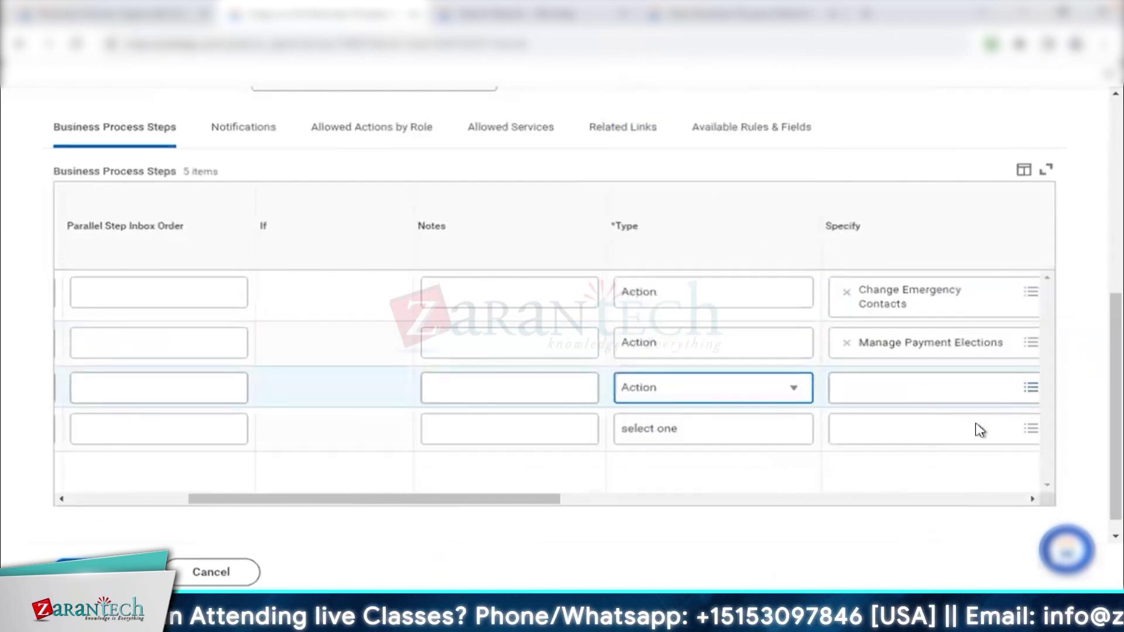
pyautogui.click(924, 389)
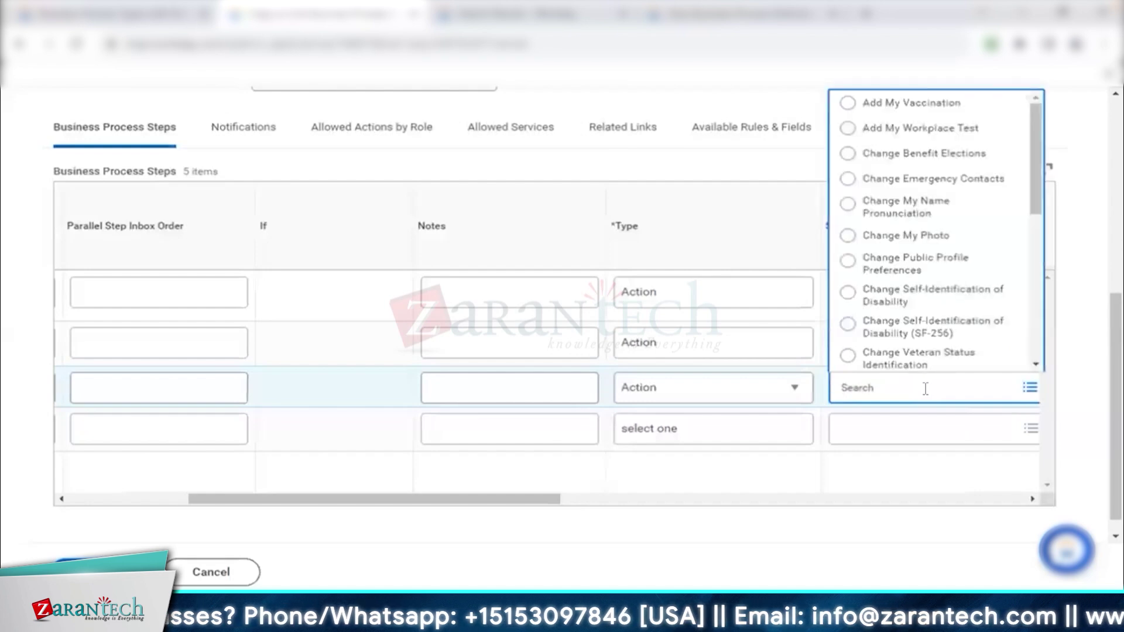
pyautogui.write('g')
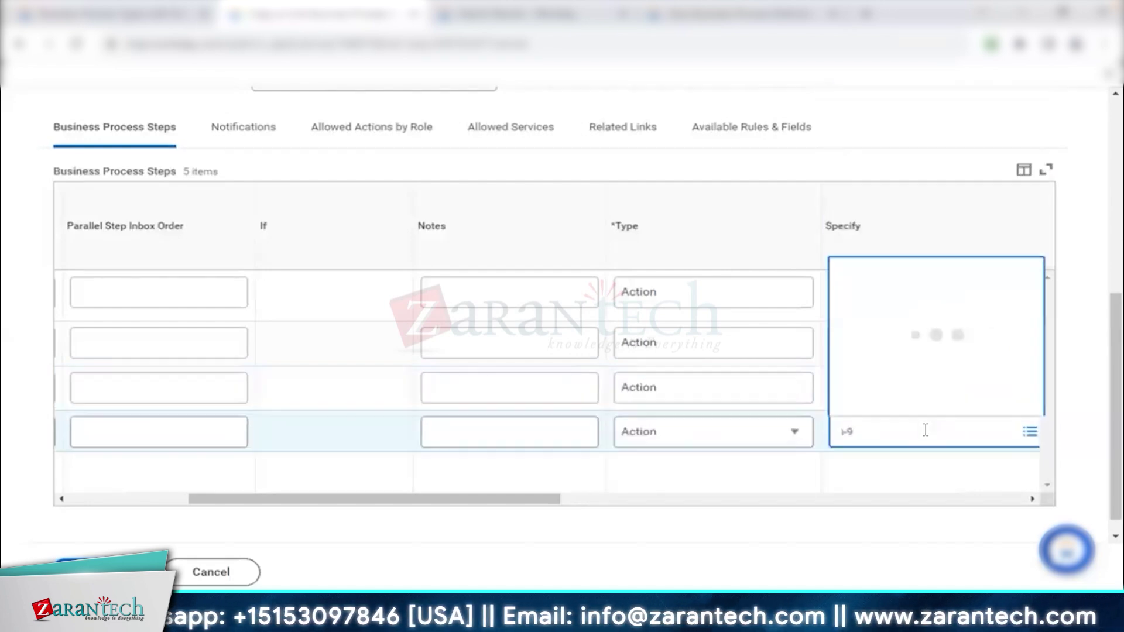
pyautogui.click(910, 372)
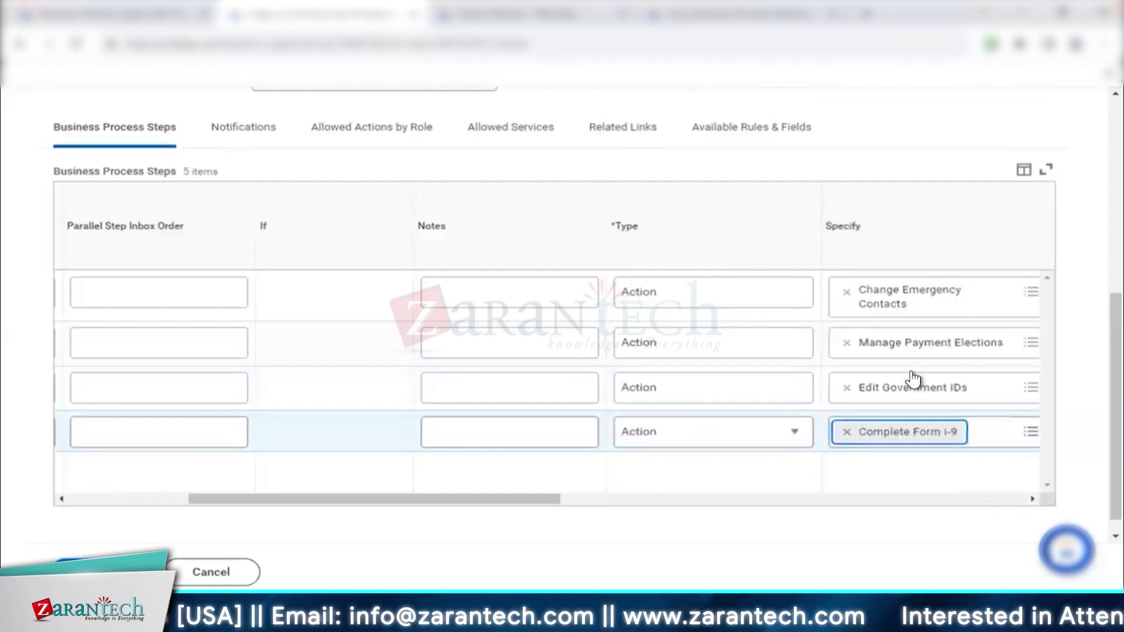
# - Assign the Employee As Self and Pre-Employee as Self groups to the Change Emergency Contacts step
pyautogui.hscroll(8, 697, 491)
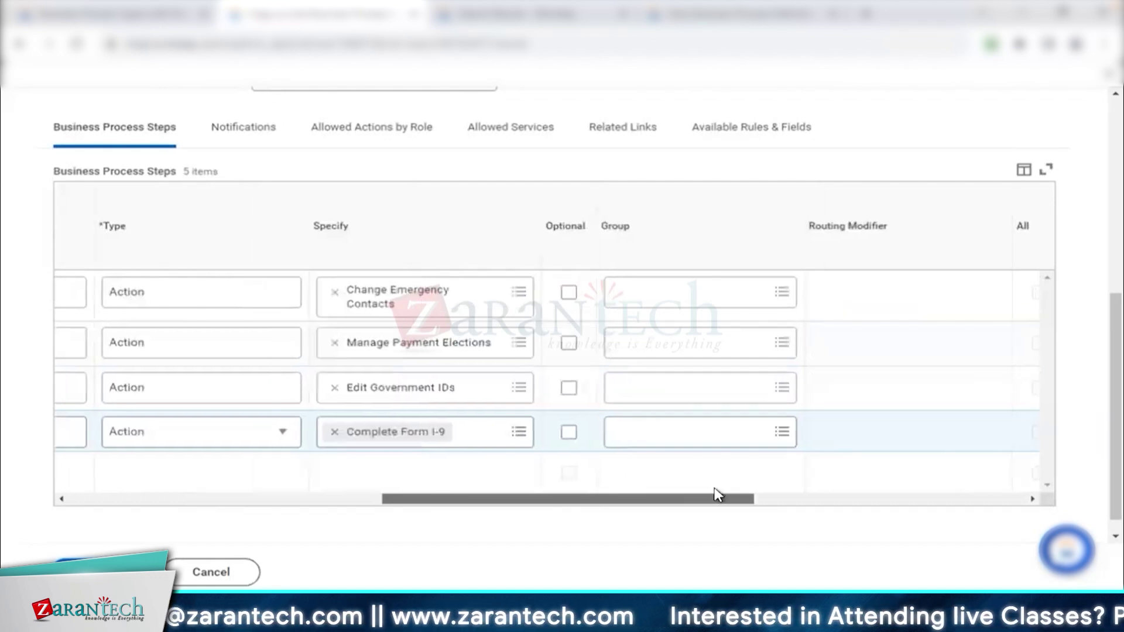
pyautogui.write('employee as self')
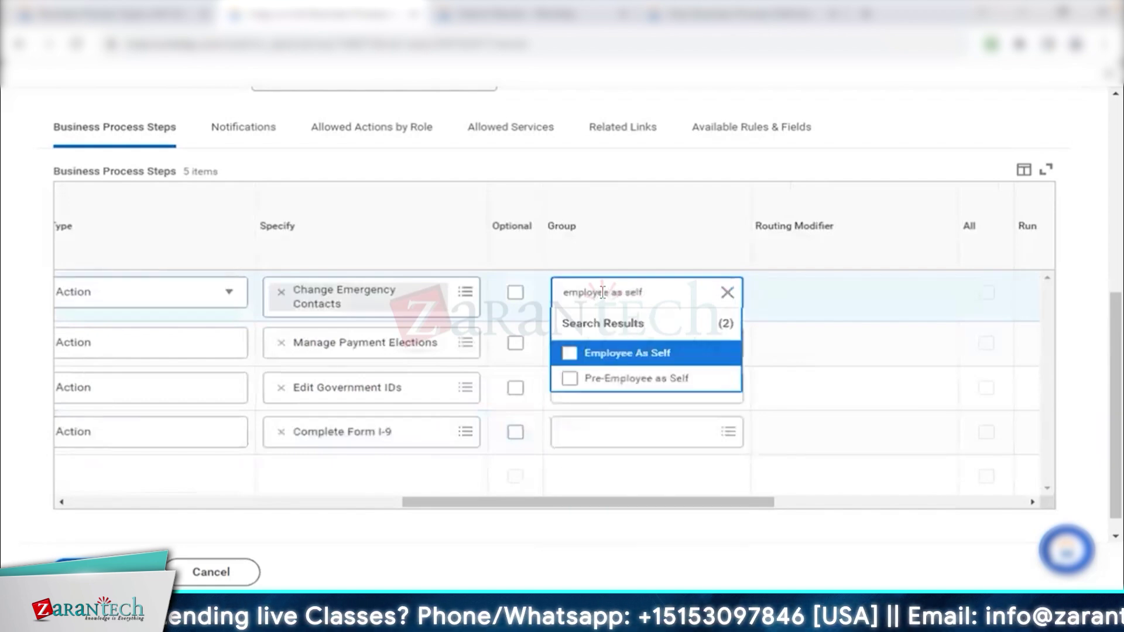
pyautogui.click(631, 354)
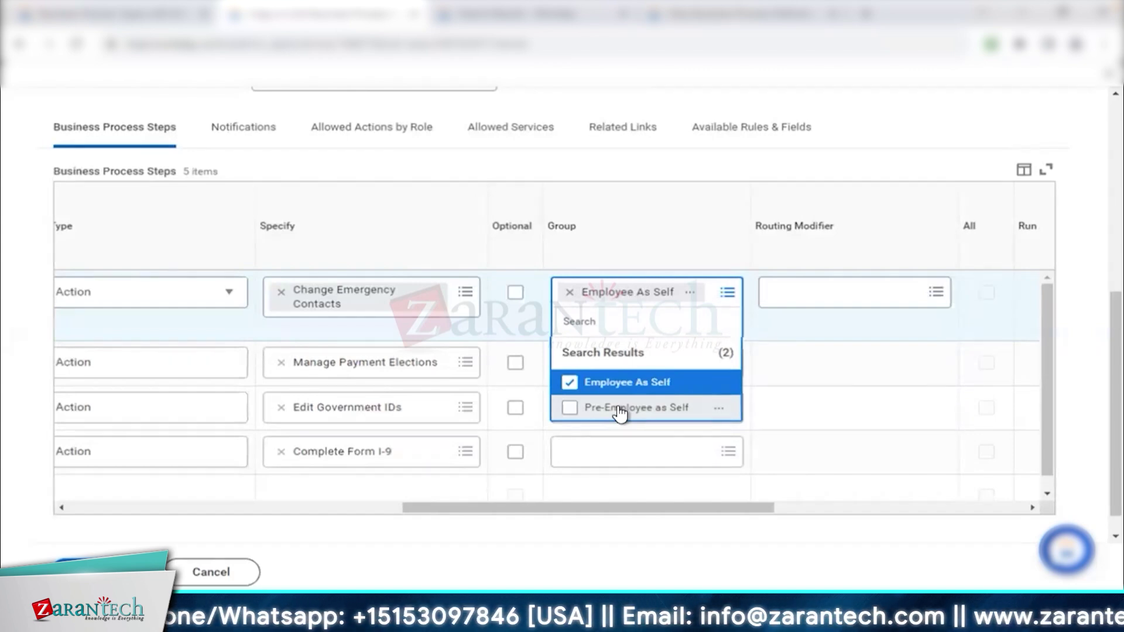
pyautogui.click(619, 413)
pyautogui.click(855, 366)
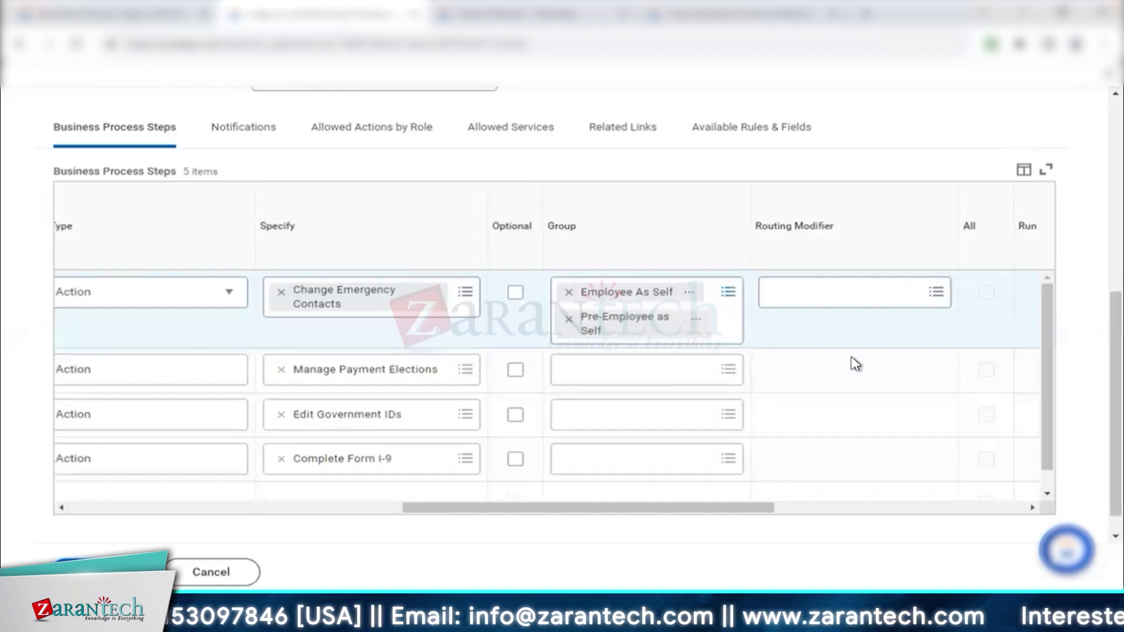
# - Copy the Employee As Self group name and assign that group to the Manage Payment Elections step
pyautogui.rightClick(632, 299)
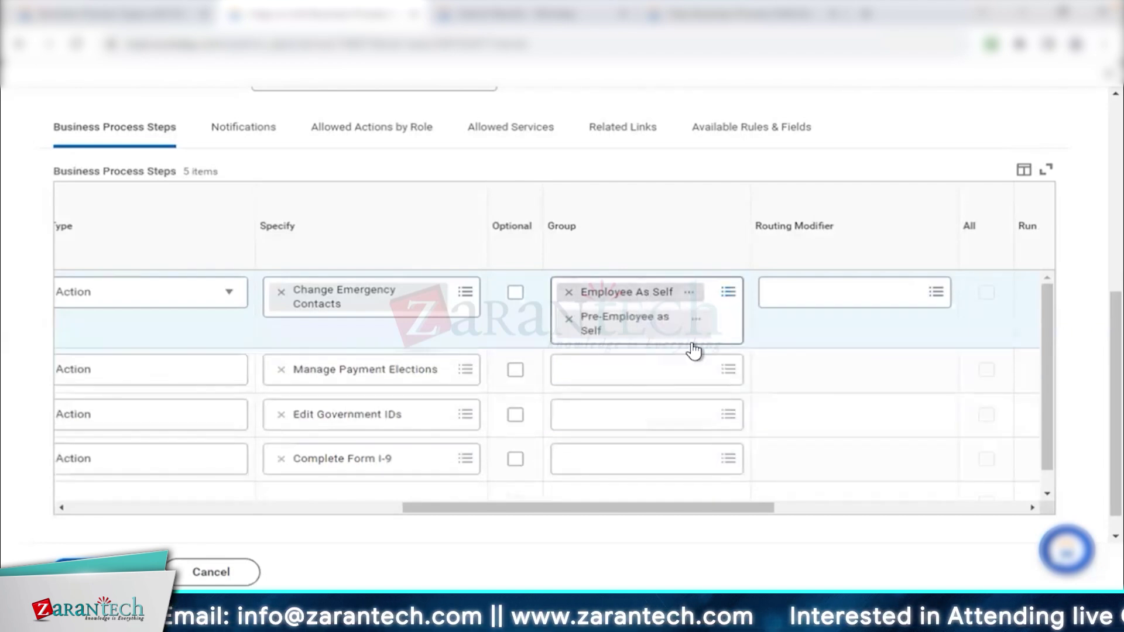
pyautogui.click(690, 363)
pyautogui.click(589, 383)
pyautogui.hotkey('ctrl', 'v')
pyautogui.press('Return')
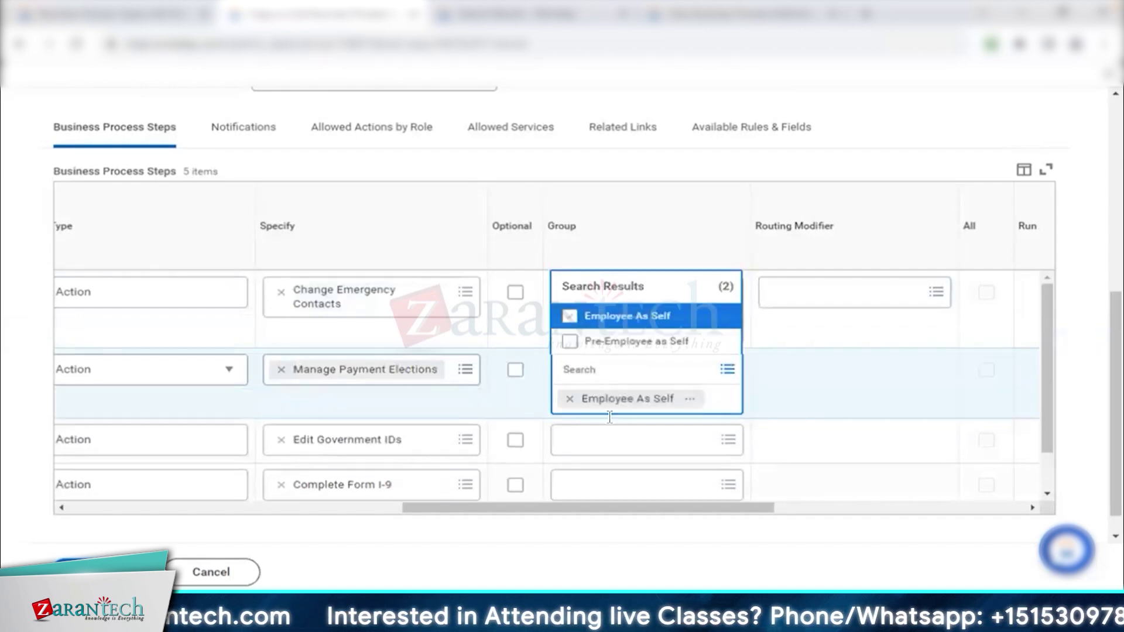
# - Assign the Employee As Self group to the Edit Government IDs and Complete Form I-9 steps
pyautogui.click(602, 451)
pyautogui.hotkey('ctrl', 'v')
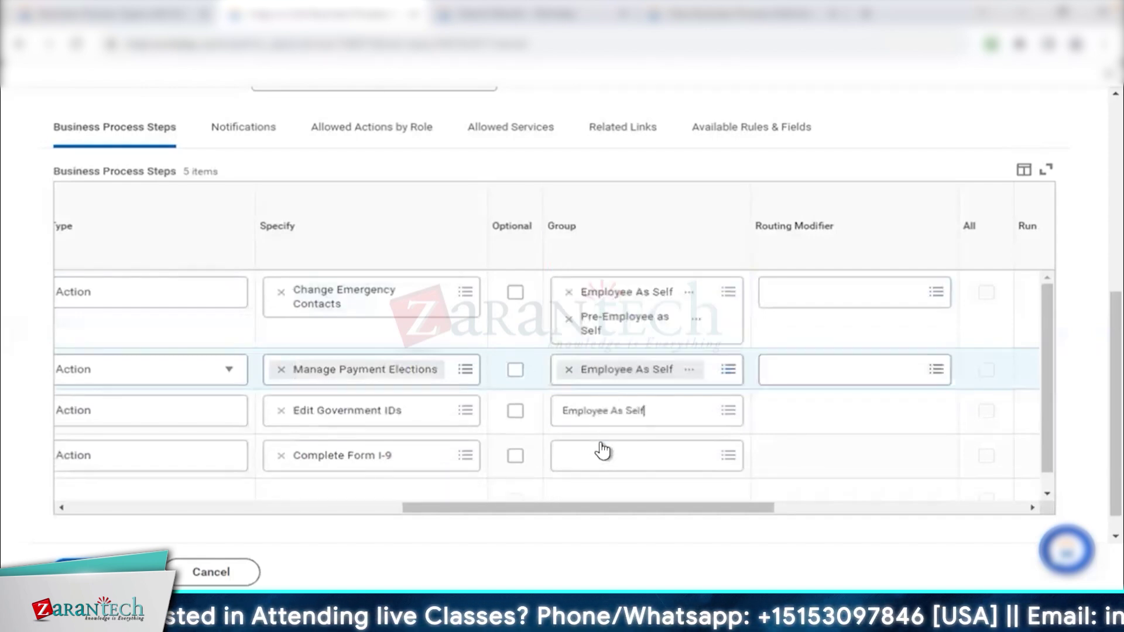
pyautogui.press('Return')
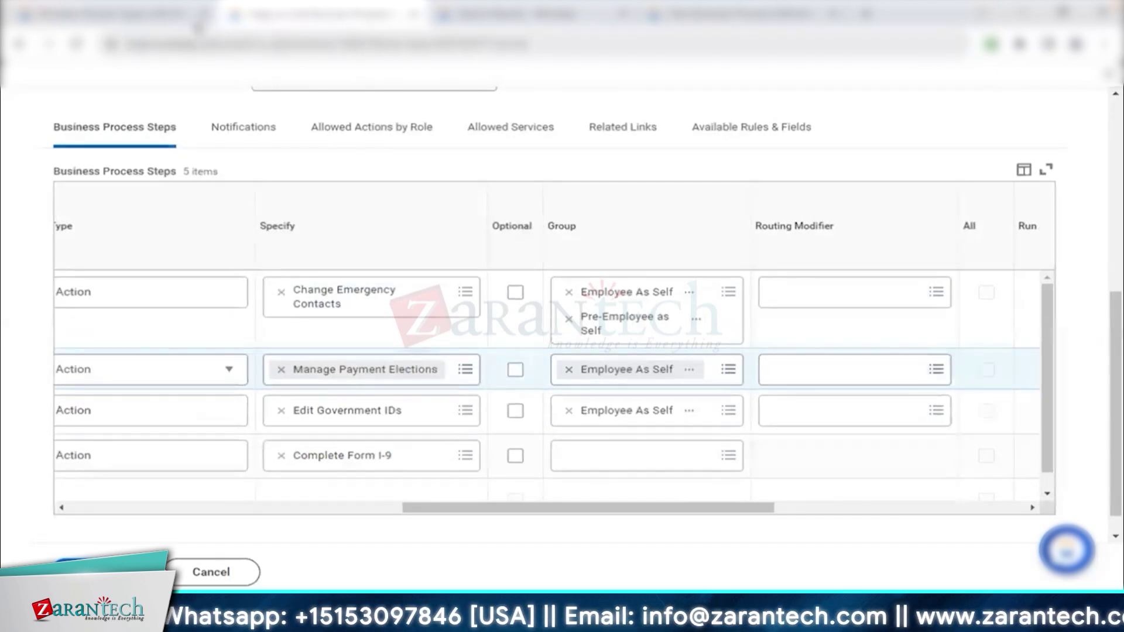
pyautogui.click(610, 468)
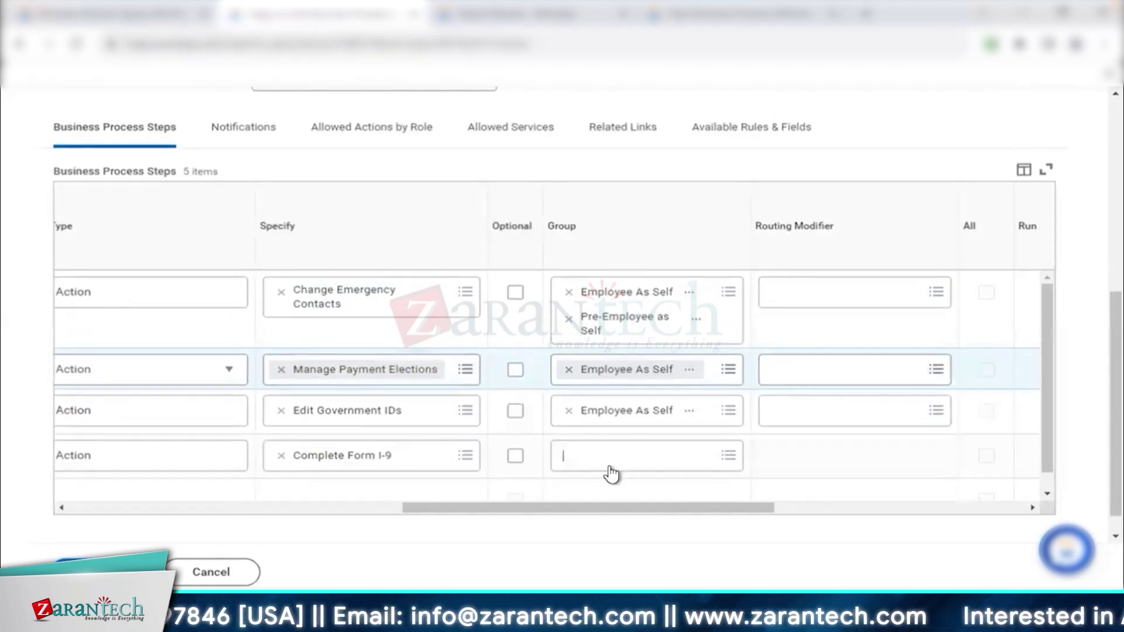
pyautogui.write('v')
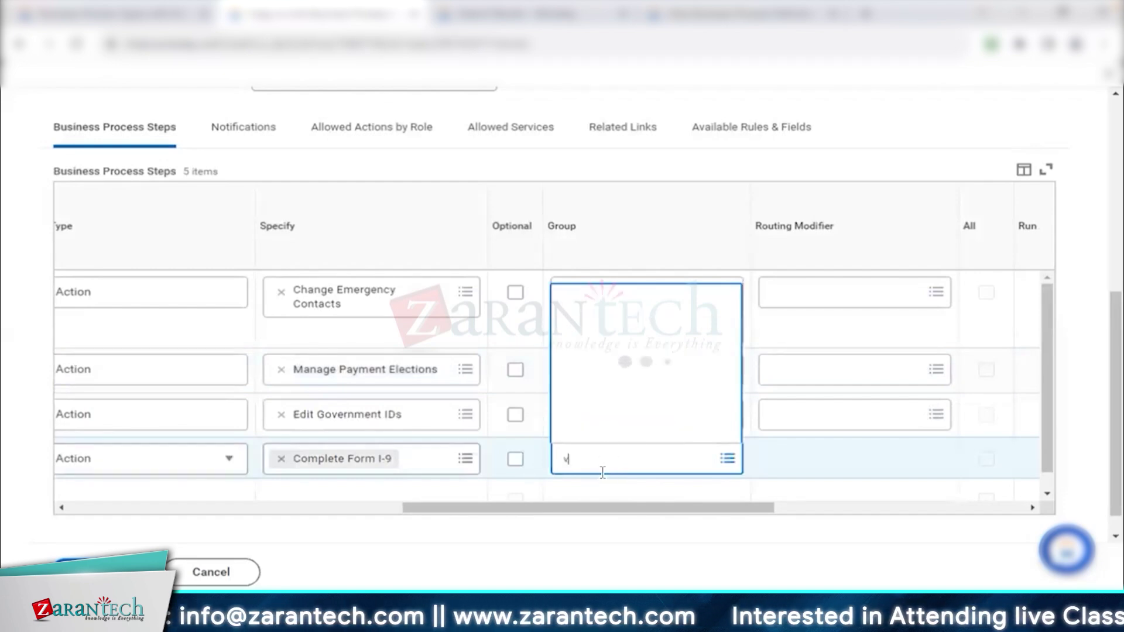
pyautogui.click(622, 407)
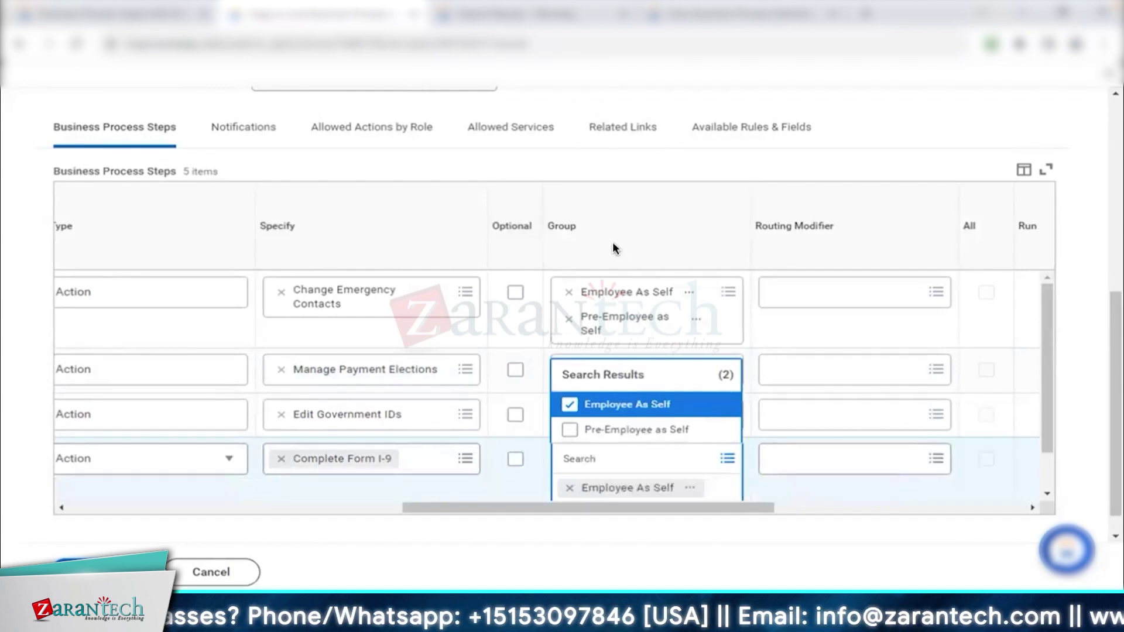
pyautogui.click(881, 164)
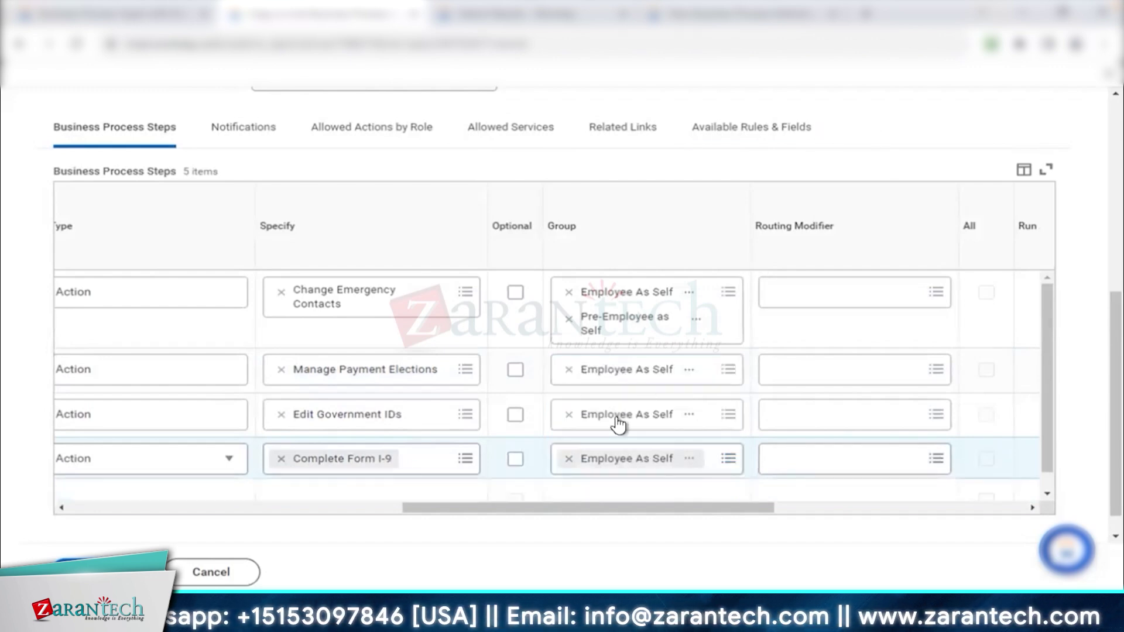
# - Save the Onboarding definition and compare the If condition on the Complete Form I-9 step with the other action steps
pyautogui.hscroll(-5, 617, 422)
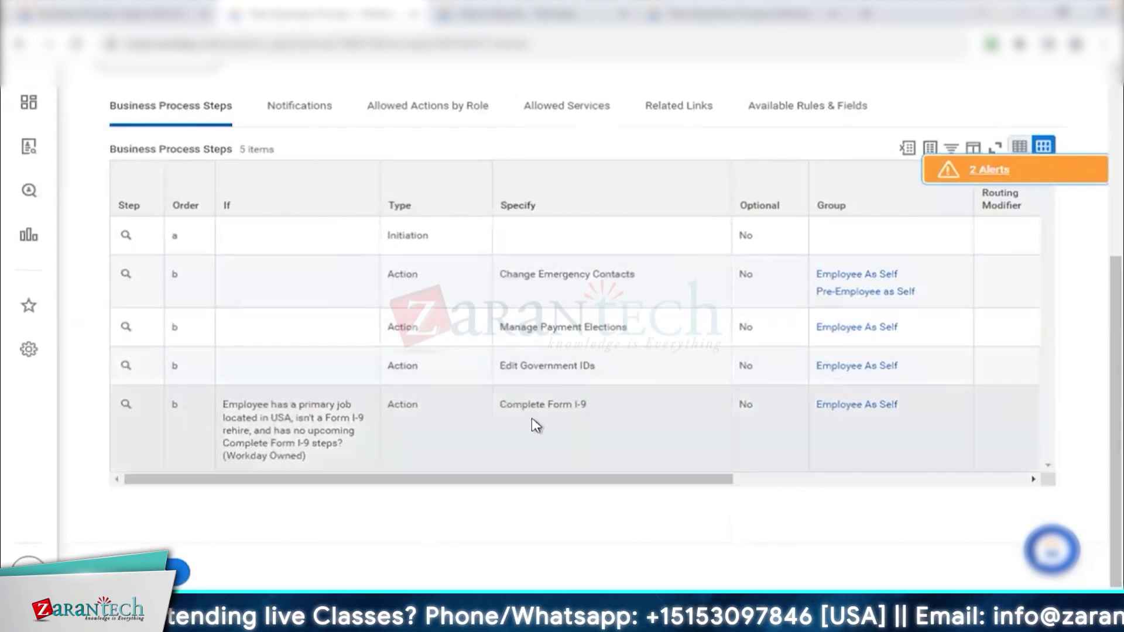
pyautogui.moveTo(505, 404); pyautogui.dragTo(584, 405)
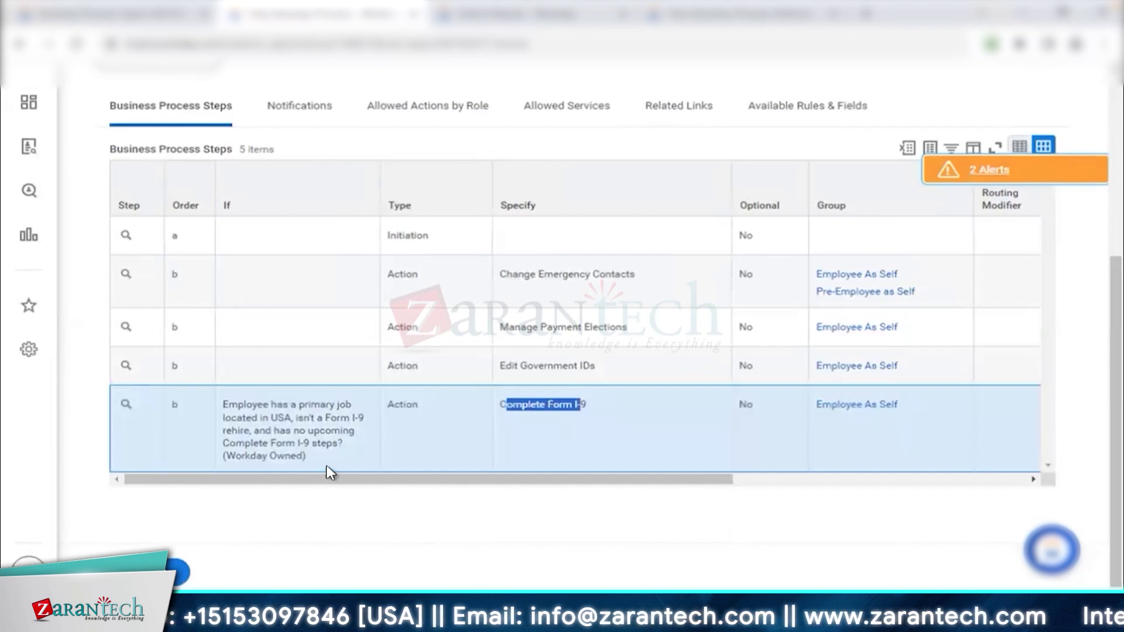
pyautogui.moveTo(228, 402); pyautogui.dragTo(298, 454)
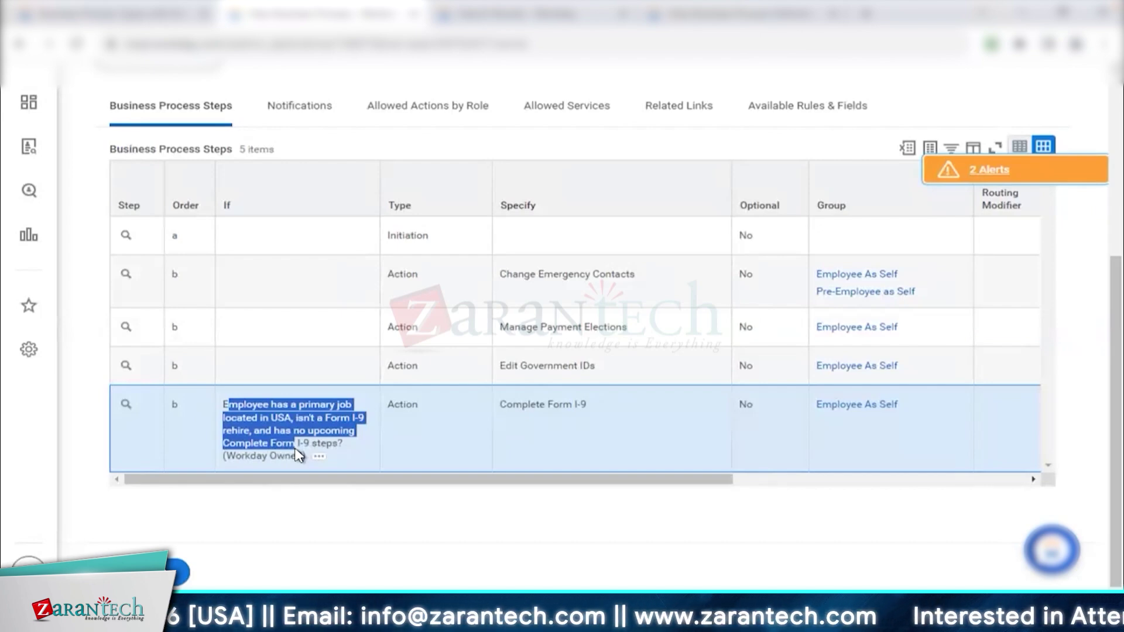
pyautogui.click(281, 284)
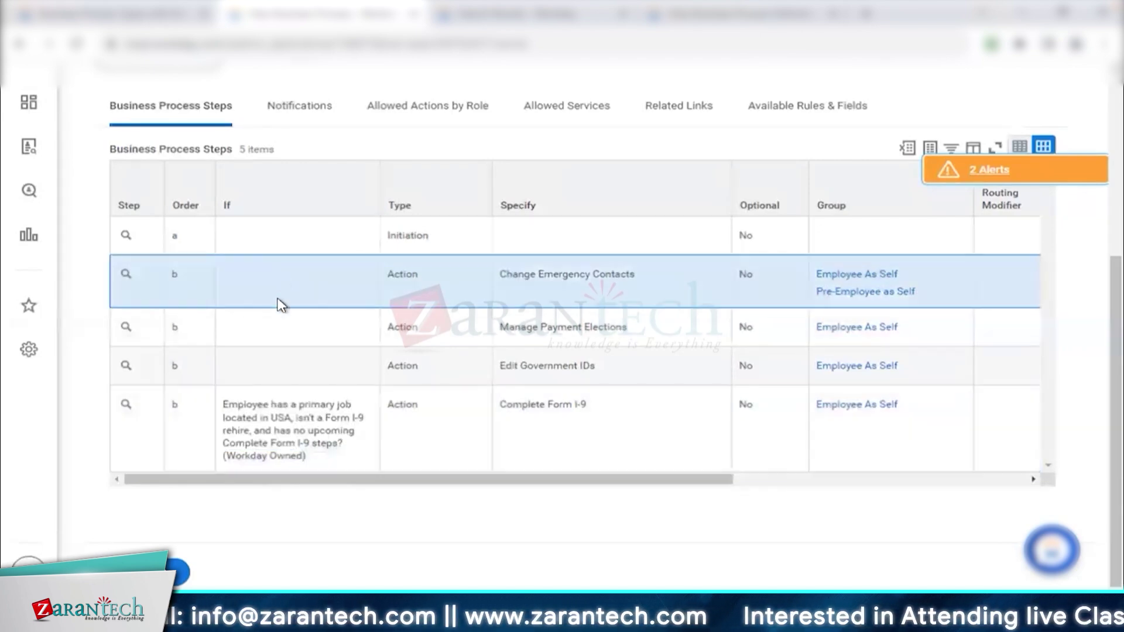
pyautogui.click(293, 340)
pyautogui.click(301, 370)
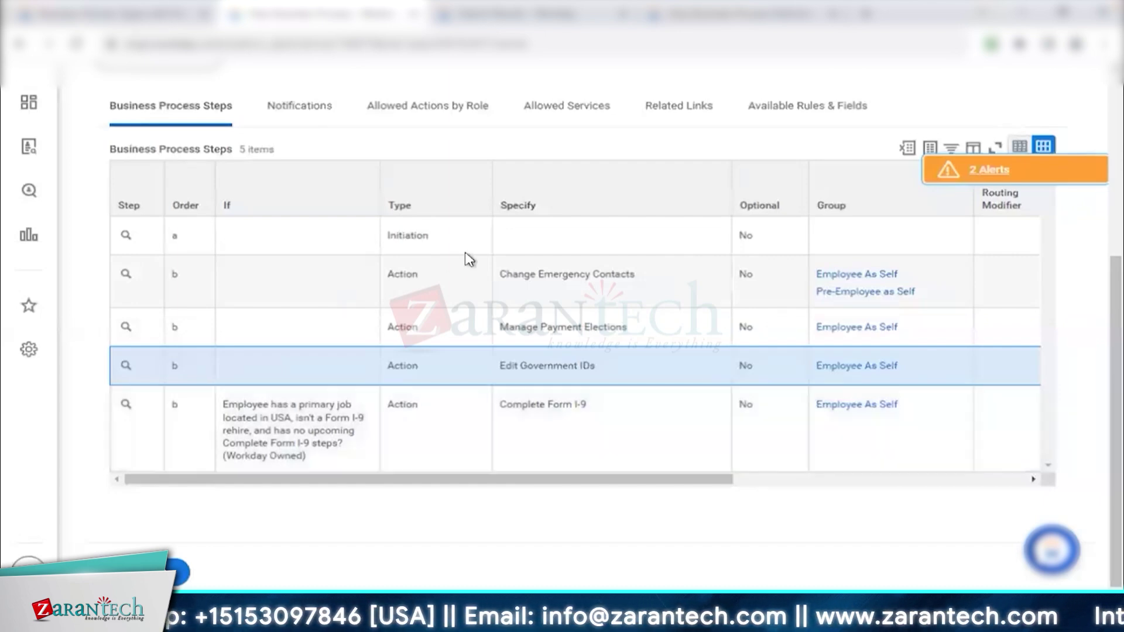
# - Reopen the Onboarding definition for Global Modern Services for editing and add a new row to its business process steps
pyautogui.scroll(5, 468, 259)
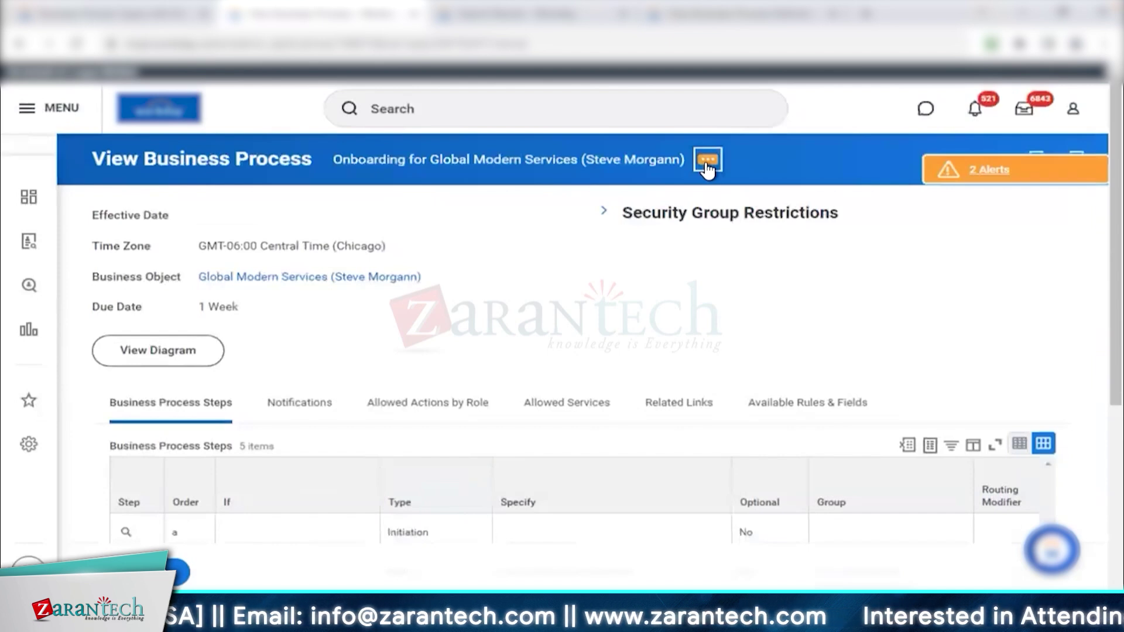
pyautogui.click(707, 163)
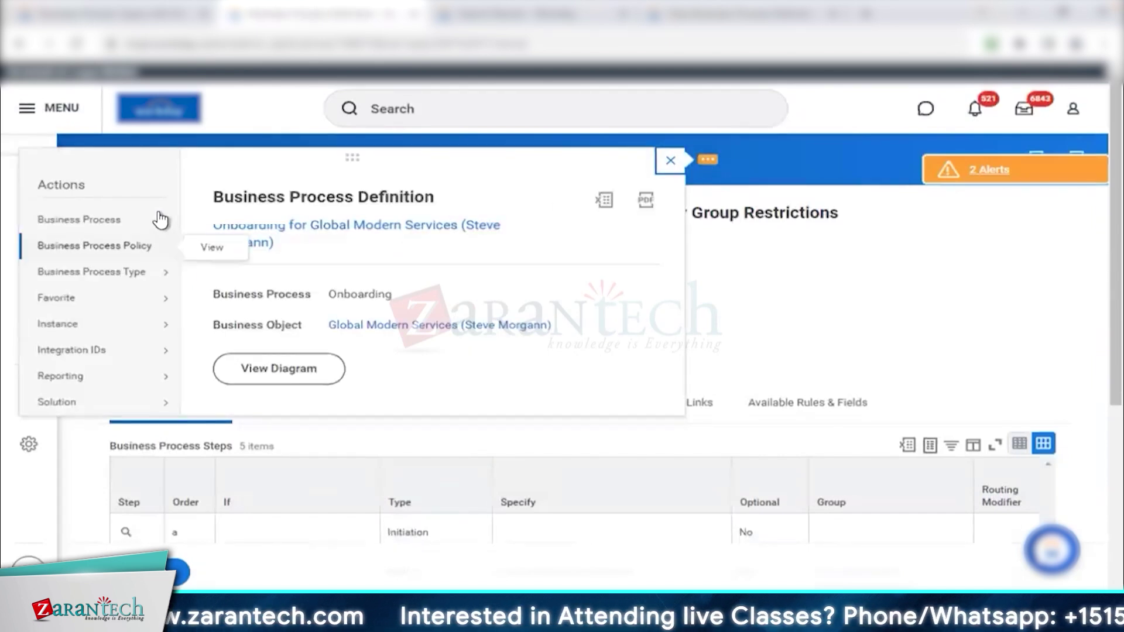
pyautogui.moveTo(169, 221)
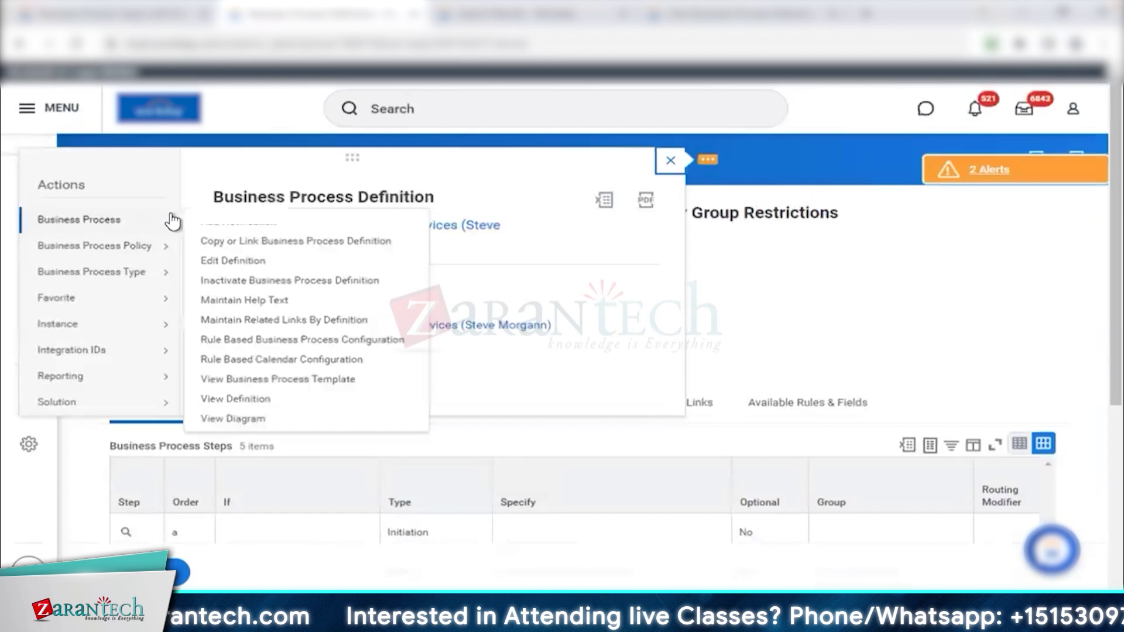
pyautogui.click(263, 264)
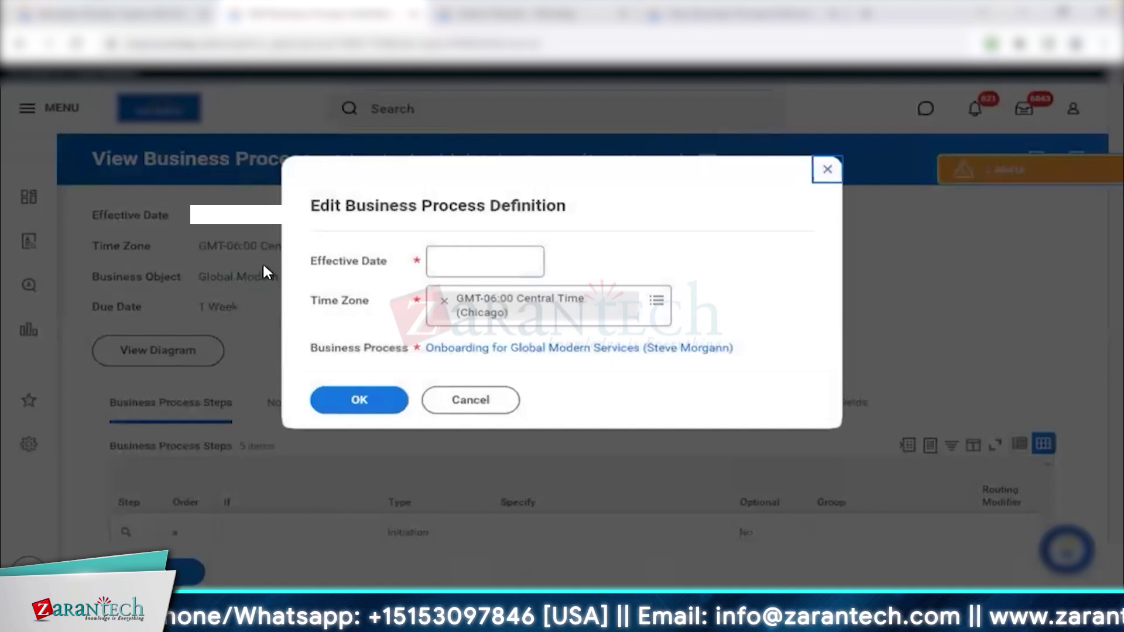
pyautogui.click(344, 395)
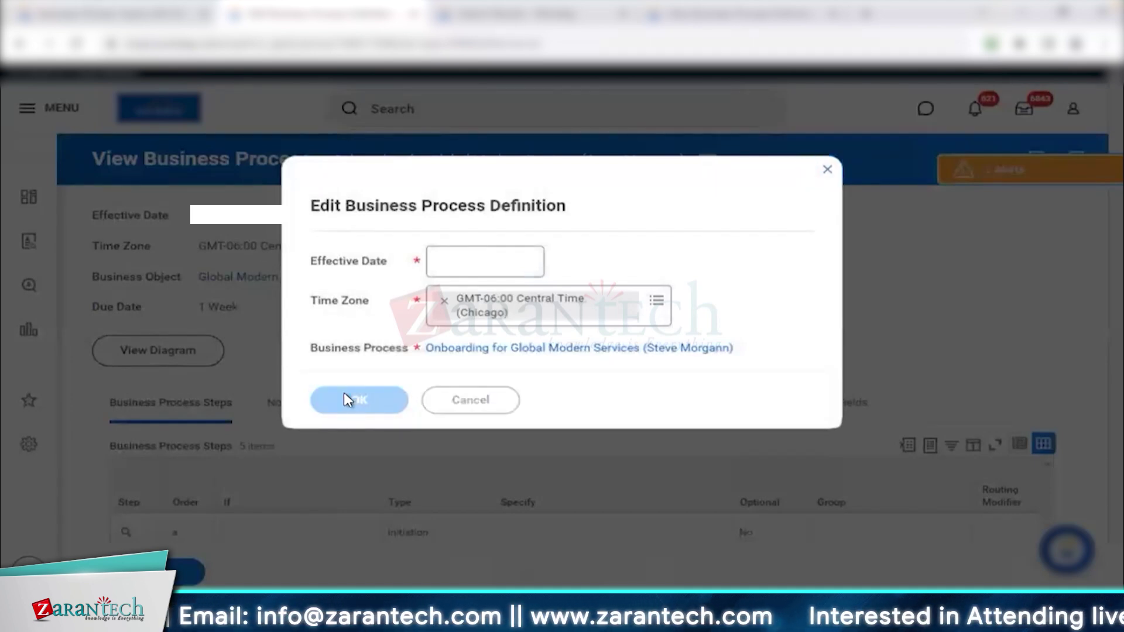
pyautogui.scroll(-8, 553, 395)
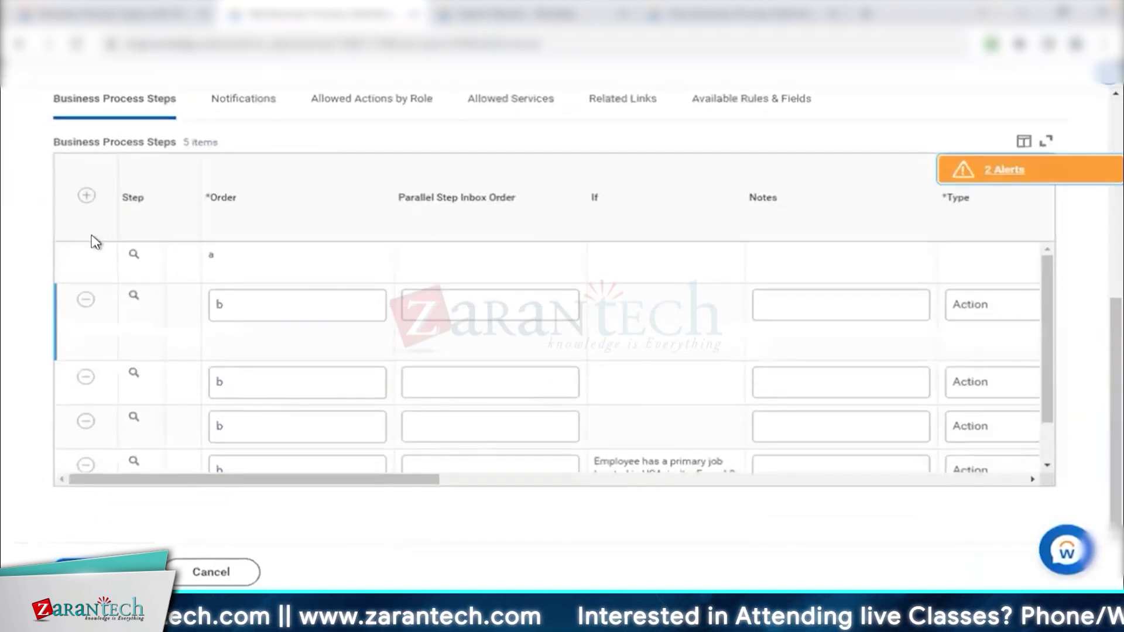
pyautogui.click(86, 202)
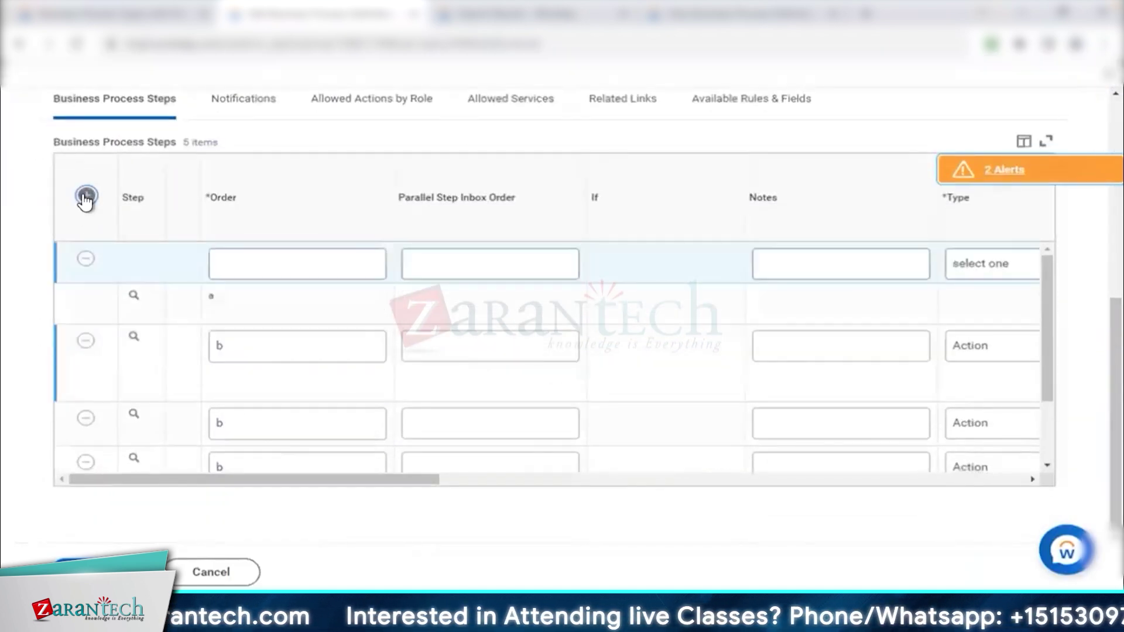
# - Add further rows to the business process steps and set the order of all four new rows to c
pyautogui.click(86, 196)
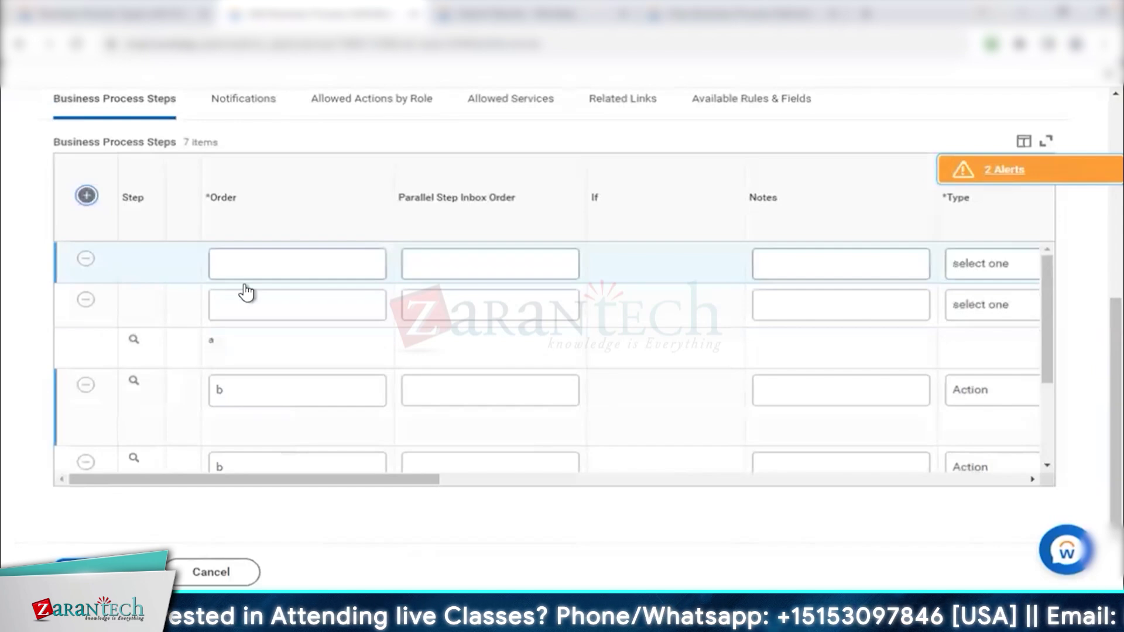
pyautogui.click(258, 266)
pyautogui.write('c')
pyautogui.click(258, 311)
pyautogui.write('c')
pyautogui.click(266, 353)
pyautogui.write('cc')
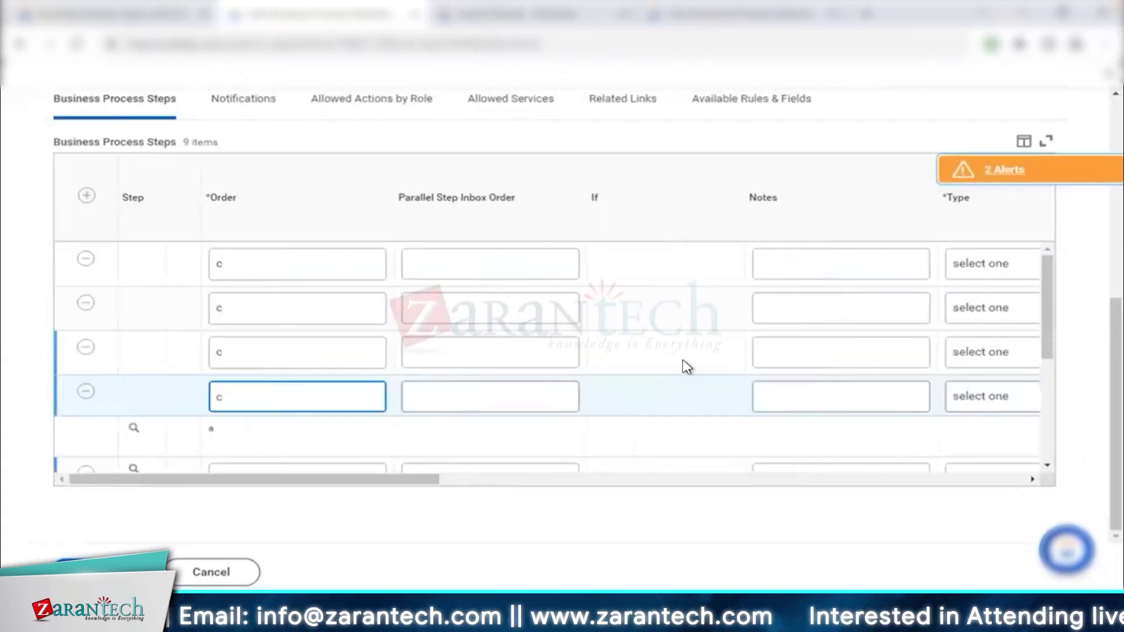
# - Search the action filter of the Allowed Actions by Role list for "persona"
pyautogui.hscroll(6, 682, 368)
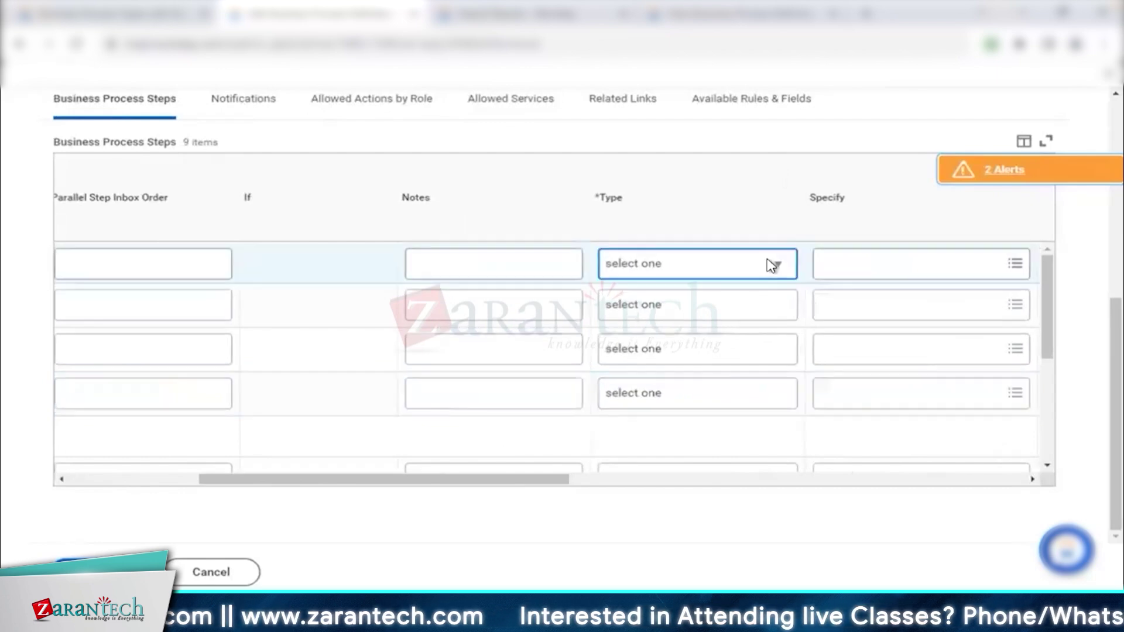
pyautogui.click(770, 267)
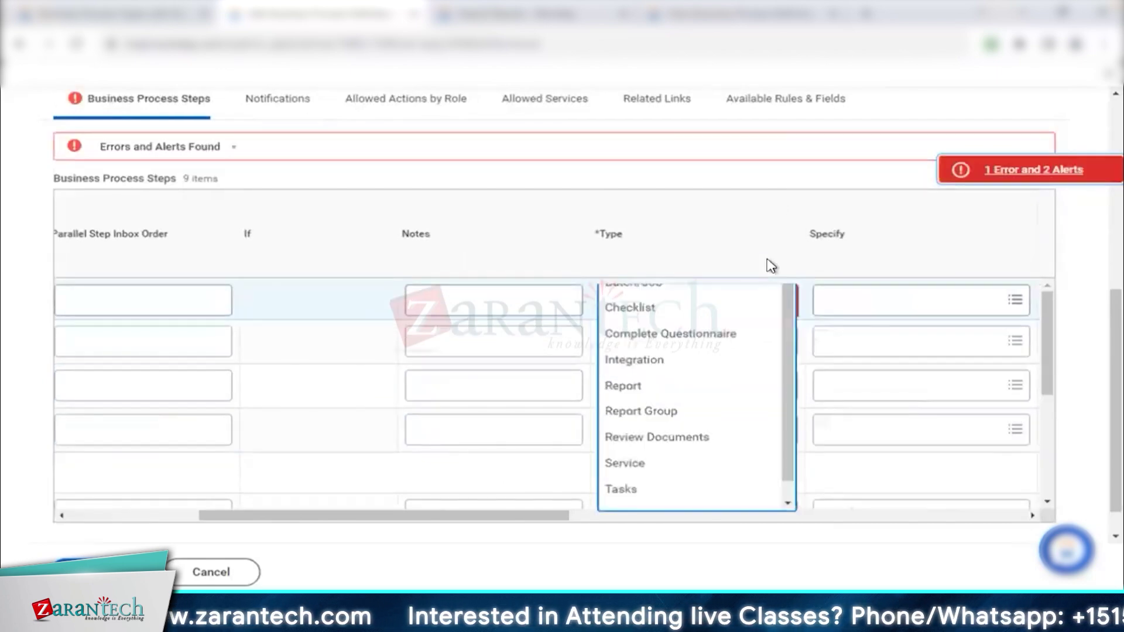
pyautogui.click(414, 115)
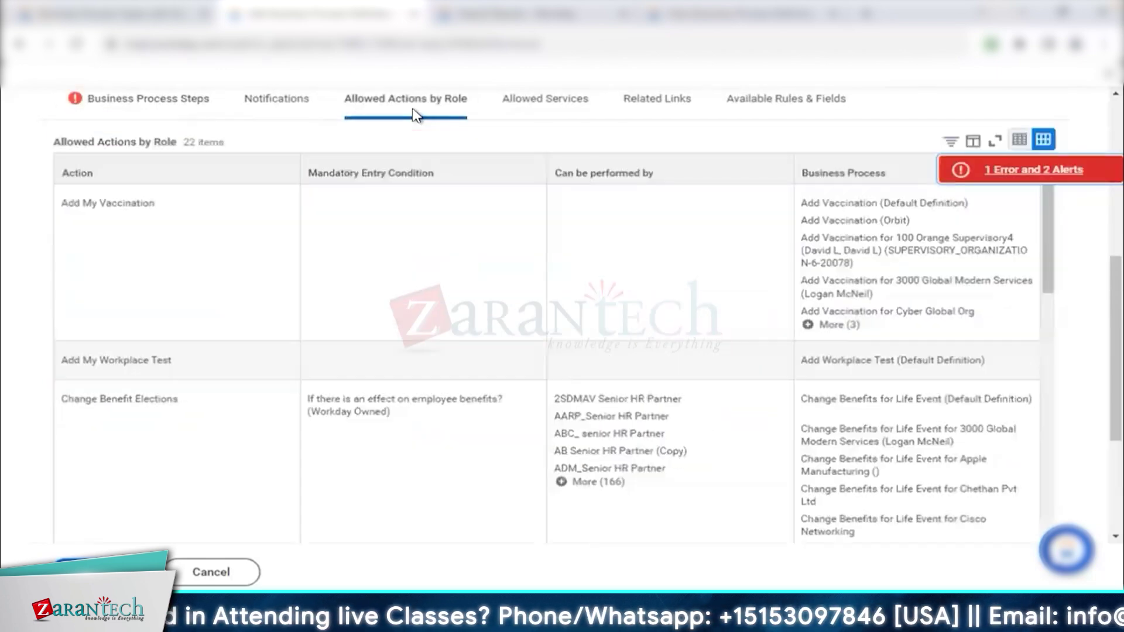
pyautogui.click(196, 176)
pyautogui.click(172, 354)
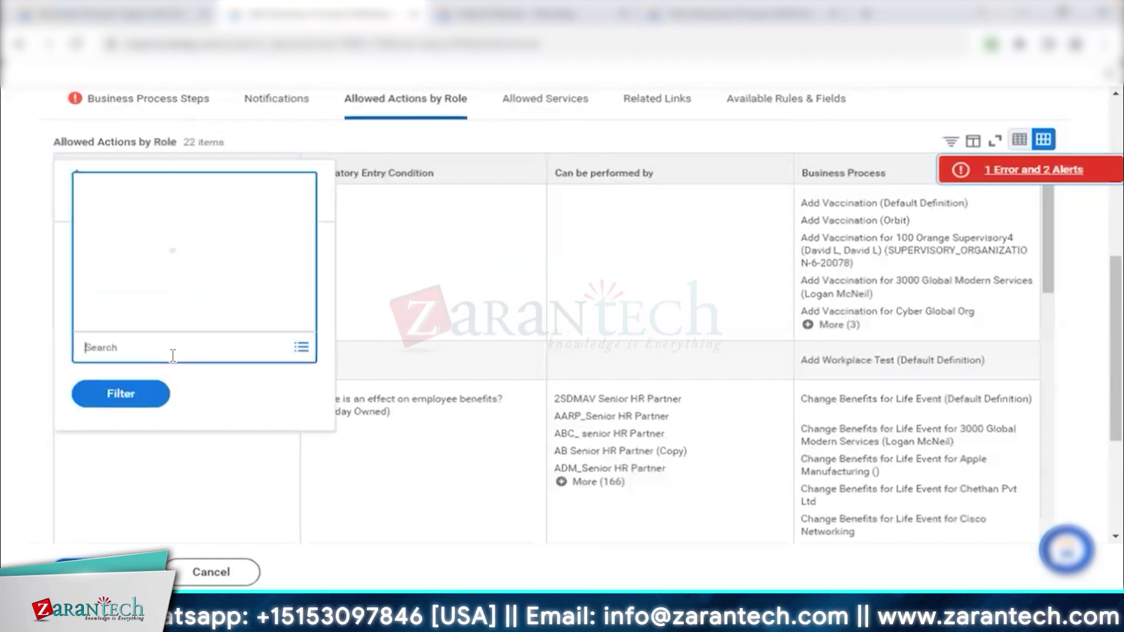
pyautogui.write('persona')
pyautogui.press('Return')
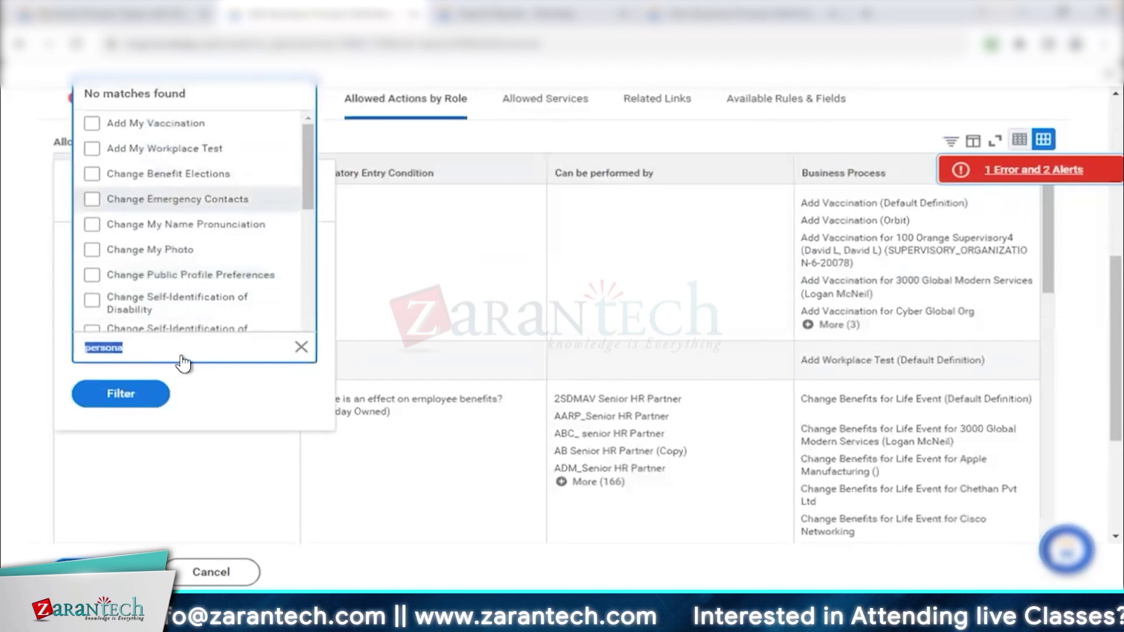
pyautogui.click(677, 130)
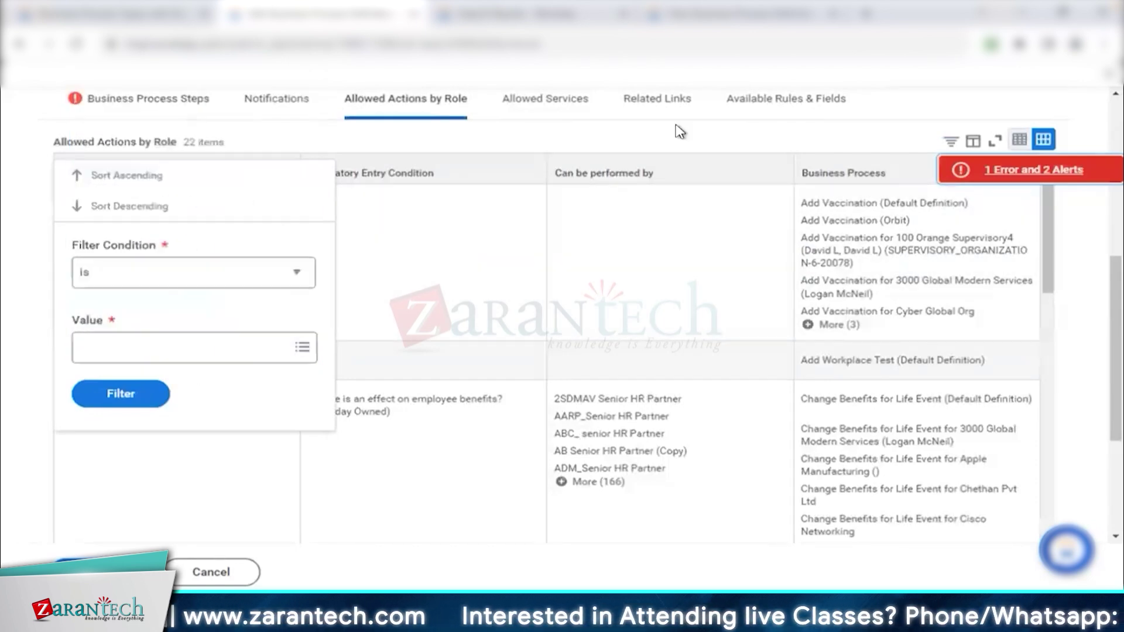
# - Set the type of the first new order c business process step to Tasks
pyautogui.click(141, 99)
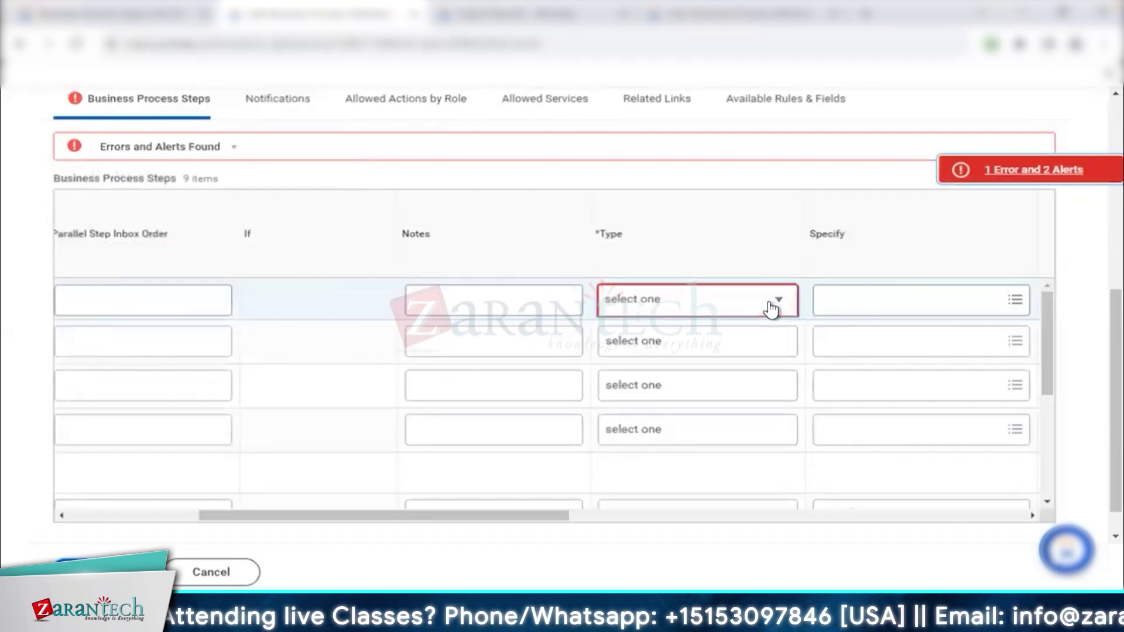
pyautogui.click(774, 308)
pyautogui.scroll(-1, 673, 493)
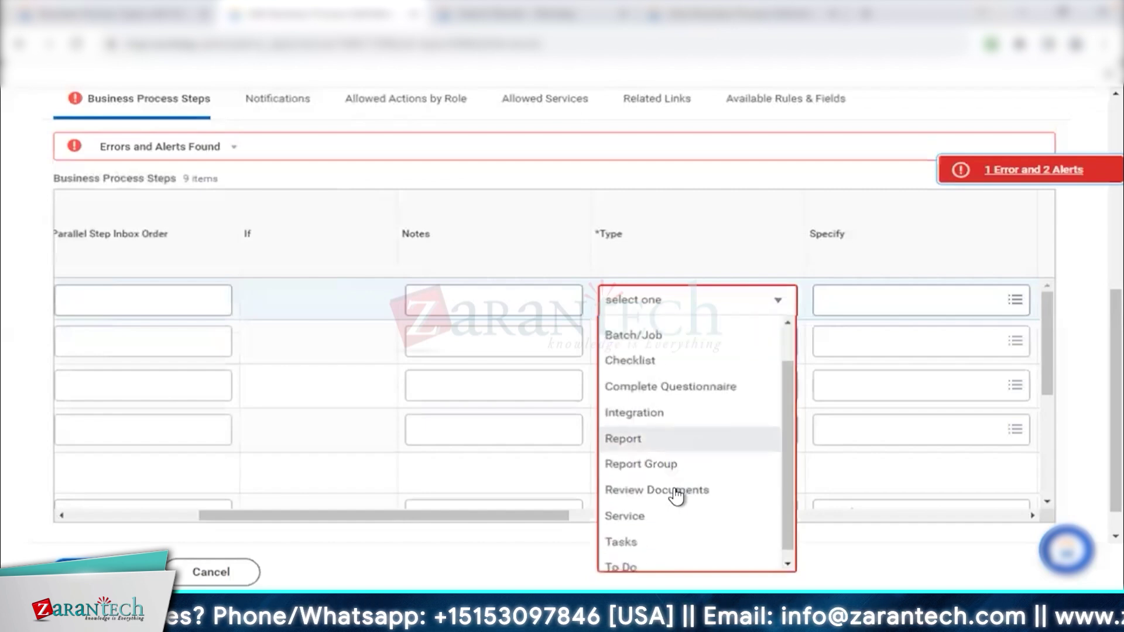
pyautogui.click(635, 532)
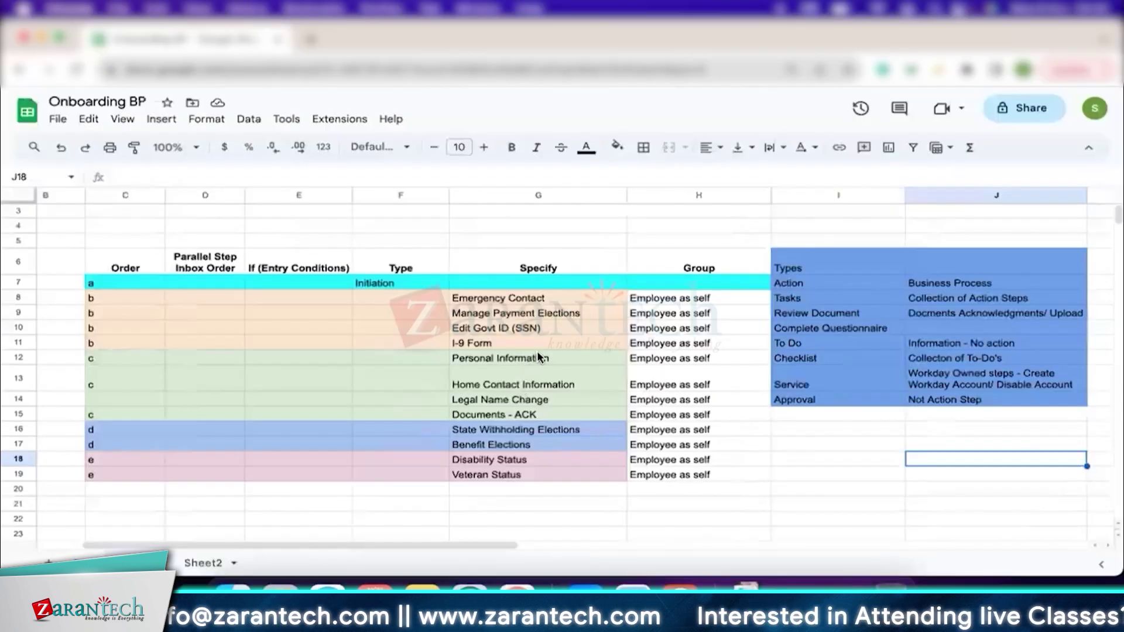
# - Check Personal Information and Home Contact Information in the Onboarding BP sheet, and search Workday's allowed actions by role for "home" and "legal"
pyautogui.click(562, 358)
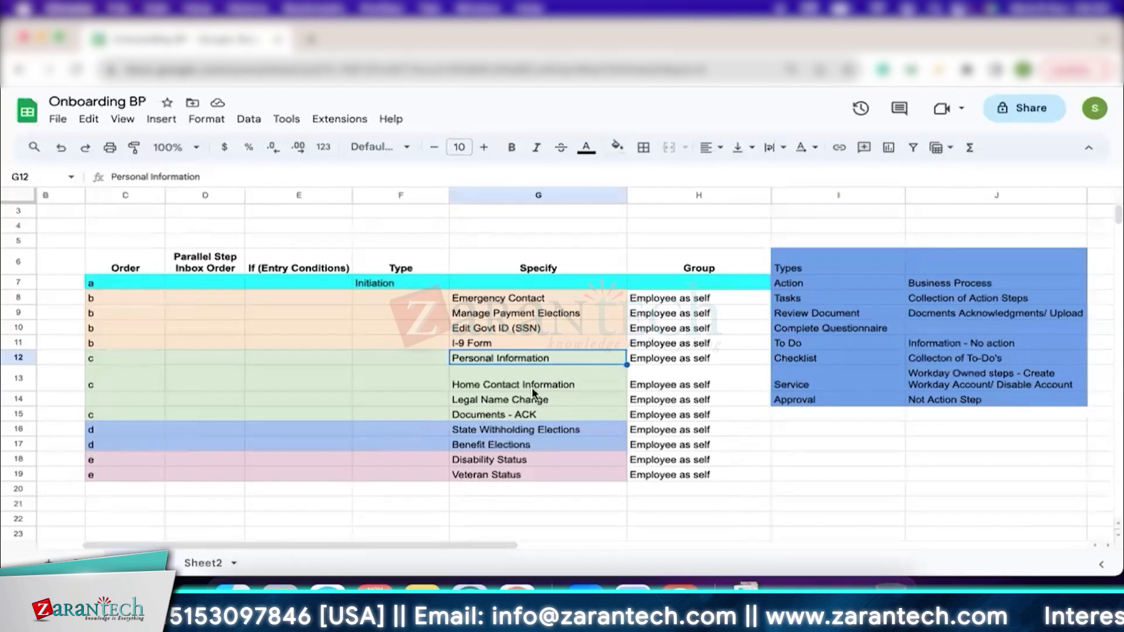
pyautogui.click(553, 382)
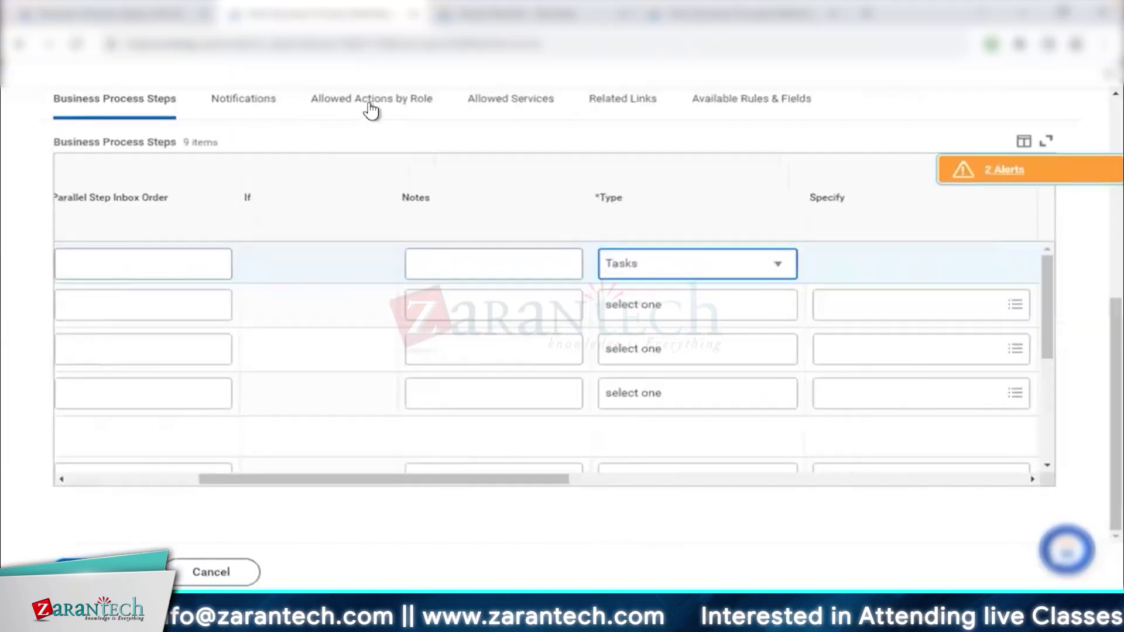
pyautogui.click(370, 101)
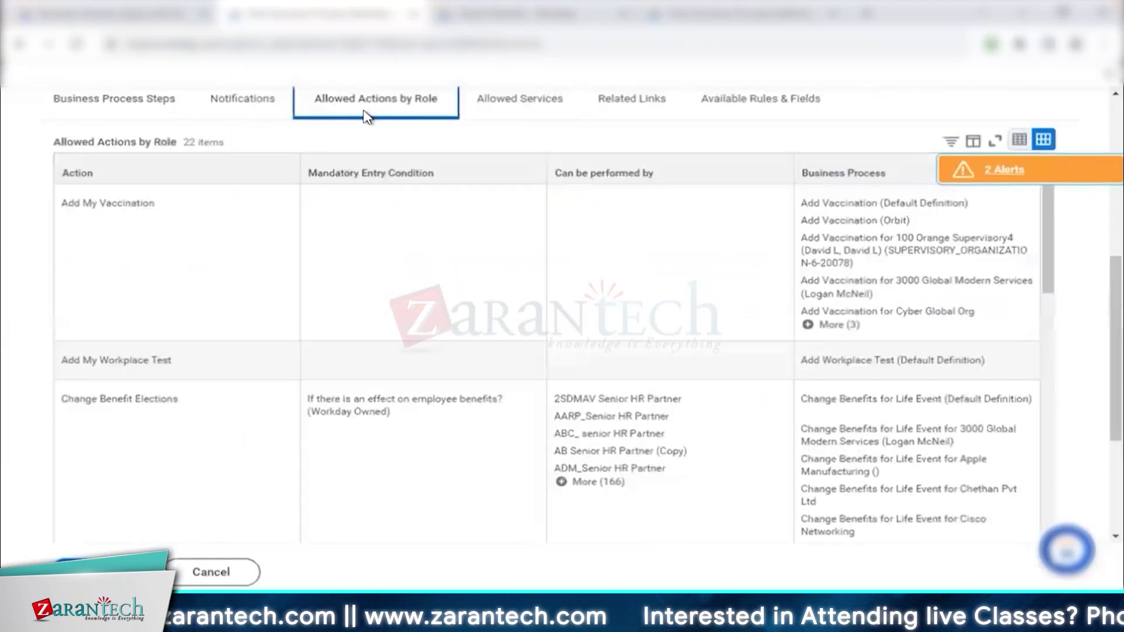
pyautogui.click(218, 178)
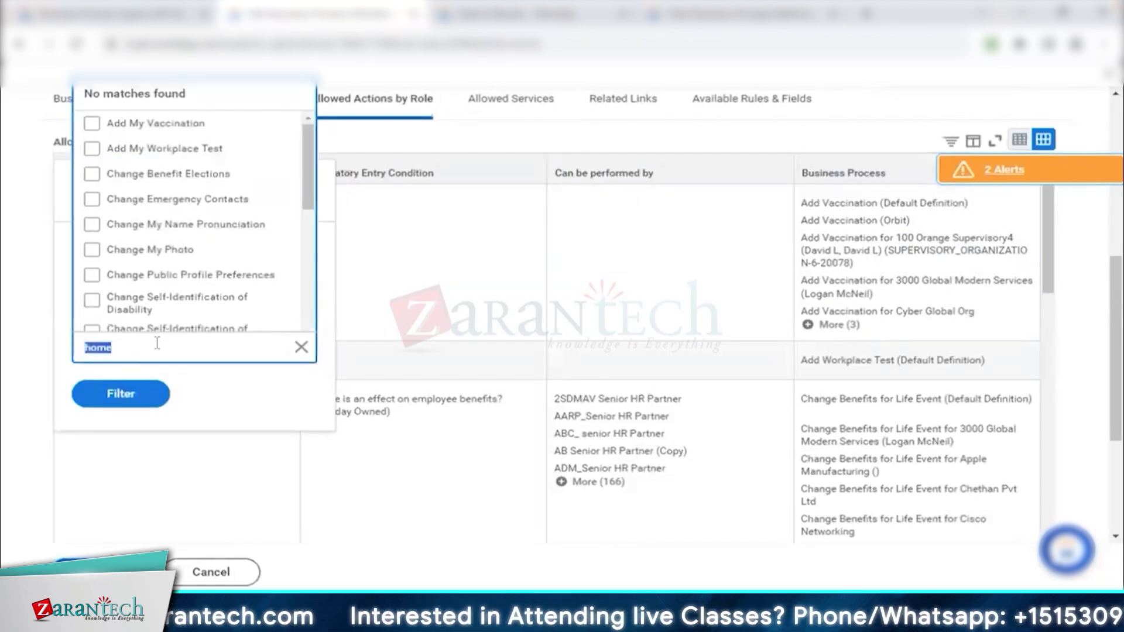
pyautogui.write('legal')
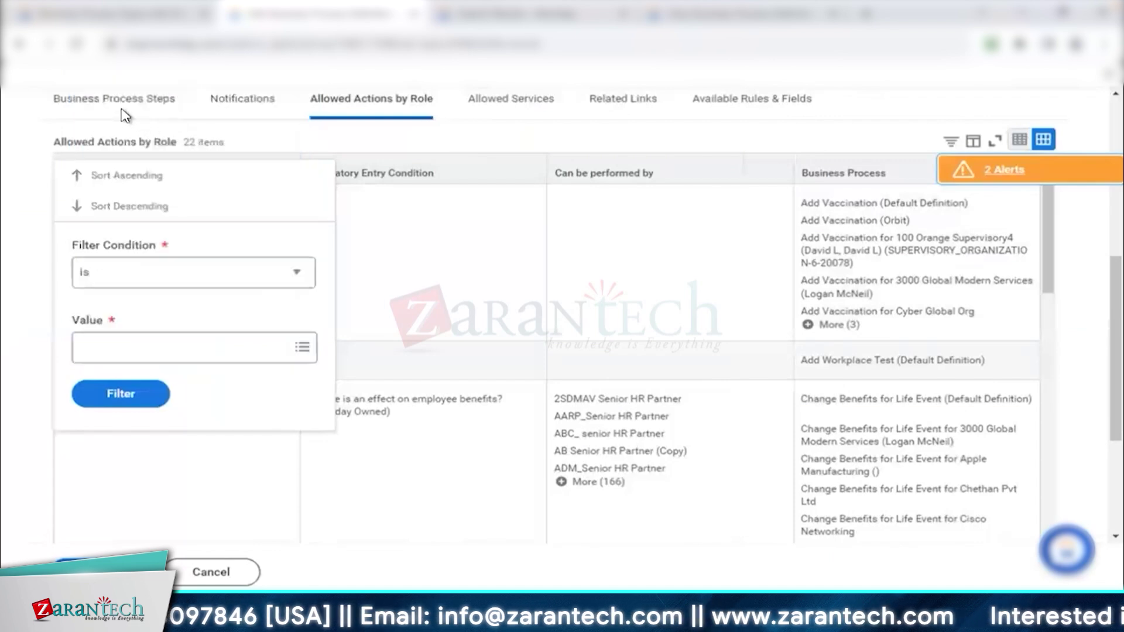
# - Set the type of the second and third order c business process steps to Tasks
pyautogui.click(117, 105)
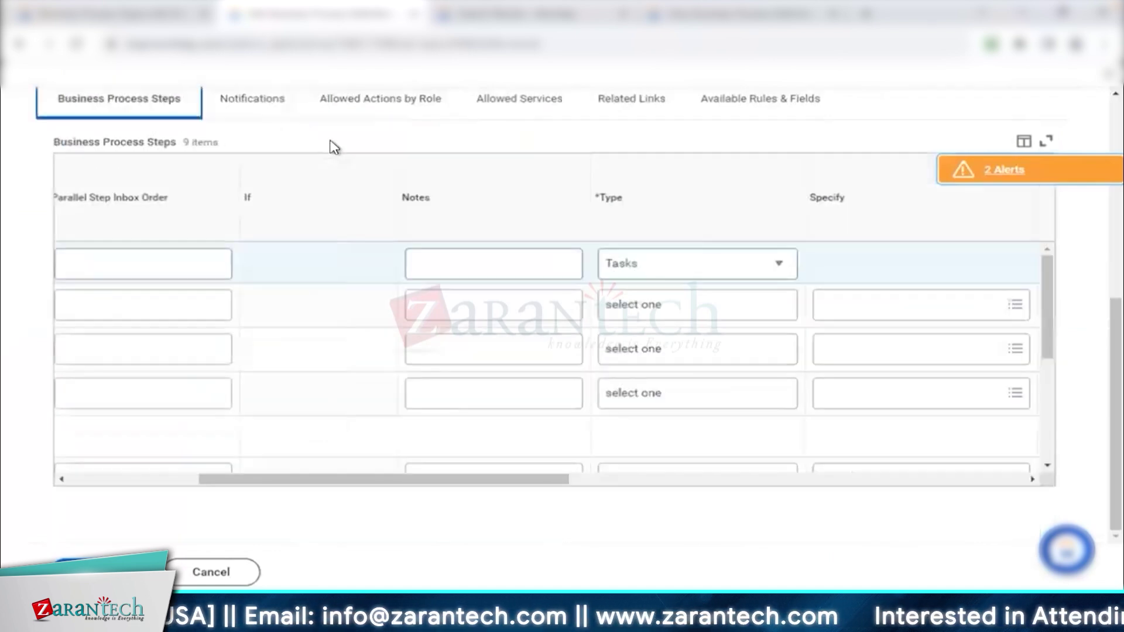
pyautogui.click(778, 314)
pyautogui.click(778, 314)
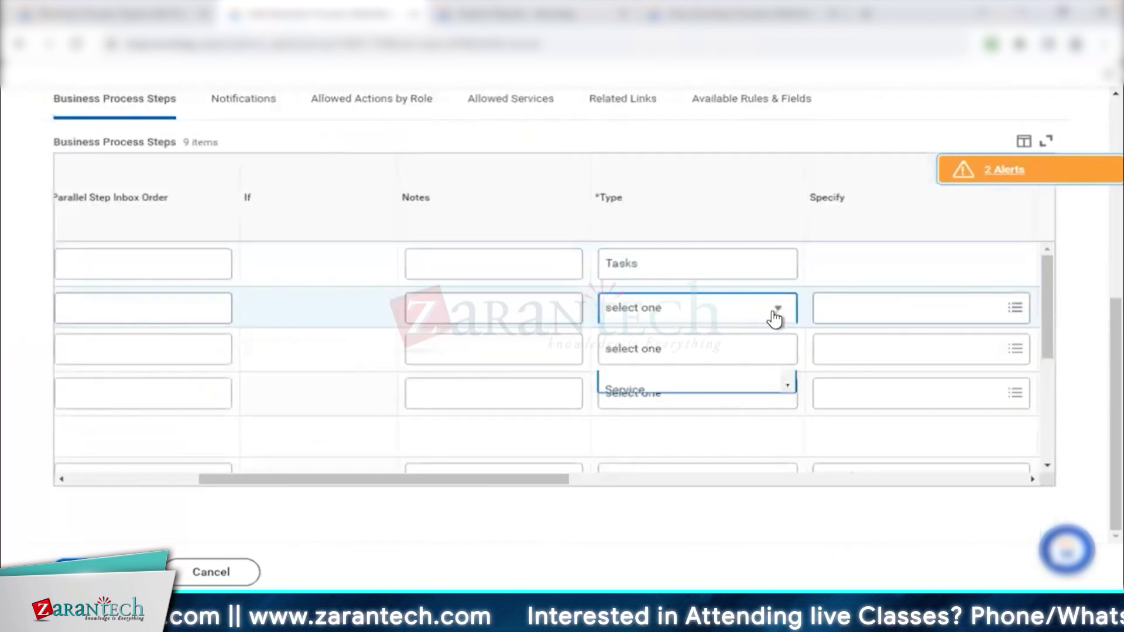
pyautogui.scroll(-2, 679, 519)
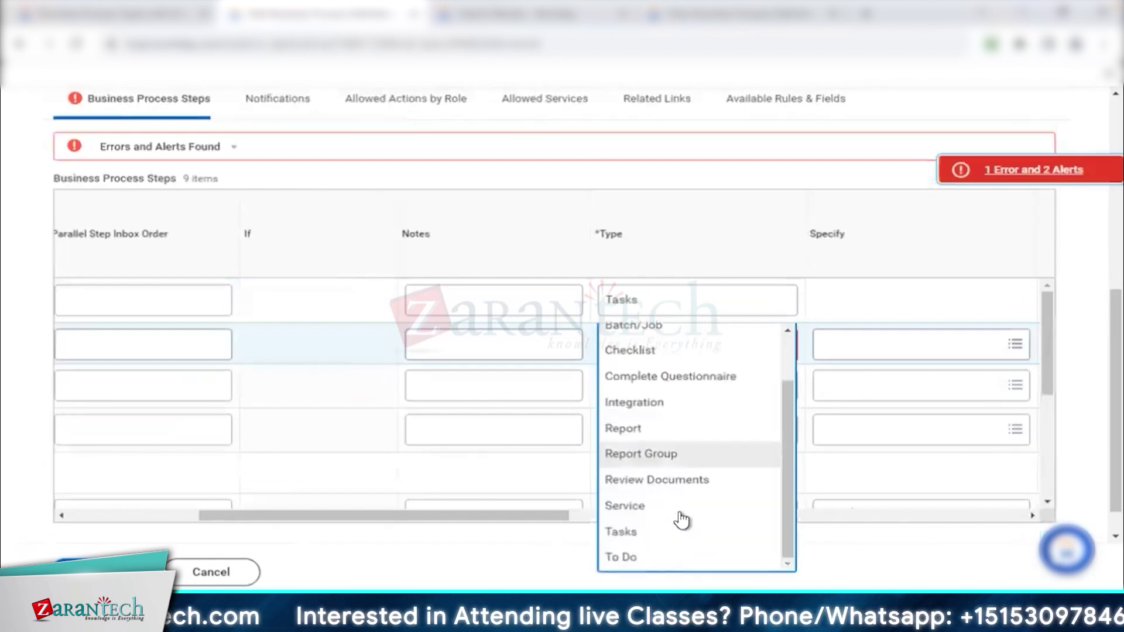
pyautogui.click(664, 533)
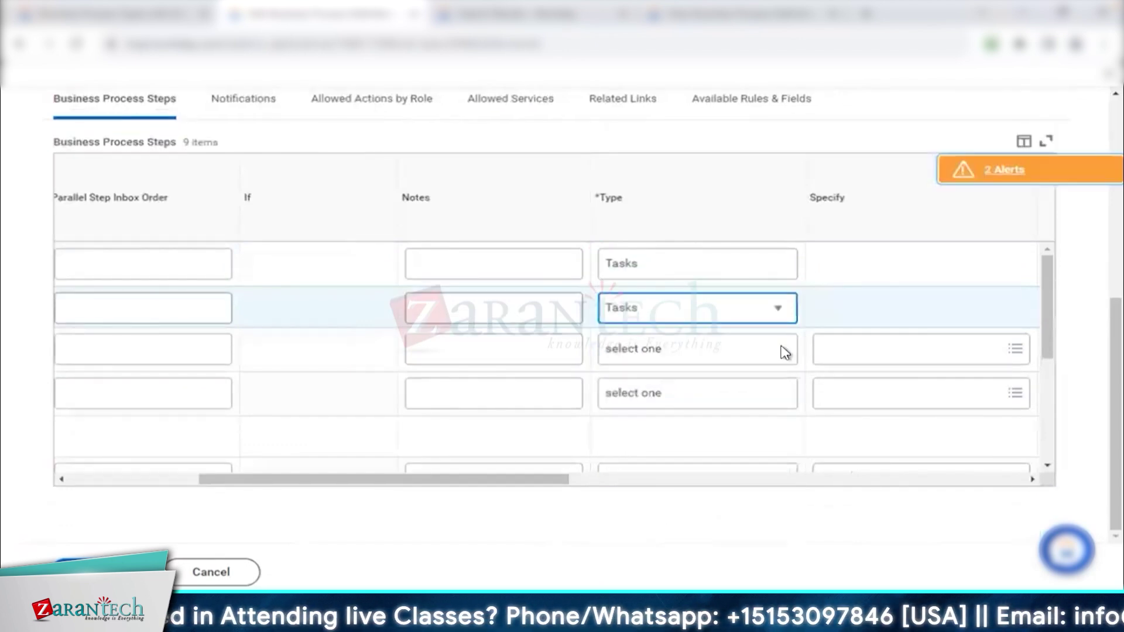
pyautogui.click(771, 350)
pyautogui.click(781, 352)
pyautogui.scroll(-3, 697, 311)
pyautogui.click(660, 297)
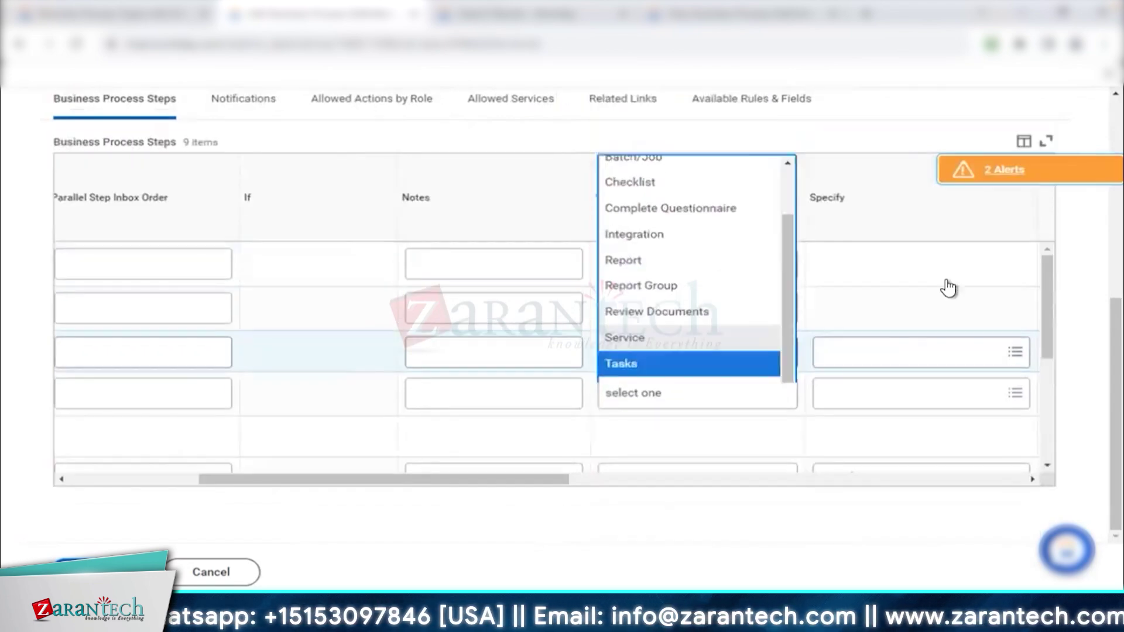
pyautogui.click(830, 199)
# - Set the type of the fourth order c business process step to Review Documents
pyautogui.scroll(-1, 877, 338)
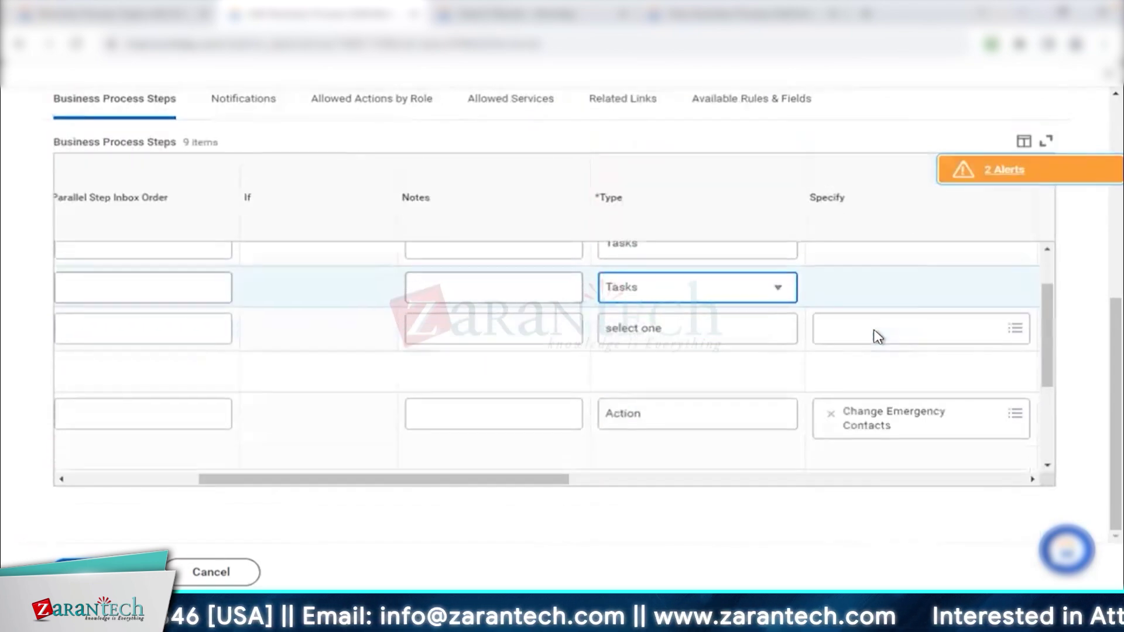
pyautogui.click(750, 331)
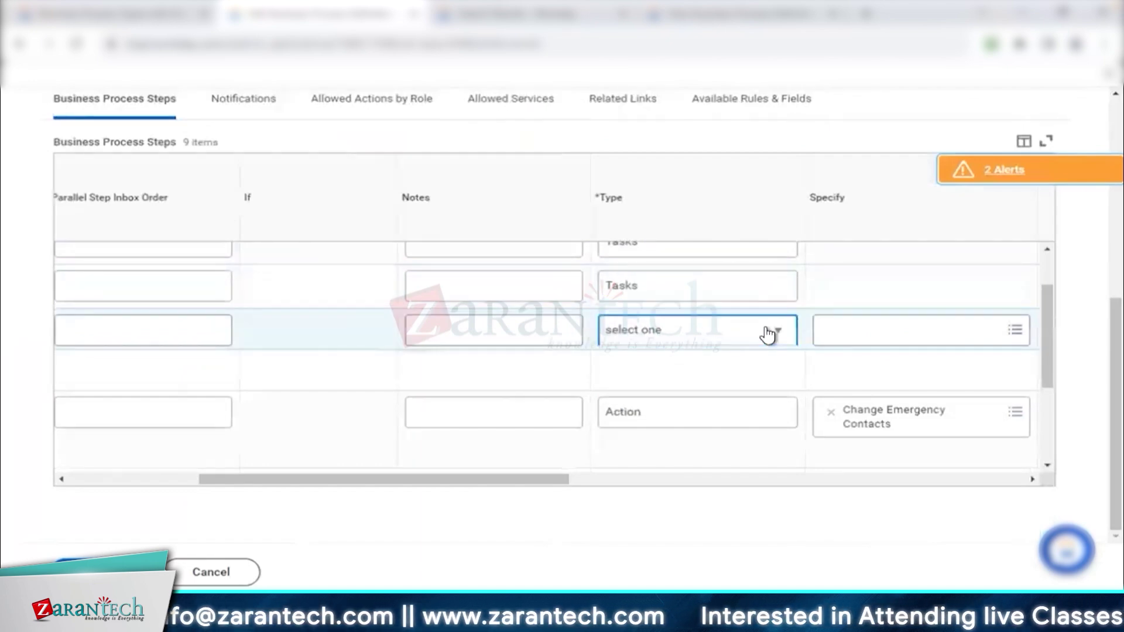
pyautogui.click(767, 334)
pyautogui.click(675, 477)
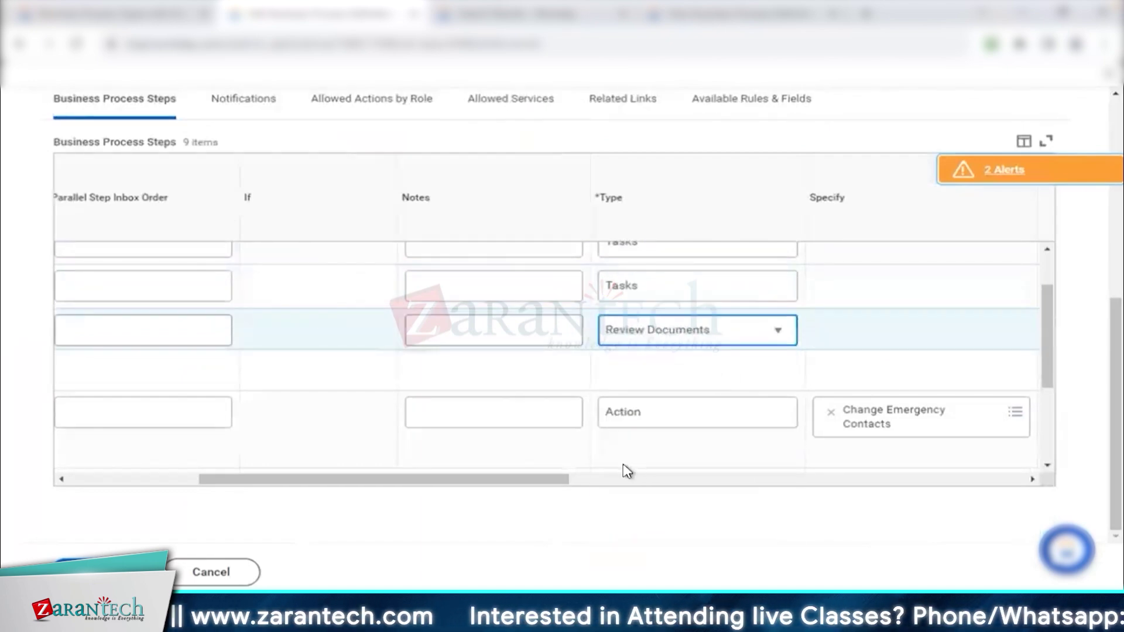
# - Assign the Employee As Self and Pre-Employee as Self groups to the first order c Tasks step
pyautogui.hscroll(5, 659, 486)
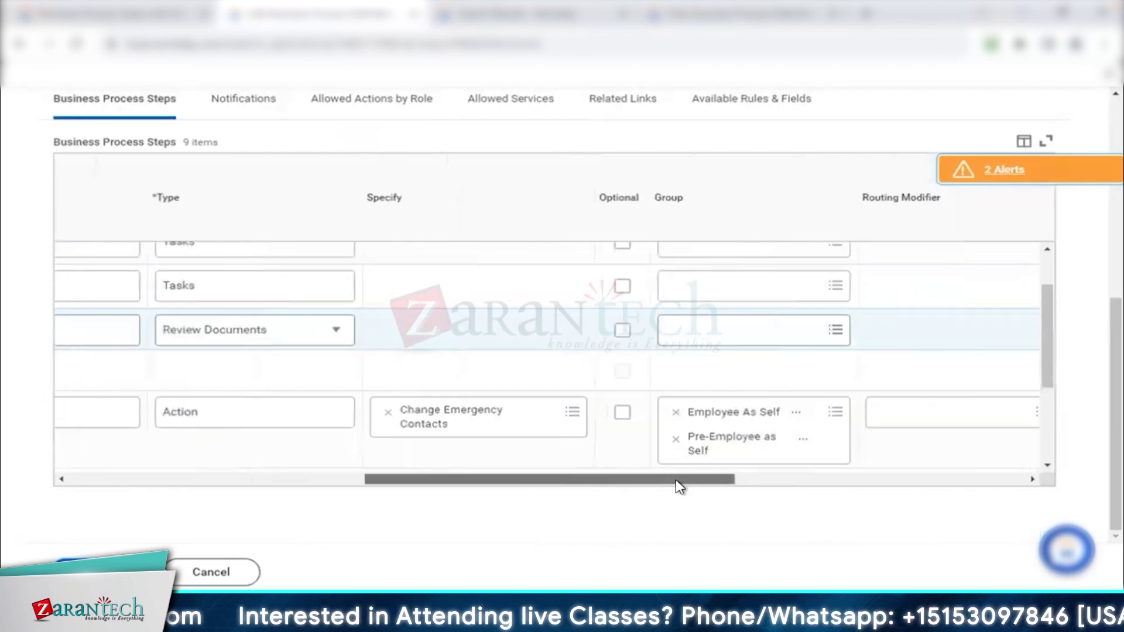
pyautogui.scroll(1, 625, 419)
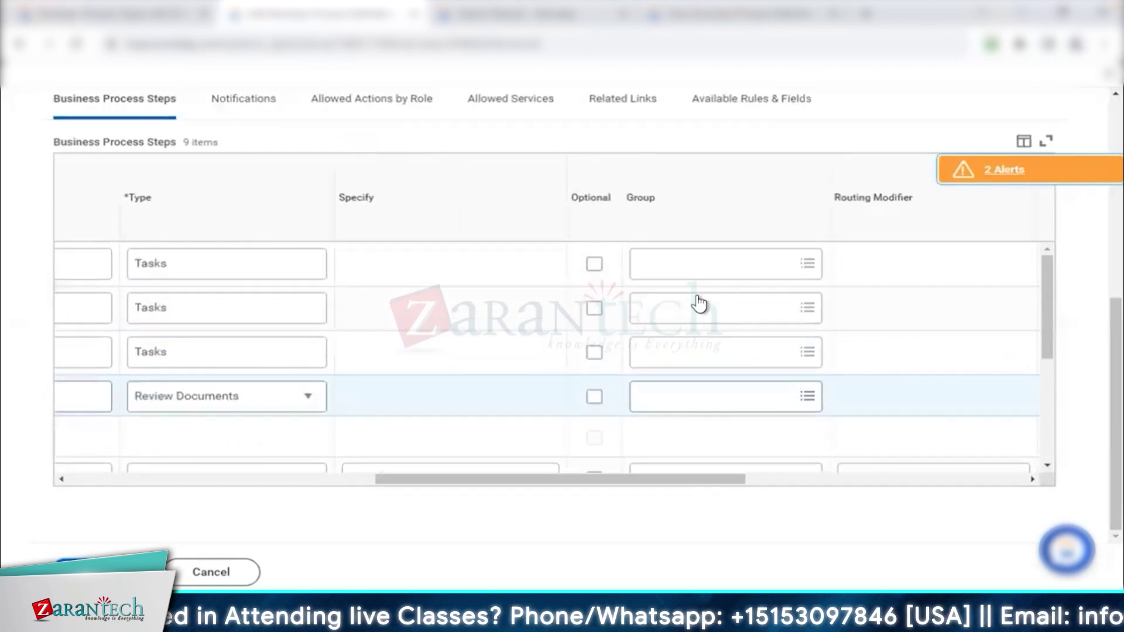
pyautogui.click(711, 263)
pyautogui.write('employee as e')
pyautogui.press('Return')
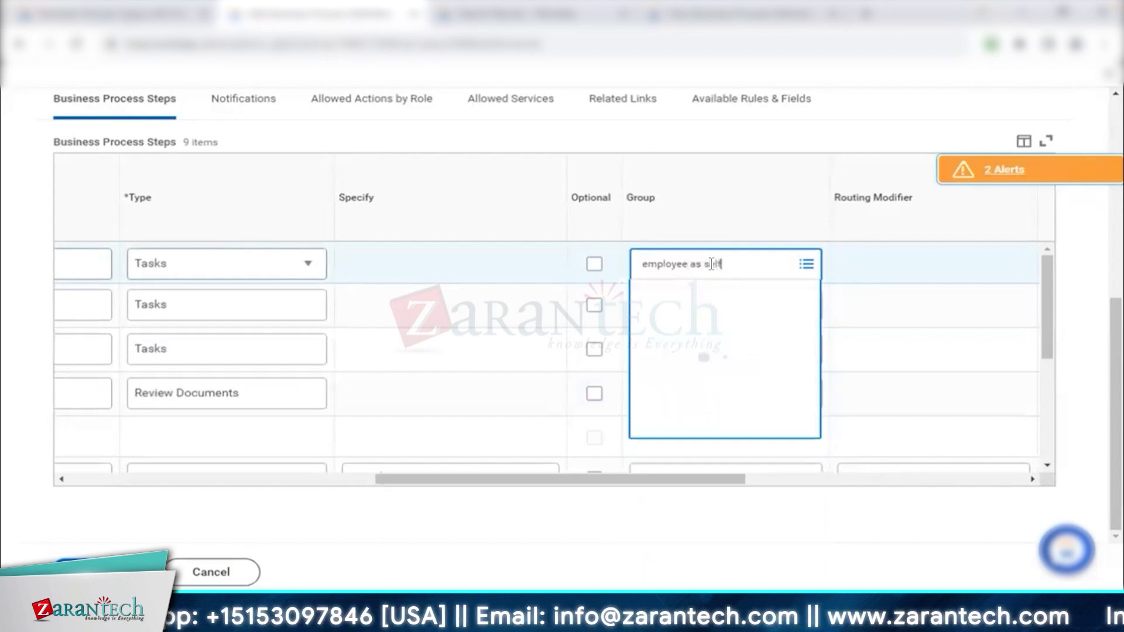
pyautogui.click(697, 328)
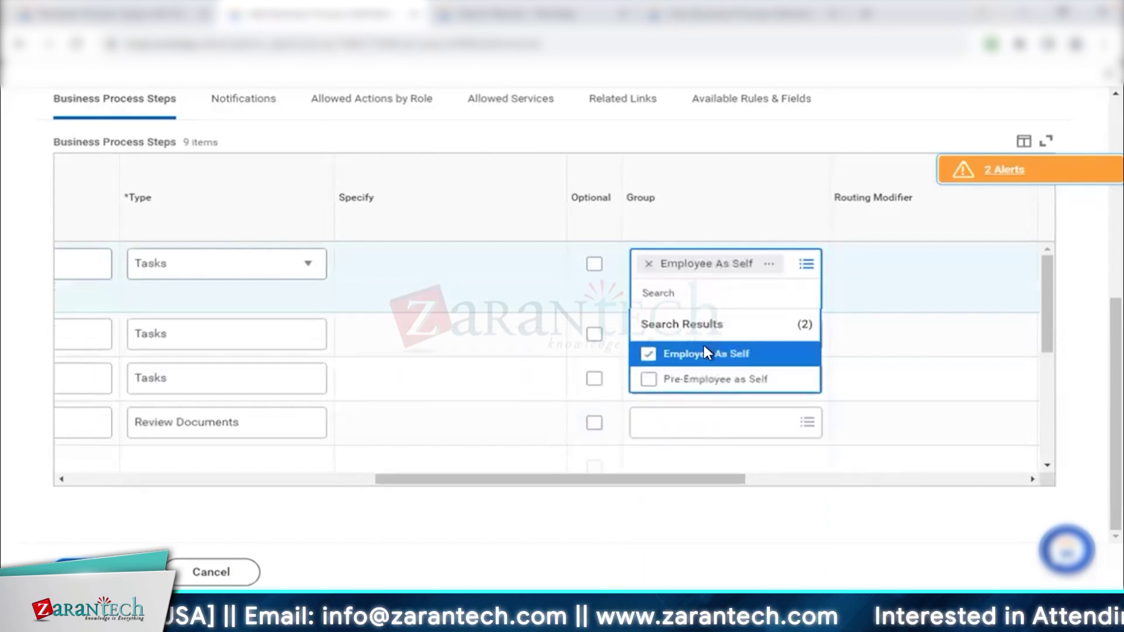
pyautogui.click(705, 381)
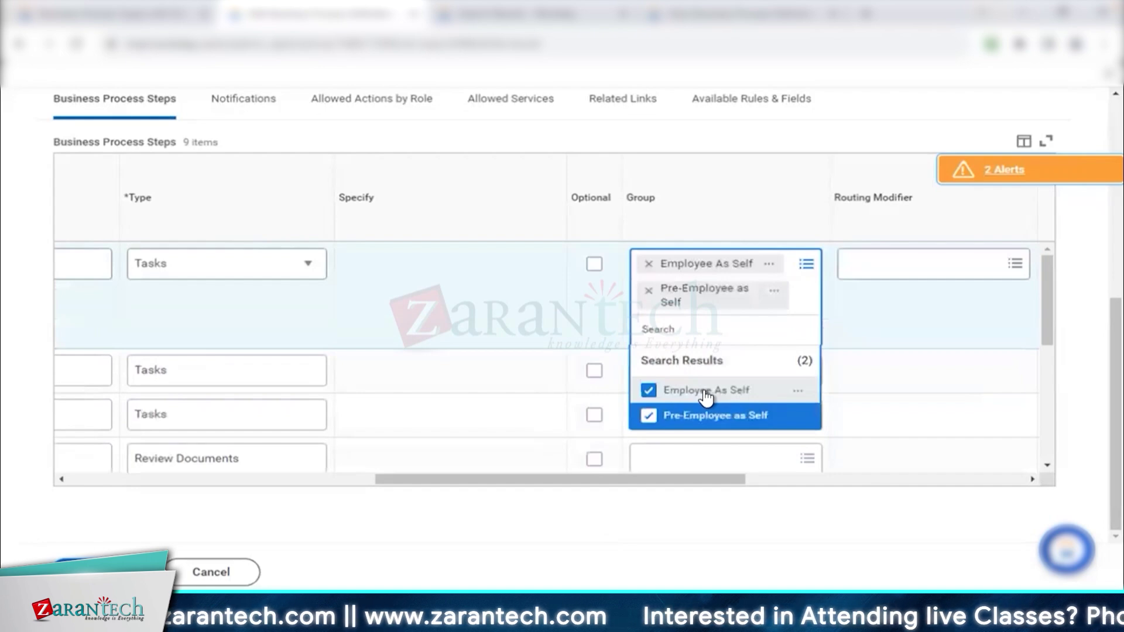
# - Assign Employee As Self to the second and third Tasks steps and the Review Documents step, adding Pre-Employee as Self on the third Tasks step
pyautogui.click(775, 348)
pyautogui.click(710, 386)
pyautogui.write('Employee As Self')
pyautogui.press('Return')
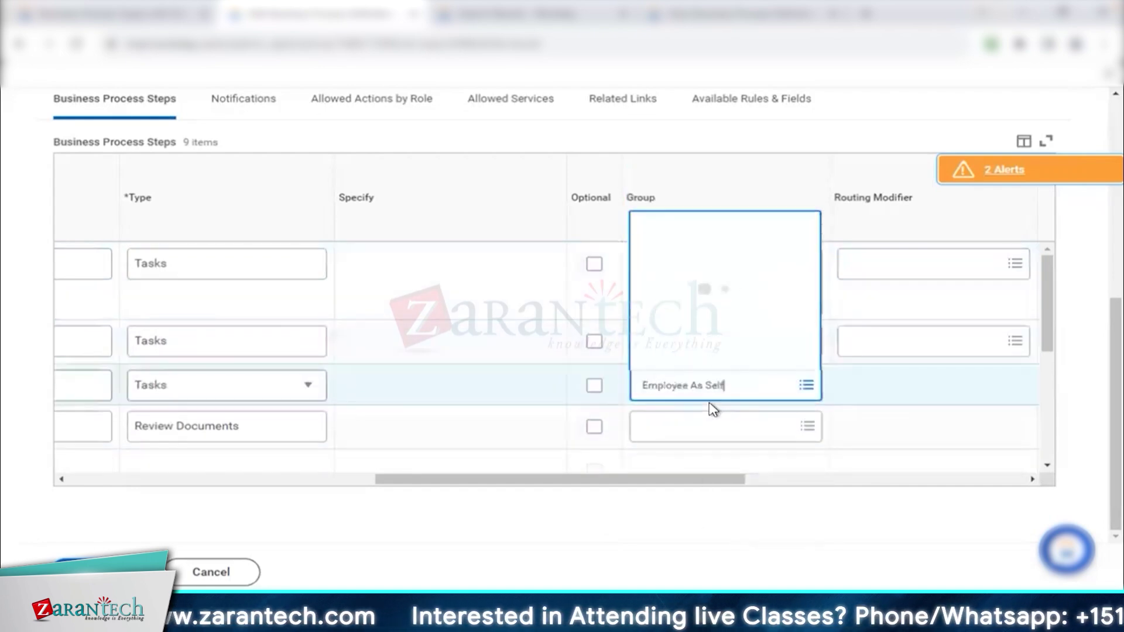
pyautogui.click(744, 462)
pyautogui.write('Employee As Self')
pyautogui.press('Return')
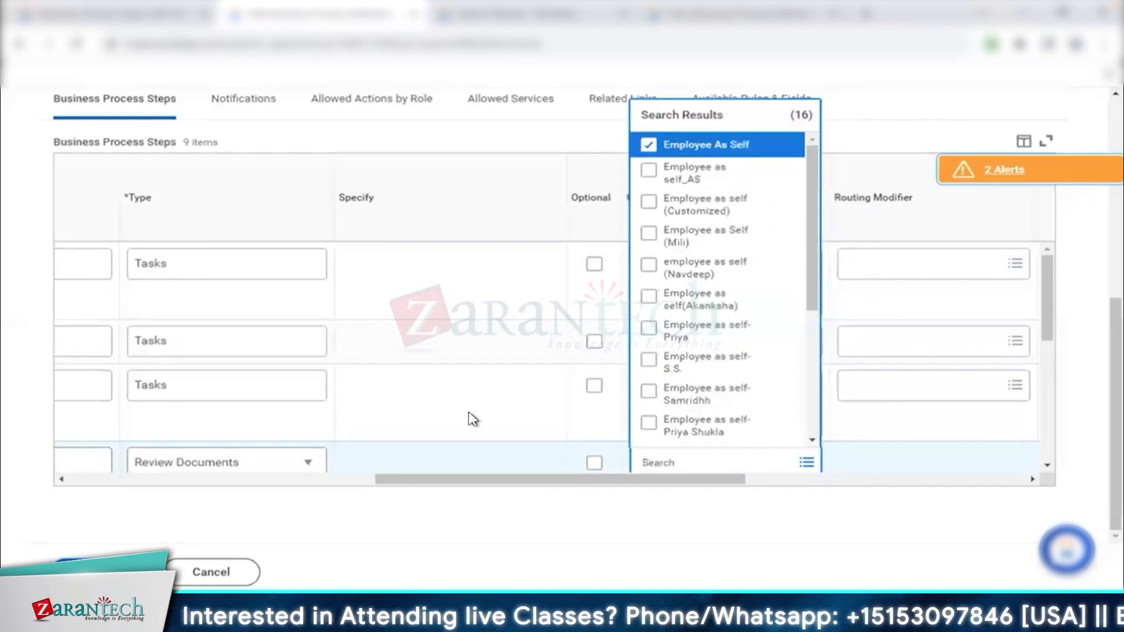
pyautogui.click(471, 419)
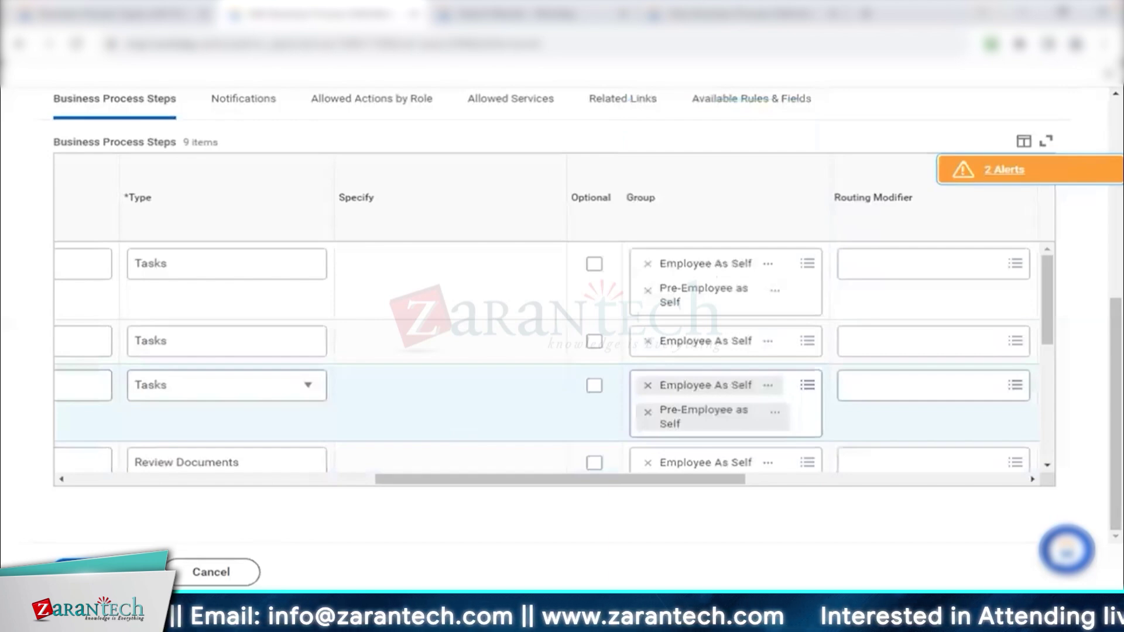
# - Save the Onboarding definition and open its list of errors and alerts after checking the Review Documents step
pyautogui.scroll(-3, 556, 404)
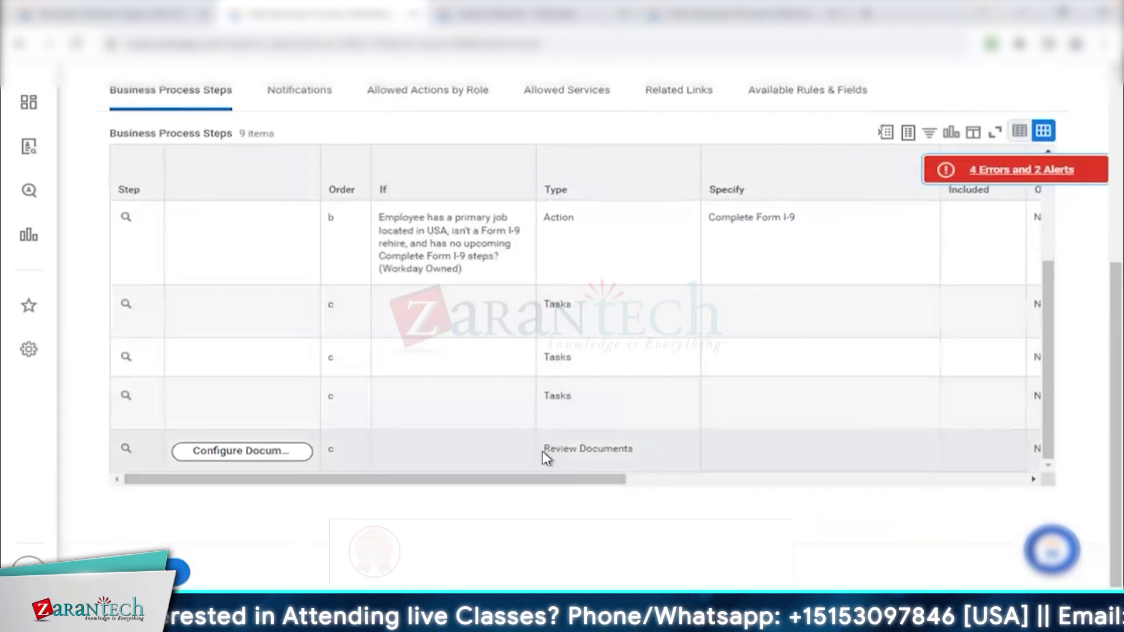
pyautogui.moveTo(543, 451); pyautogui.dragTo(632, 453)
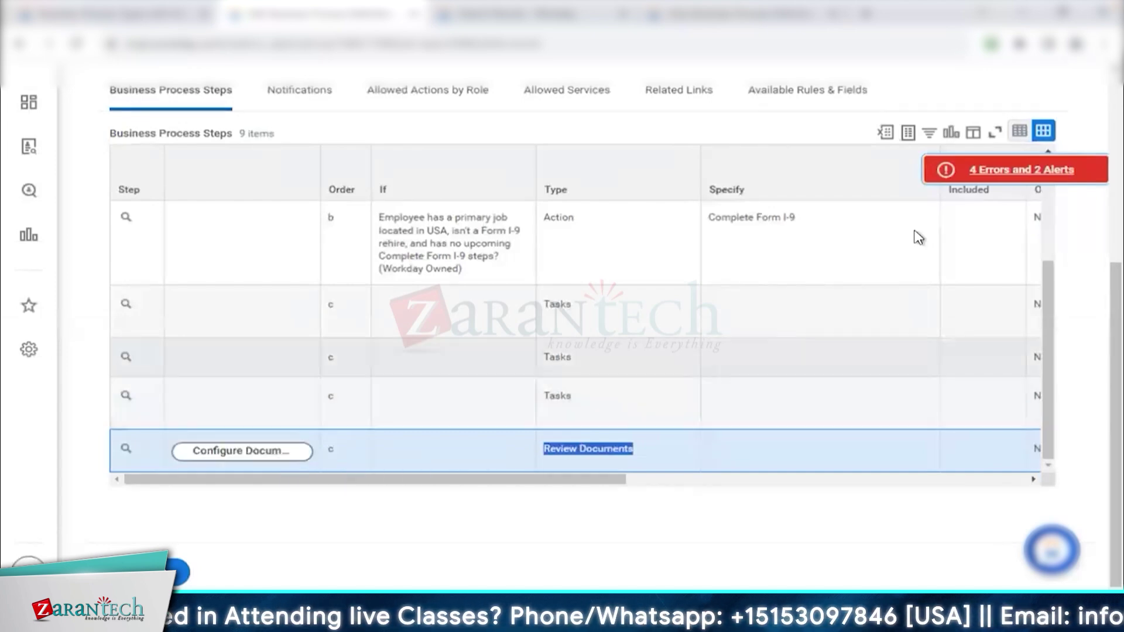
pyautogui.click(998, 173)
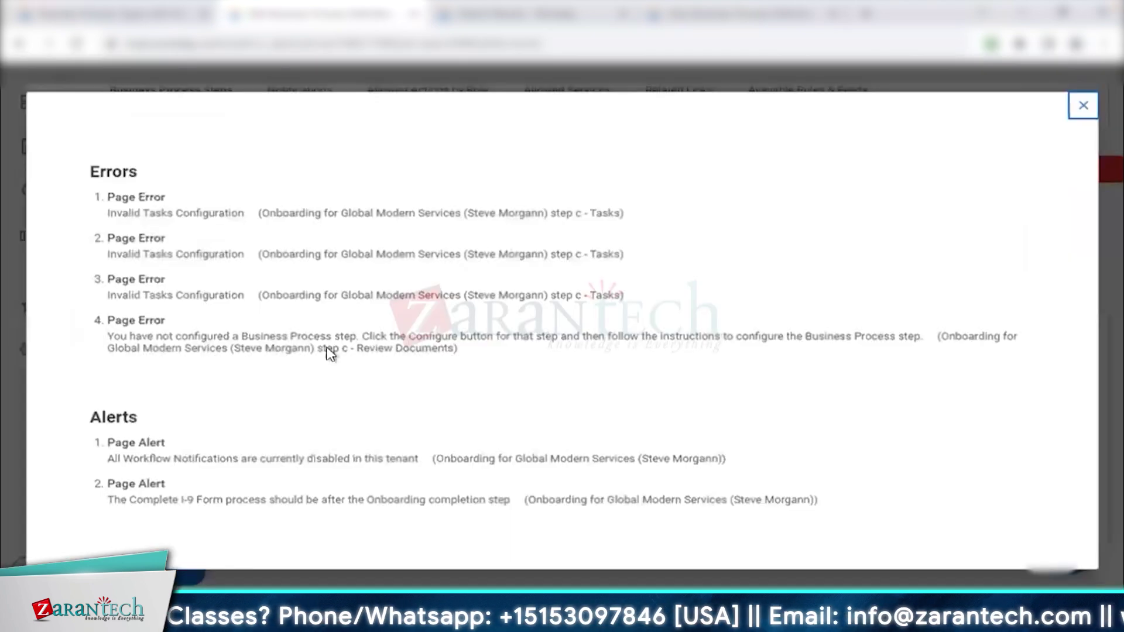
# - Read the page error for the order c Review Documents step and close the errors and alerts list
pyautogui.moveTo(113, 336); pyautogui.dragTo(410, 333)
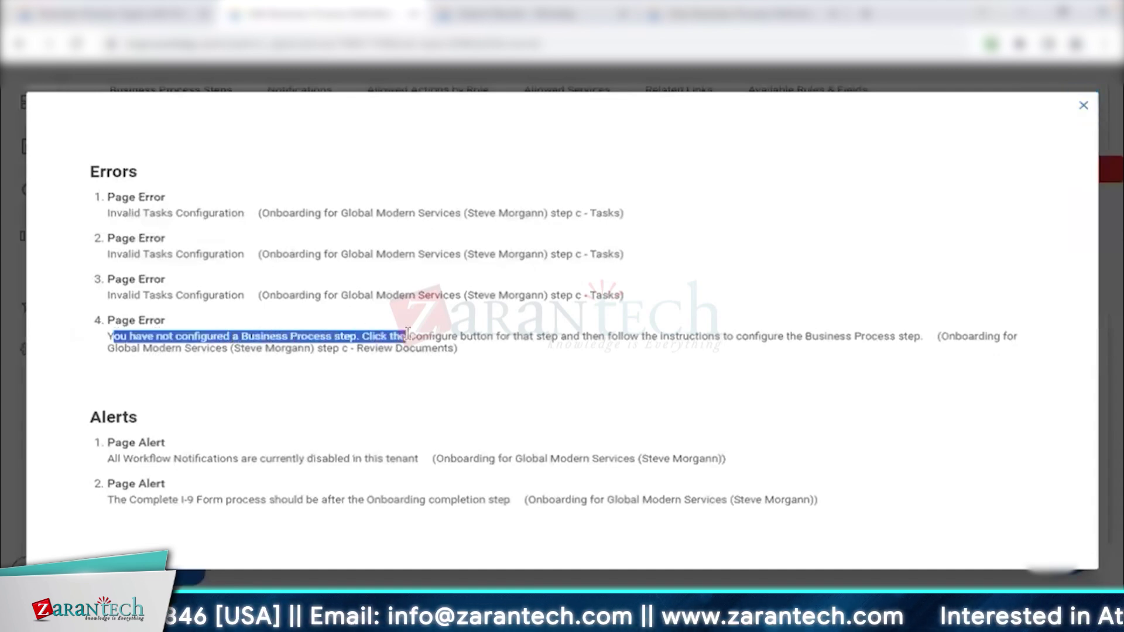
pyautogui.moveTo(310, 348); pyautogui.dragTo(466, 356)
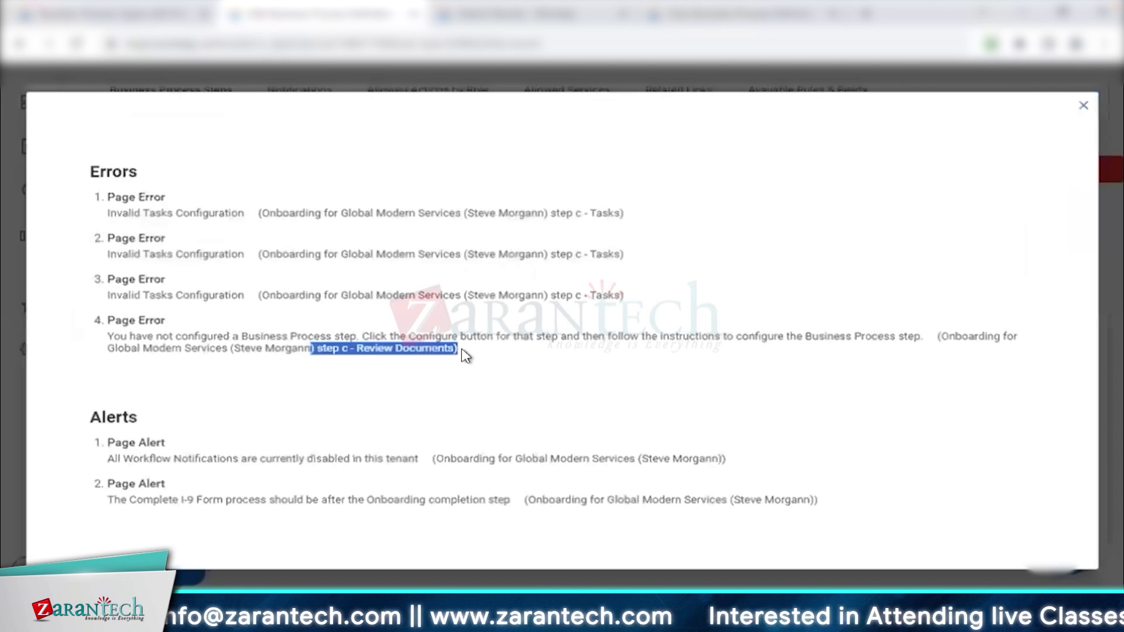
pyautogui.click(1084, 105)
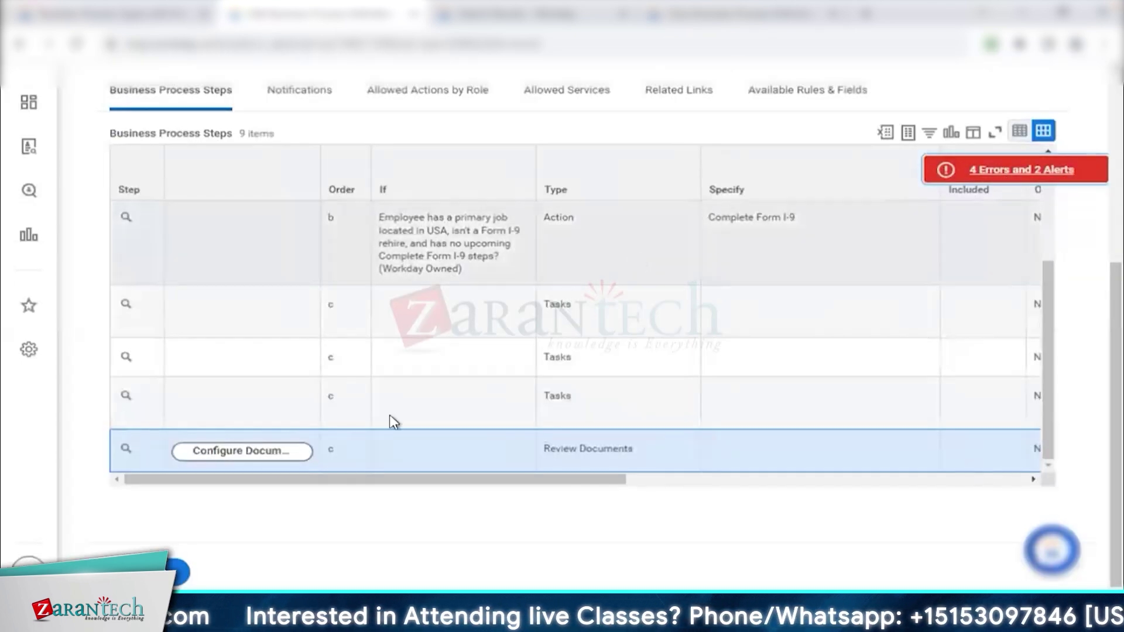
# - Open the document configuration of the order c Review Documents step and set Document Effective As Of to Effective Date
pyautogui.click(264, 461)
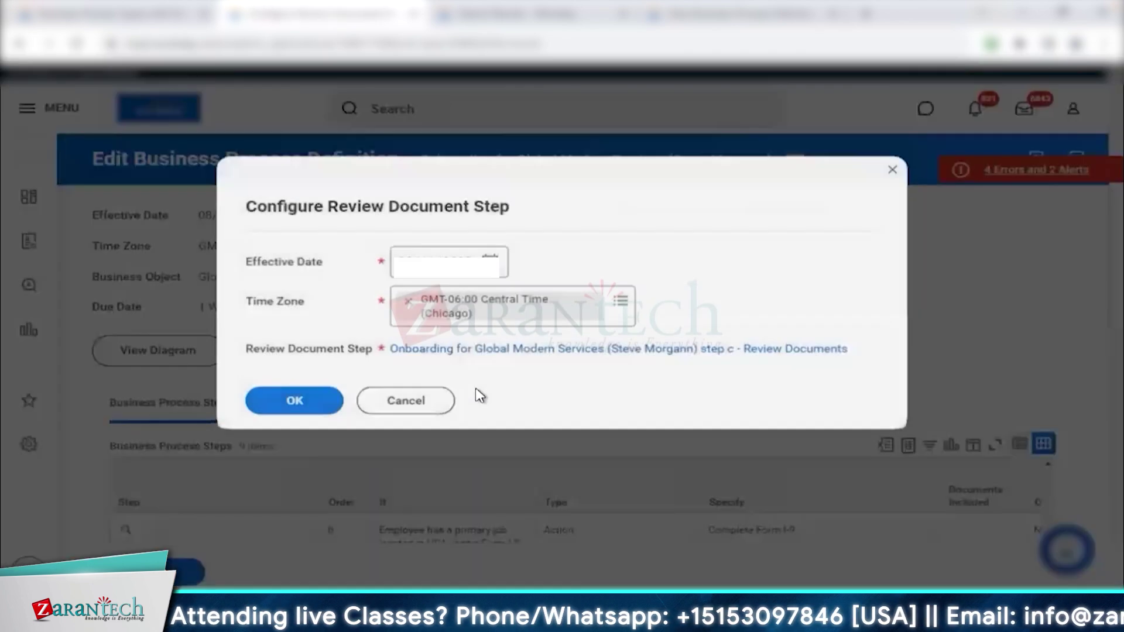
pyautogui.click(293, 401)
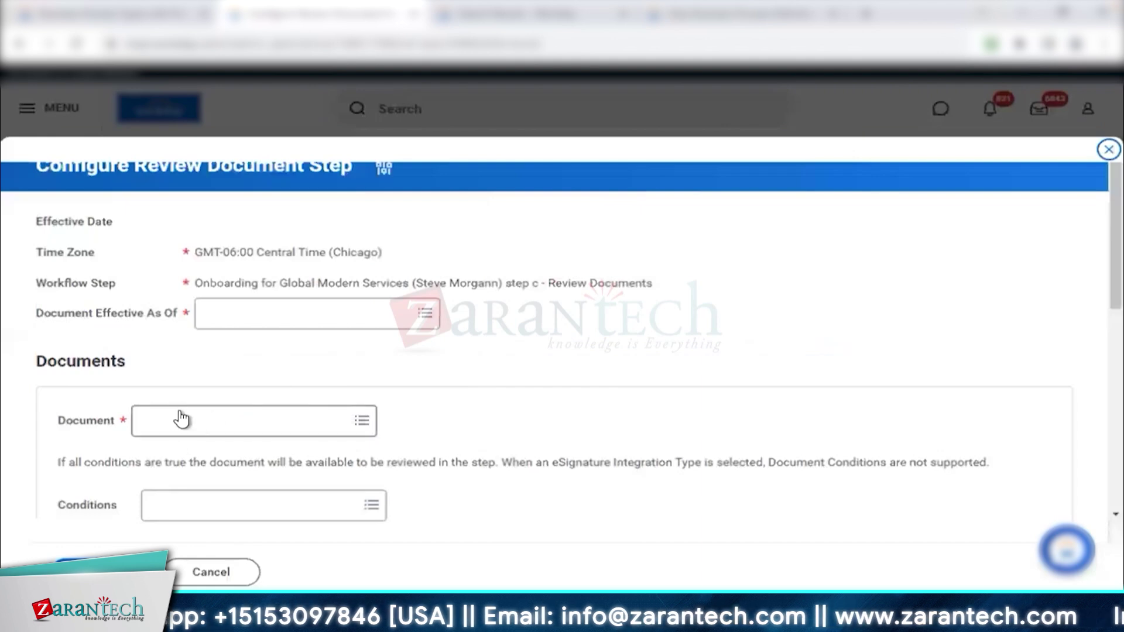
pyautogui.click(285, 319)
pyautogui.write('ef')
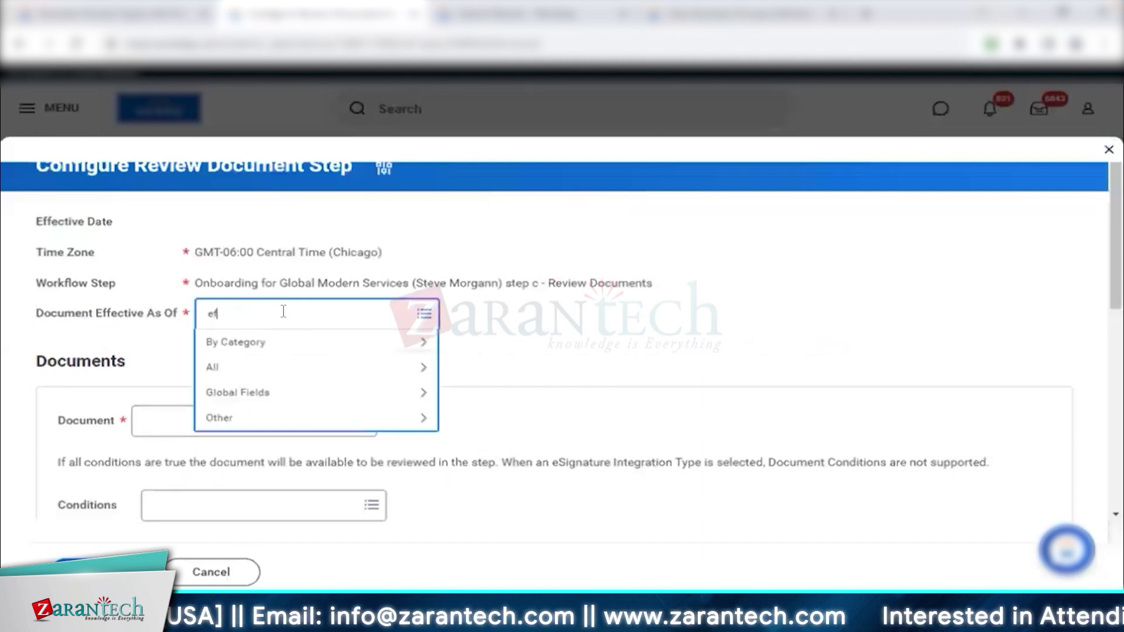
pyautogui.write('fective date')
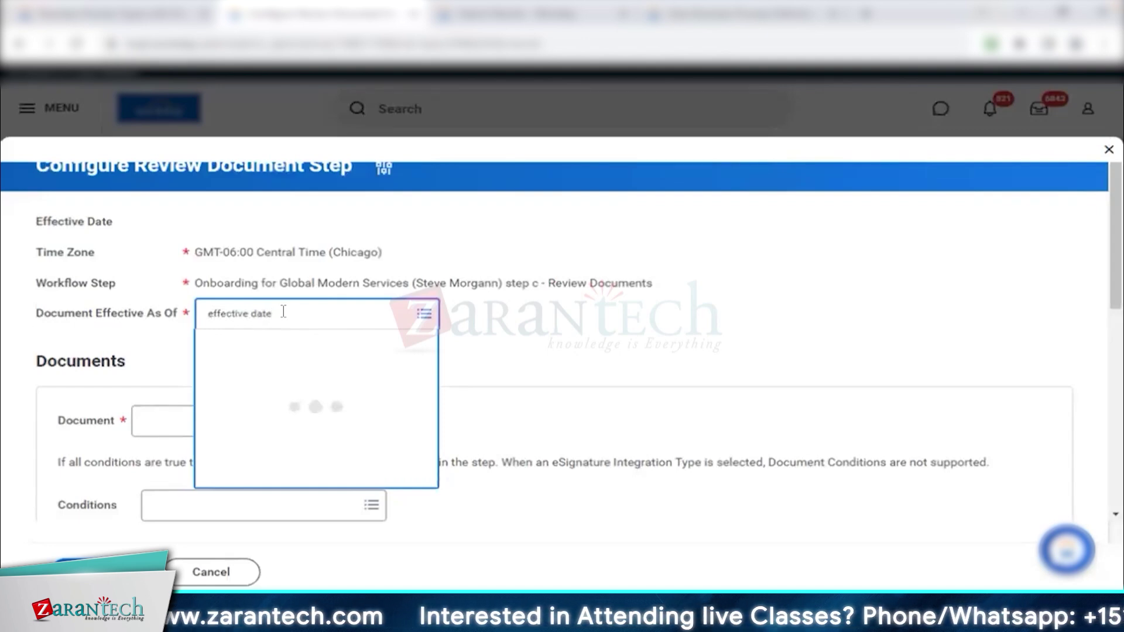
pyautogui.click(351, 374)
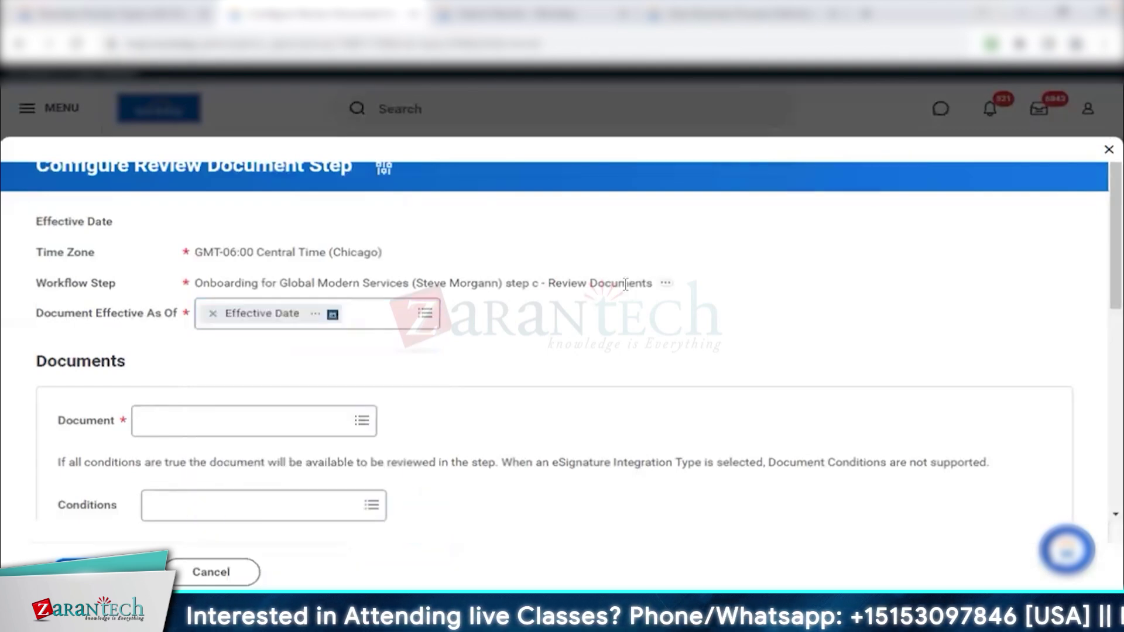
# - Choose the active document Bring Your Dog to Work Application for review and enter "Test" as its instructions
pyautogui.scroll(-3, 627, 288)
pyautogui.click(281, 275)
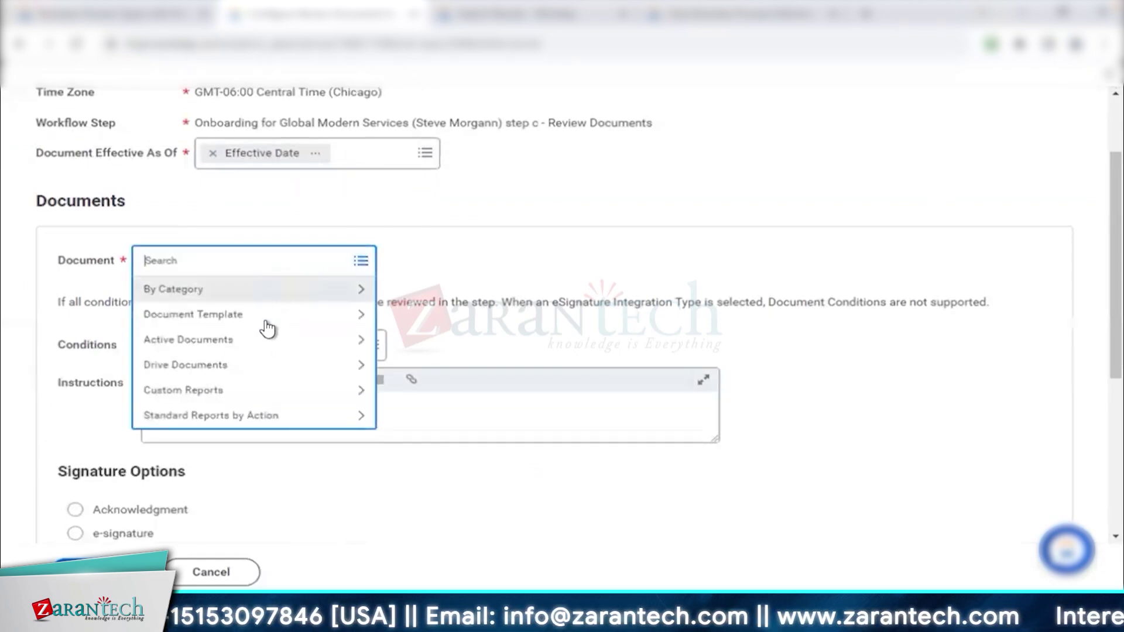
pyautogui.click(226, 340)
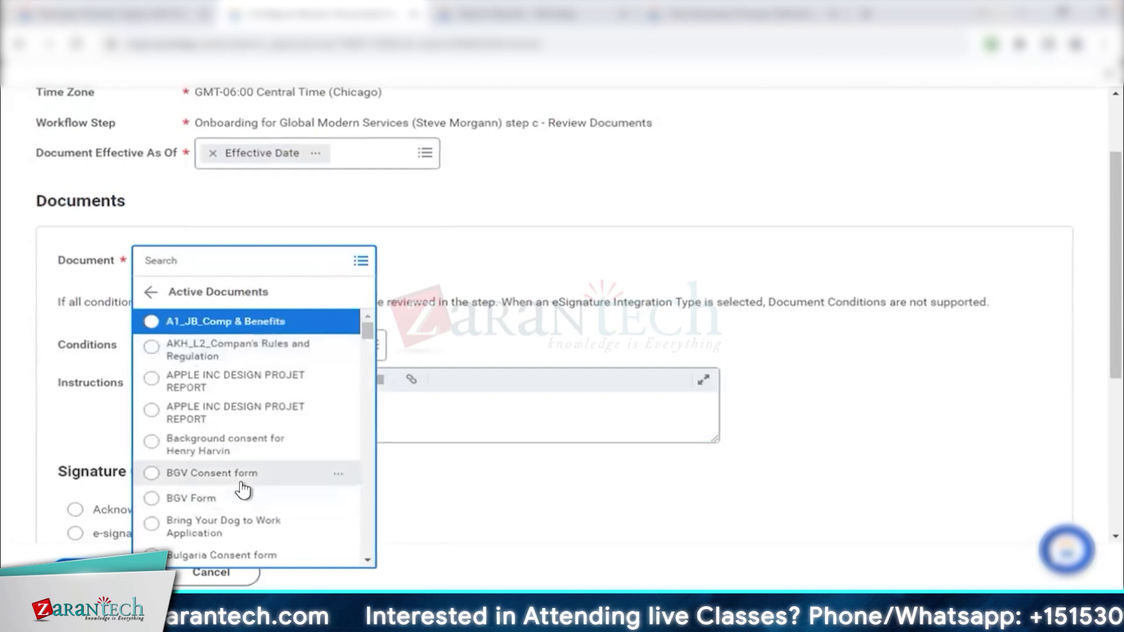
pyautogui.scroll(-3, 234, 492)
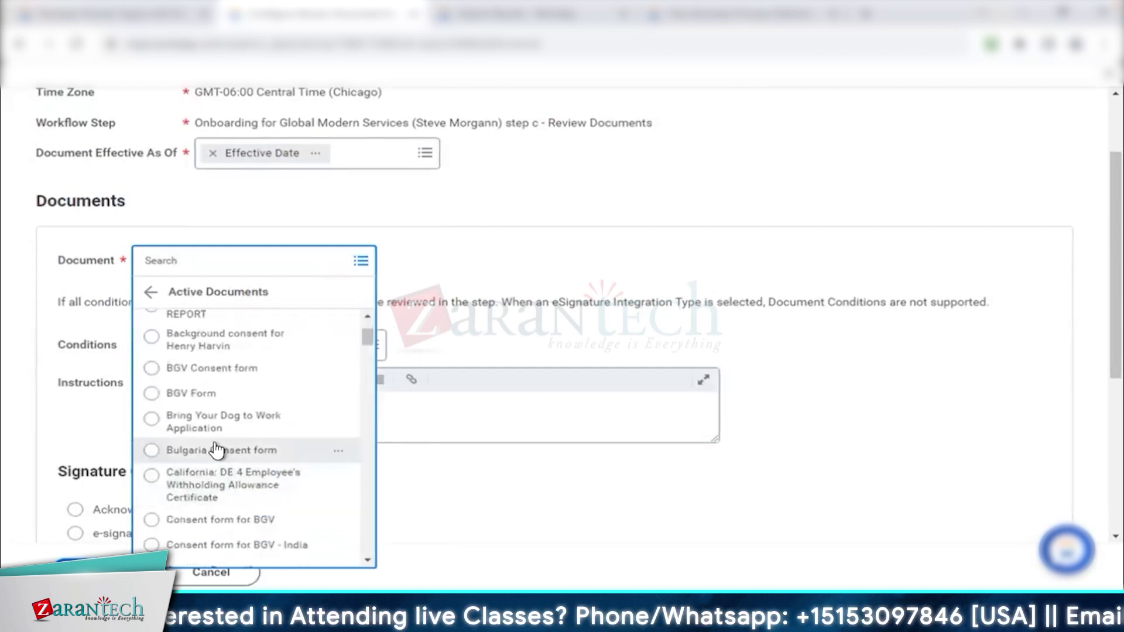
pyautogui.click(211, 426)
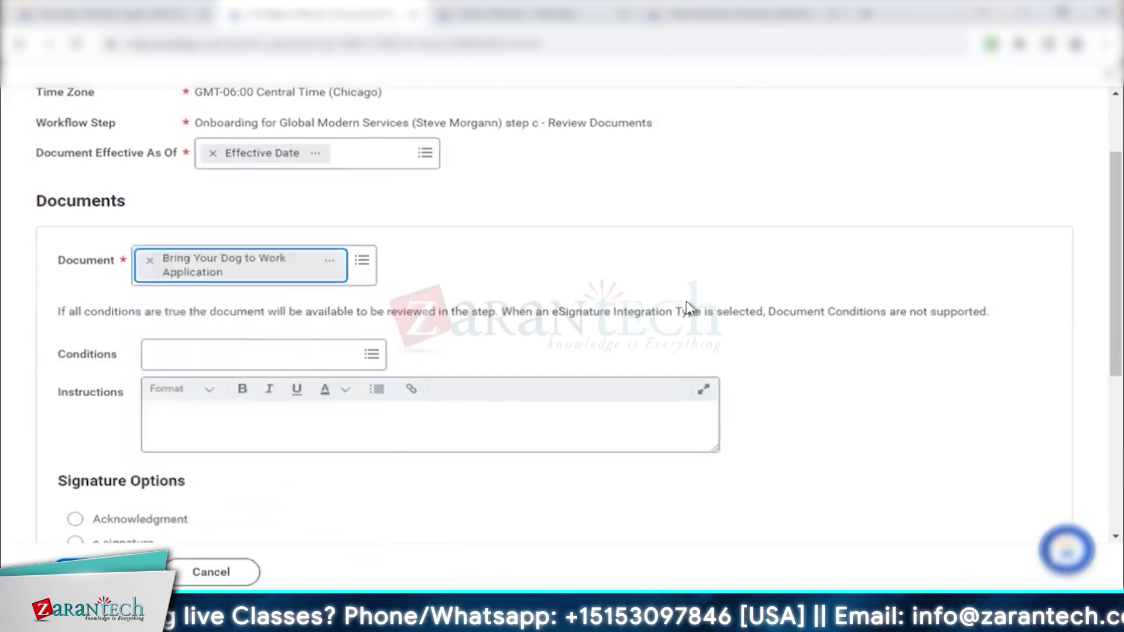
pyautogui.click(452, 439)
pyautogui.write('Test')
# - Set the document's signature option to Acknowledgment with the signature statement "I ack the instructions"
pyautogui.scroll(-2, 452, 439)
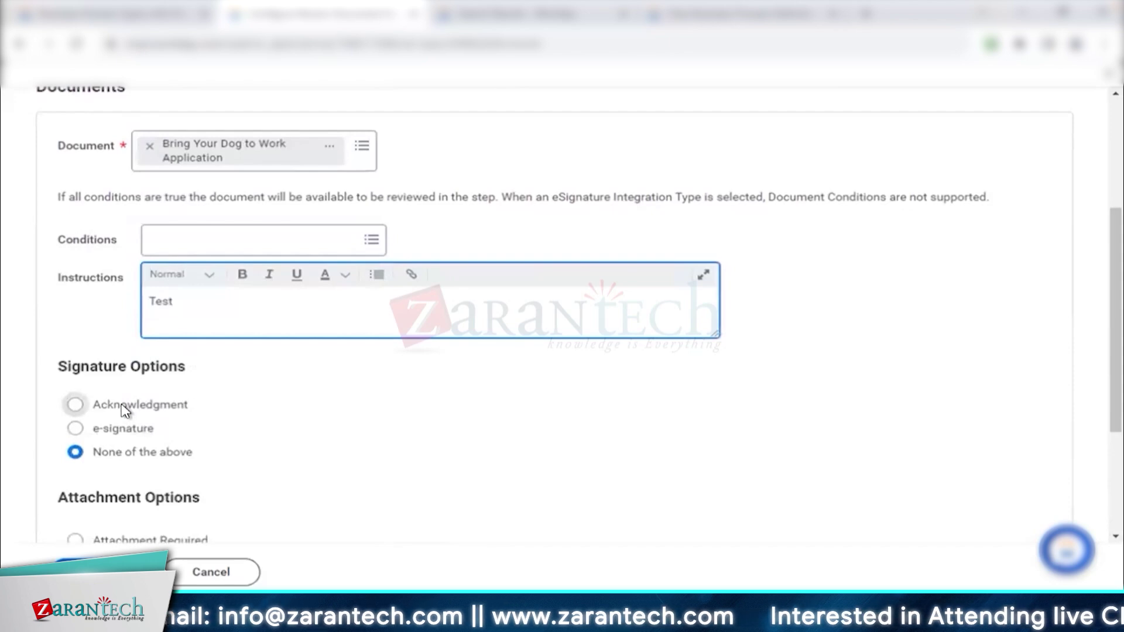
pyautogui.moveTo(57, 366); pyautogui.dragTo(215, 372)
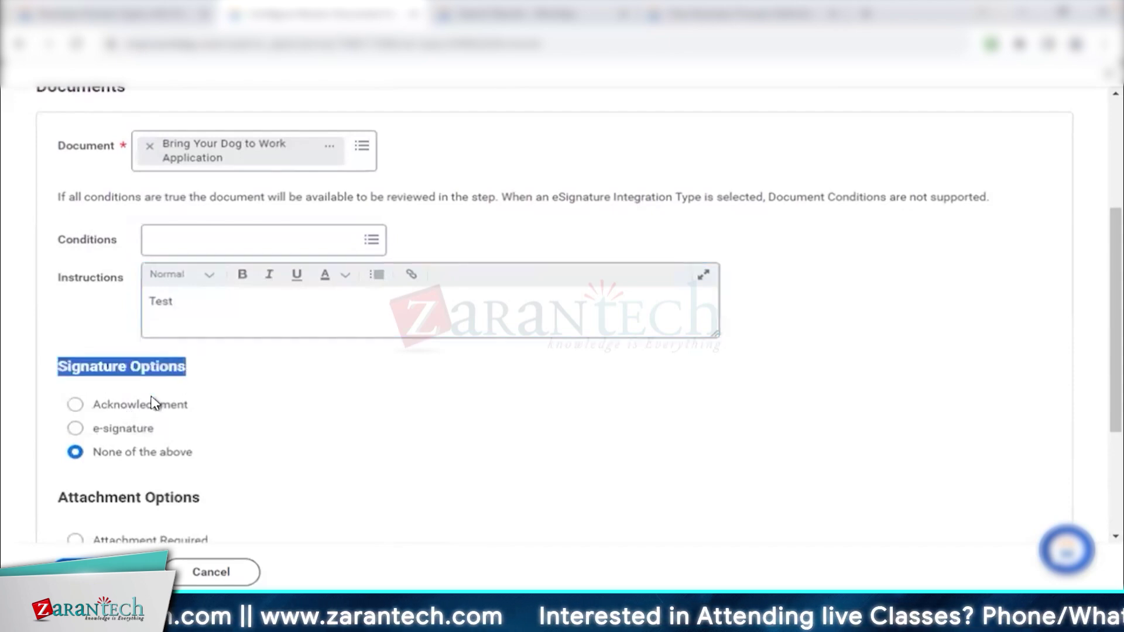
pyautogui.click(138, 409)
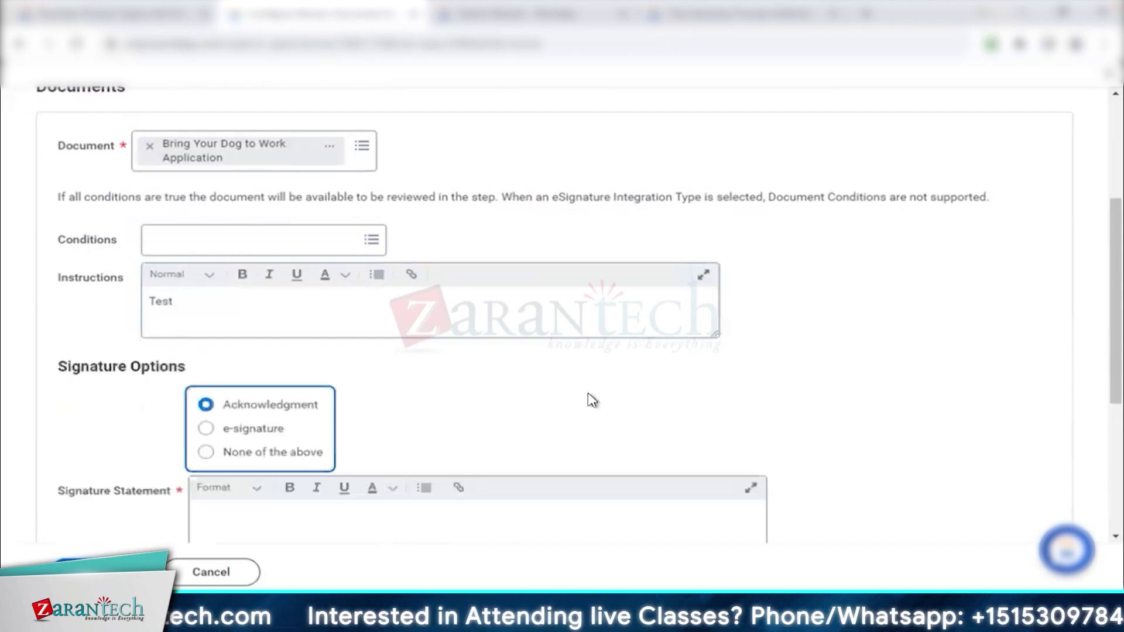
pyautogui.scroll(-1, 592, 400)
pyautogui.click(478, 446)
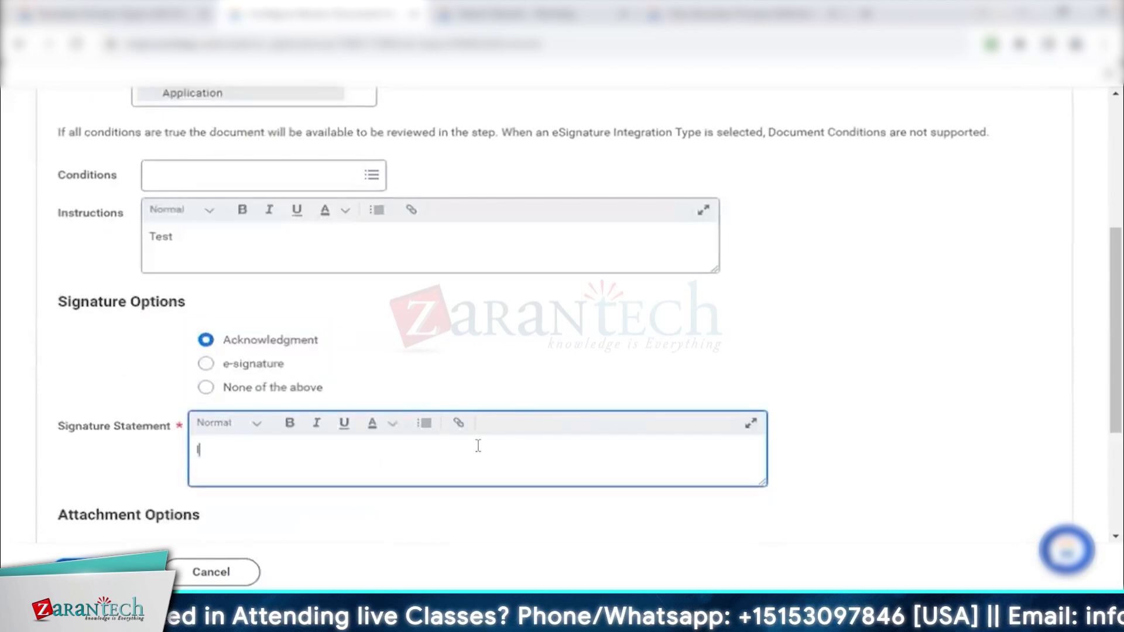
pyautogui.write('I ack the instructions')
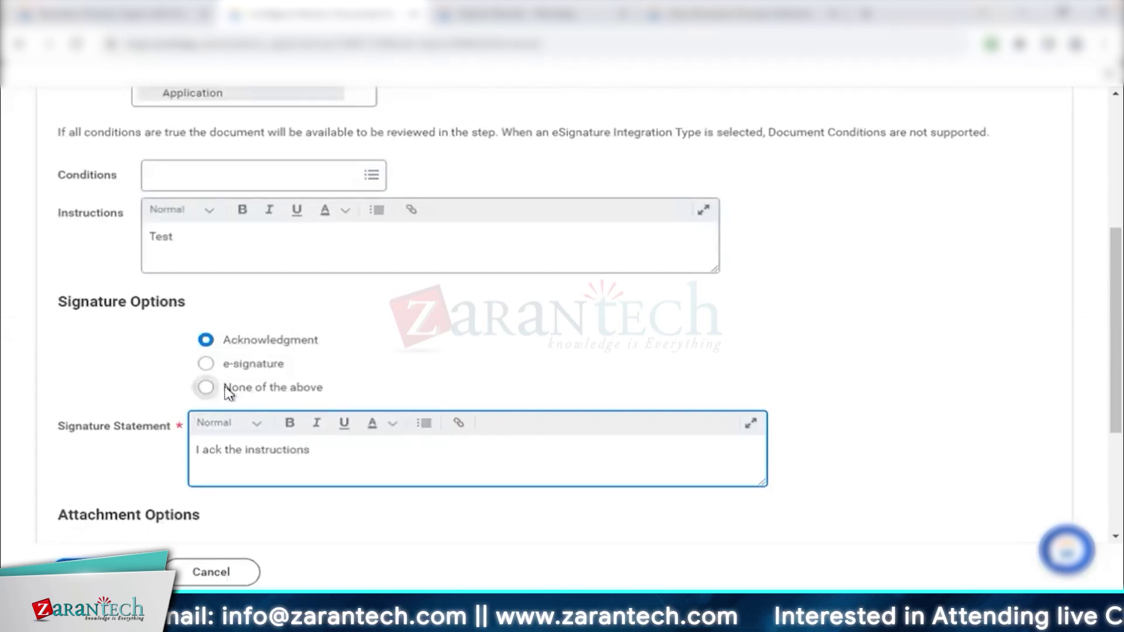
pyautogui.moveTo(227, 389); pyautogui.dragTo(368, 395)
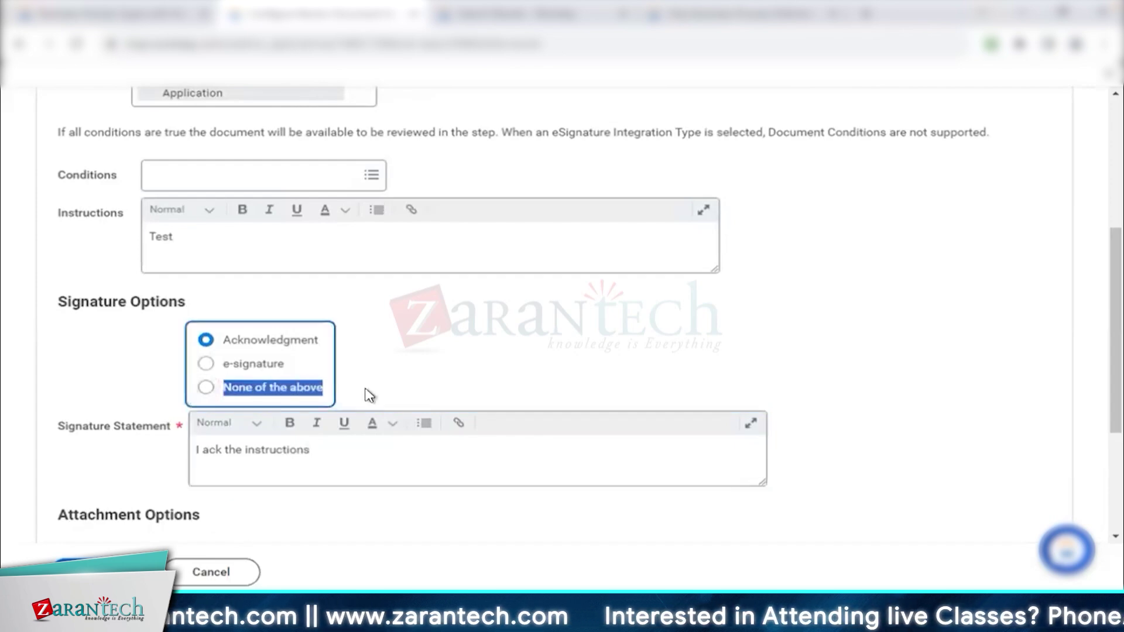
pyautogui.click(429, 339)
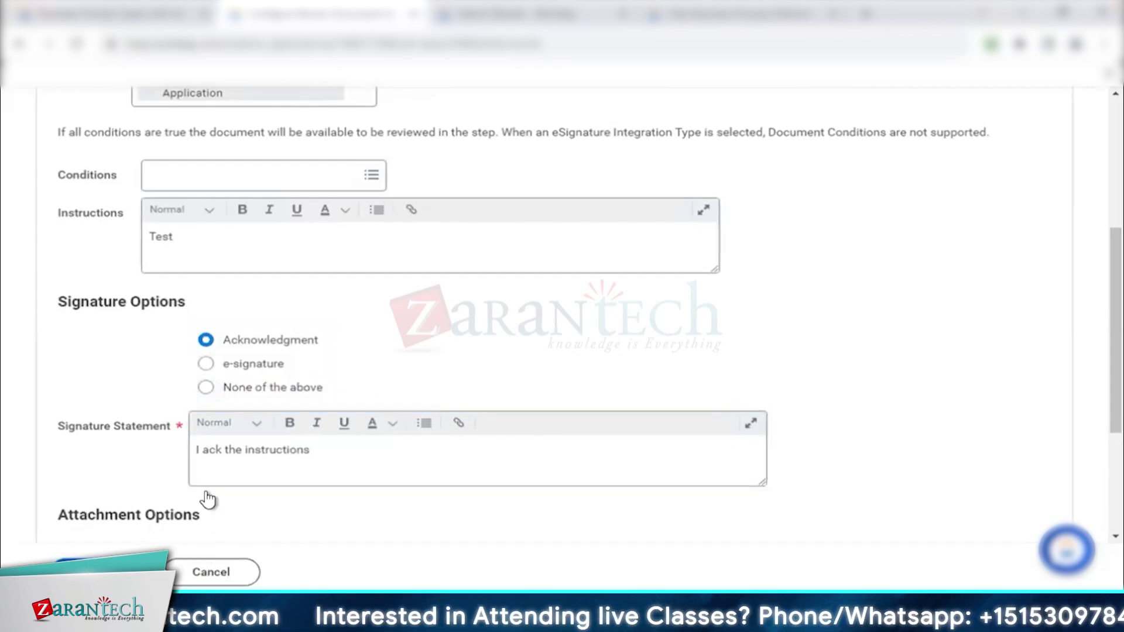
# - Add another document entry to the Review Documents step and look over its signature and attachment options
pyautogui.scroll(-3, 326, 426)
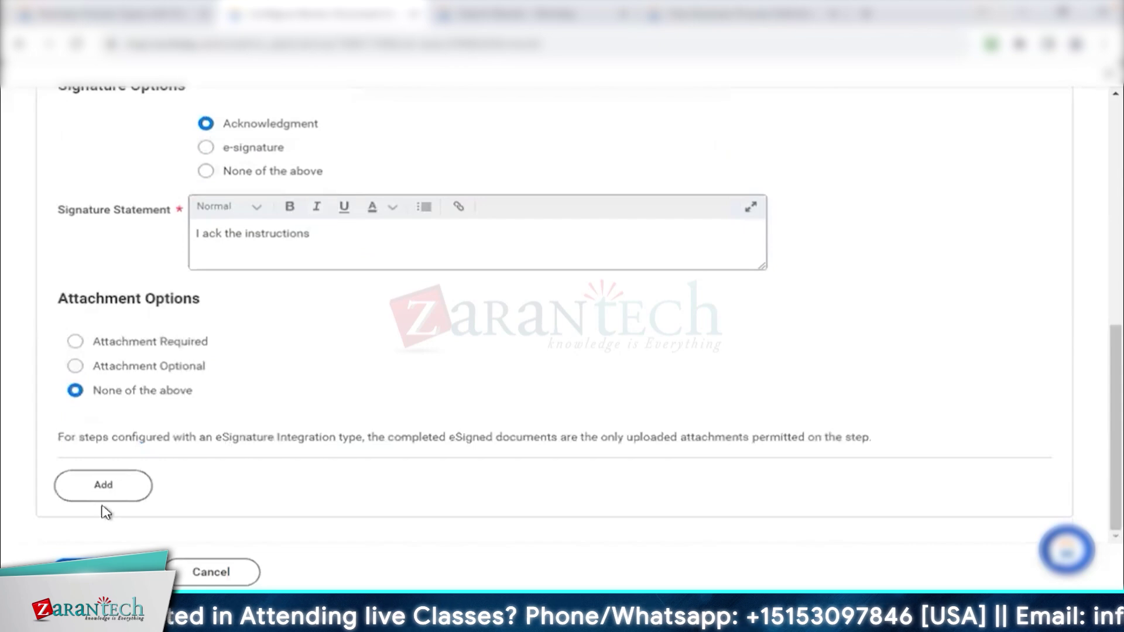
pyautogui.click(105, 485)
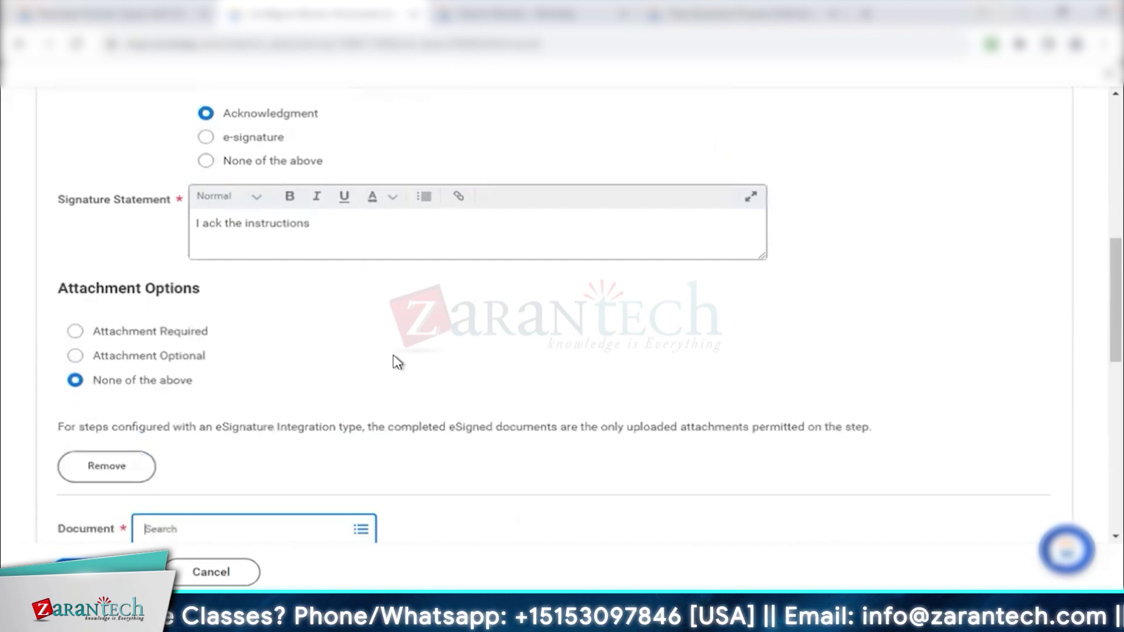
pyautogui.scroll(-5, 392, 361)
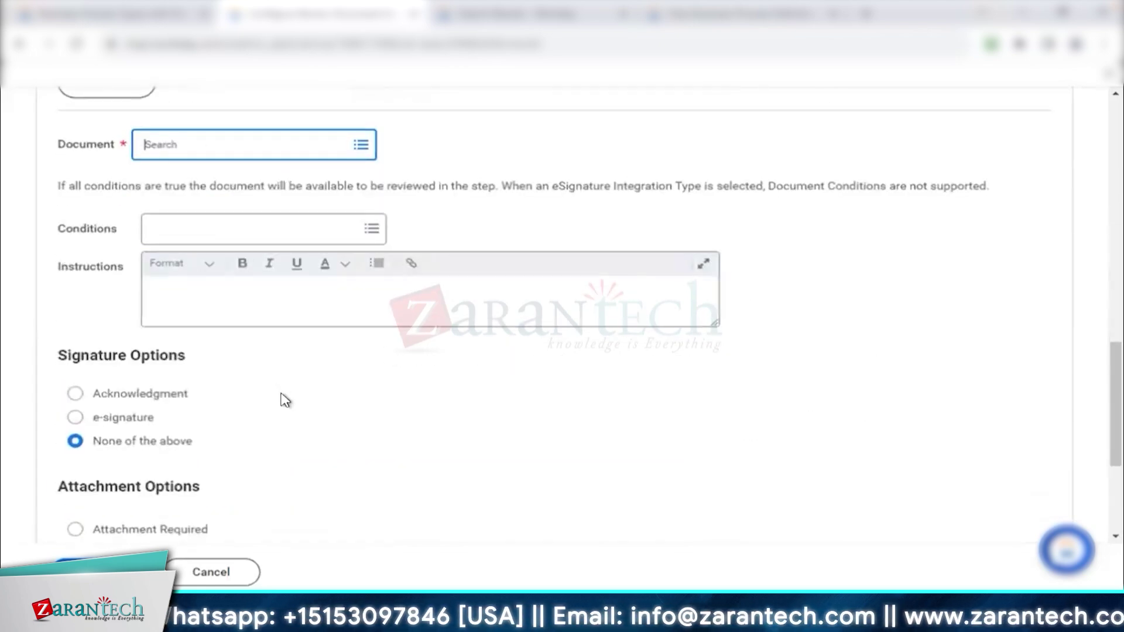
pyautogui.scroll(-3, 284, 397)
pyautogui.scroll(-1, 285, 400)
pyautogui.click(143, 433)
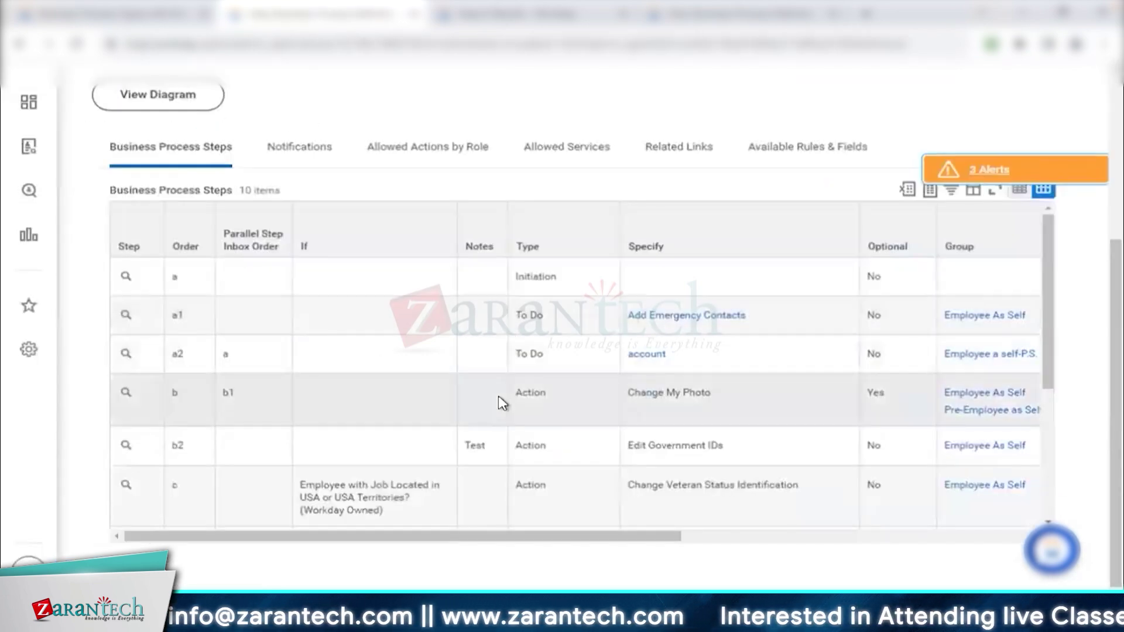
# - Search for "bp: global modern service onb" and open the Onboarding for 3000 Global Modern Services definition
pyautogui.scroll(-4, 497, 404)
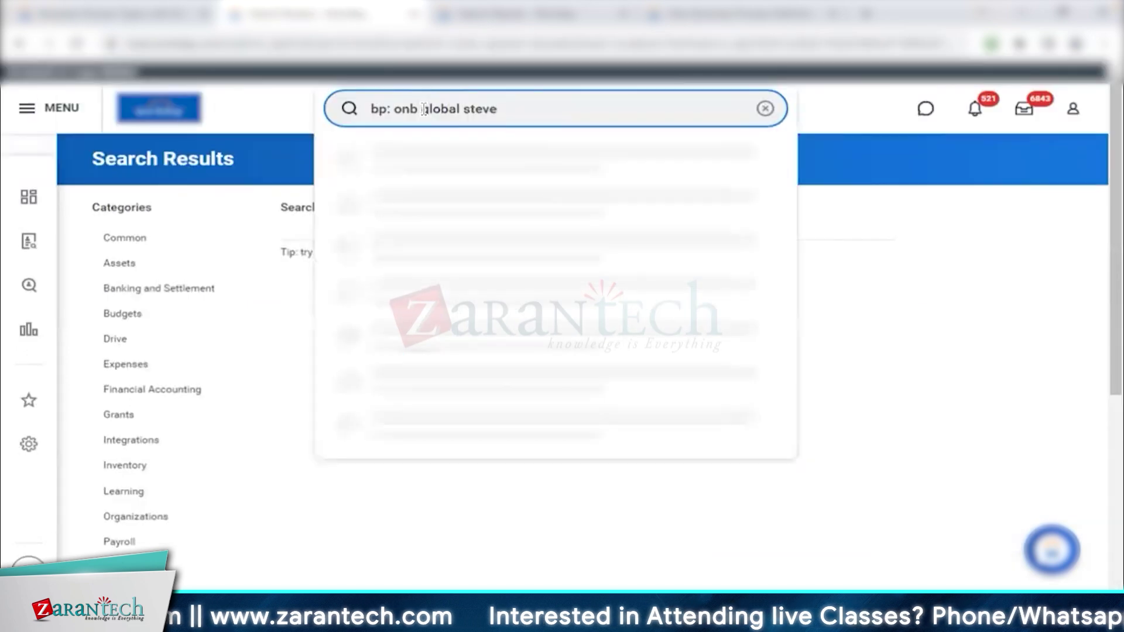
pyautogui.press('BackSpace')
pyautogui.press('BackSpace')
pyautogui.press('BackSpace')
pyautogui.write('modern service')
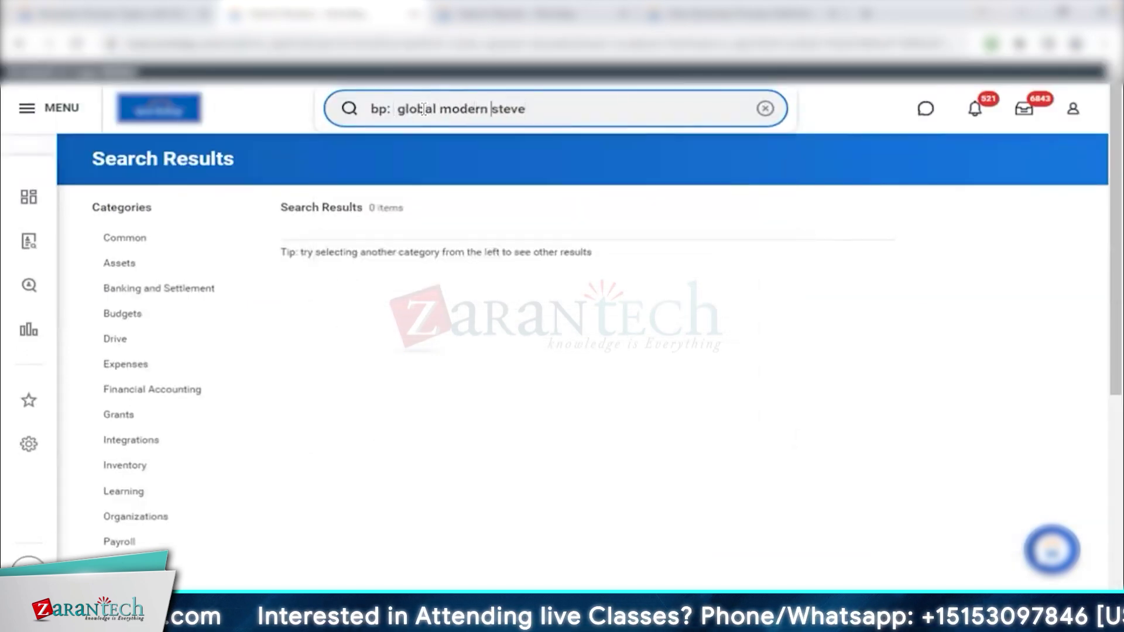
pyautogui.press('Return')
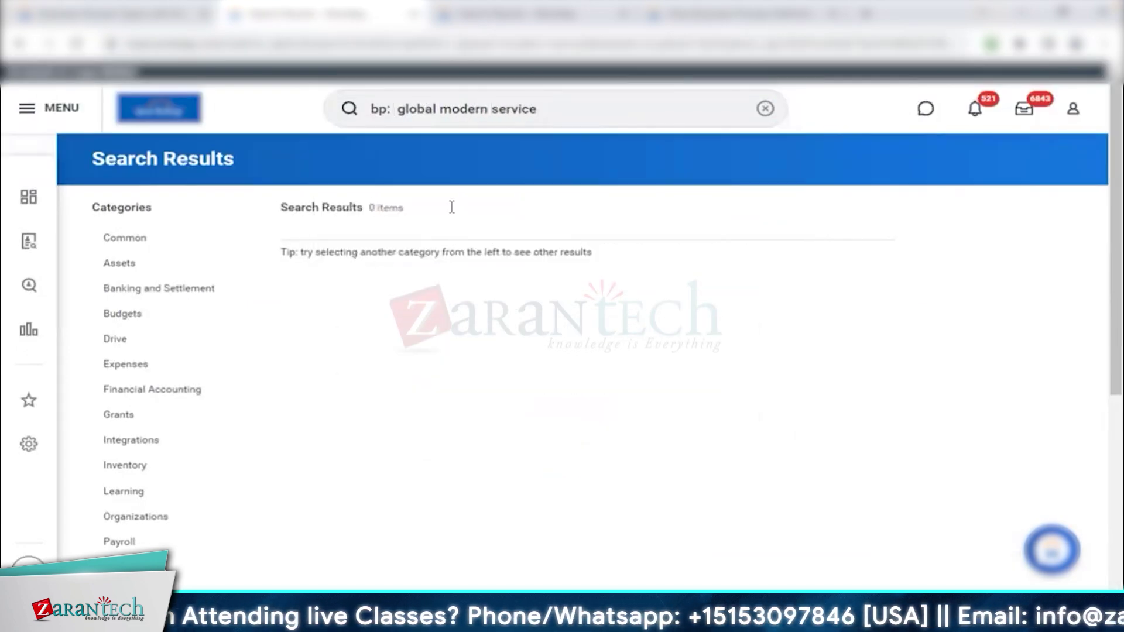
pyautogui.write('onb')
pyautogui.press('Return')
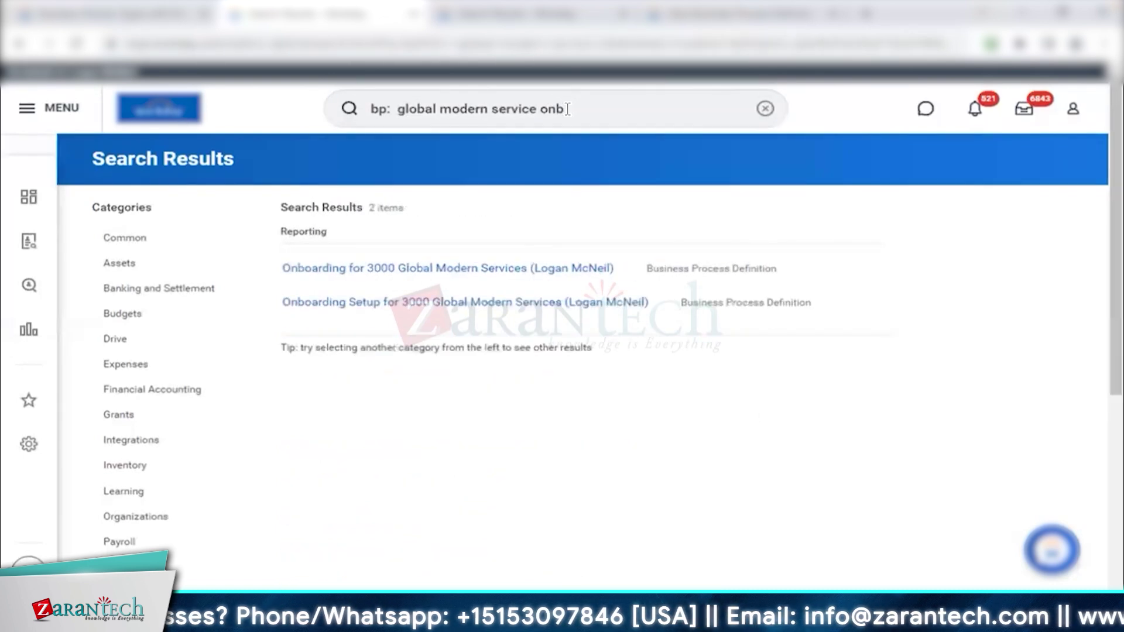
pyautogui.click(448, 268)
# - Search for "bp: onboarding" and "bp: onboarding for" and look through the listed business process definitions
pyautogui.click(581, 110)
pyautogui.write('onboarding')
pyautogui.press('Return')
pyautogui.scroll(-15, 902, 377)
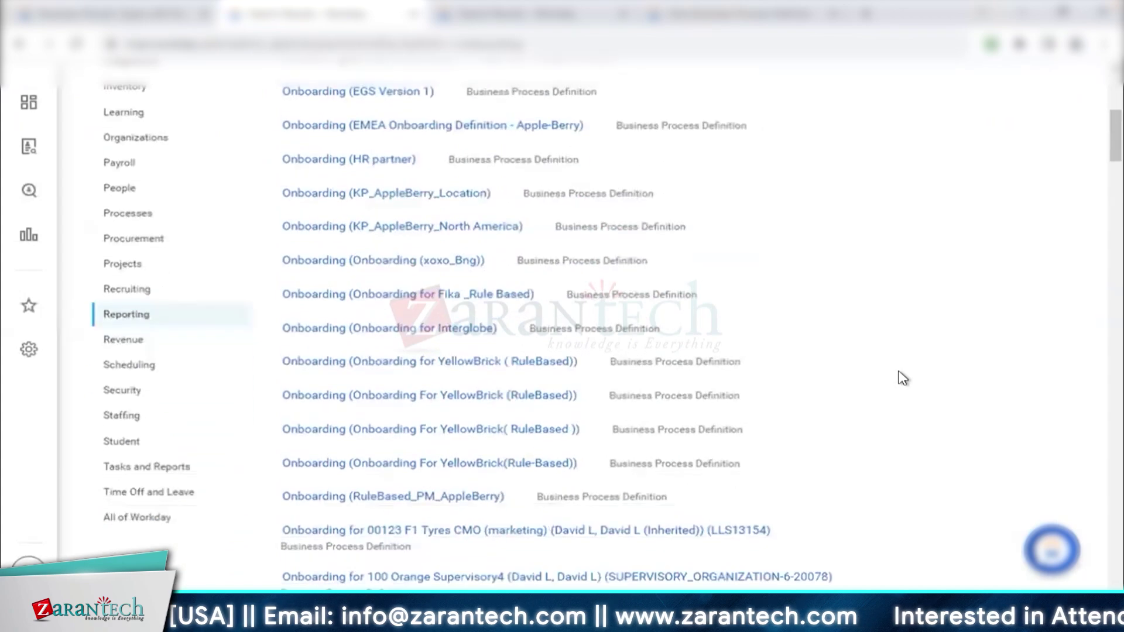
pyautogui.scroll(-5, 898, 376)
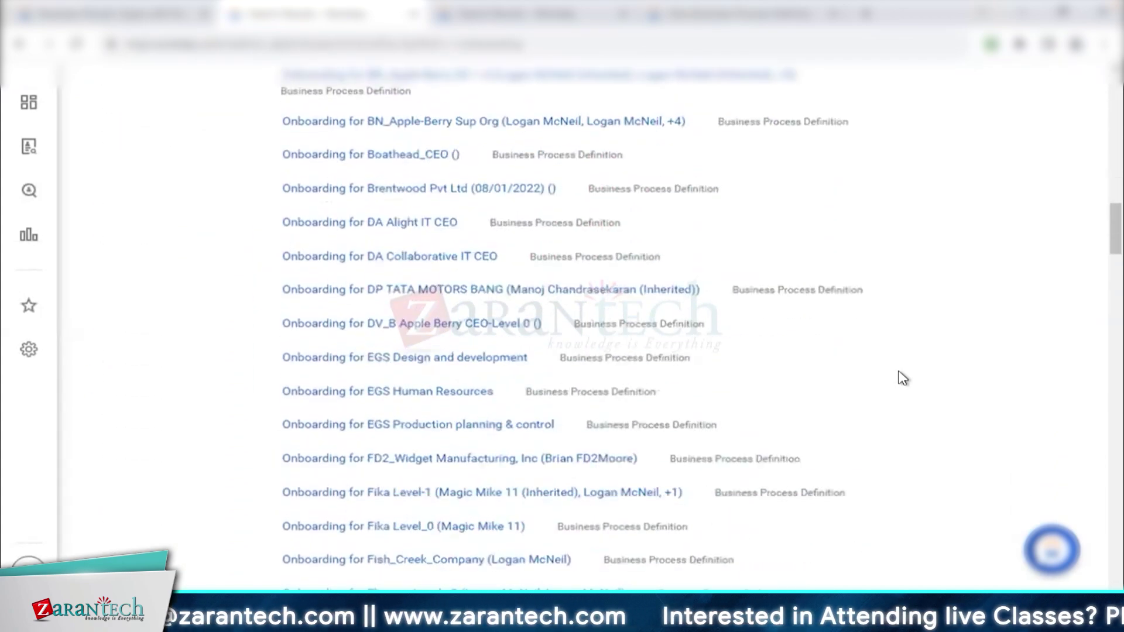
pyautogui.scroll(20, 897, 377)
pyautogui.click(514, 105)
pyautogui.write('for')
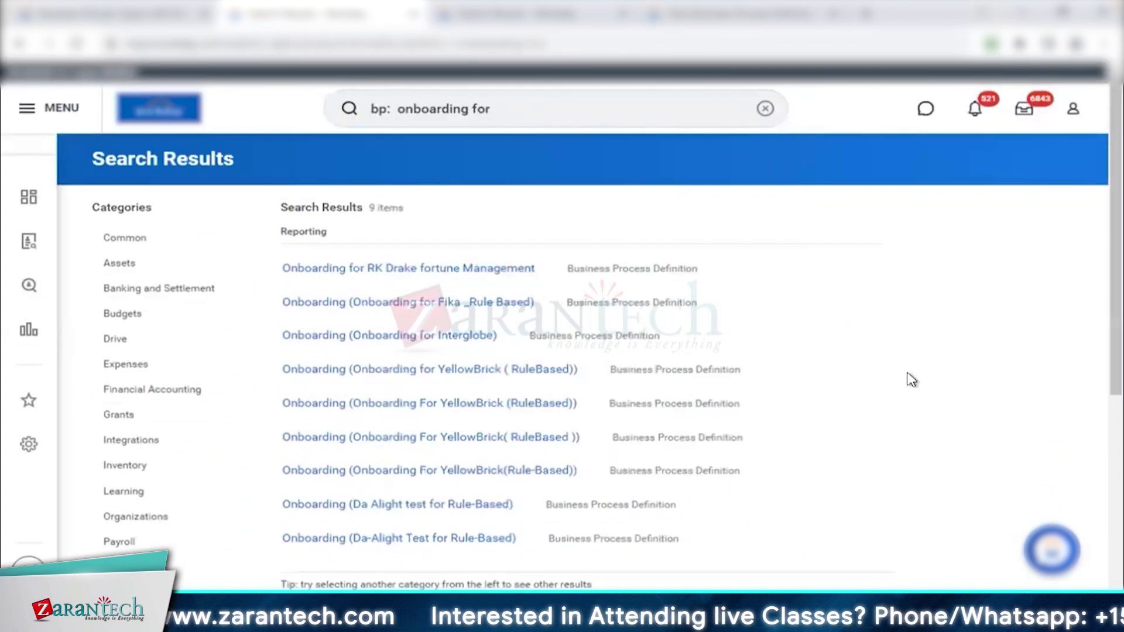
# - Search for "bp: onboarding global", look through the definitions and narrow the results to the Processes category
pyautogui.click(478, 117)
pyautogui.press('BackSpace')
pyautogui.press('BackSpace')
pyautogui.press('BackSpace')
pyautogui.press('BackSpace')
pyautogui.write('global')
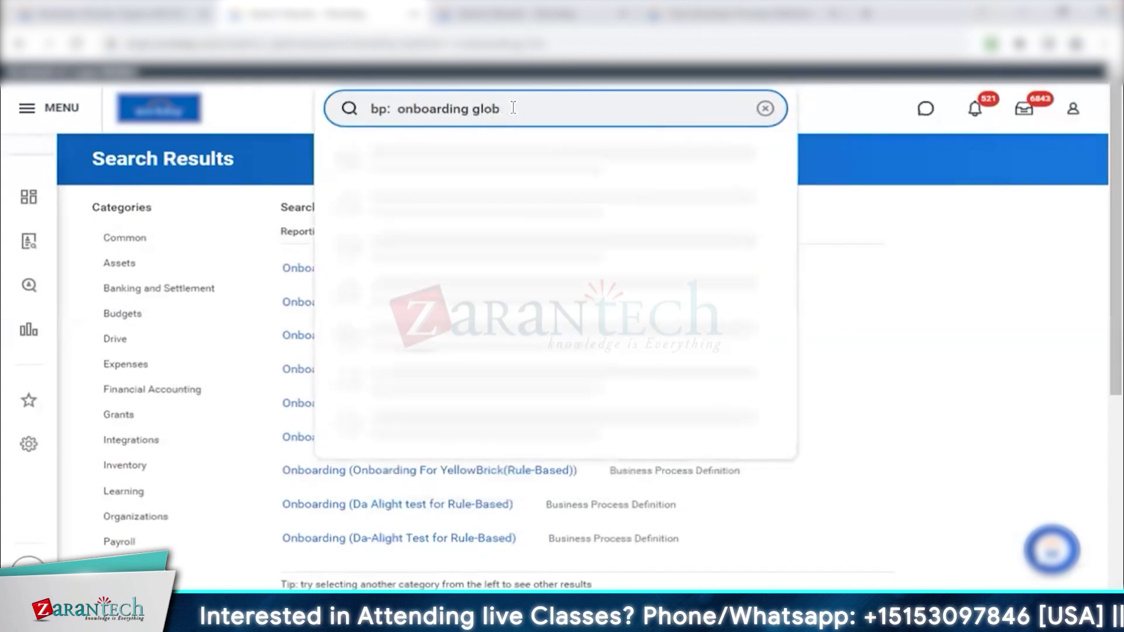
pyautogui.press('Return')
pyautogui.scroll(-10, 925, 325)
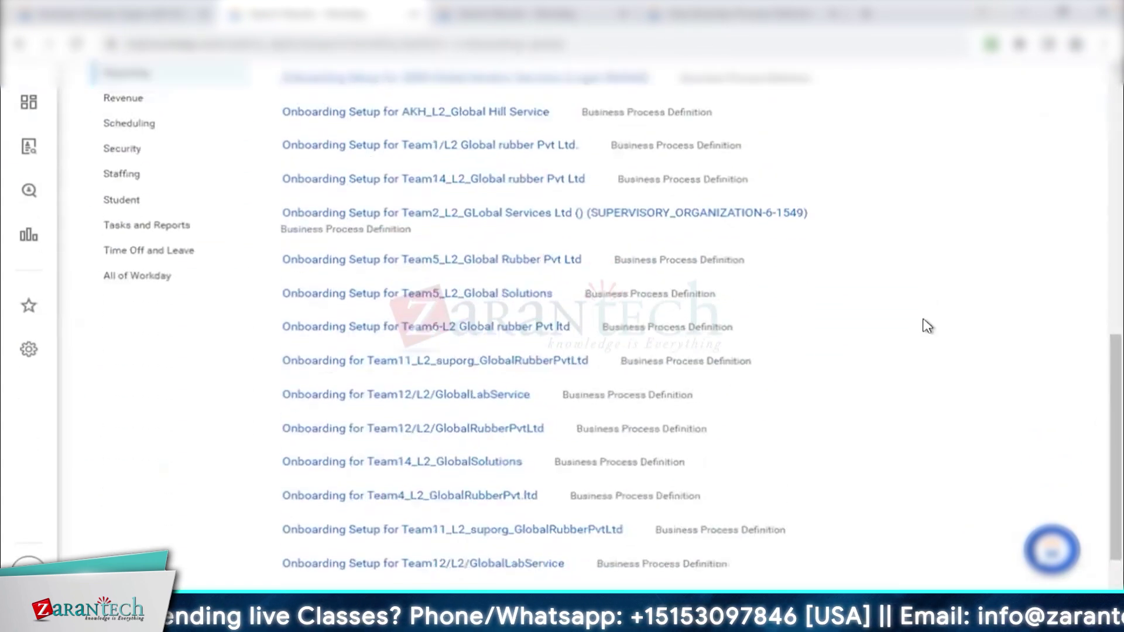
pyautogui.scroll(8, 927, 326)
pyautogui.click(111, 445)
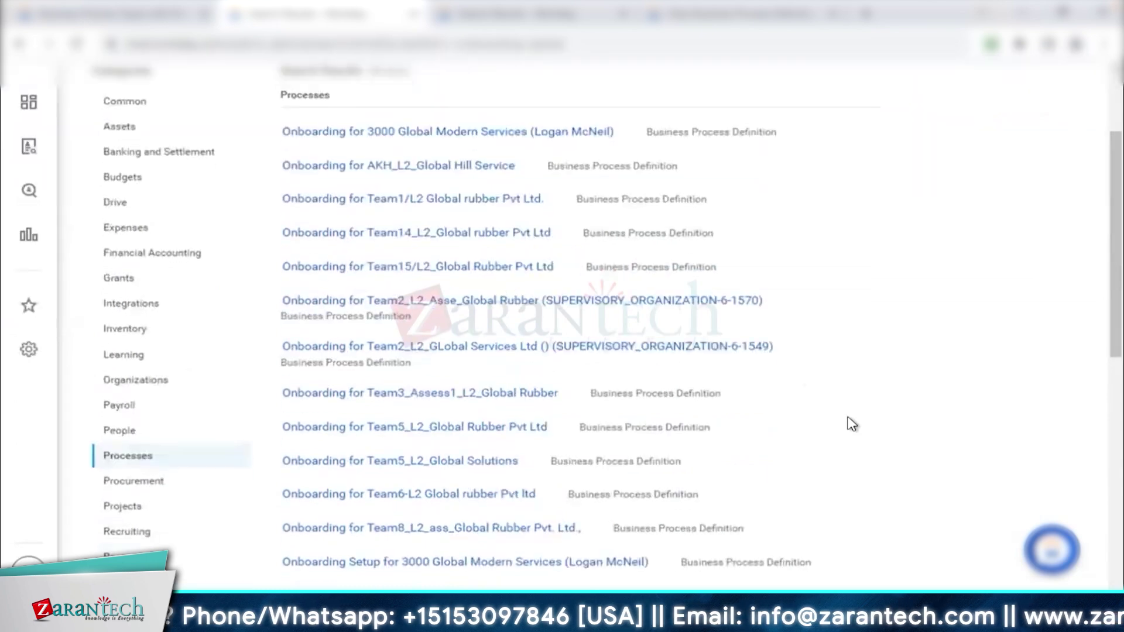
# - Go back through the previously visited pages to an earlier business process definition view
pyautogui.click(21, 46)
pyautogui.click(21, 45)
pyautogui.click(21, 46)
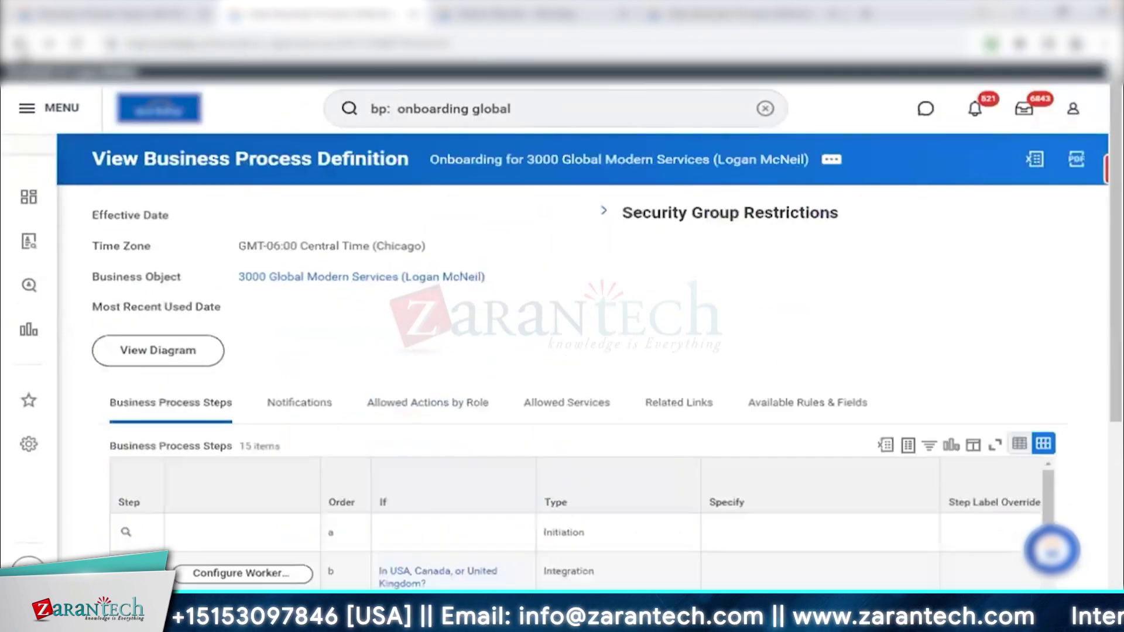
pyautogui.click(21, 45)
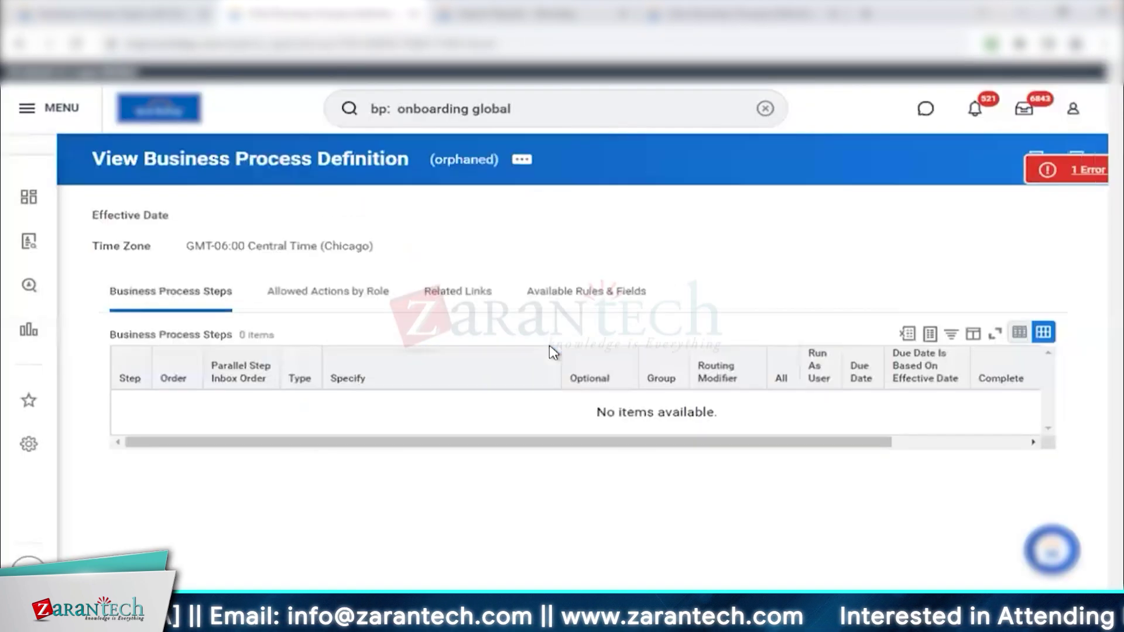